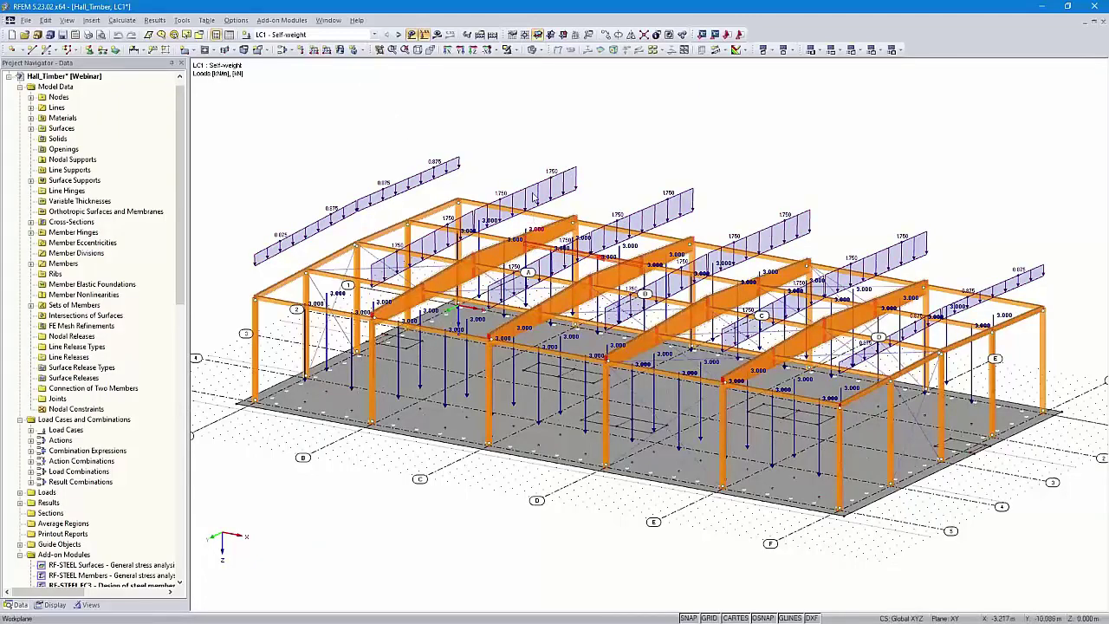
- Go through load cases LC1 to LC10 to examine the self-weight, snow, imposed, wind, imperfection and prestress loads on the hall
ctrl+middle_drag(629, 123, 630, 154)
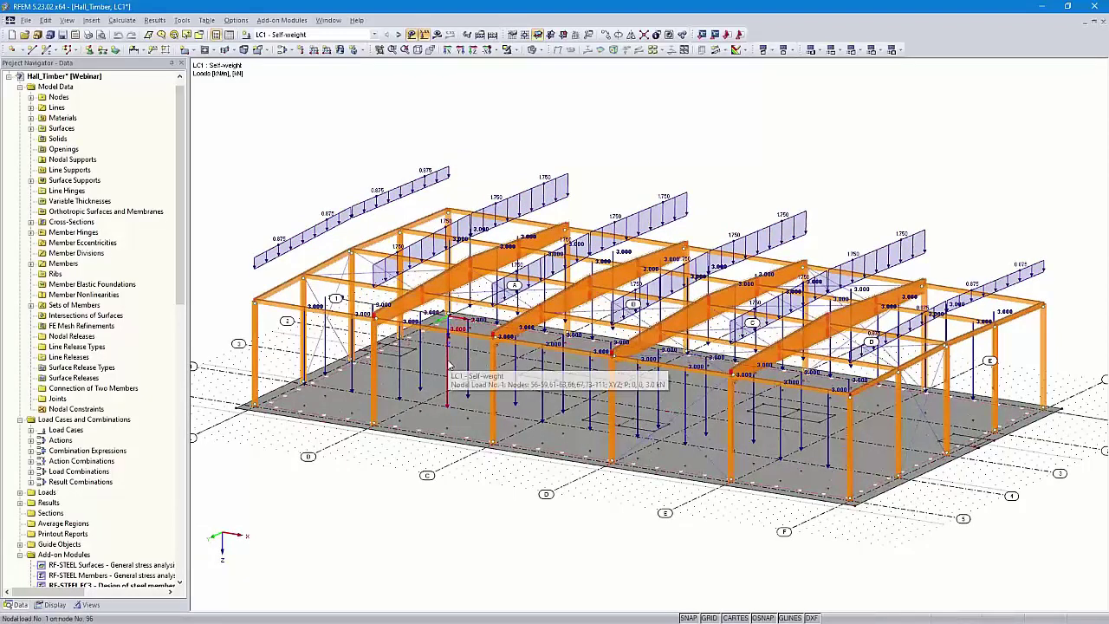
click(400, 35)
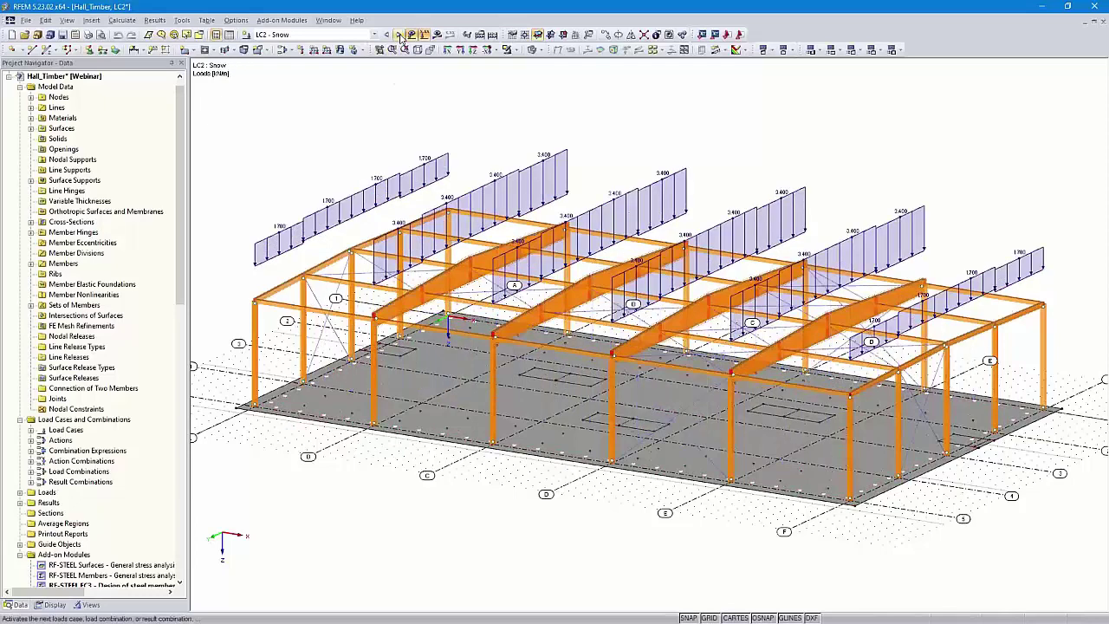
click(398, 36)
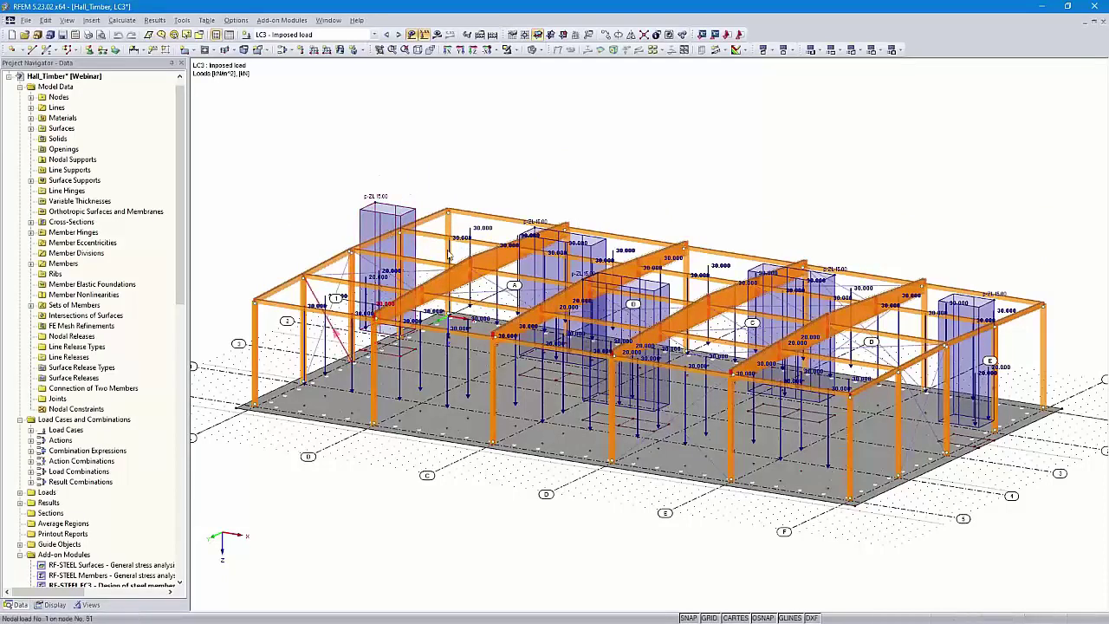
click(400, 36)
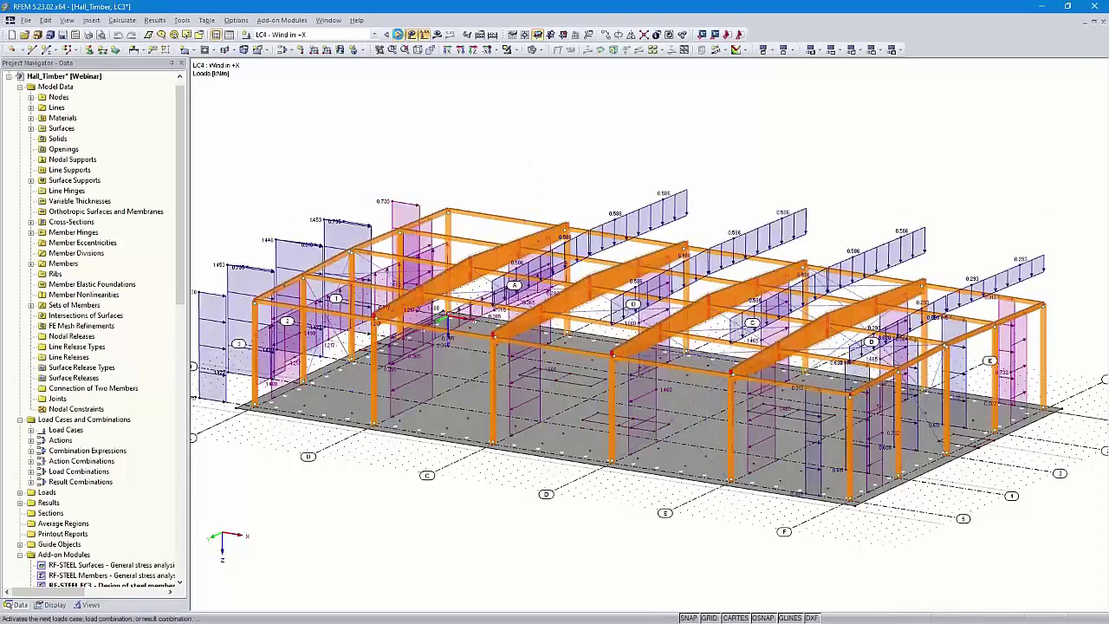
click(399, 36)
click(399, 37)
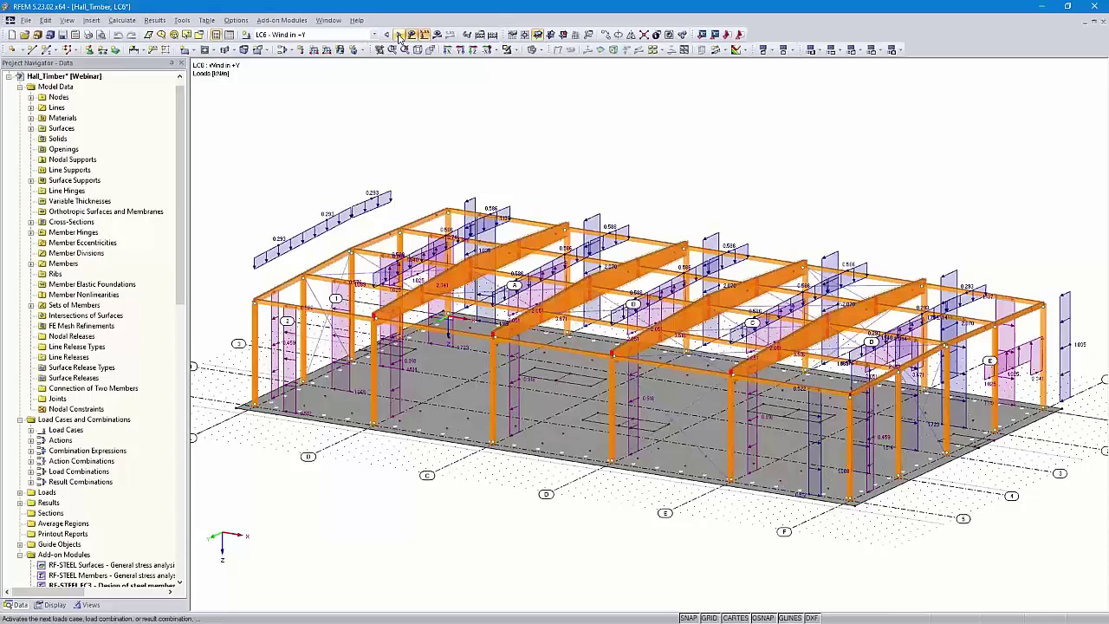
click(399, 37)
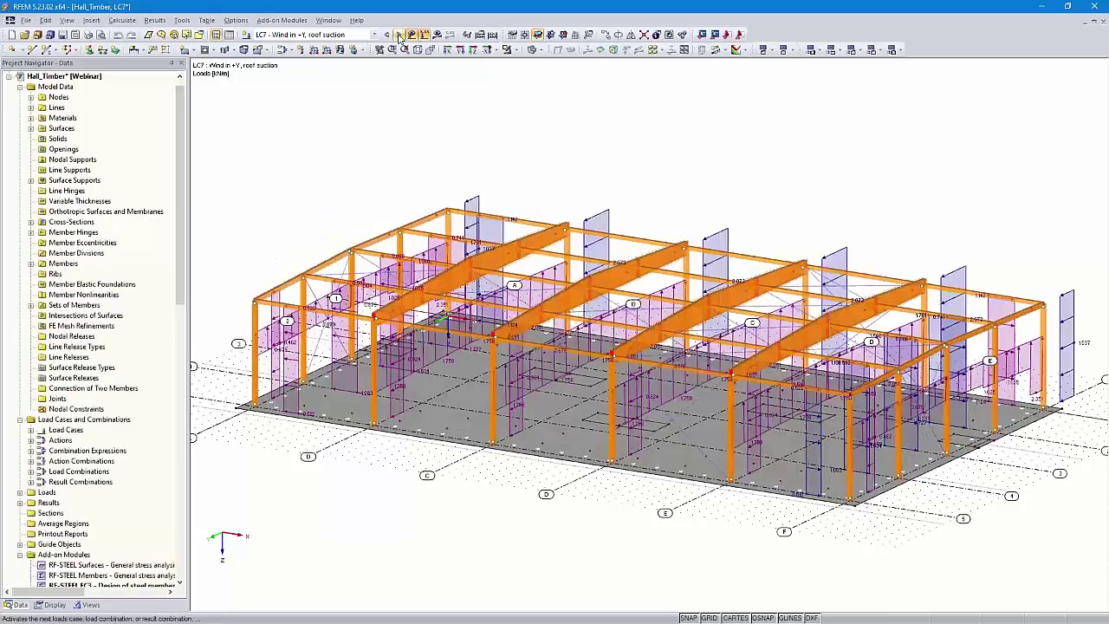
click(399, 36)
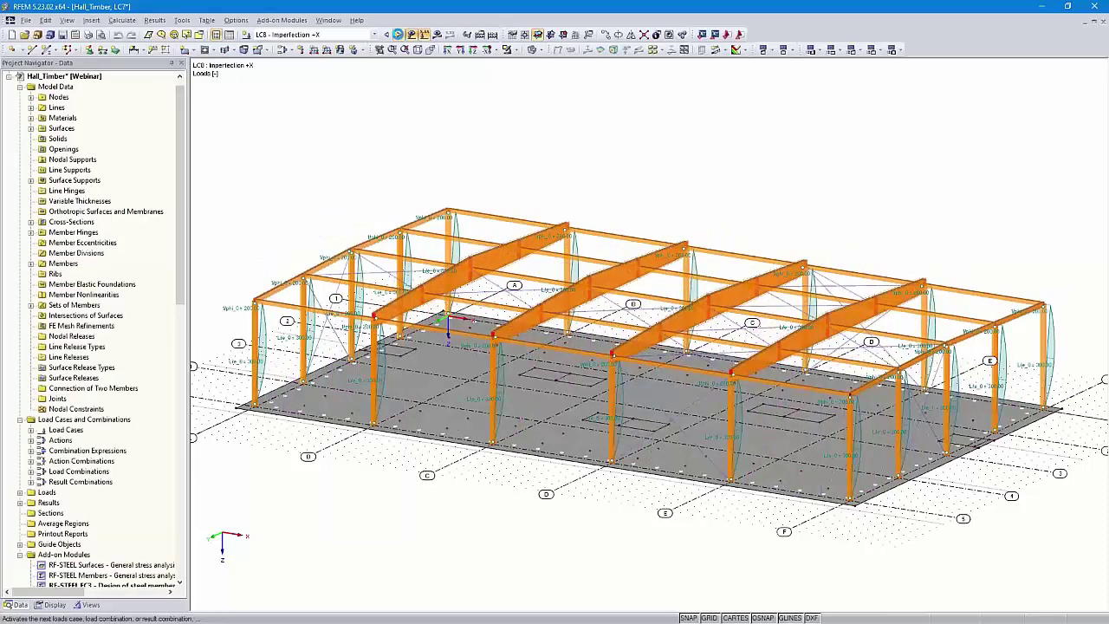
click(400, 36)
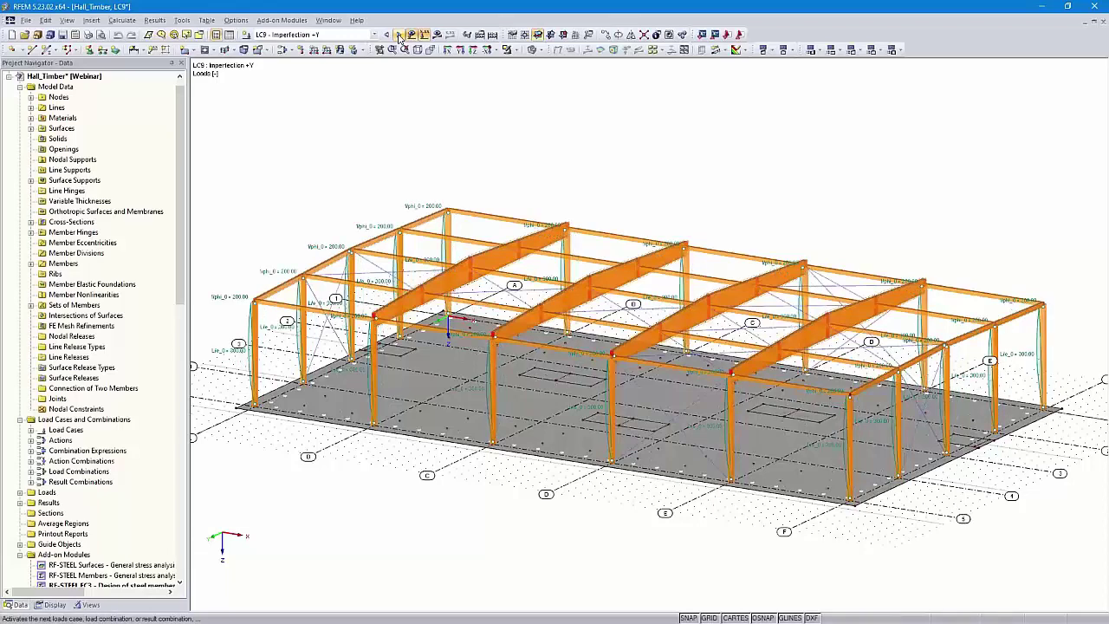
click(399, 36)
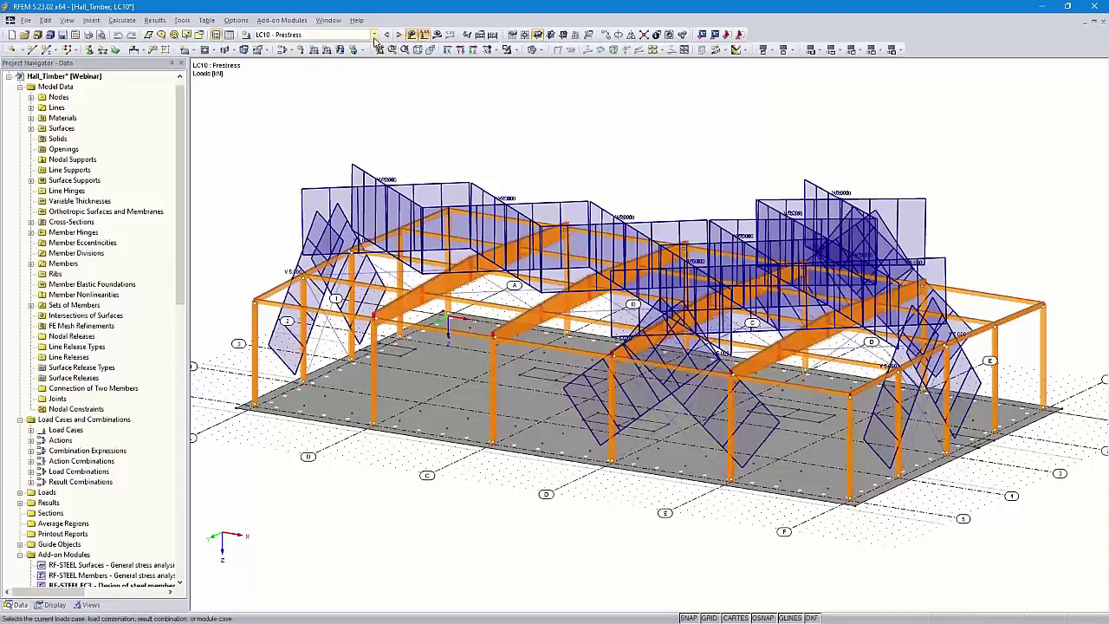
- Look through the load and result combinations, choose RF-STEEL EC3 CA1 and display its design results on the model
click(375, 35)
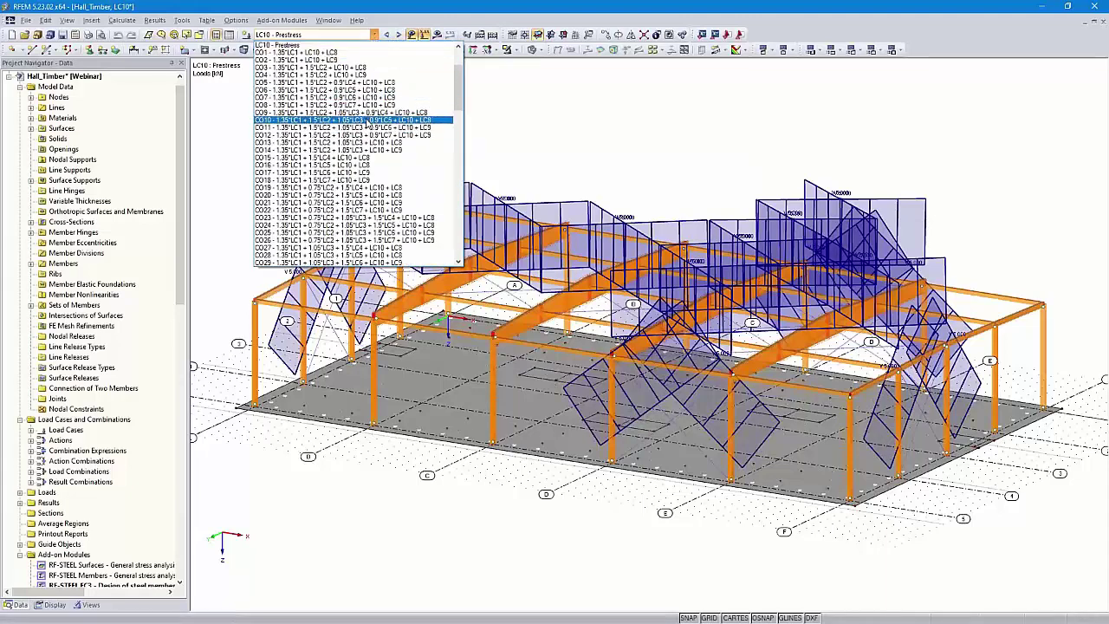
scroll(368, 121, down, 10)
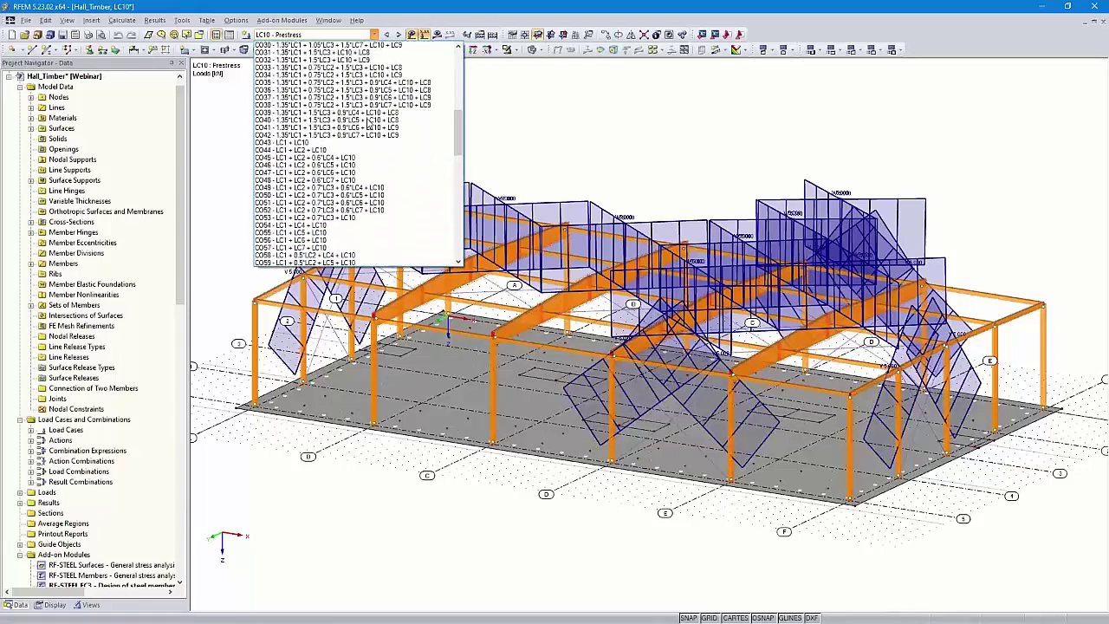
scroll(368, 122, down, 12)
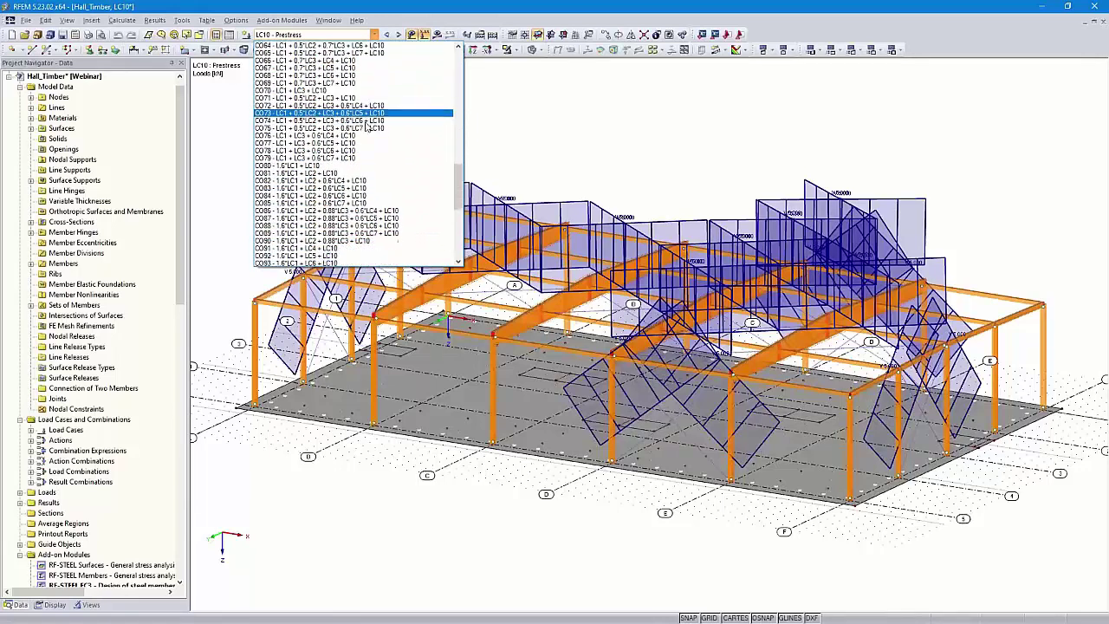
scroll(371, 178, down, 9)
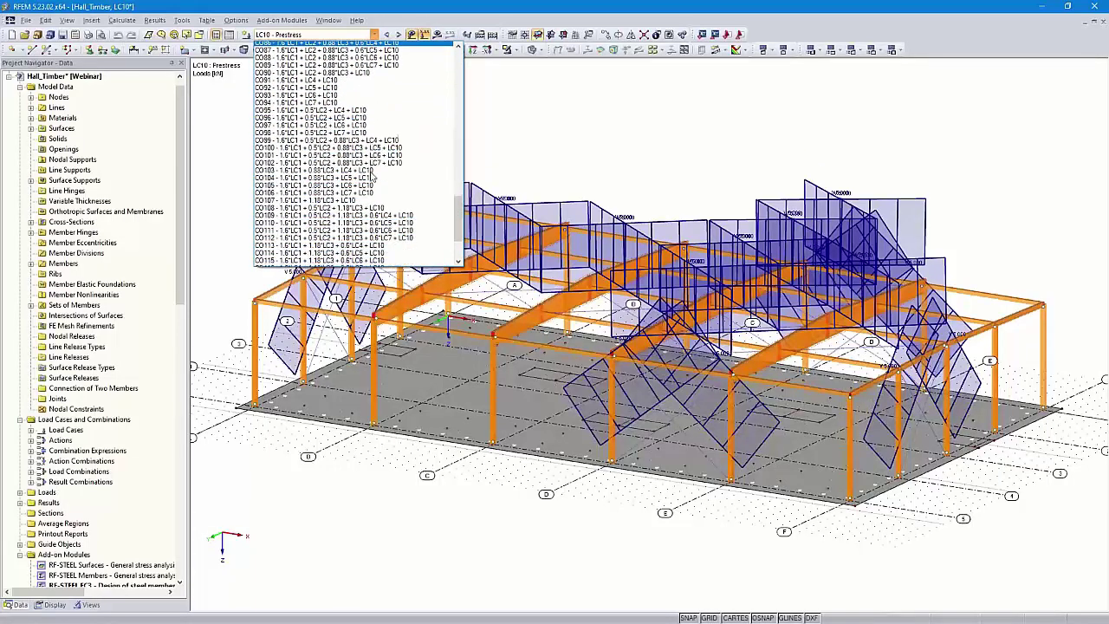
scroll(371, 178, down, 1)
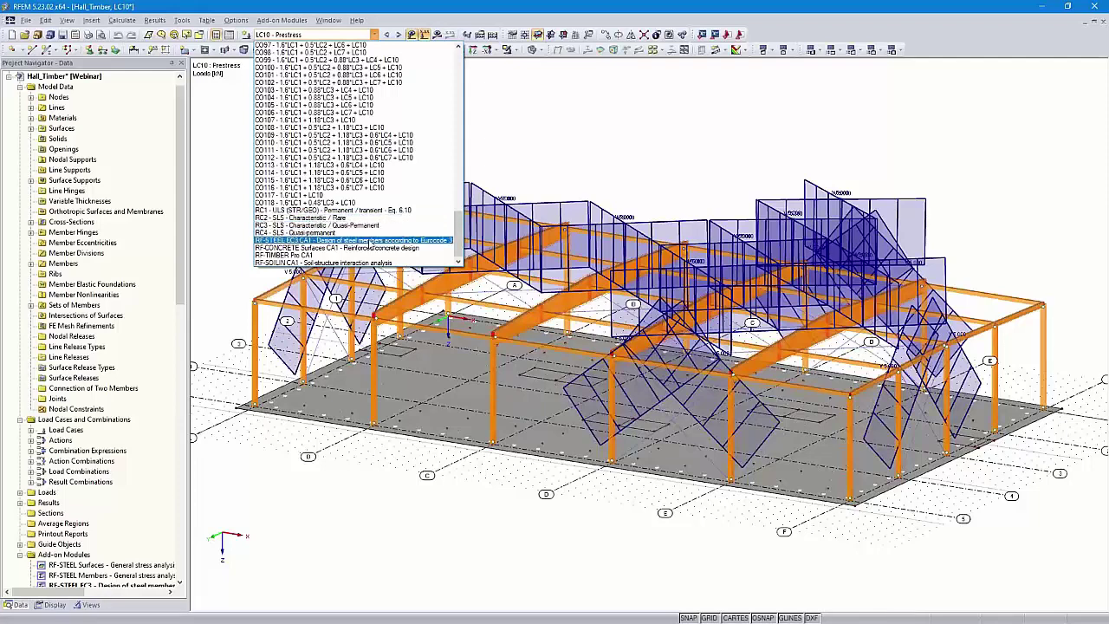
click(371, 242)
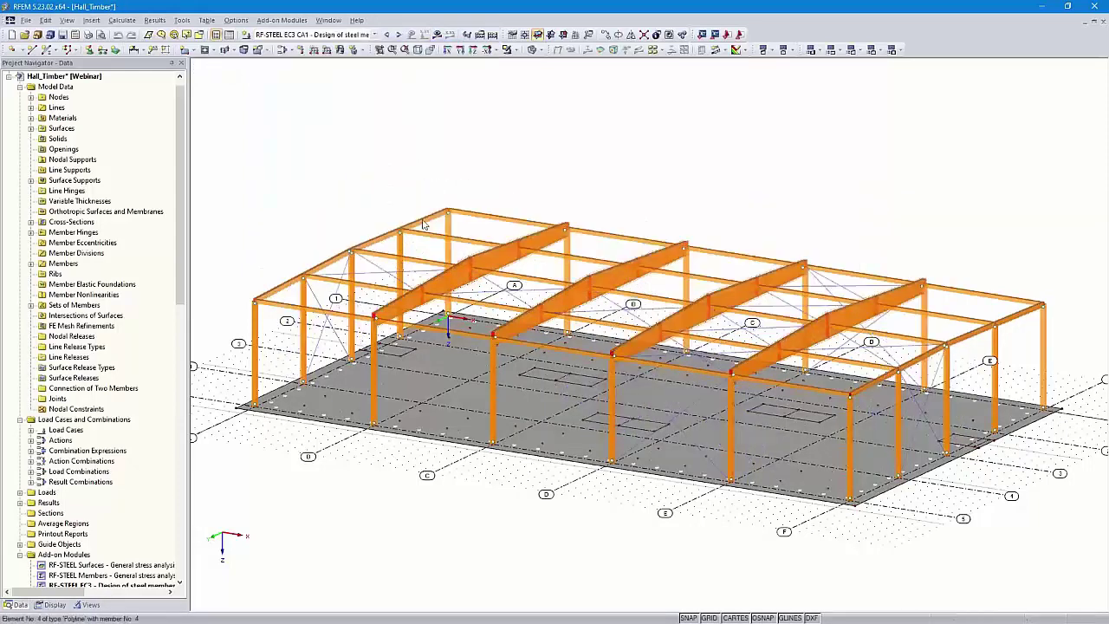
click(437, 36)
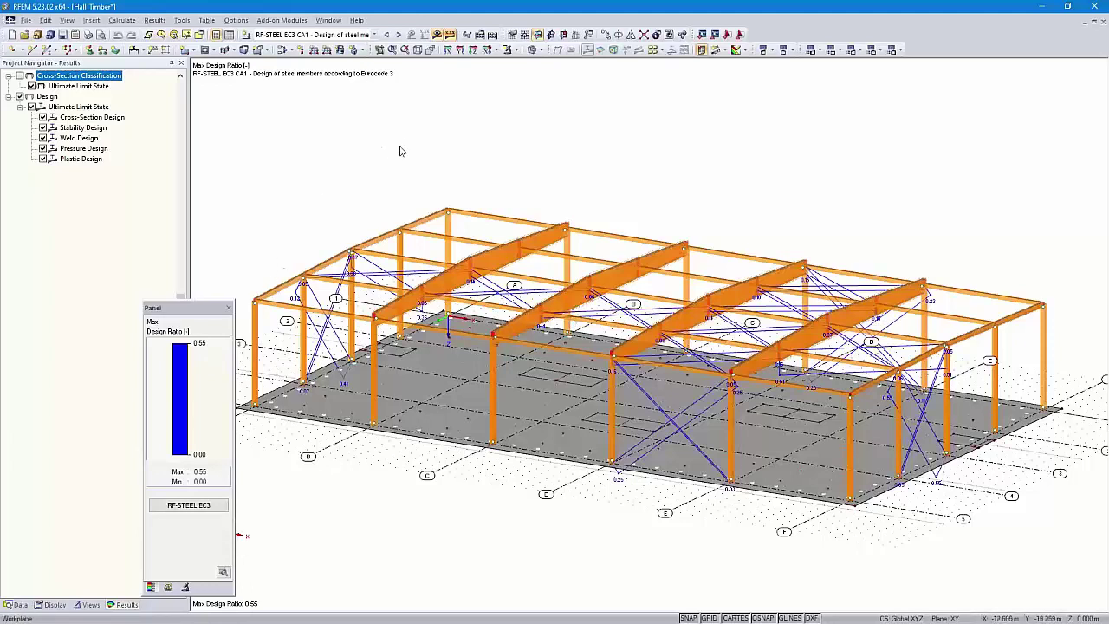
- Examine the RF-CONCRETE Surfaces CA1 reinforcement results and the RF-TIMBER Pro CA1 design ratios on the timber members
click(398, 34)
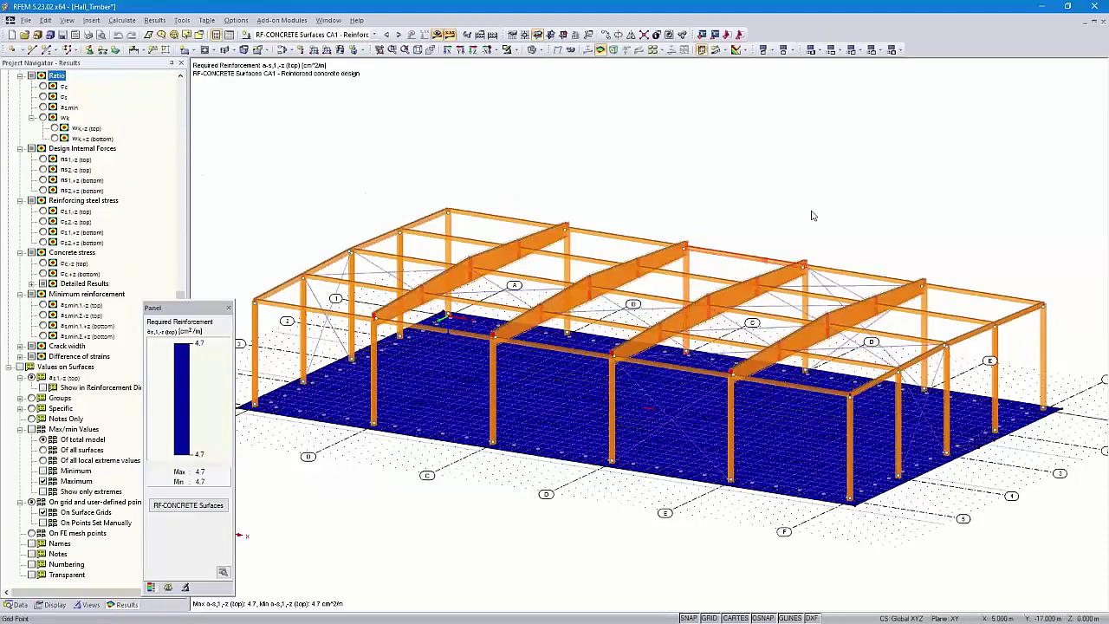
click(398, 35)
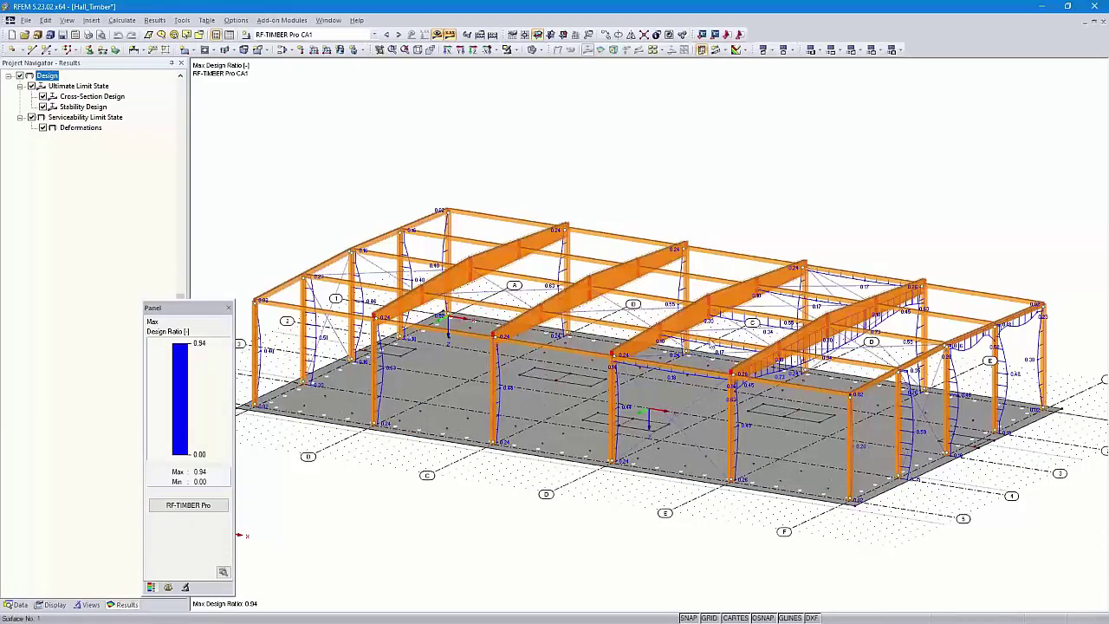
mouse_move(933, 360)
ctrl+middle_down()
mouse_move(853, 321)
mouse_move(823, 334)
mouse_move(773, 403)
mouse_move(771, 464)
ctrl+middle_up()
scroll(775, 340, up, 5)
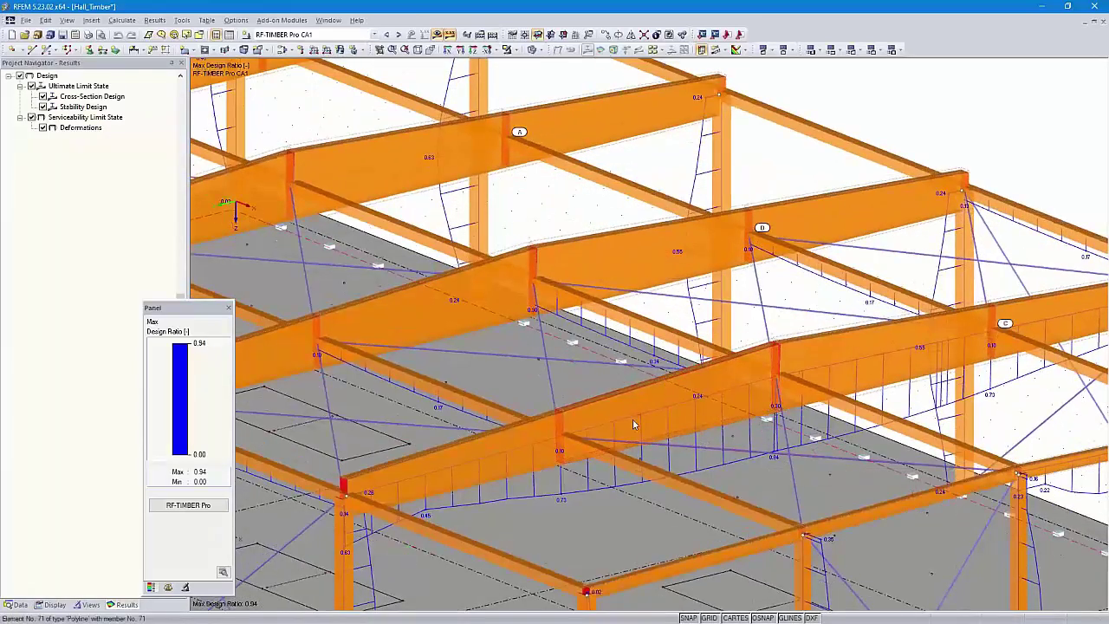
scroll(637, 406, down, 4)
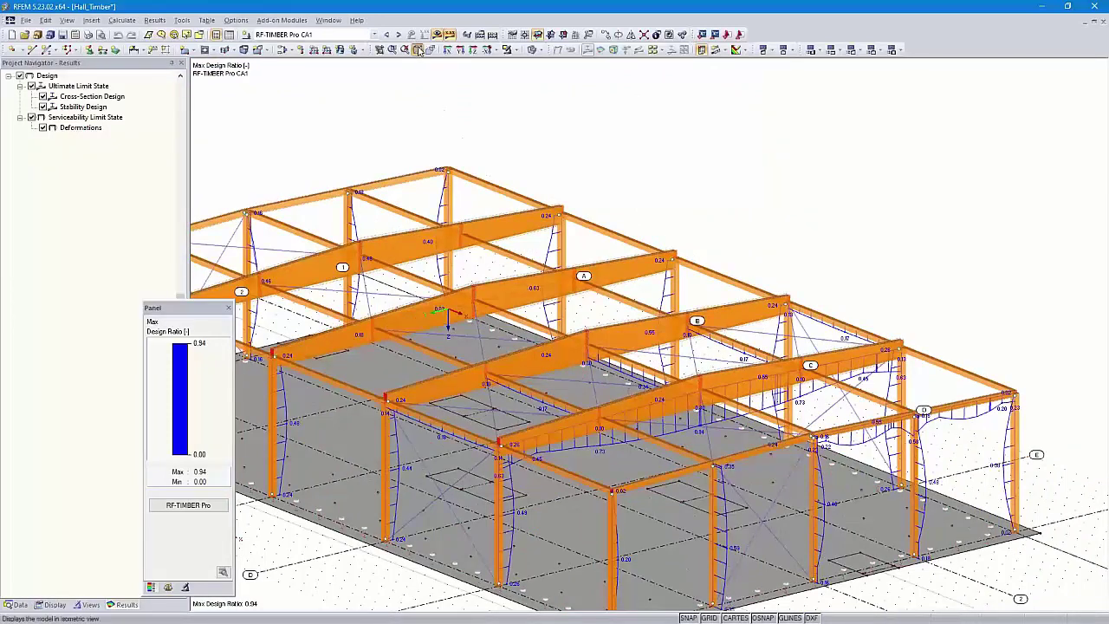
click(417, 49)
- View the RF-SOILIN CA1 elastic foundation coefficients and return to the RF-TIMBER Pro CA1 results
click(399, 35)
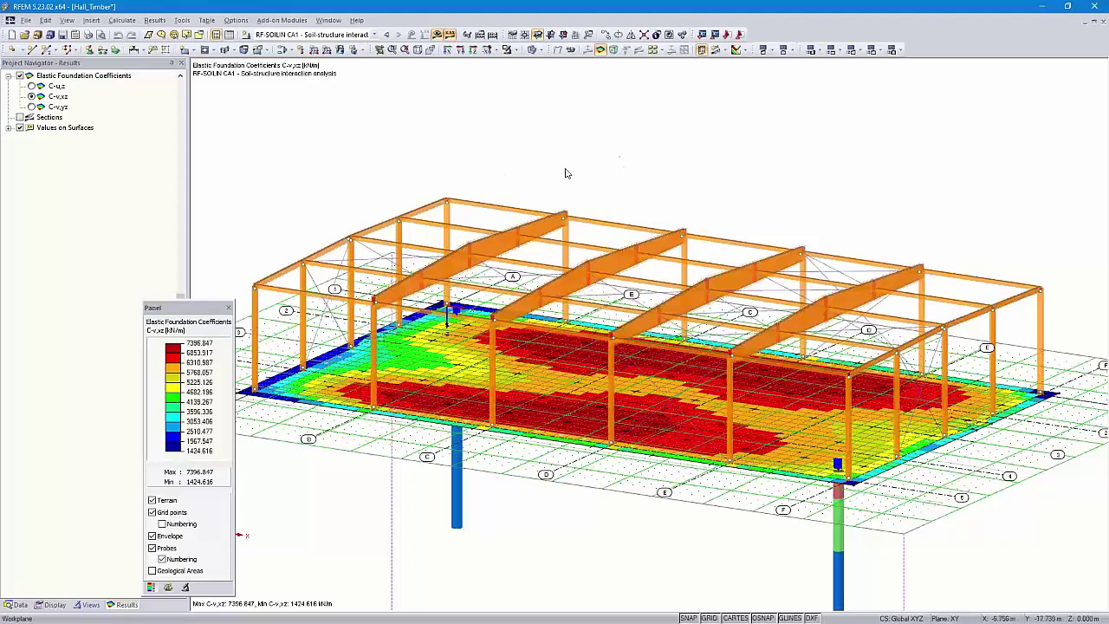
click(387, 35)
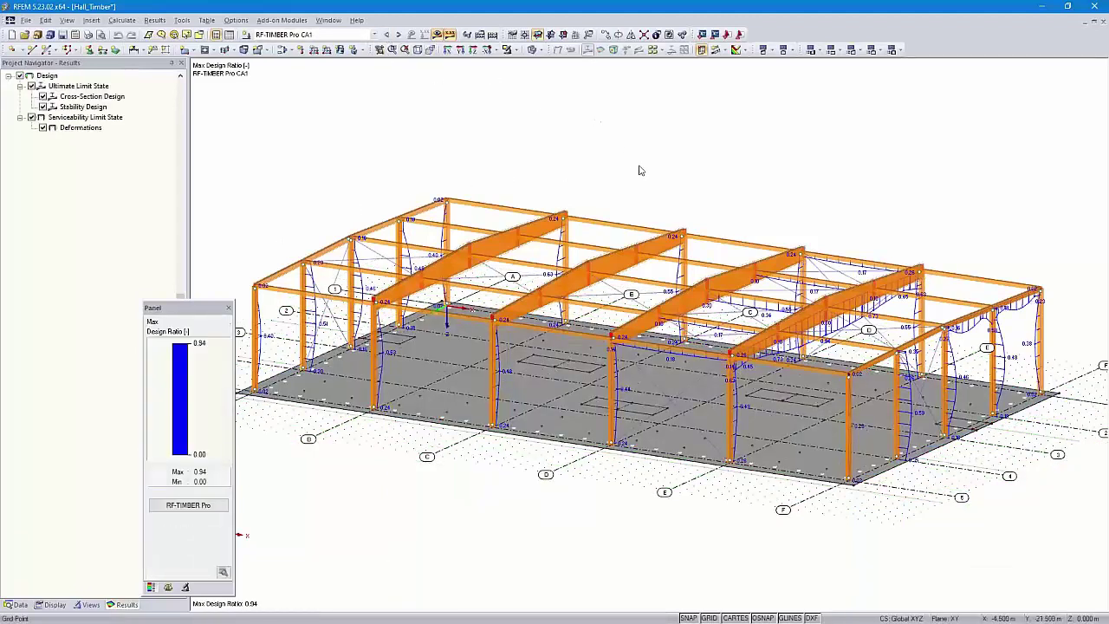
middle_drag(660, 179, 680, 181)
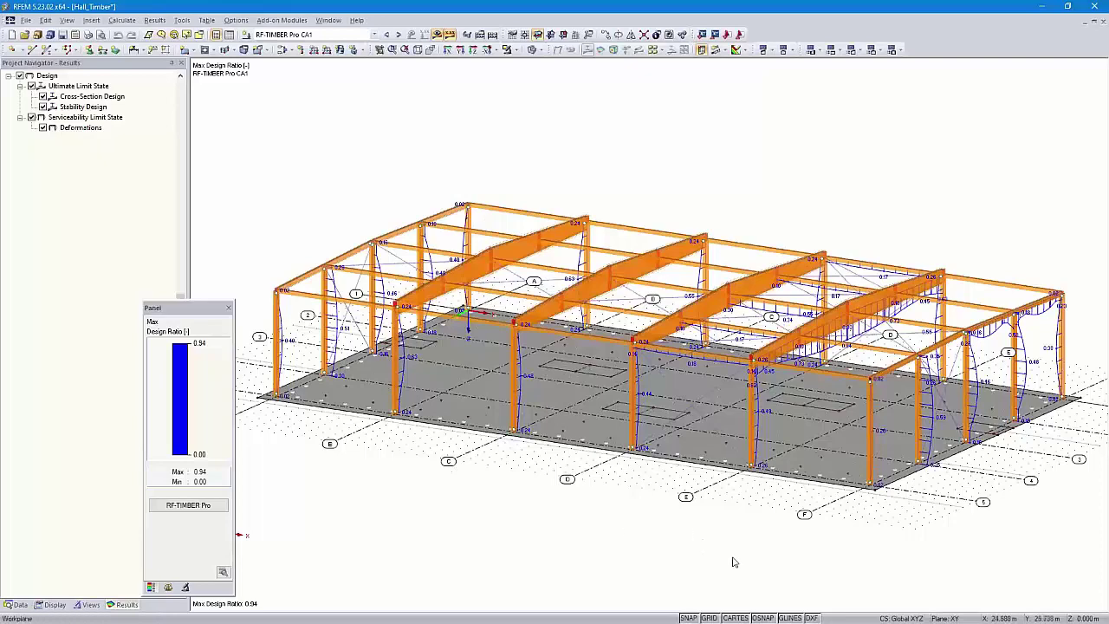
- Turn off dynamic sizing of the work plane grid and reduce its grid points in both directions, using 4 on the negative sides
click(474, 50)
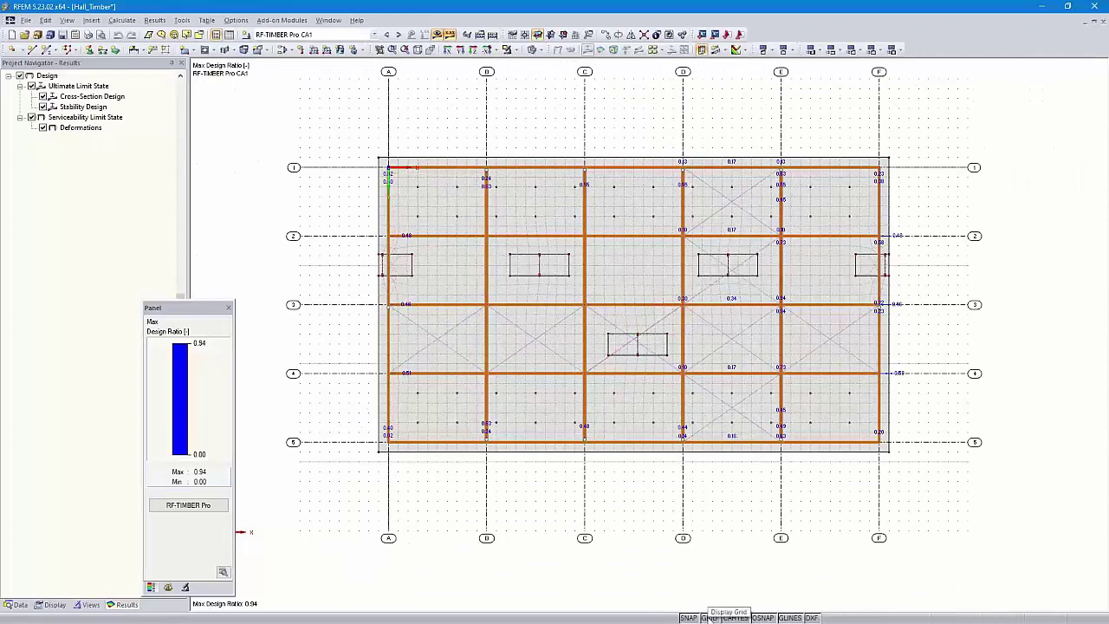
right_click(710, 618)
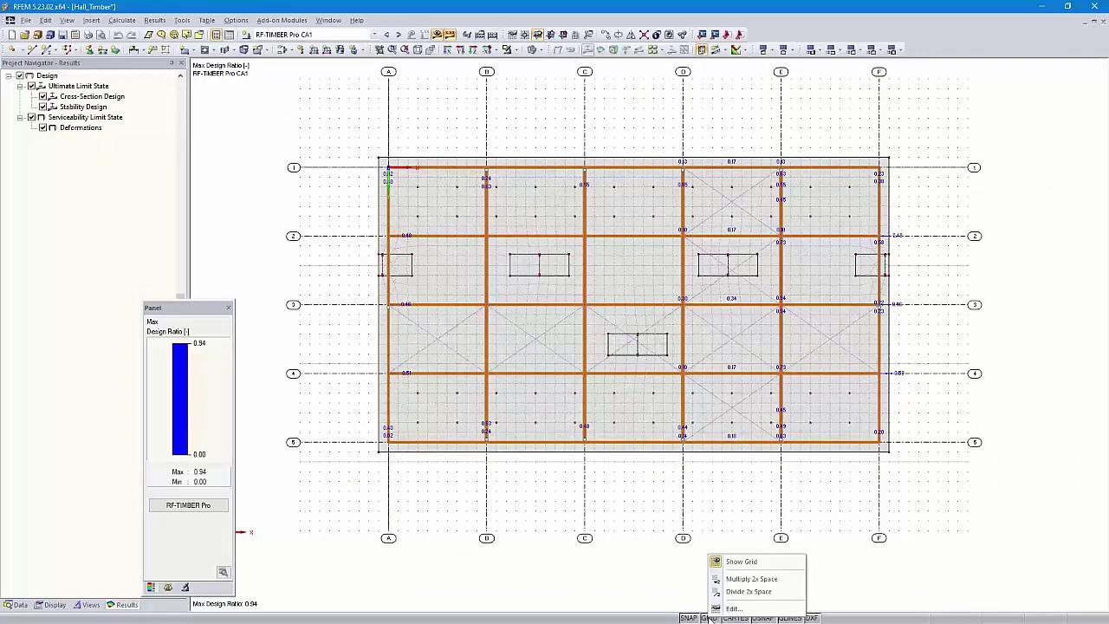
click(735, 610)
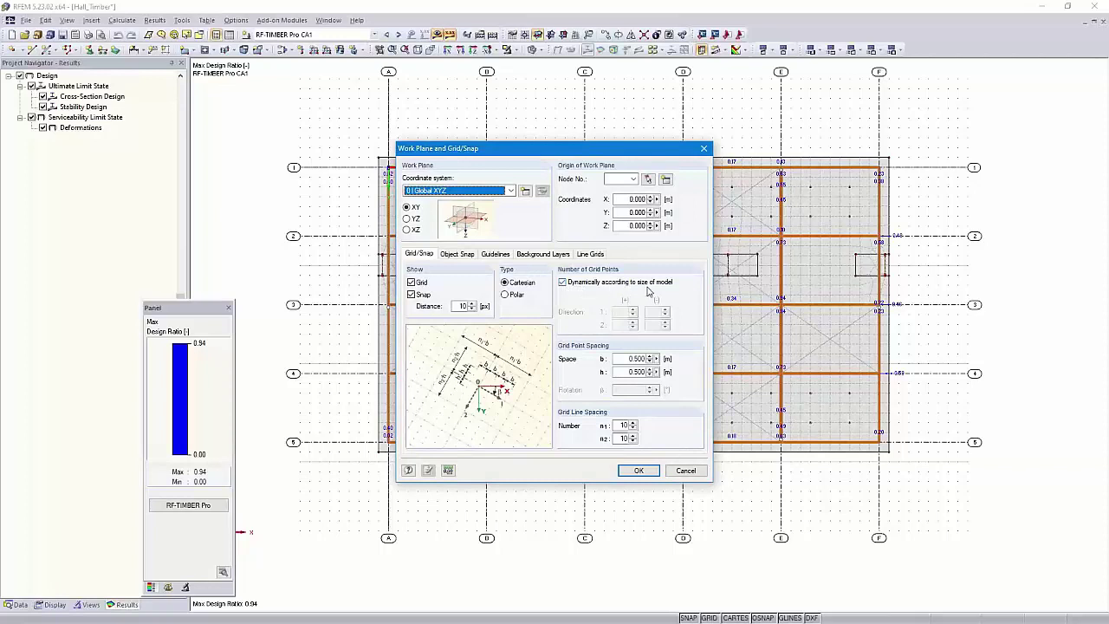
click(562, 282)
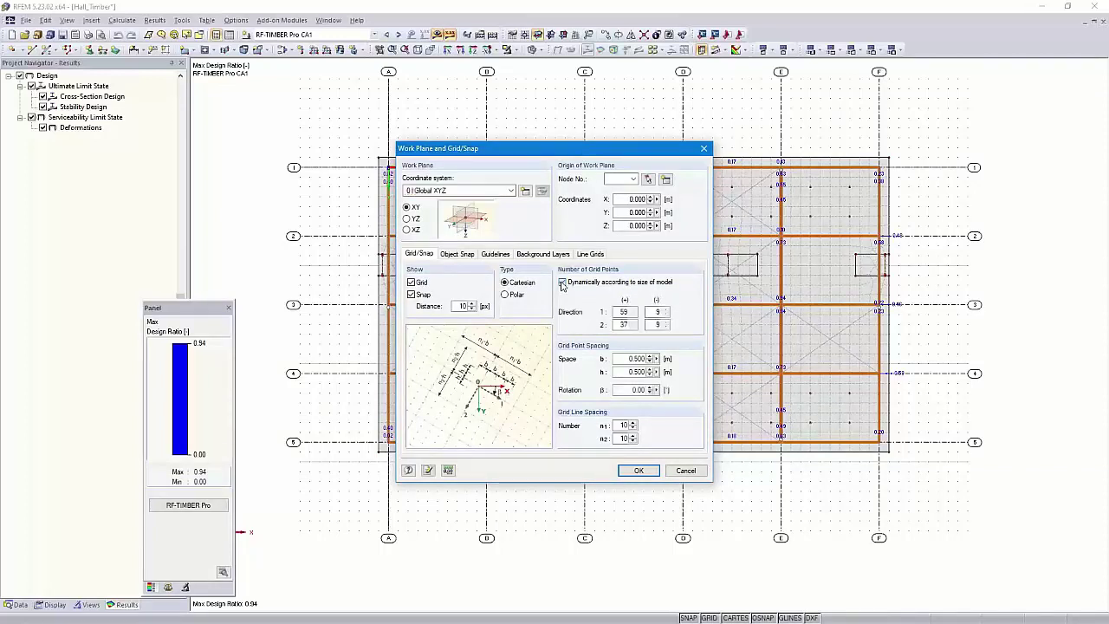
double_click(618, 311)
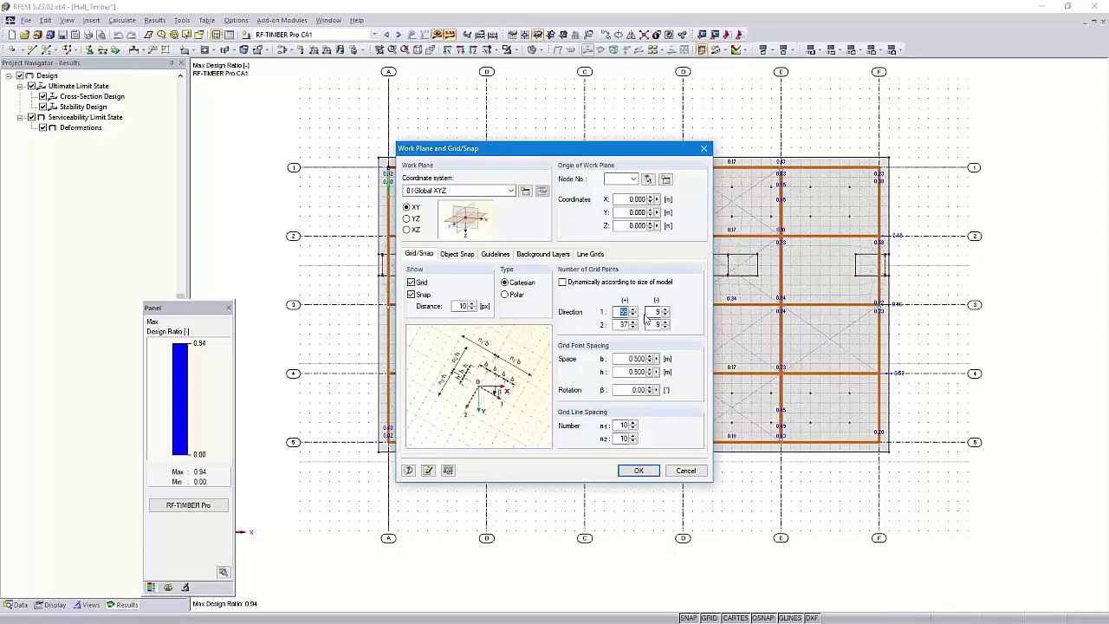
text(4)
double_click(657, 324)
text(4)
double_click(621, 324)
click(637, 472)
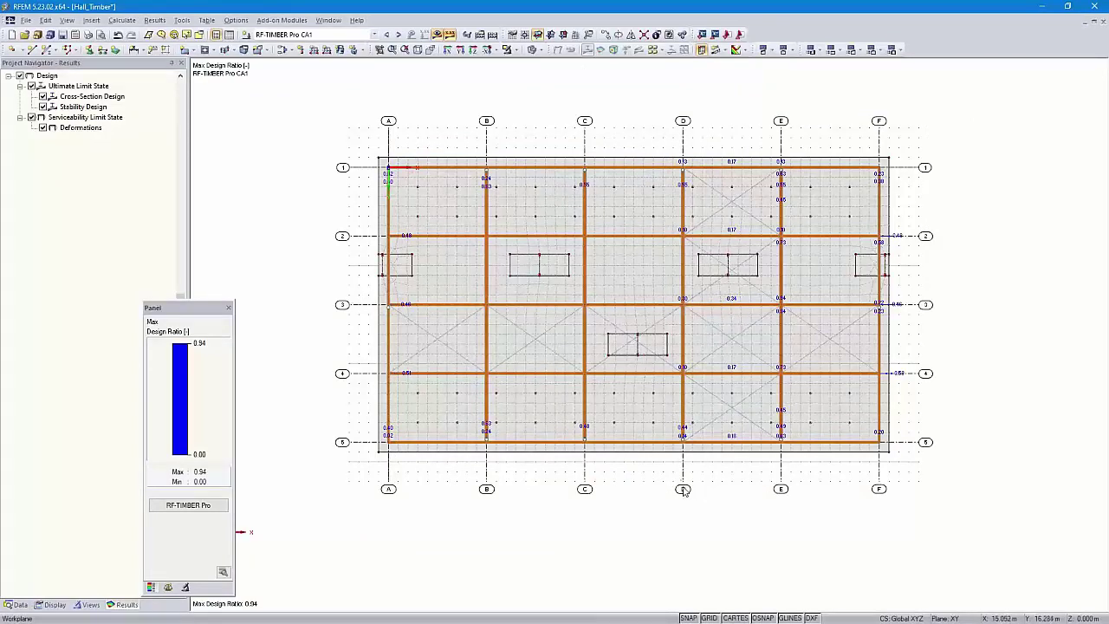
- Hide the guidelines through the display settings of the guide objects and show them again
scroll(680, 448, up, 1)
middle_drag(688, 445, 704, 504)
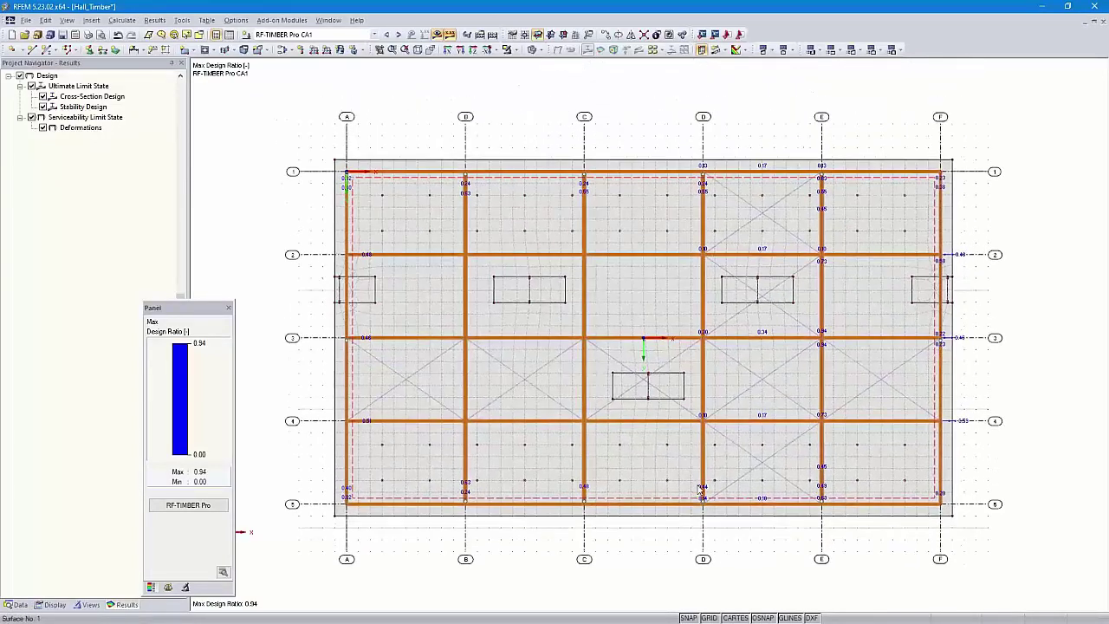
scroll(701, 503, down, 1)
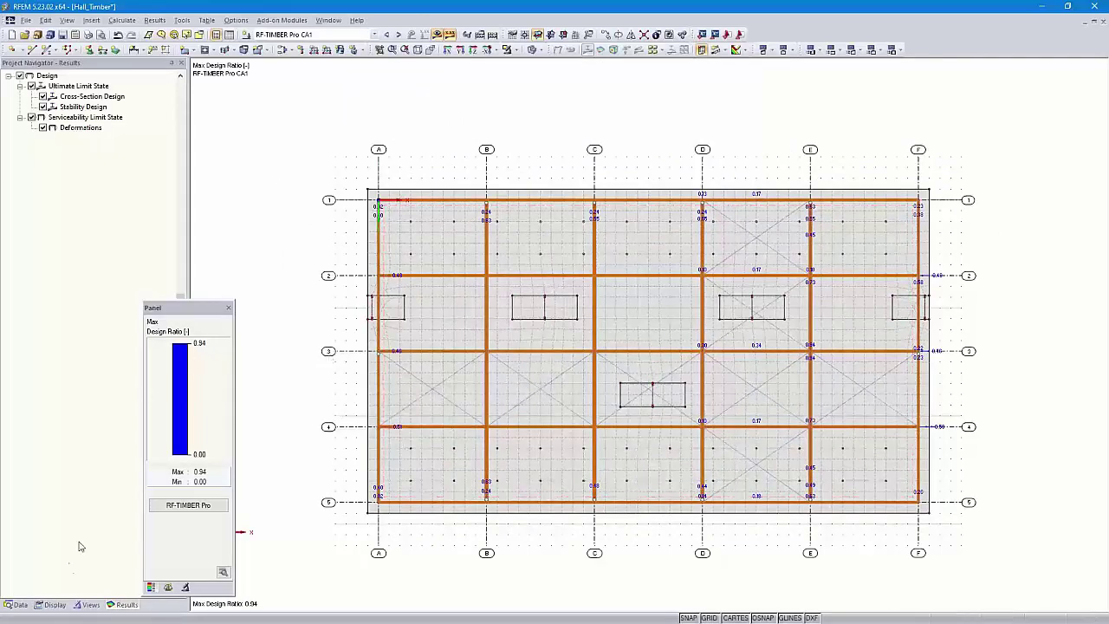
click(52, 605)
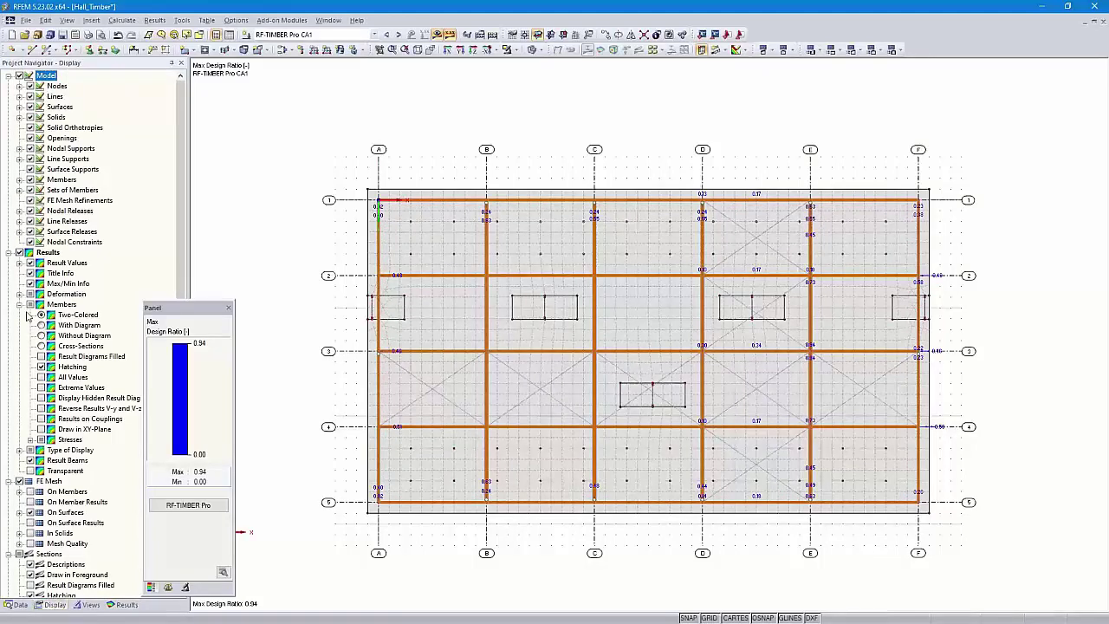
scroll(32, 262, down, 12)
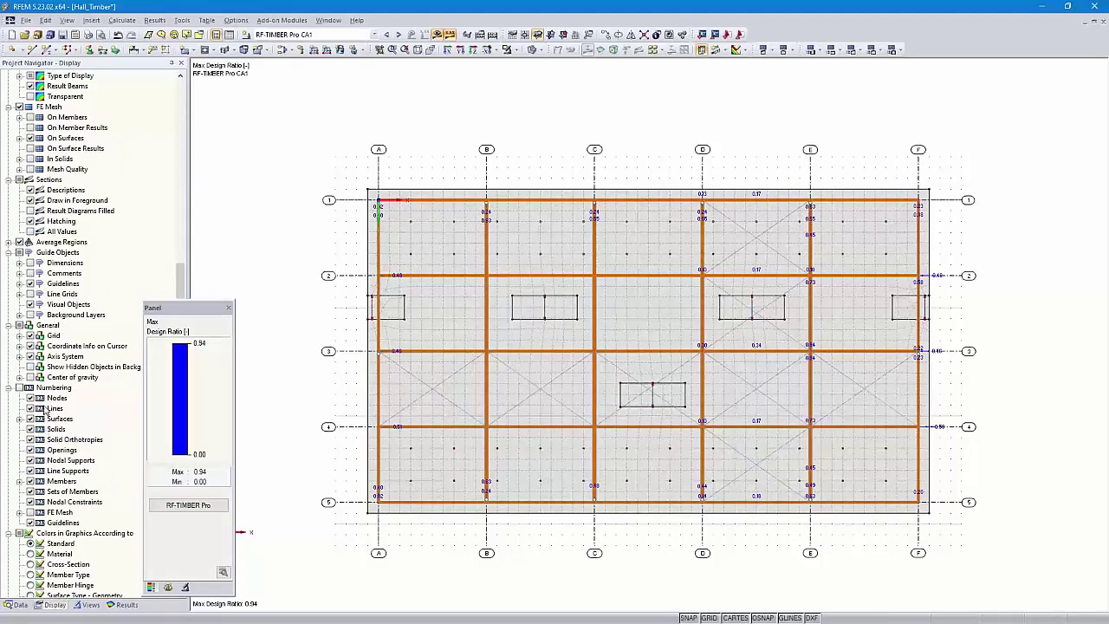
click(30, 283)
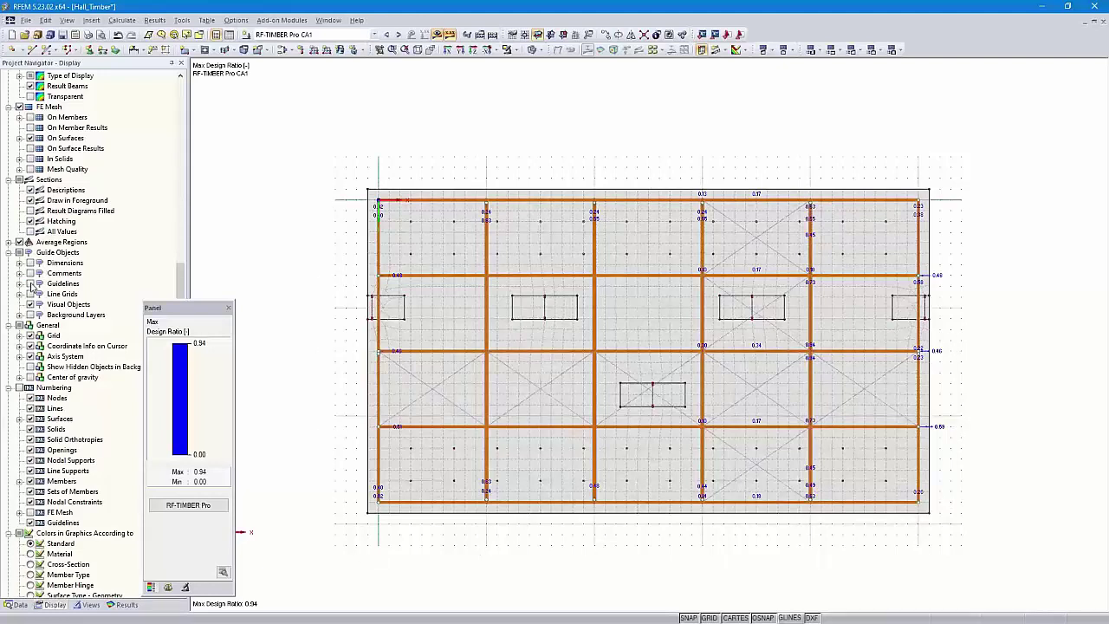
click(30, 284)
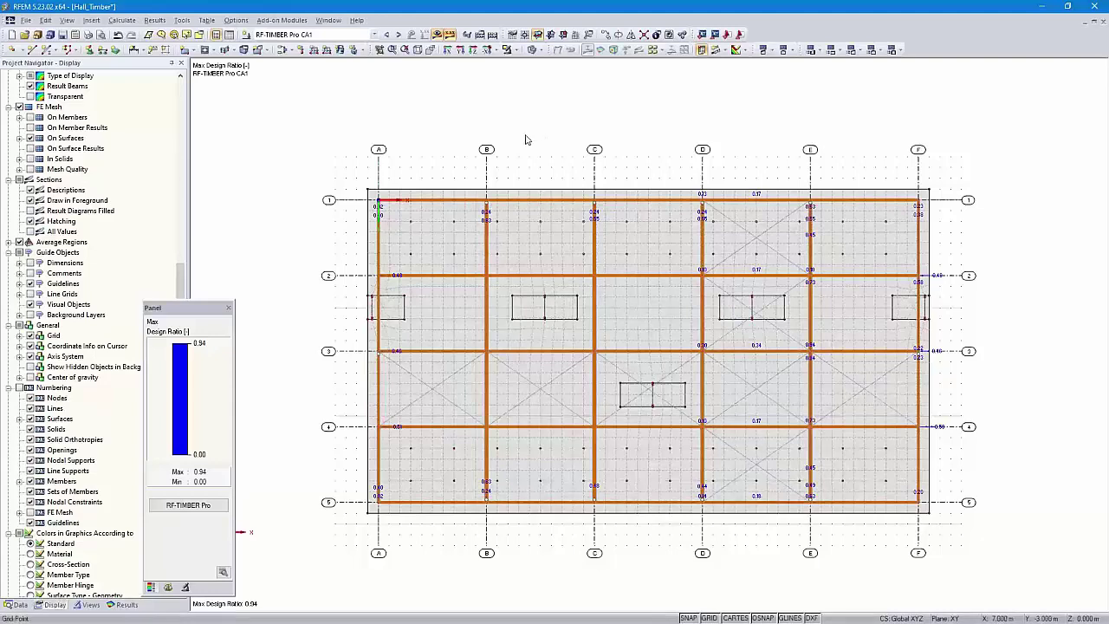
- Show only the timber hall structure above the floor slab using visibility by selected objects, in an isometric view
click(417, 50)
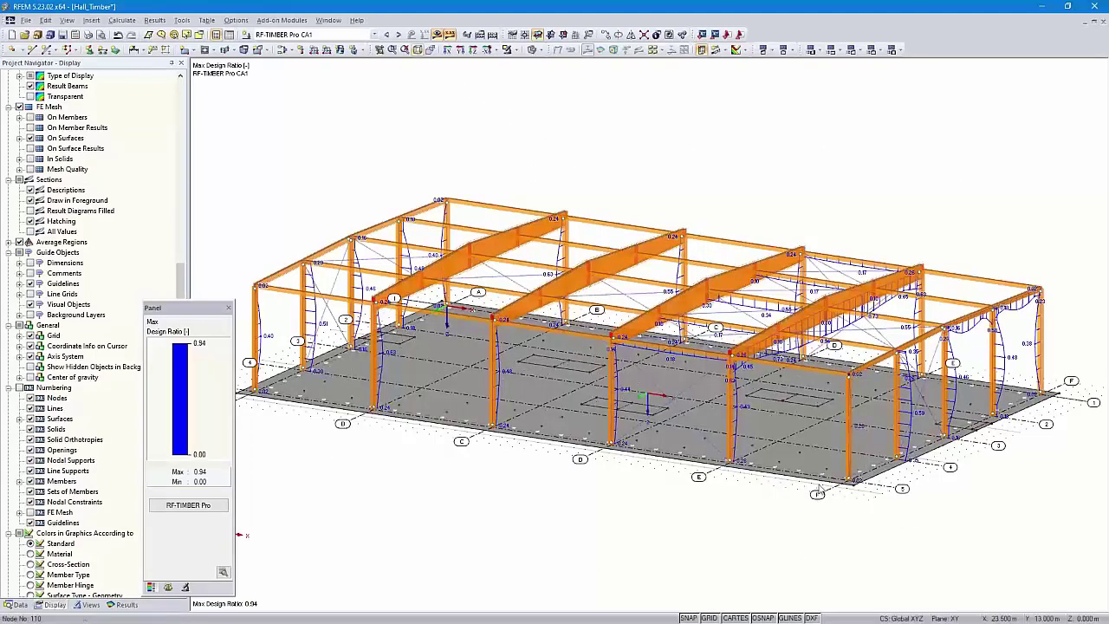
ctrl+middle_drag(813, 544, 961, 451)
drag(1061, 220, 274, 350)
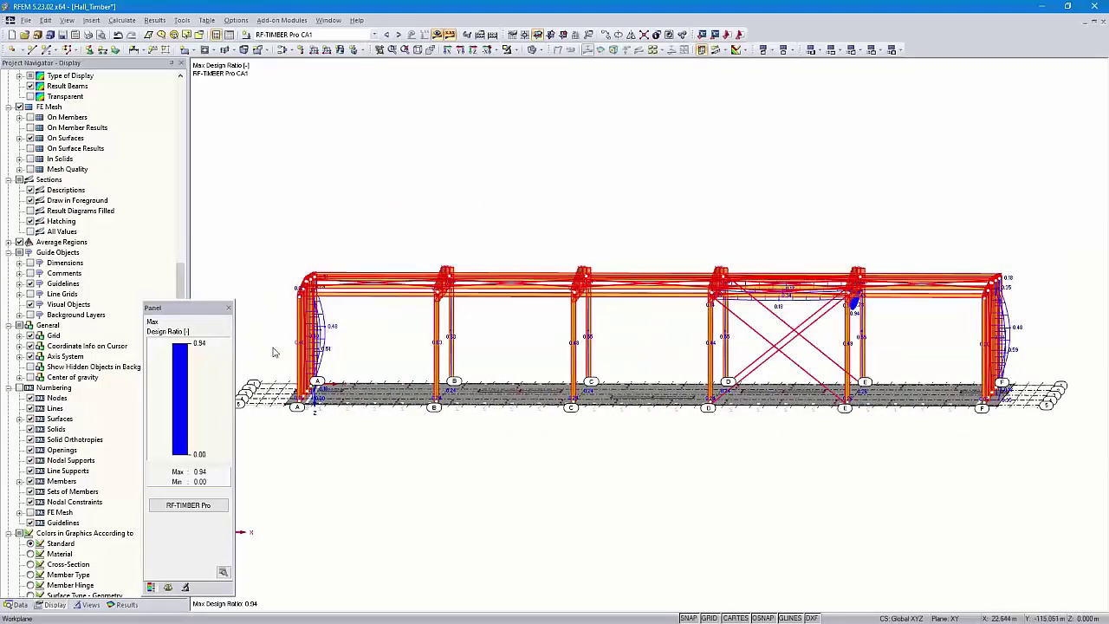
right_click(384, 298)
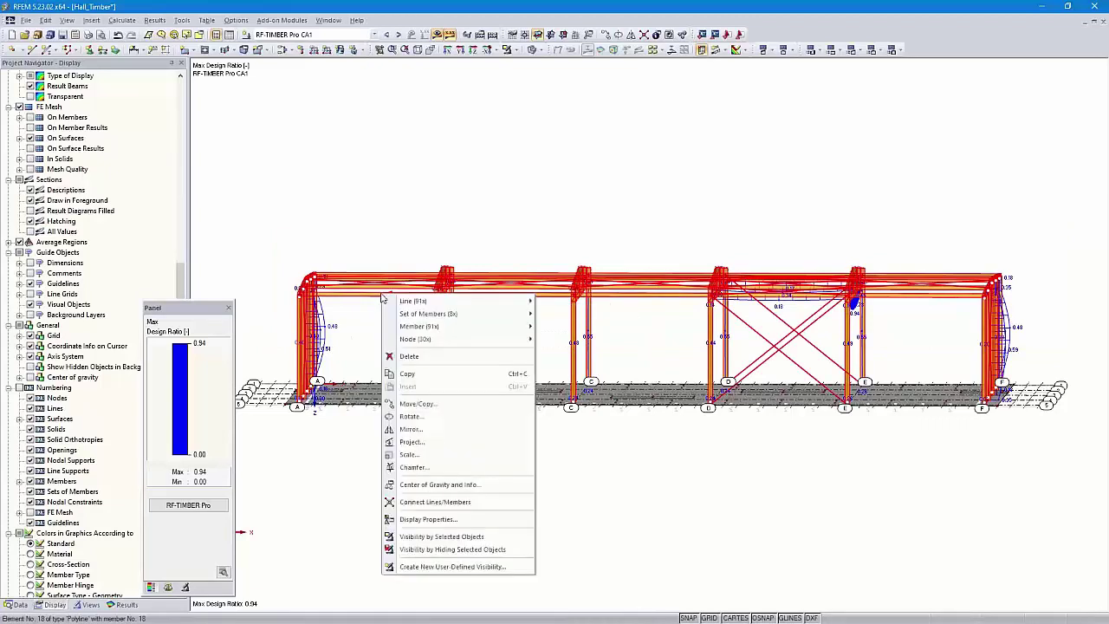
click(460, 538)
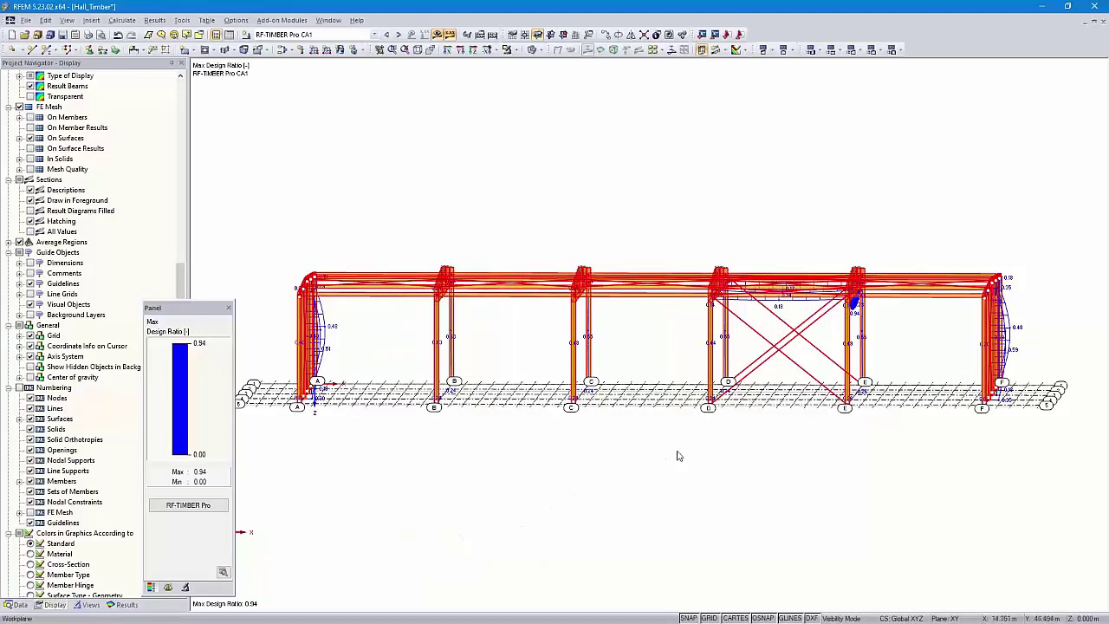
ctrl+middle_drag(729, 448, 661, 481)
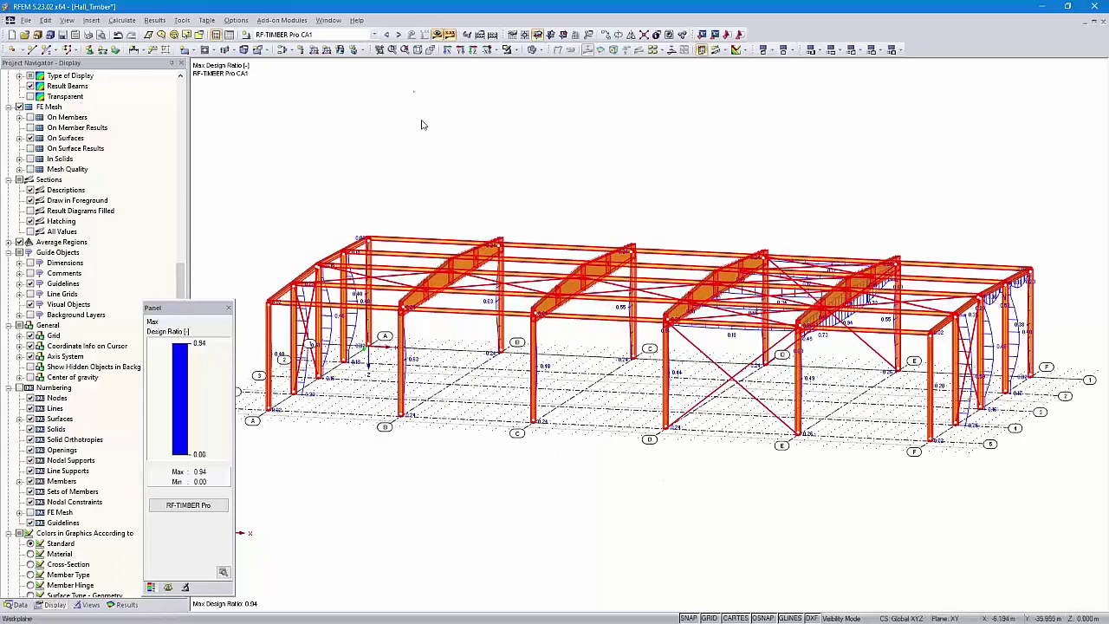
click(417, 49)
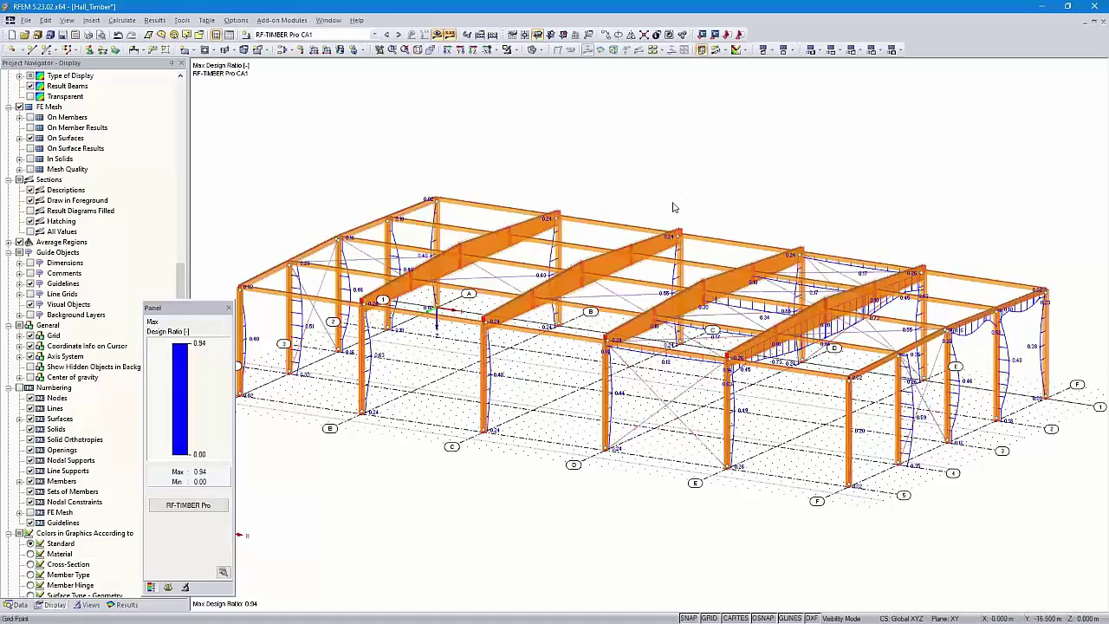
middle_drag(690, 195, 714, 198)
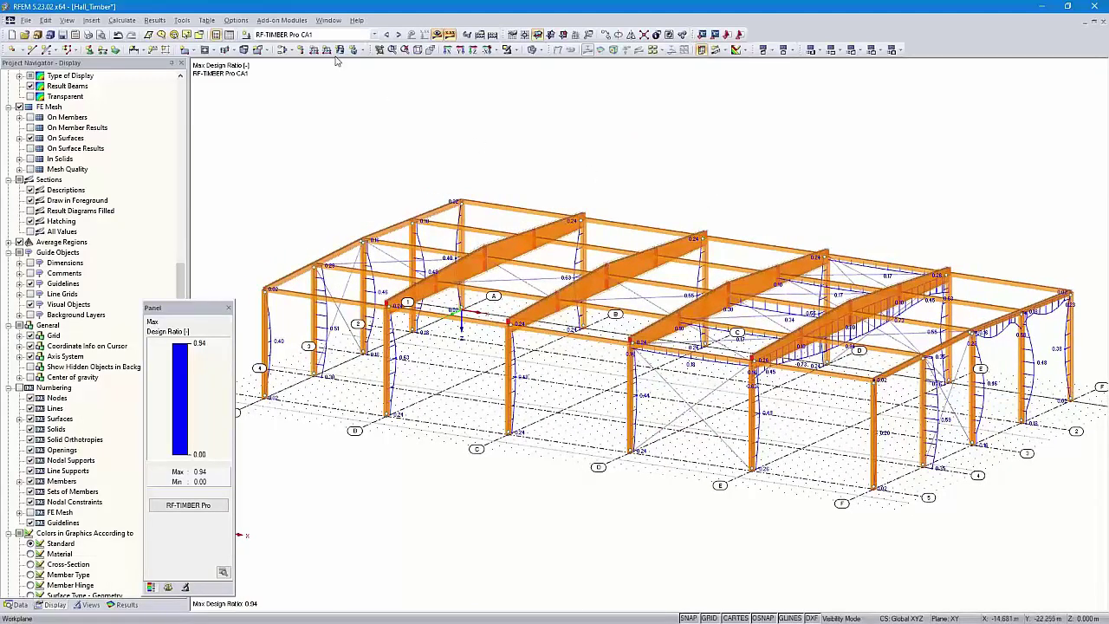
- Send the current design ratio graphic to printout report PR1, using the template "1 - Input data and reduced results" for the new report
click(88, 35)
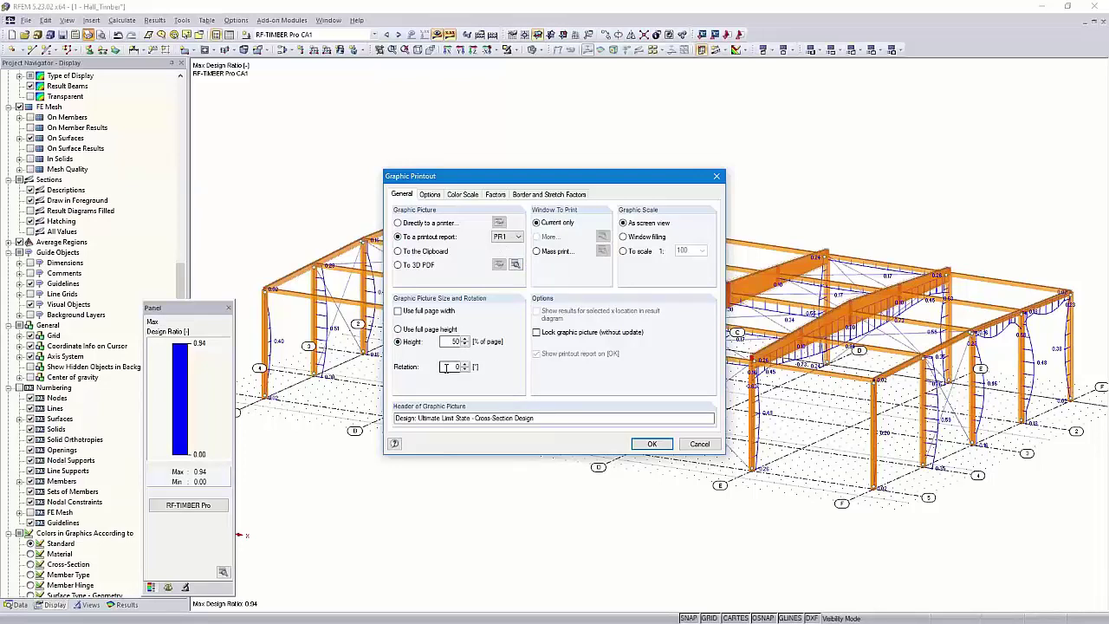
click(653, 443)
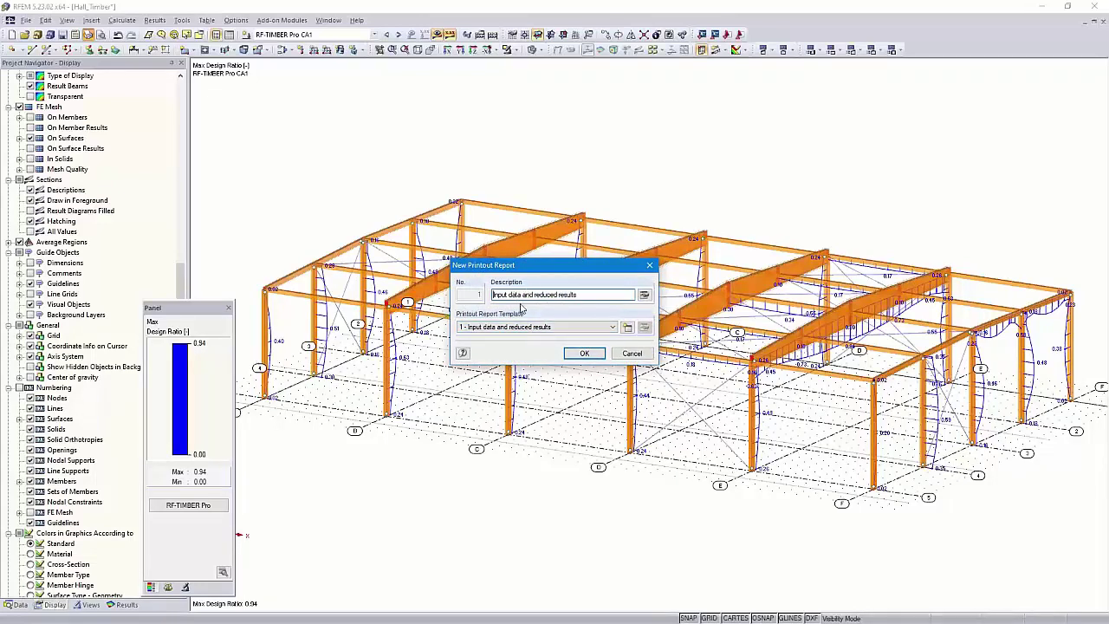
click(611, 327)
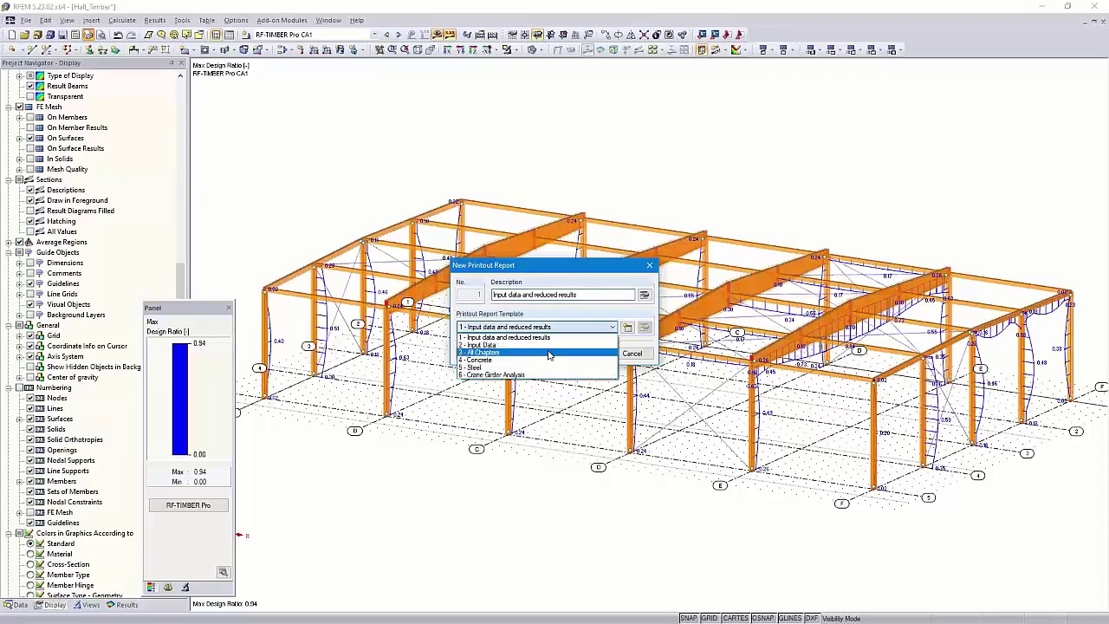
click(577, 318)
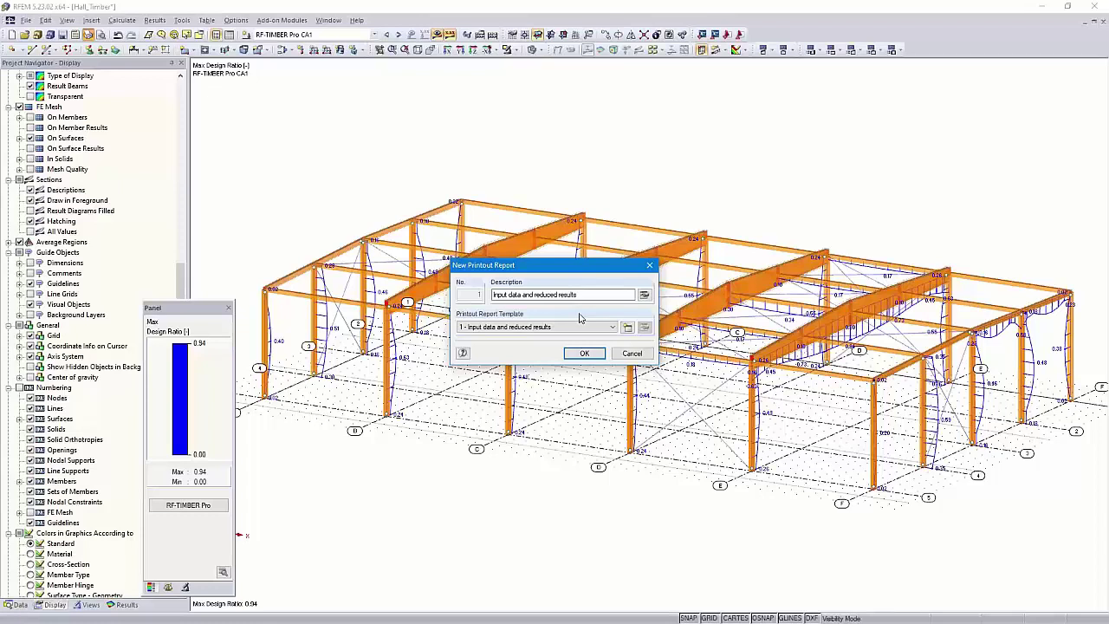
- Exclude the RFEM, RF-STEEL EC3 and RF-SOILIN data from the report, keeping RF-CONCRETE Surfaces and RF-TIMBER Pro, and create the report
click(645, 296)
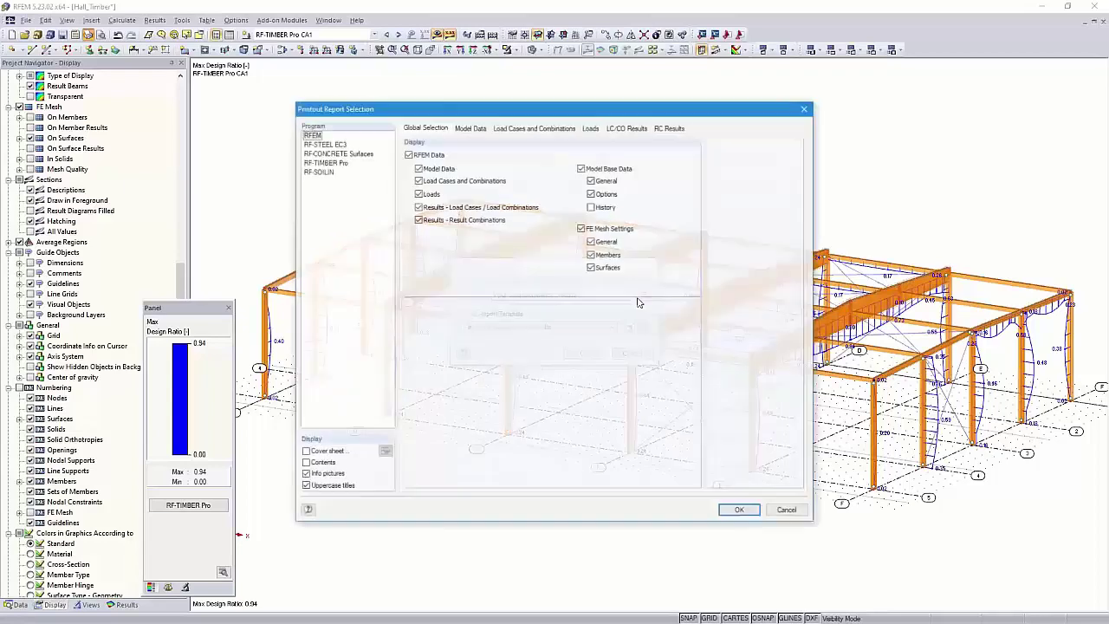
click(408, 155)
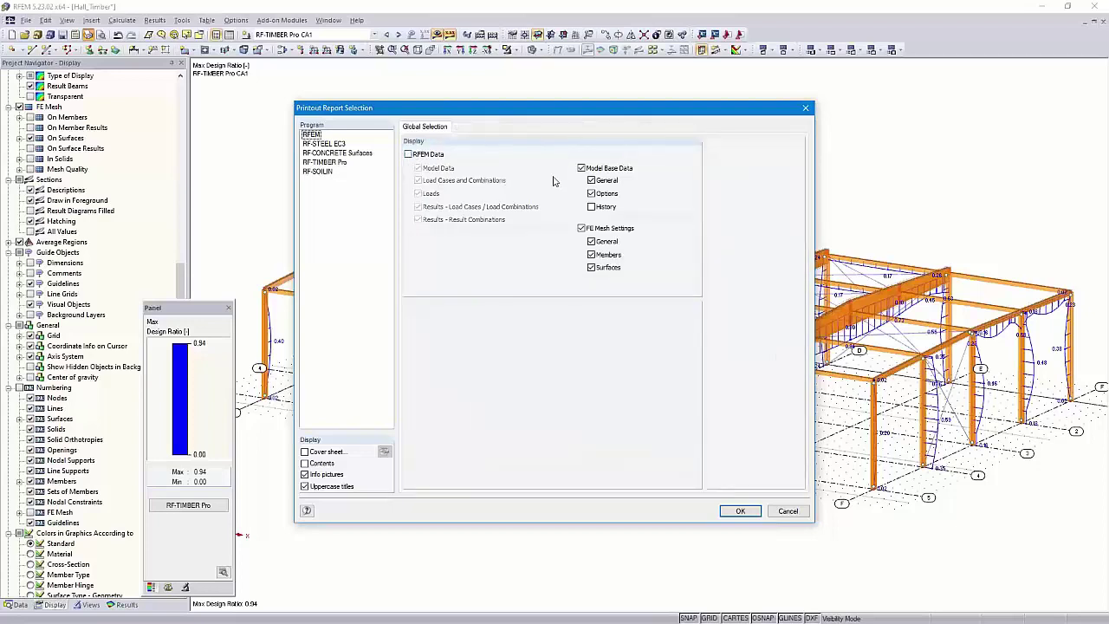
click(333, 145)
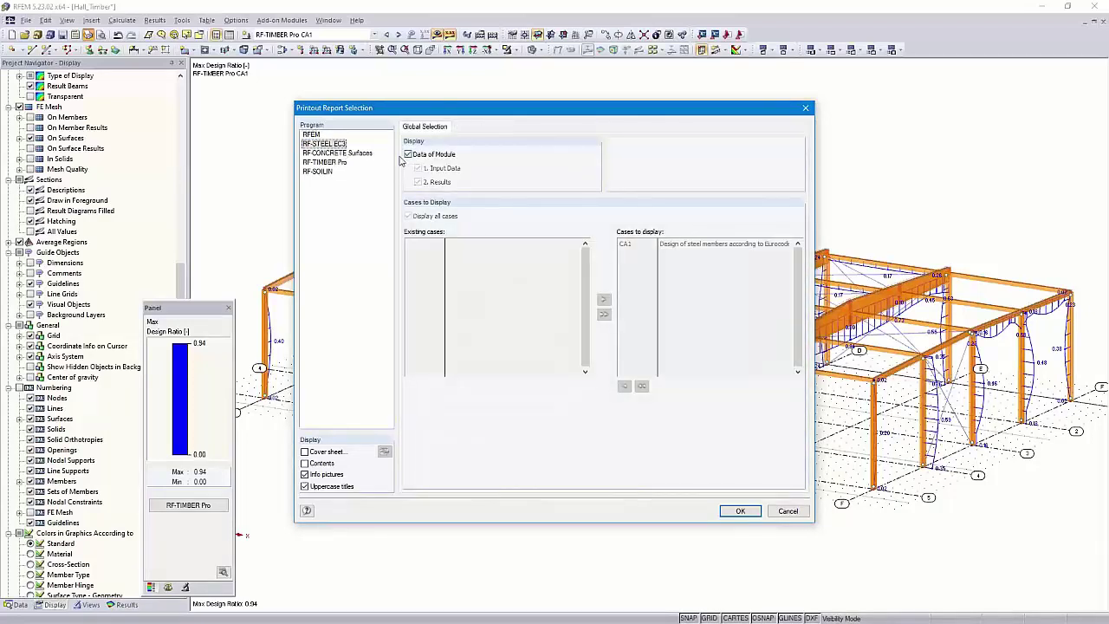
click(342, 153)
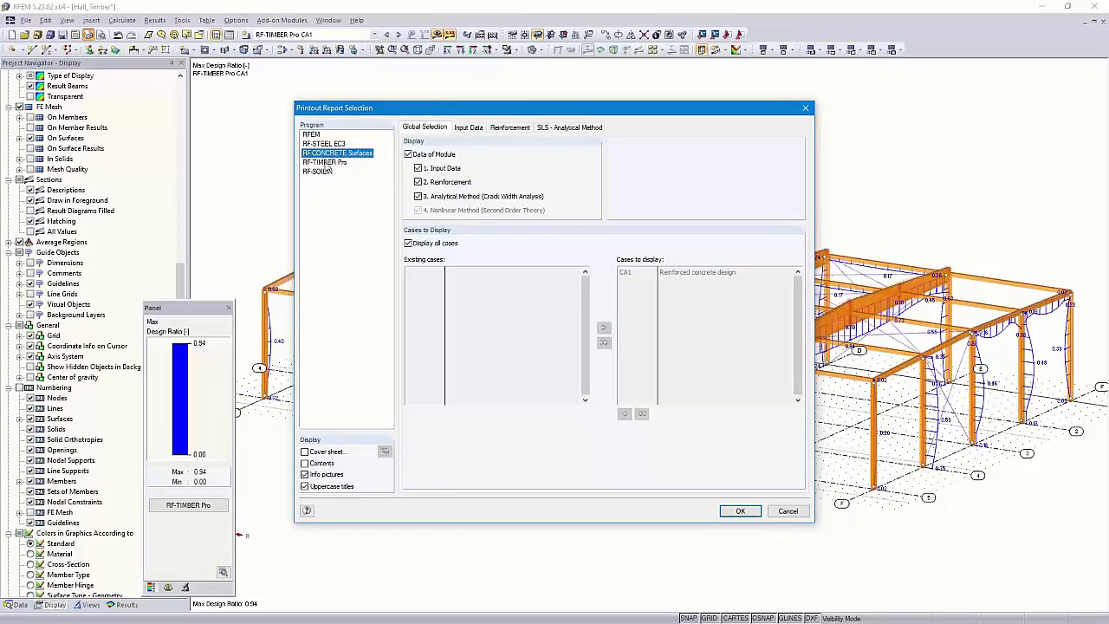
click(326, 163)
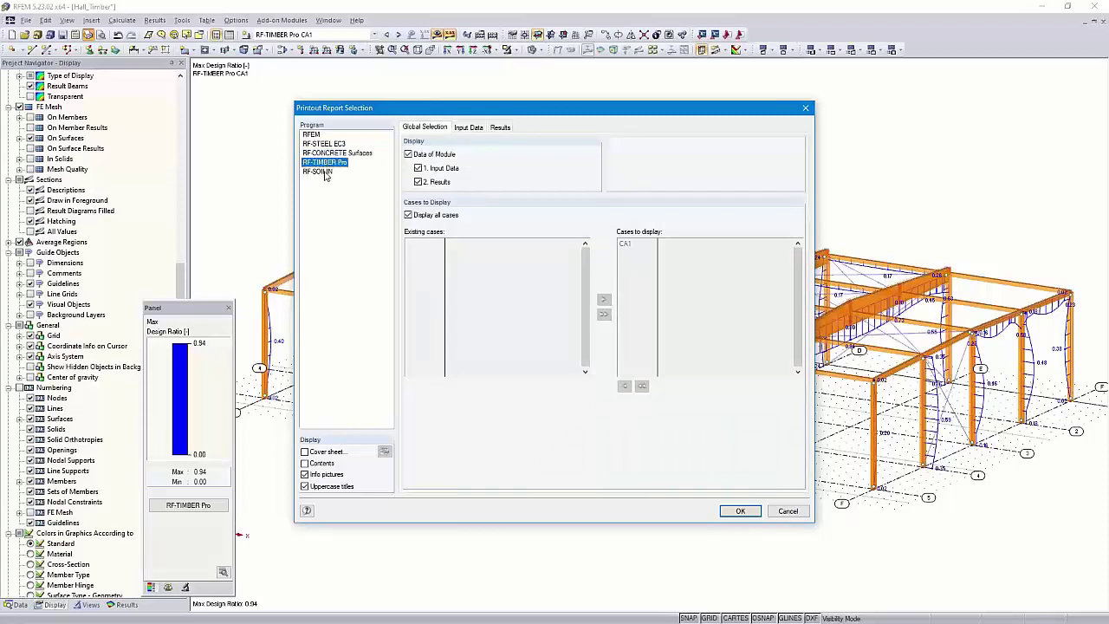
click(323, 172)
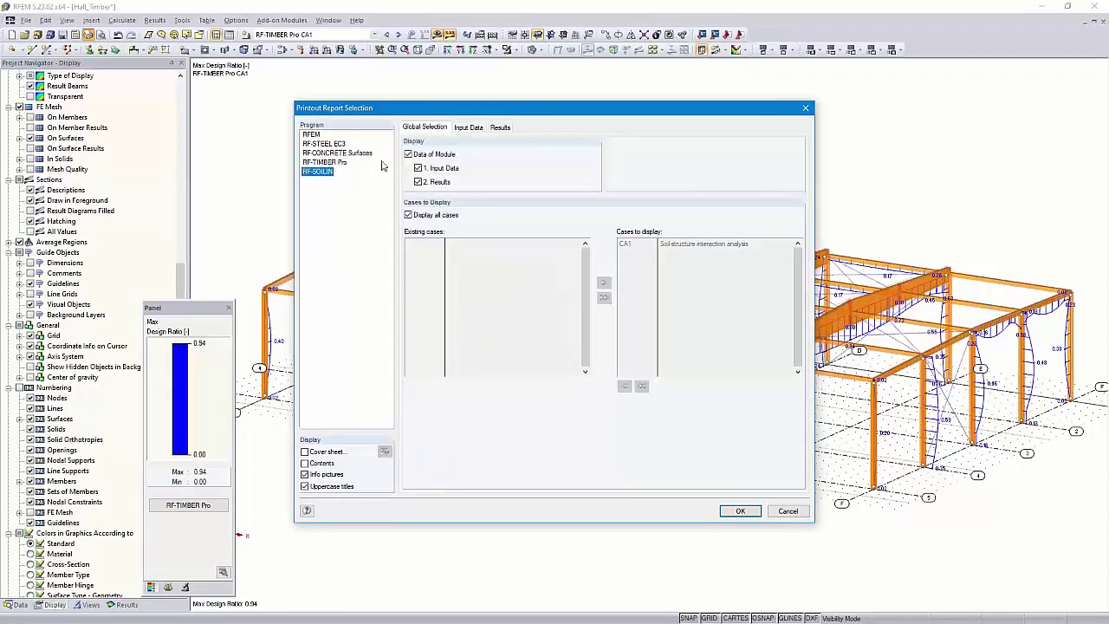
click(408, 155)
click(741, 510)
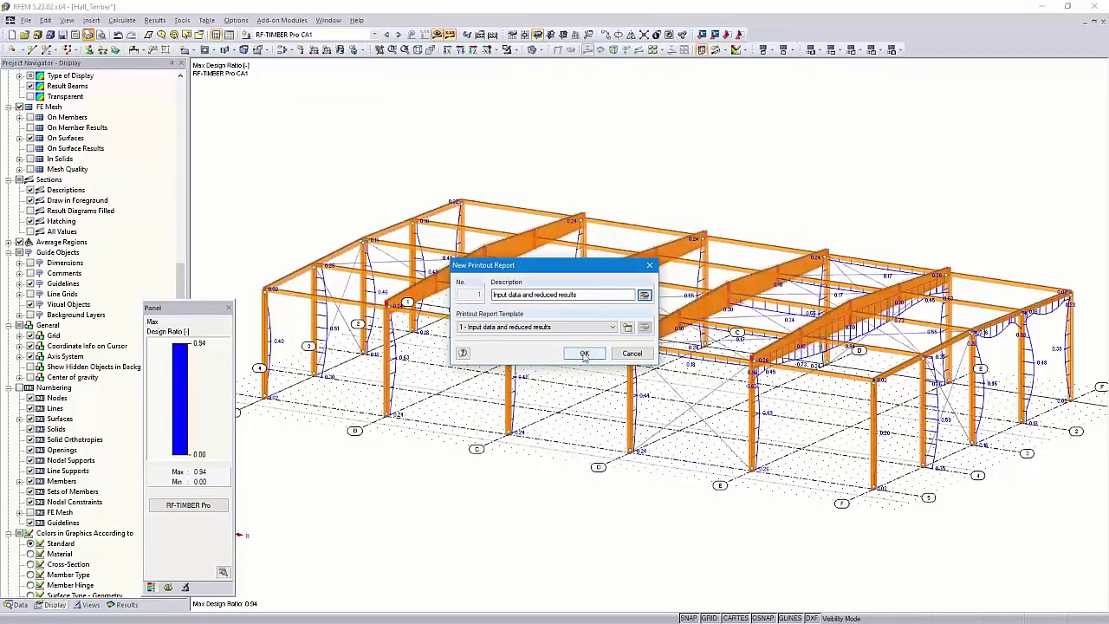
click(584, 353)
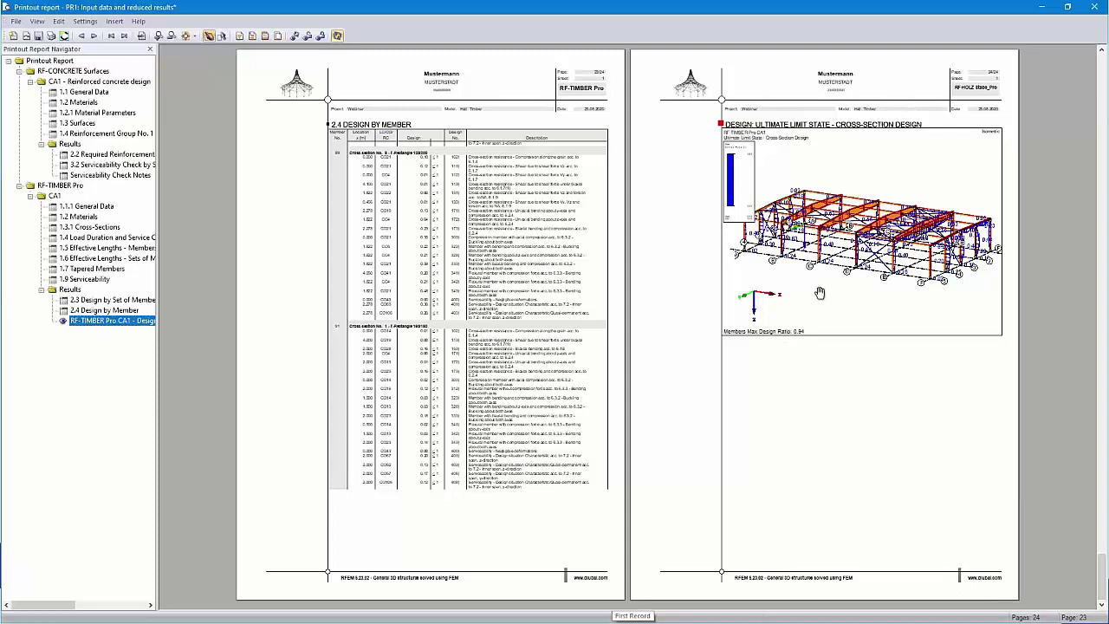
- Set the cross-section design picture in the report to full page height with a rotation of 90°
click(843, 275)
ctrl+scroll(843, 274, up, 1)
scroll(622, 283, up, 3)
scroll(622, 284, down, 1)
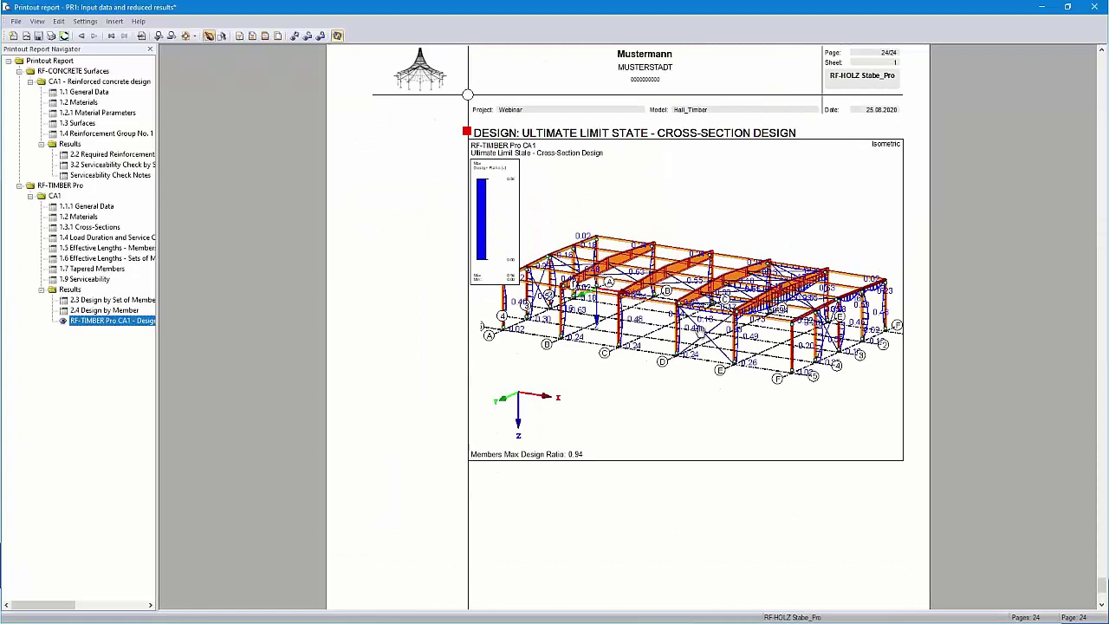
ctrl+scroll(719, 327, up, 1)
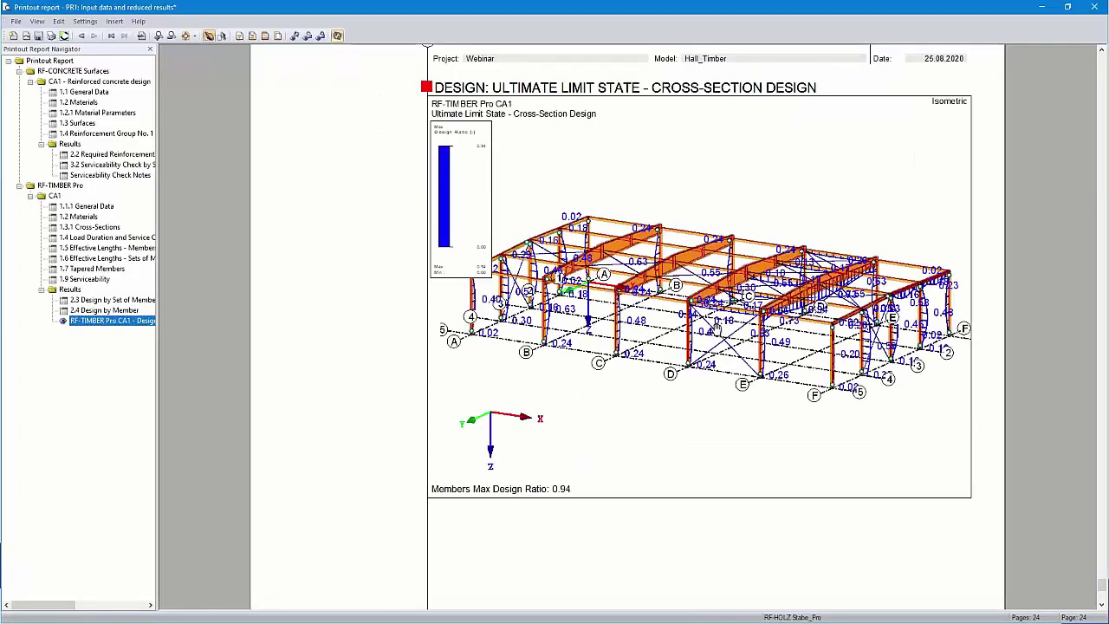
right_click(706, 261)
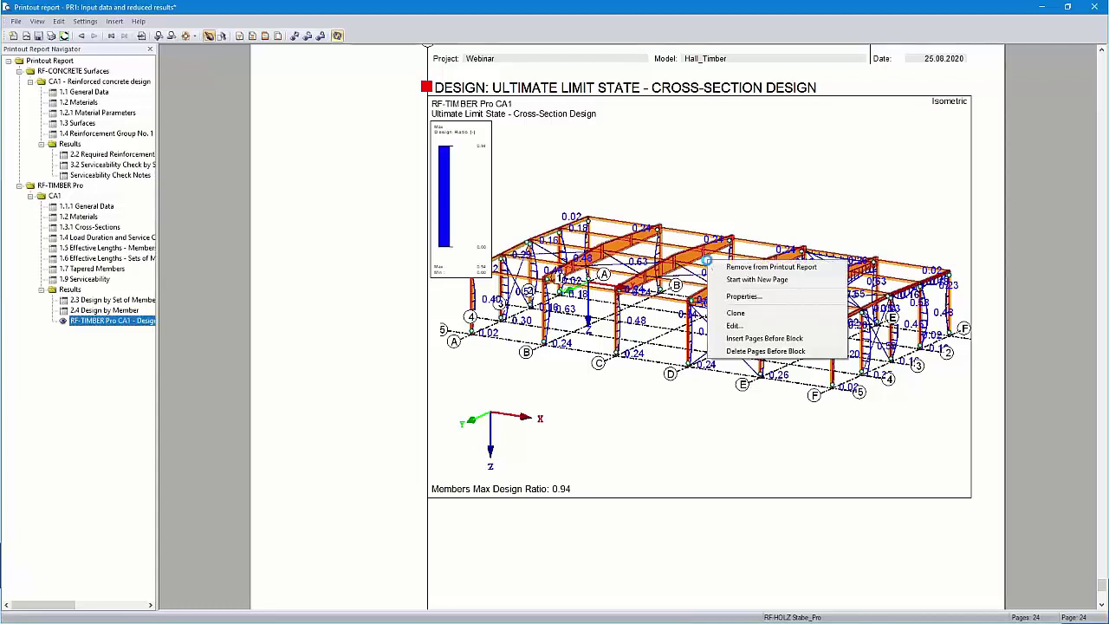
click(743, 297)
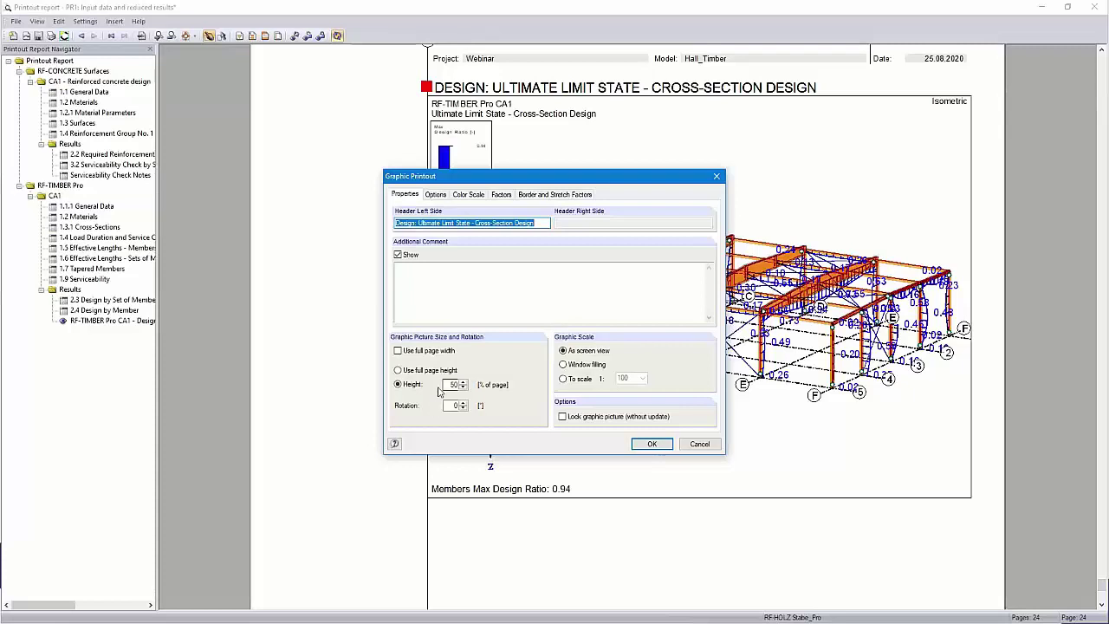
click(399, 370)
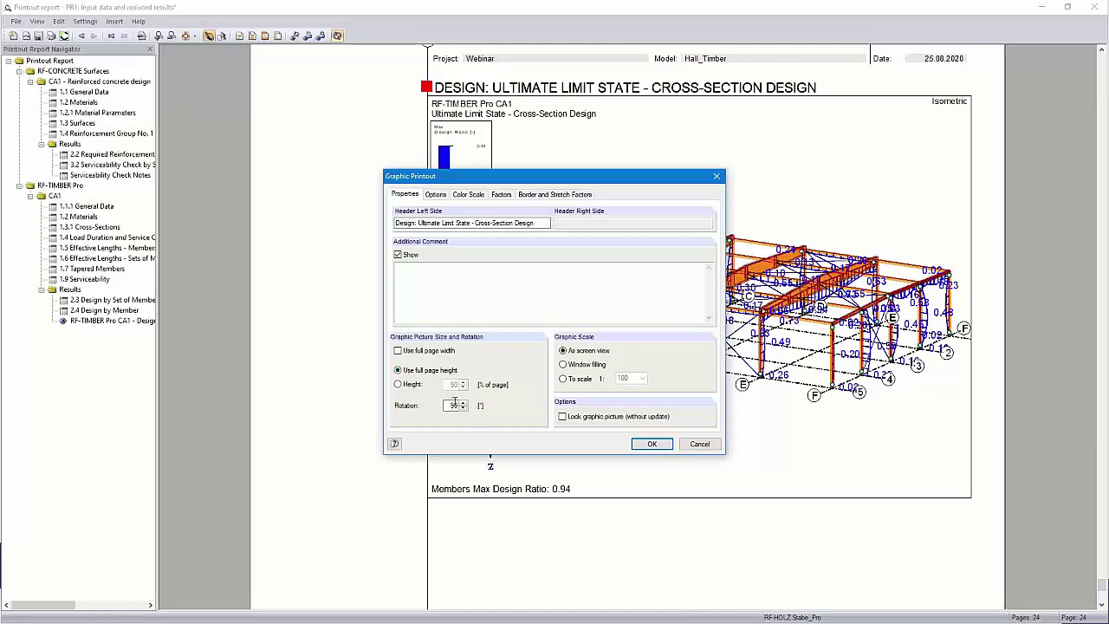
click(649, 442)
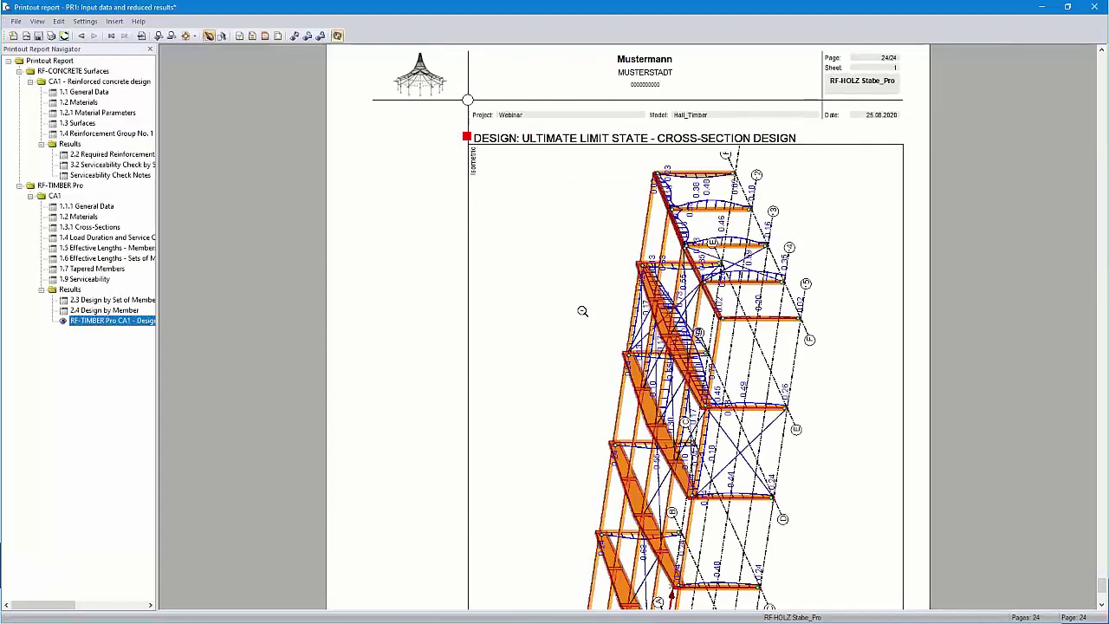
- Review the rotated cross-section design picture on its report page and open it for editing in the model
scroll(582, 311, down, 5)
scroll(679, 346, up, 5)
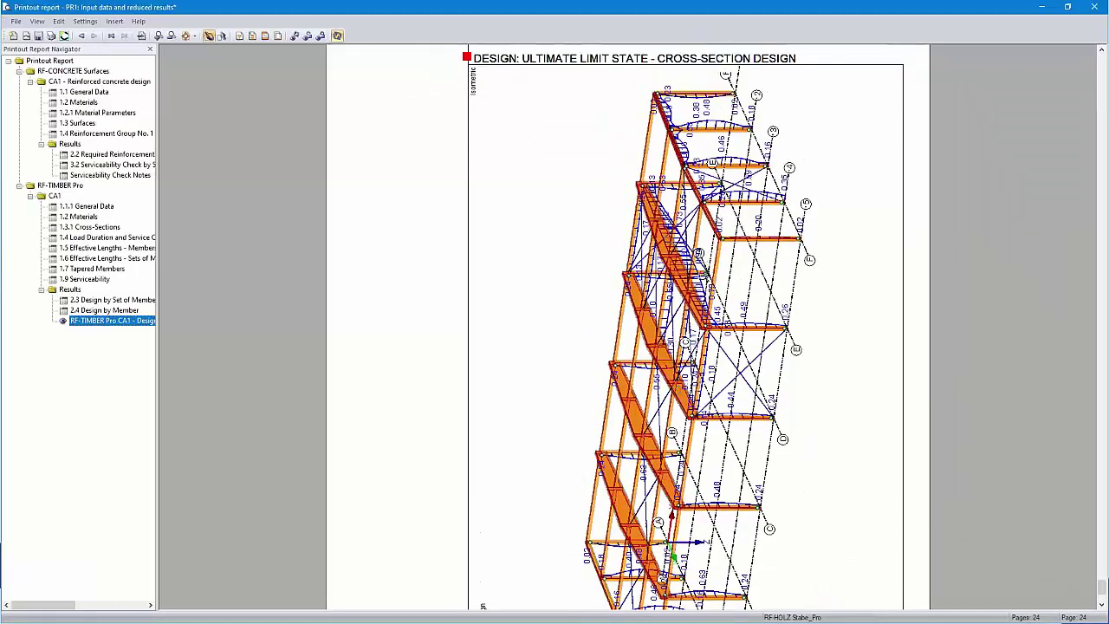
scroll(684, 329, down, 5)
scroll(684, 329, up, 5)
right_click(674, 340)
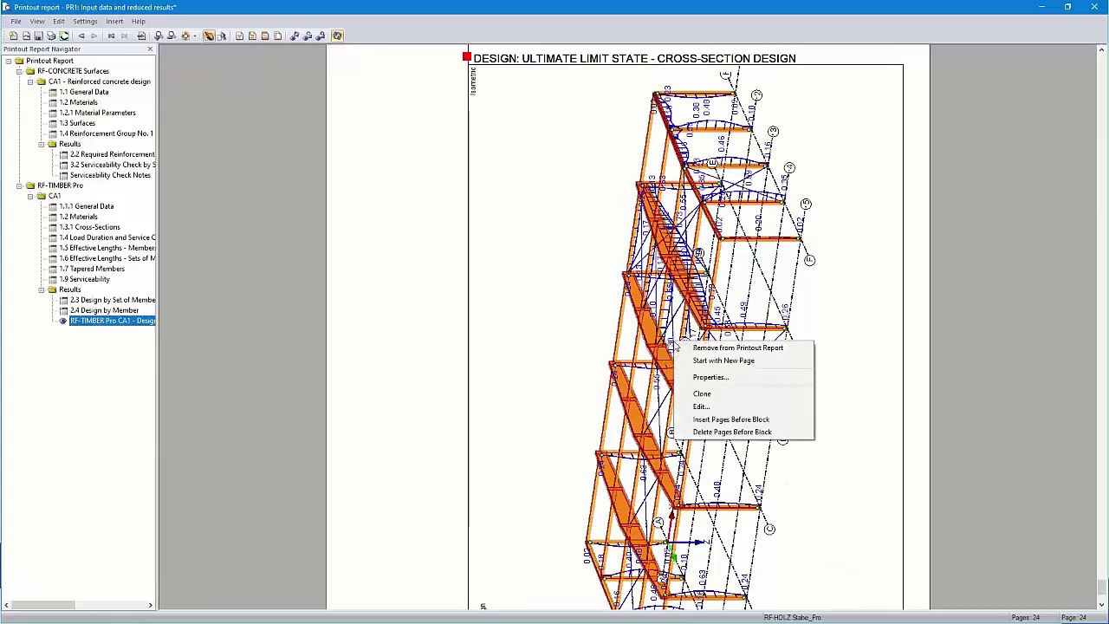
click(716, 408)
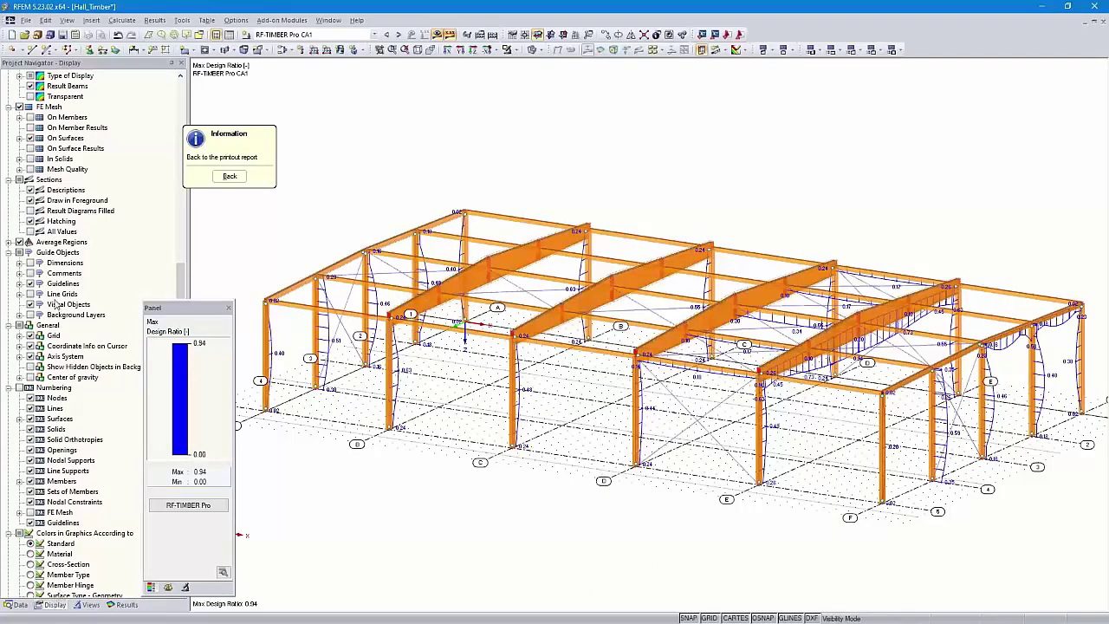
- Try the member result displays With Diagram and Without Diagram, choose Cross-Sections, and return to the printout report to check the updated picture
scroll(56, 307, up, 12)
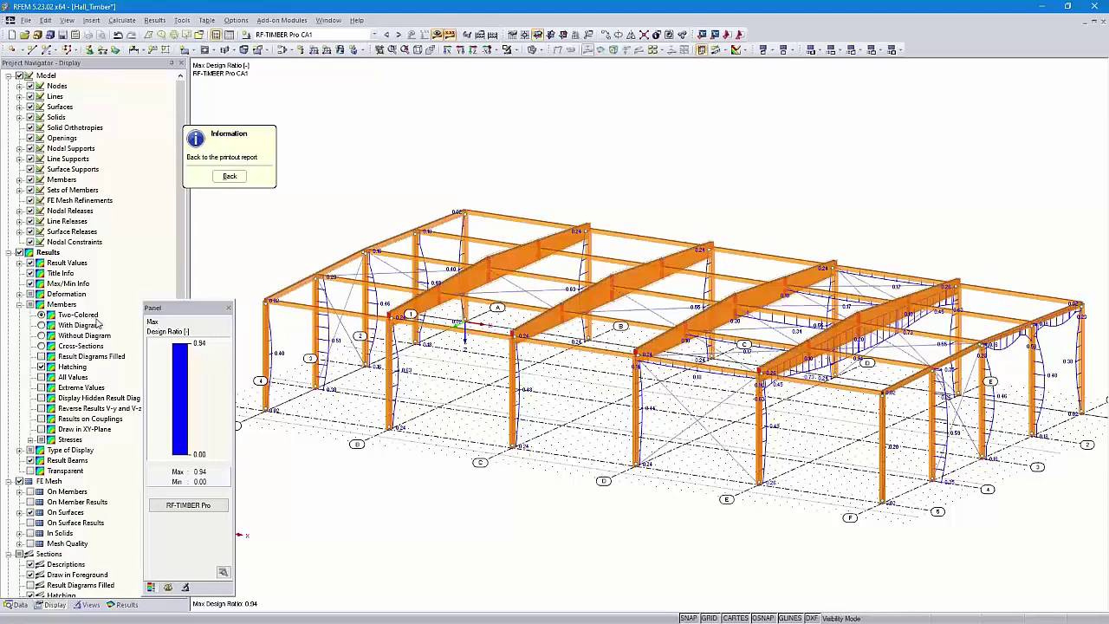
click(41, 325)
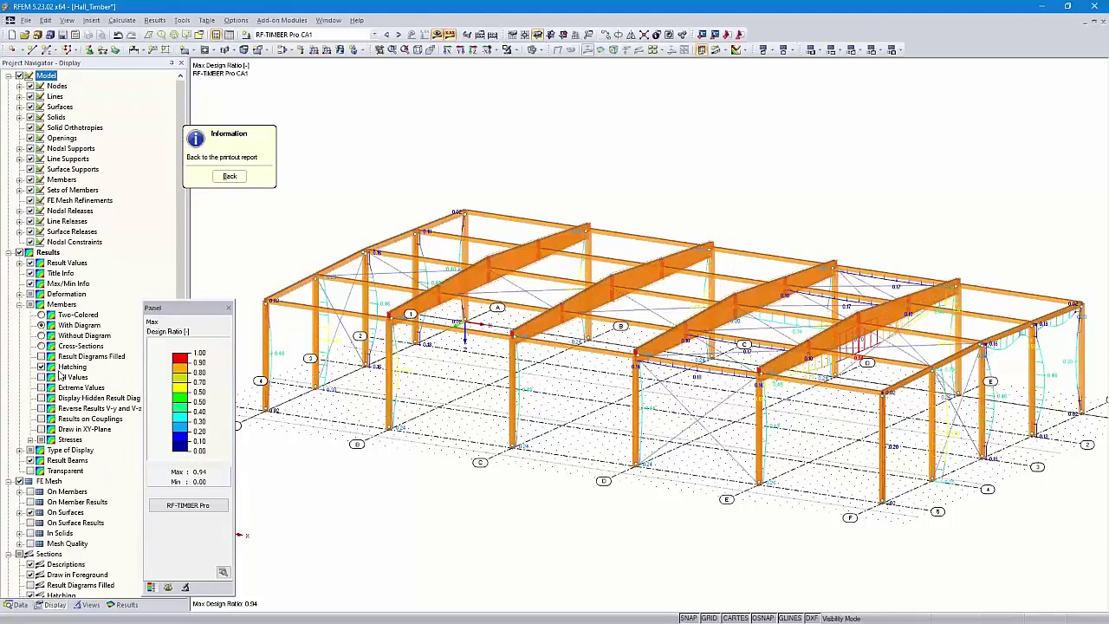
click(41, 335)
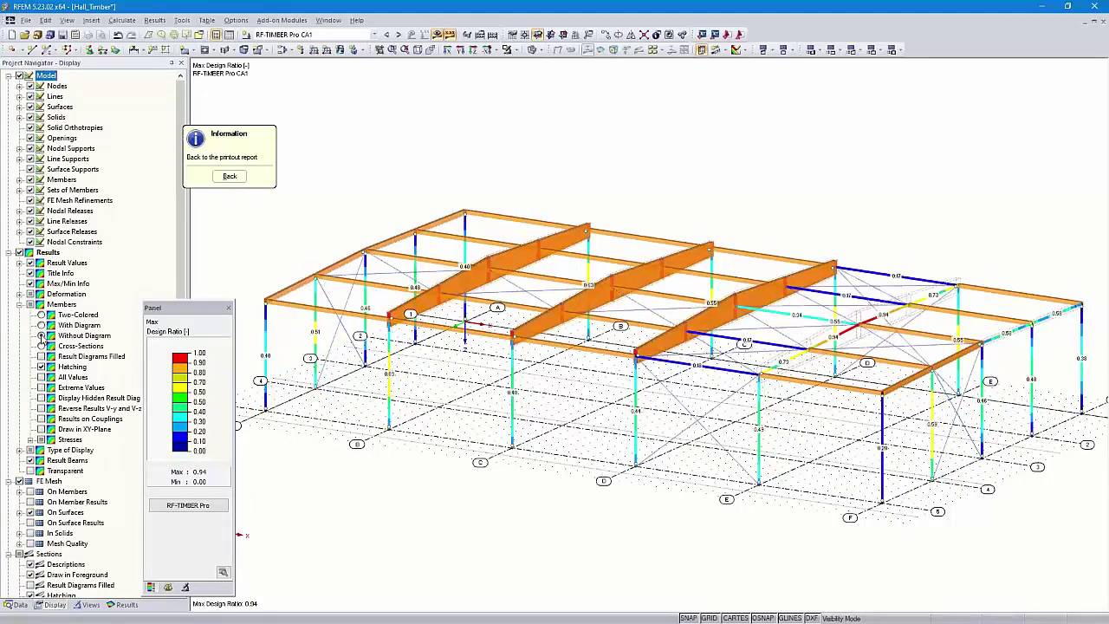
click(40, 346)
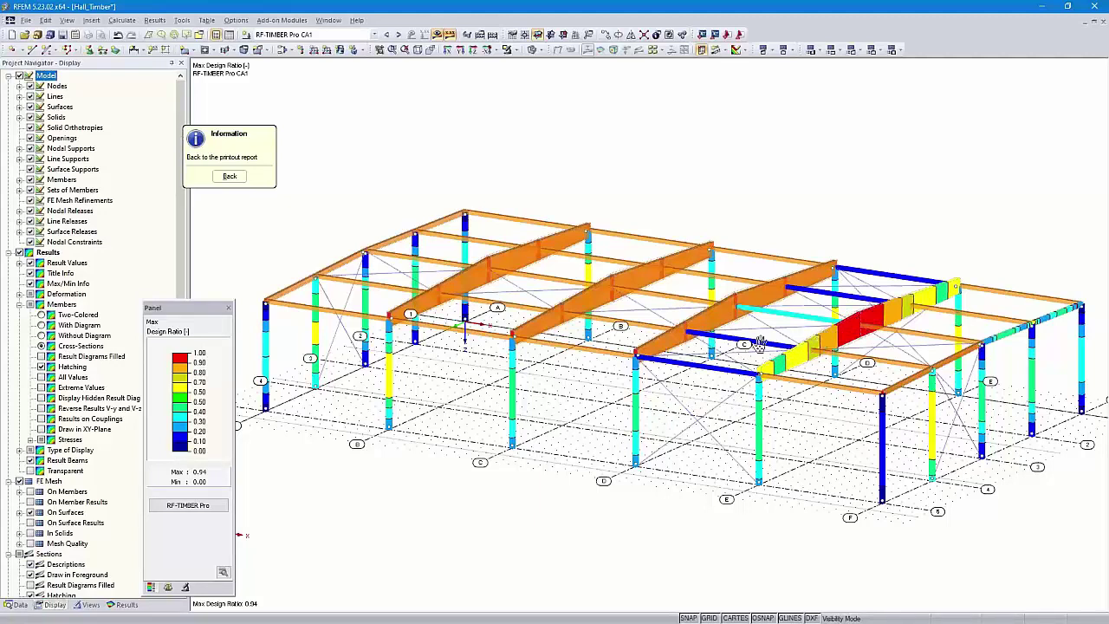
click(228, 177)
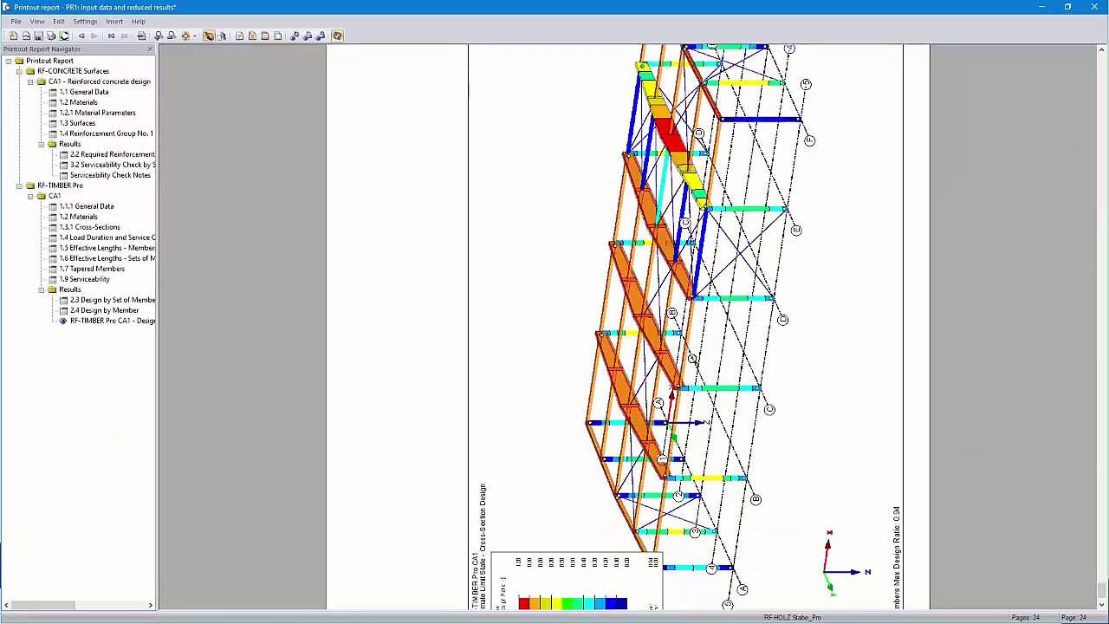
scroll(693, 357, down, 3)
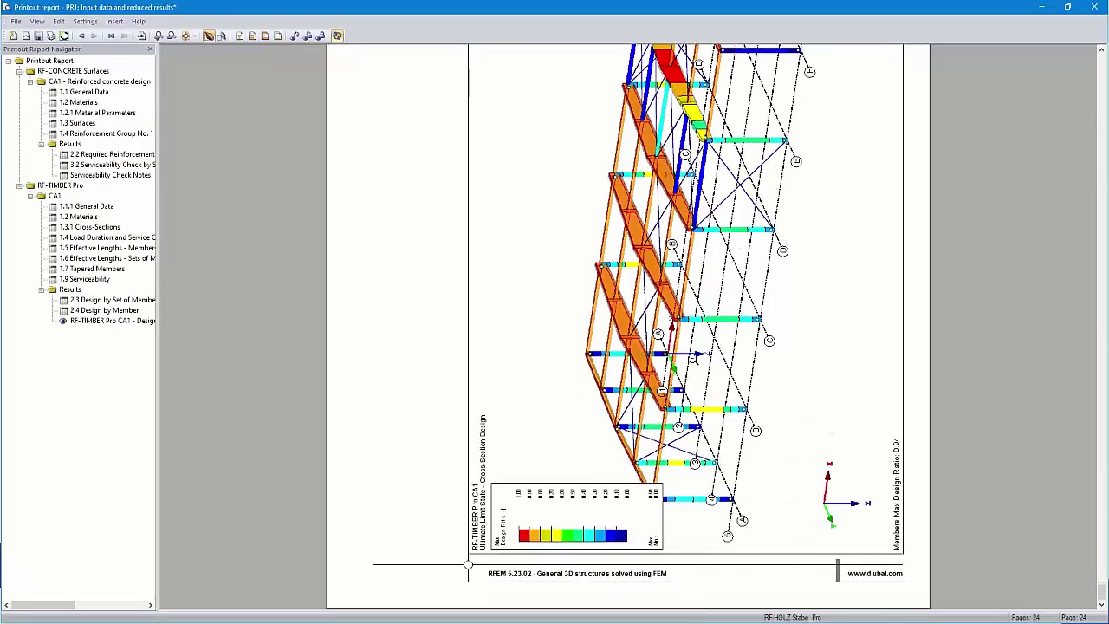
scroll(694, 359, up, 5)
scroll(694, 359, down, 5)
scroll(694, 359, up, 2)
scroll(684, 327, up, 2)
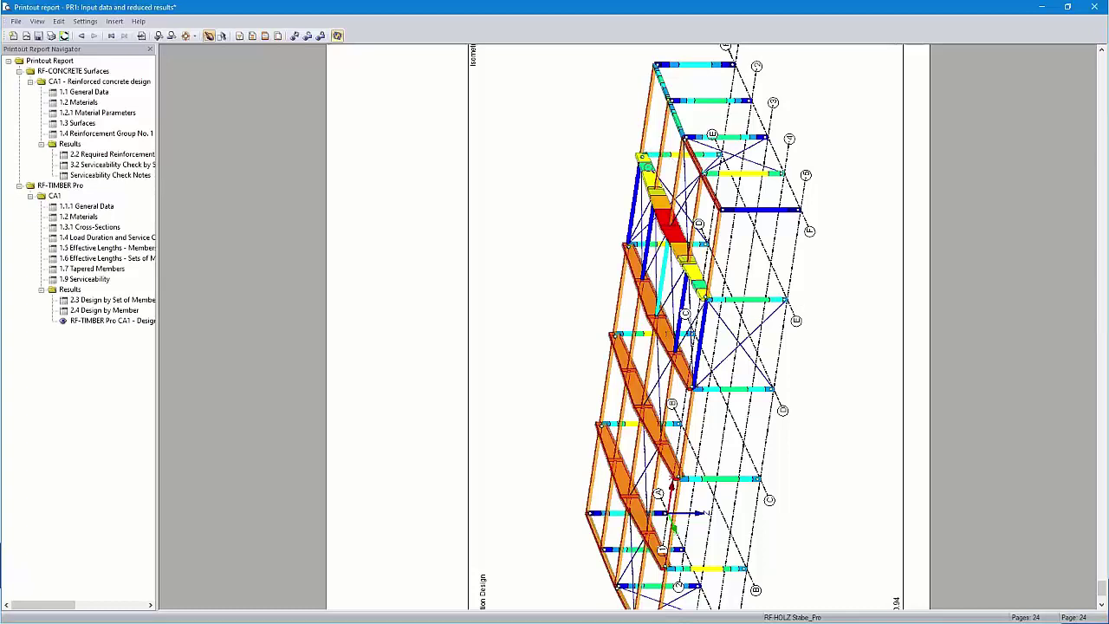
- Close the printout report, saving its changes, and return to the hall model
click(1095, 9)
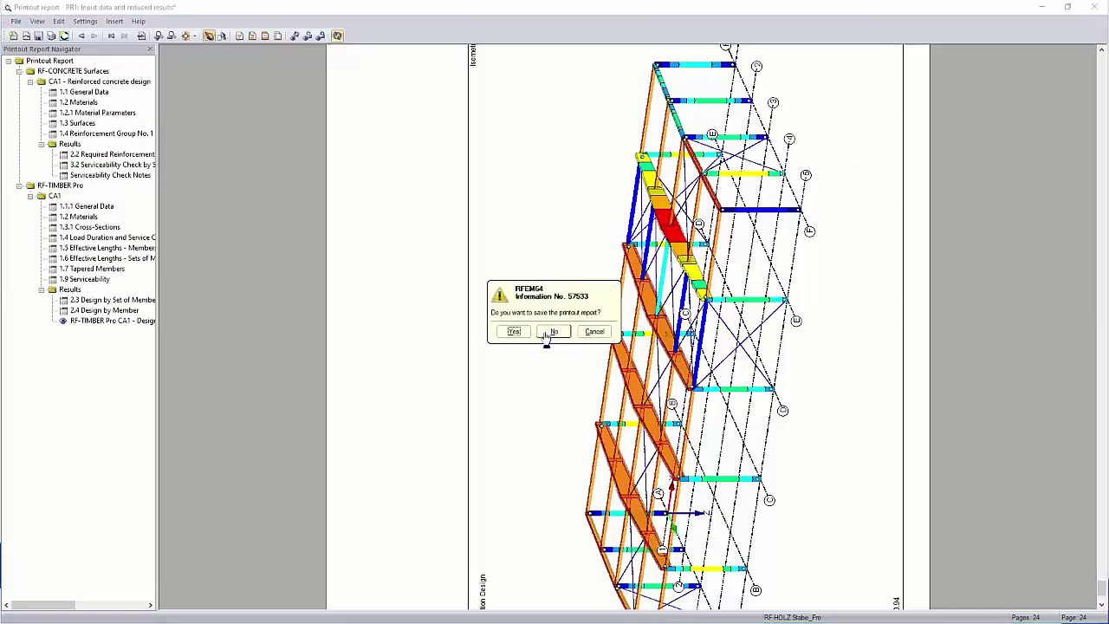
click(512, 332)
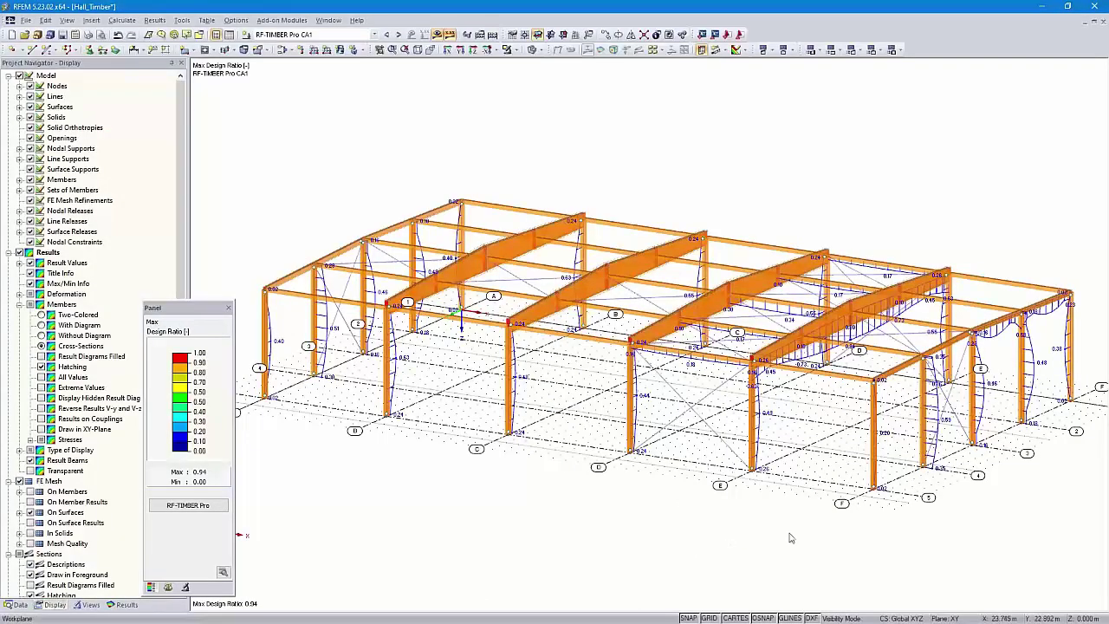
- Select the complete timber frame on axis E and restrict the visibility to the selected objects
ctrl+middle_drag(860, 523, 837, 503)
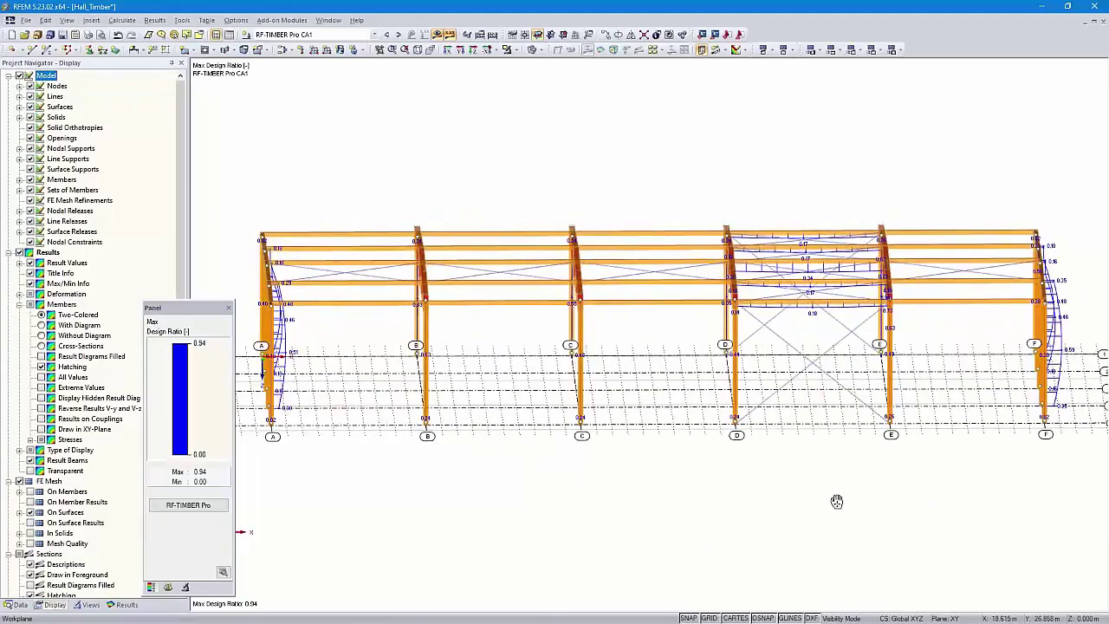
click(936, 175)
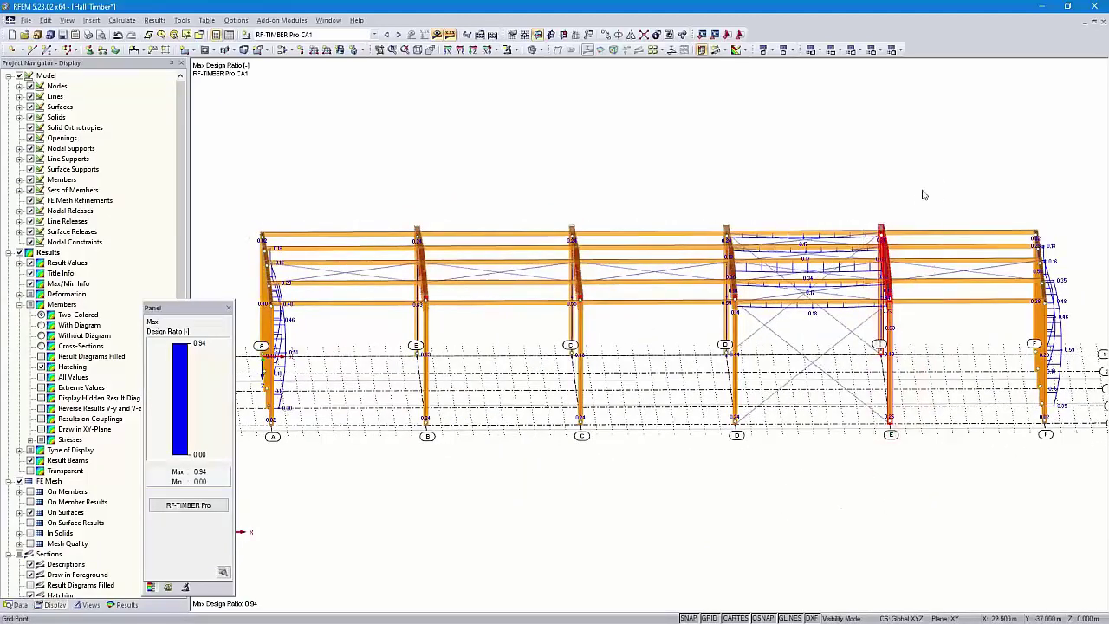
click(516, 51)
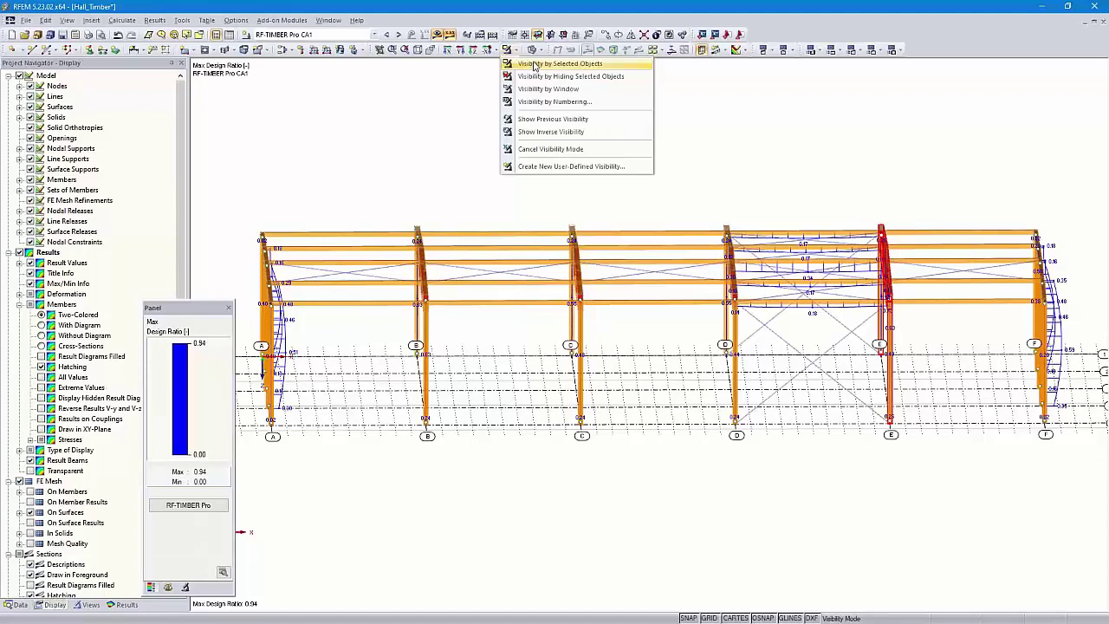
click(534, 65)
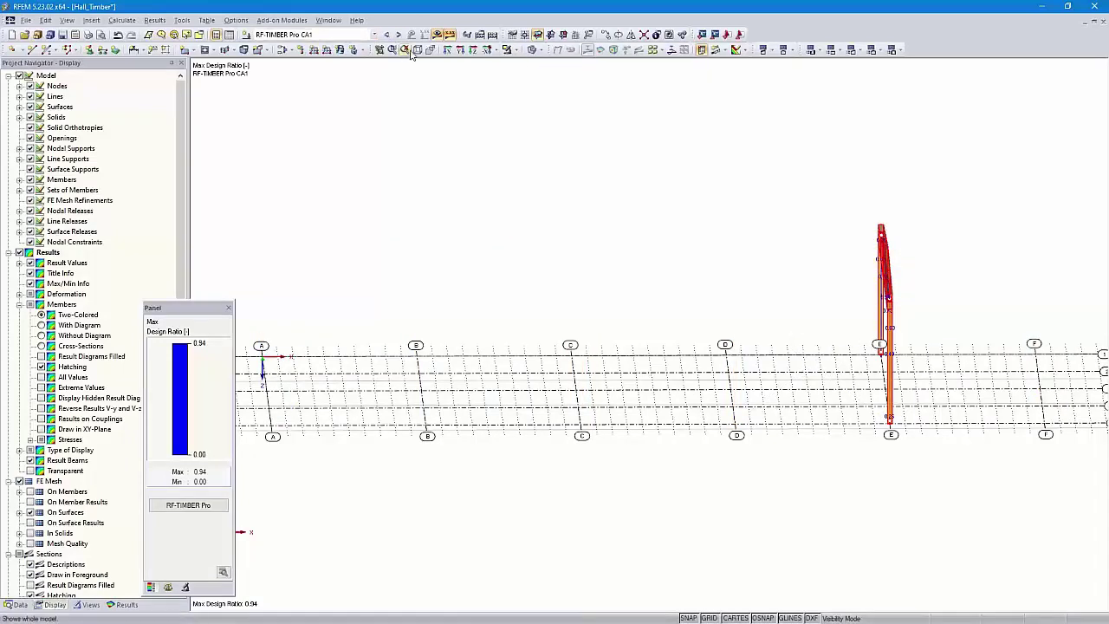
- View the isolated frame in the X-direction and switch it to the Wireframe Display Model
click(447, 50)
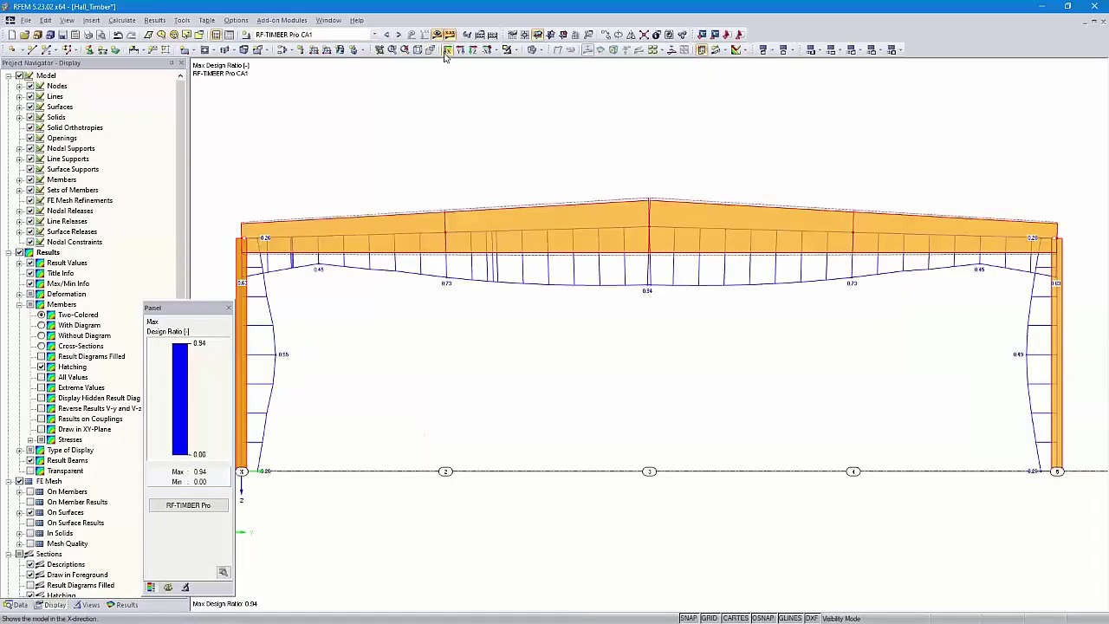
click(534, 50)
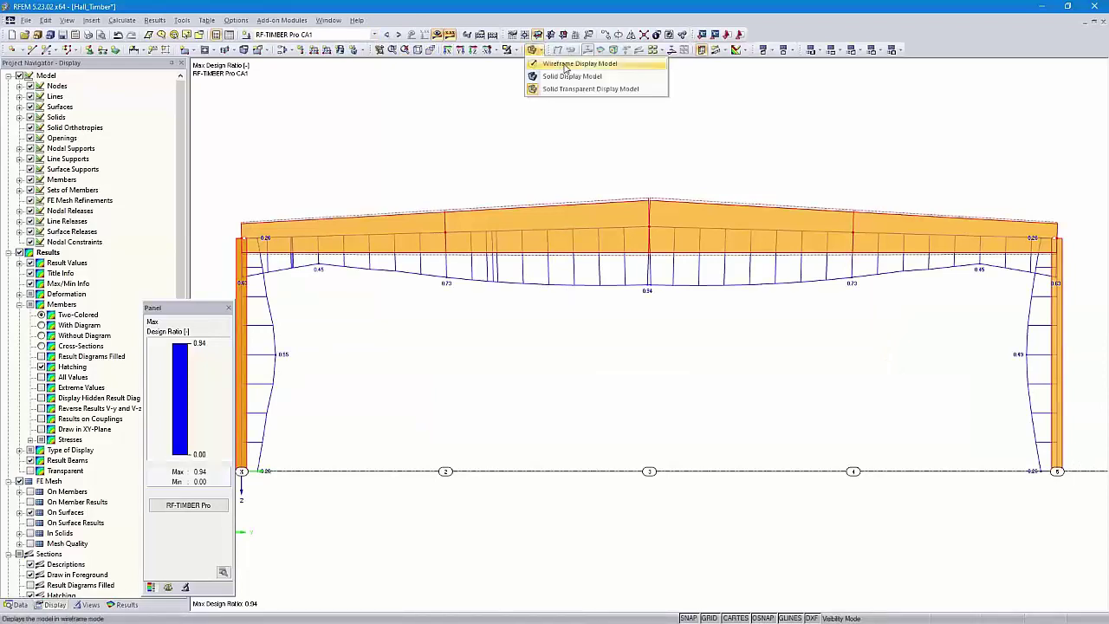
click(566, 67)
middle_drag(559, 148, 583, 155)
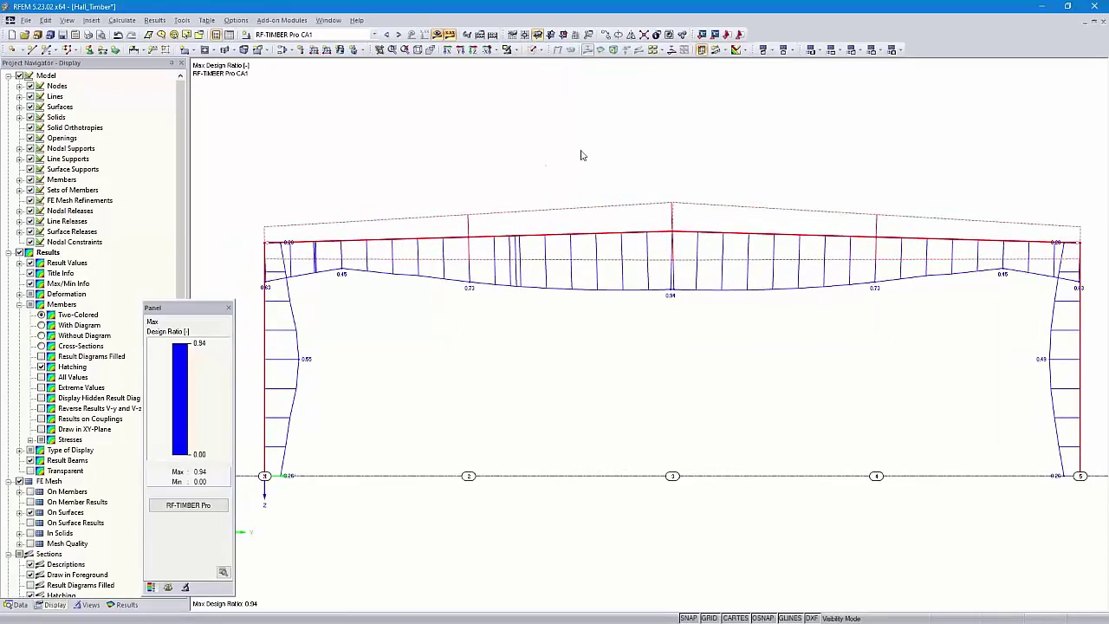
- Save the current frame display as a new user-defined view named Axis E
click(90, 604)
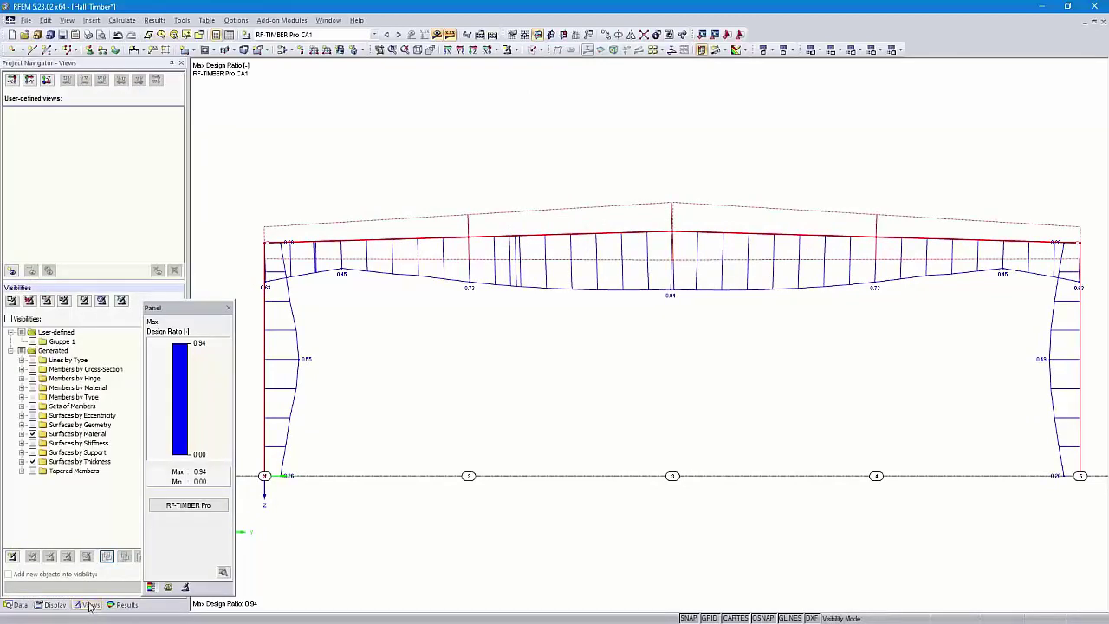
click(11, 273)
text(Au)
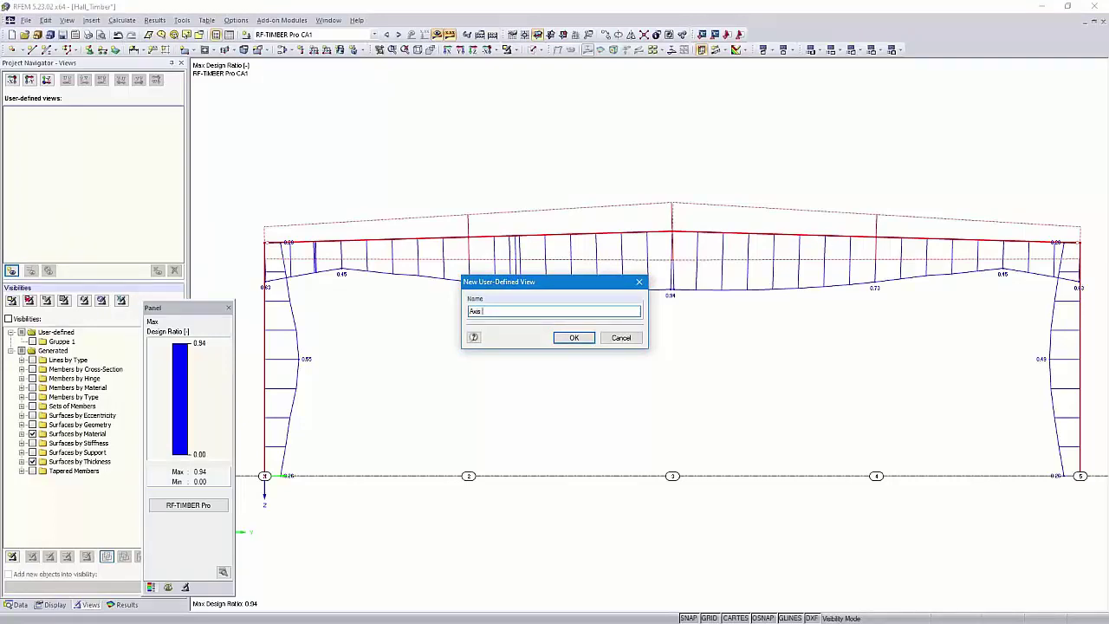
text(is E)
click(572, 337)
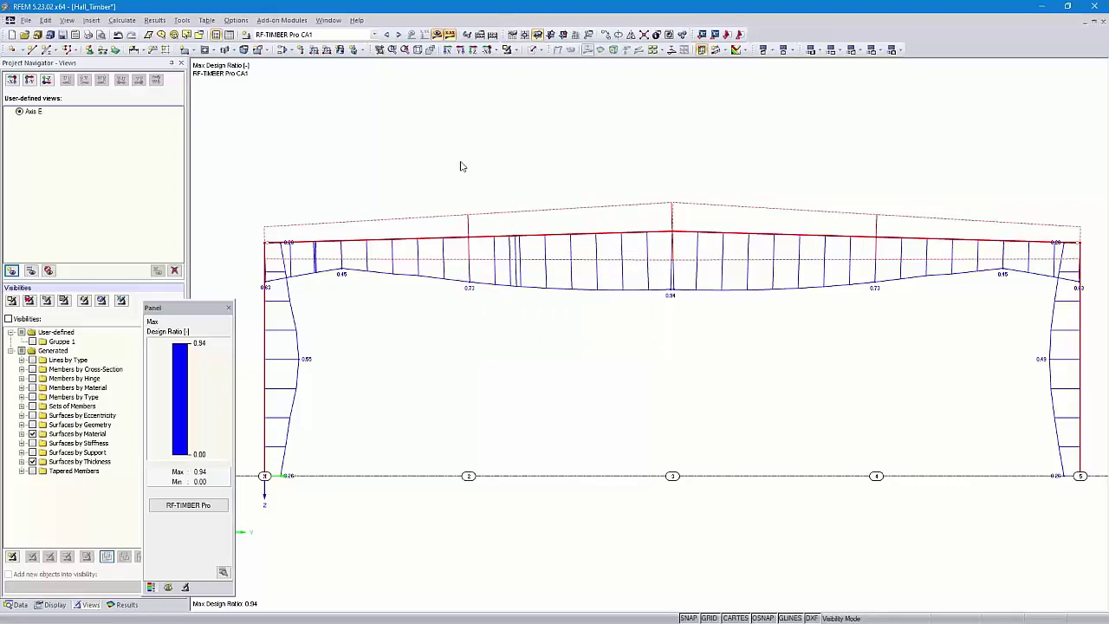
- Show the whole model in isometric view without visibility mode and test recalling the saved view Axis E
click(517, 50)
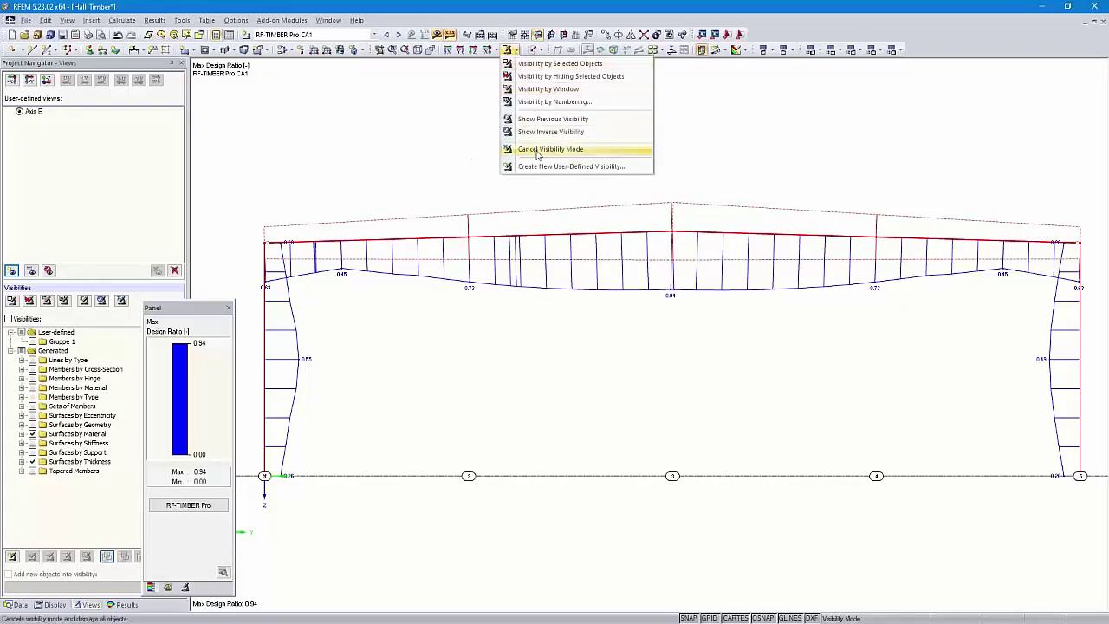
click(537, 151)
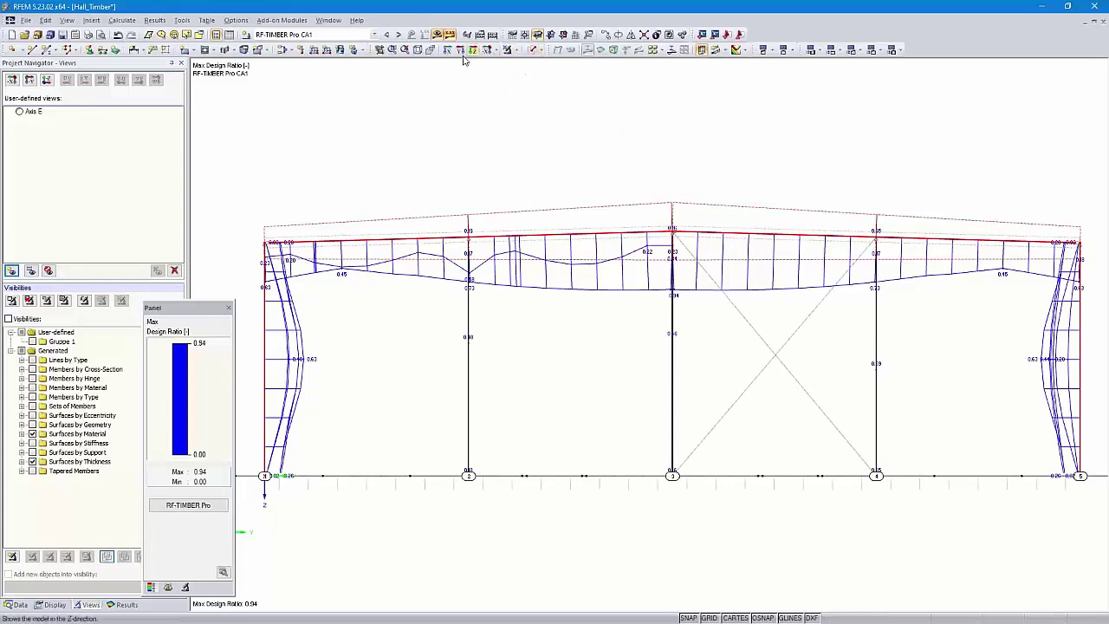
click(418, 50)
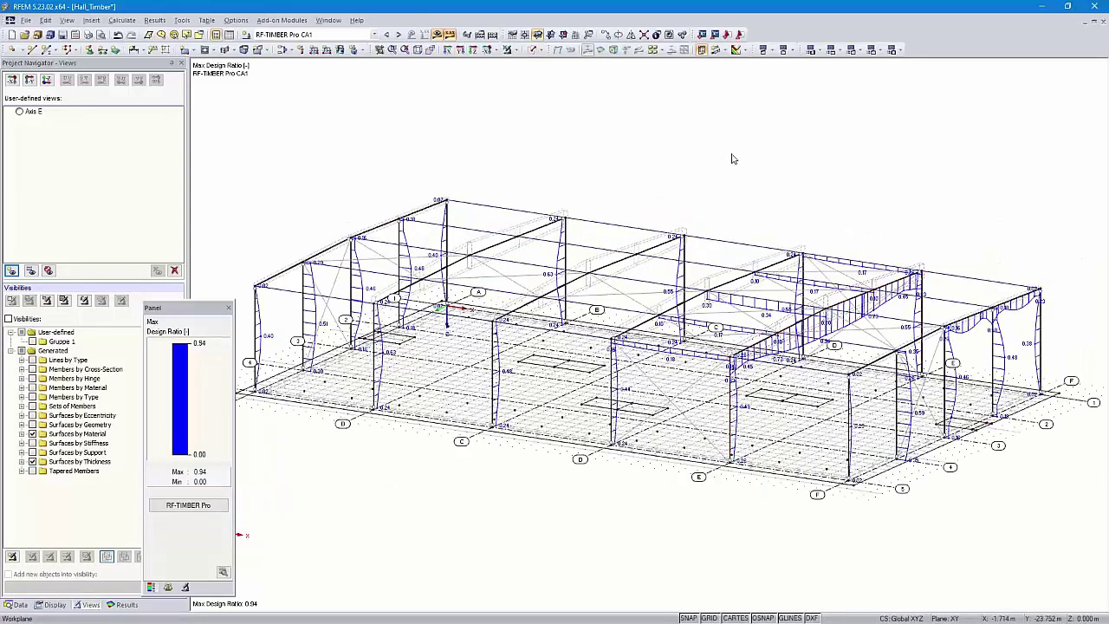
click(21, 112)
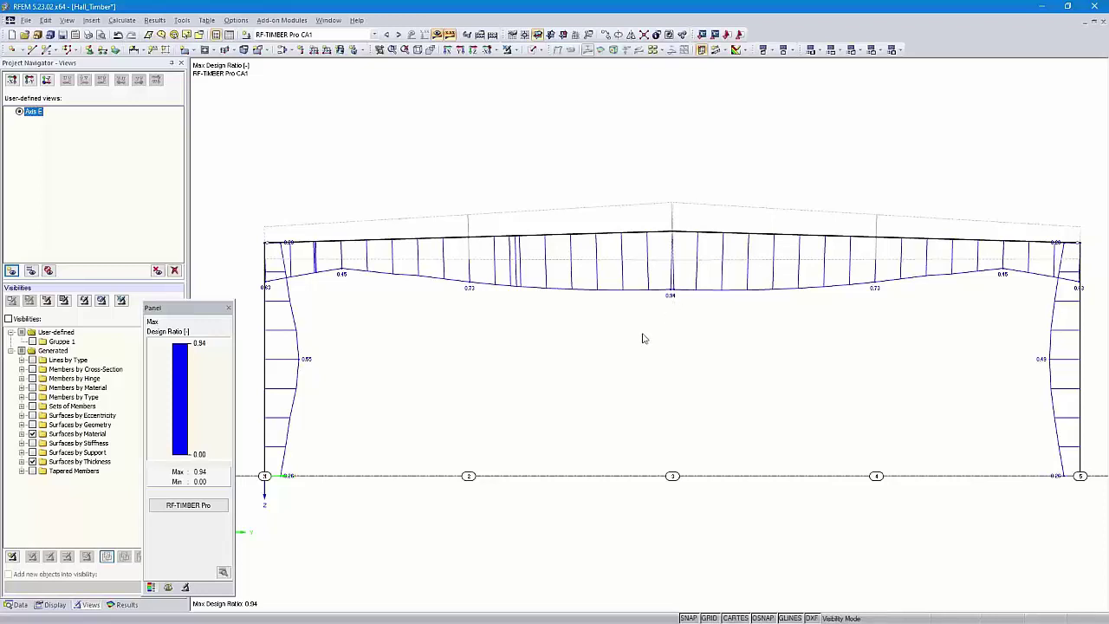
- Print the Axis E view to the printout report at 50% of the page height and check the picture on its page
click(88, 35)
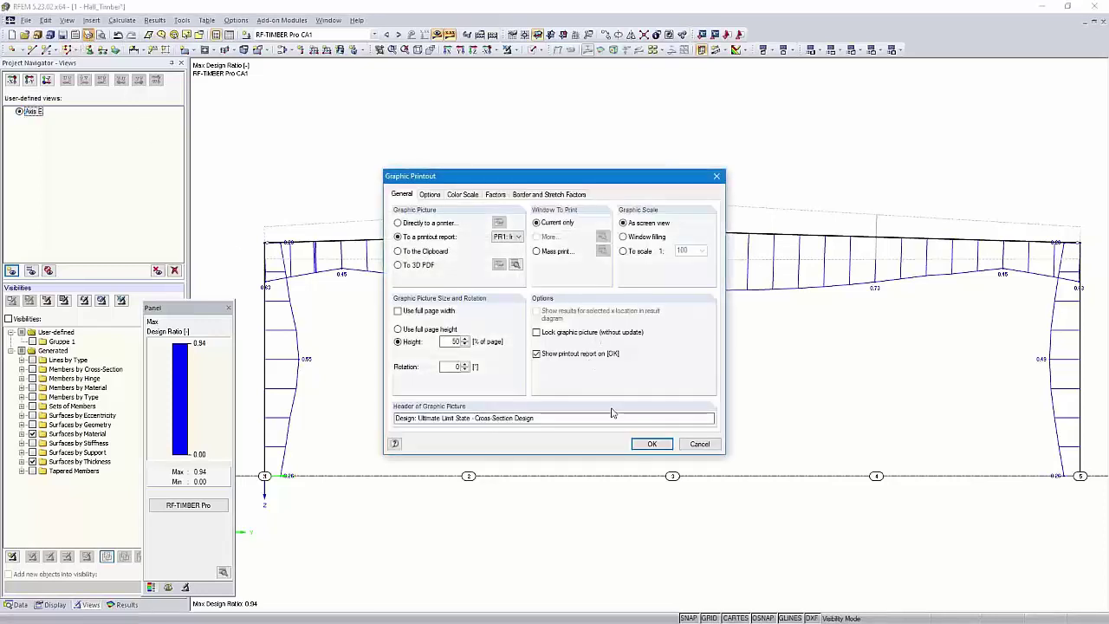
click(649, 443)
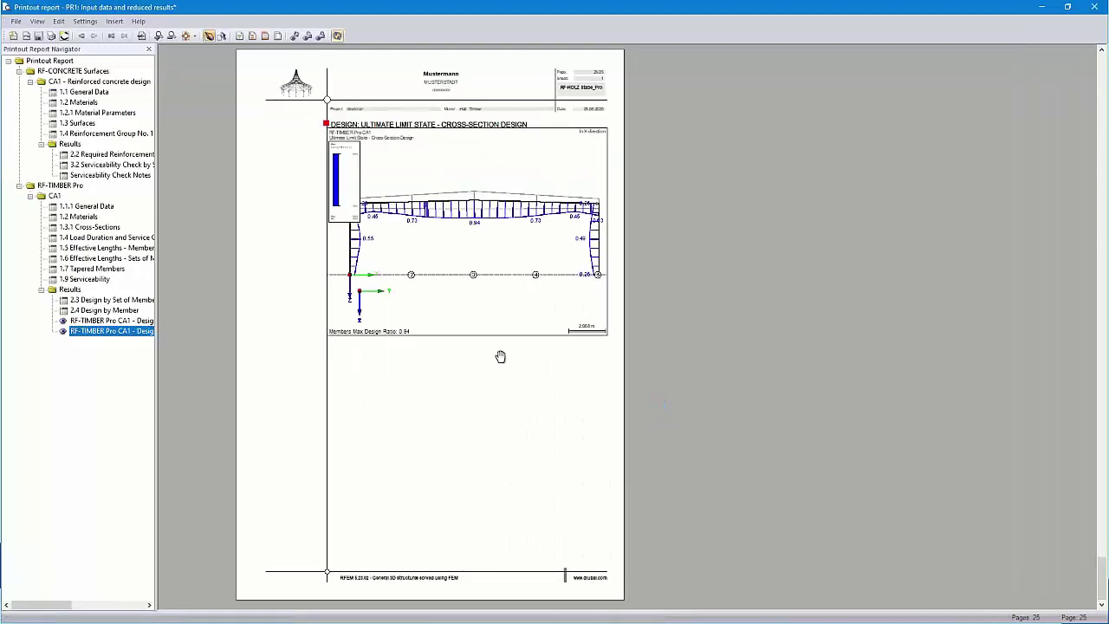
scroll(466, 292, up, 2)
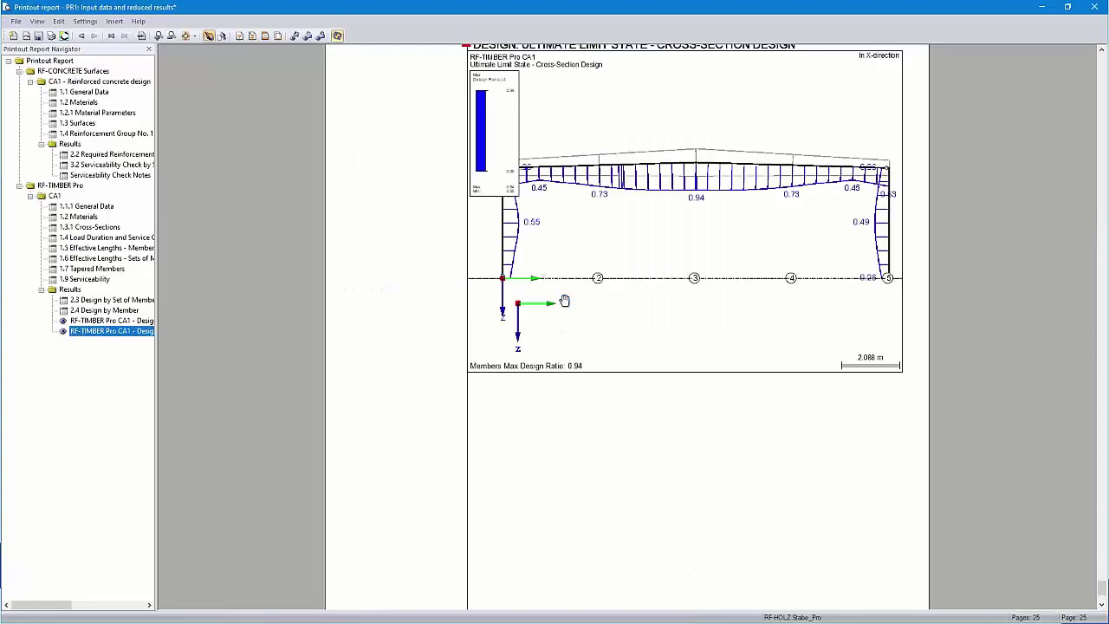
scroll(564, 300, up, 3)
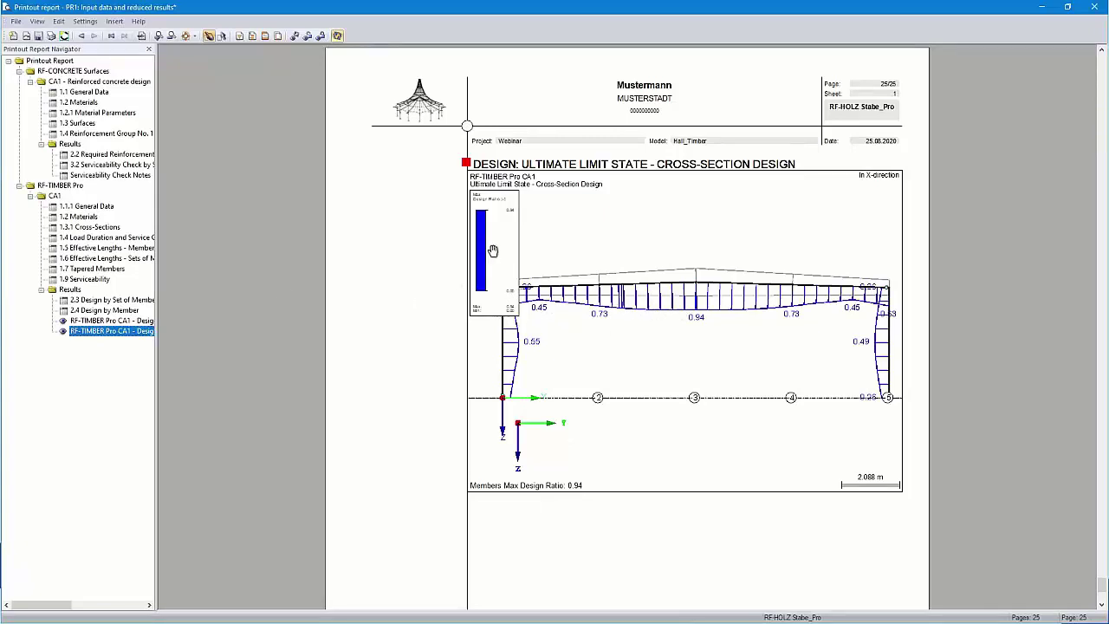
- Reduce the relative width of the color scale in the frame picture, and close the report, saving its changes
right_click(95, 333)
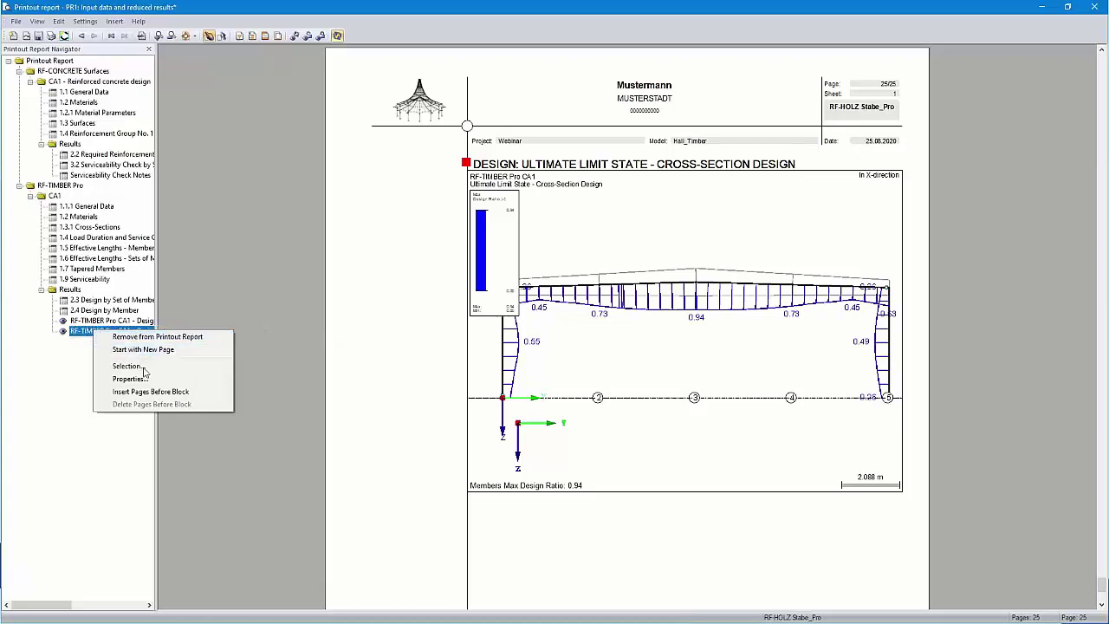
click(130, 380)
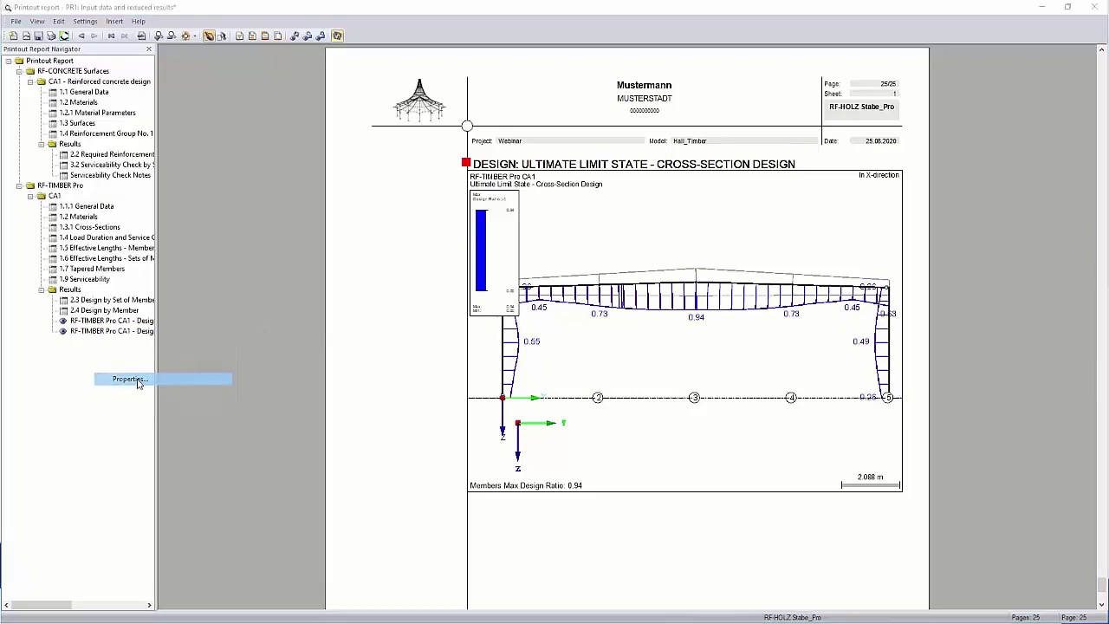
click(470, 196)
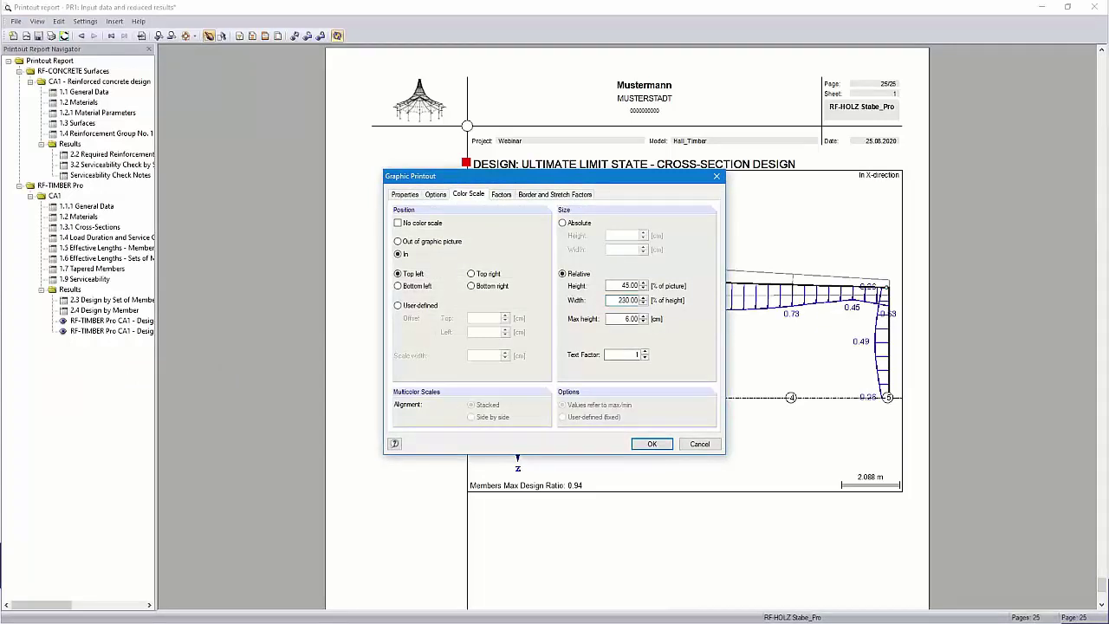
click(651, 444)
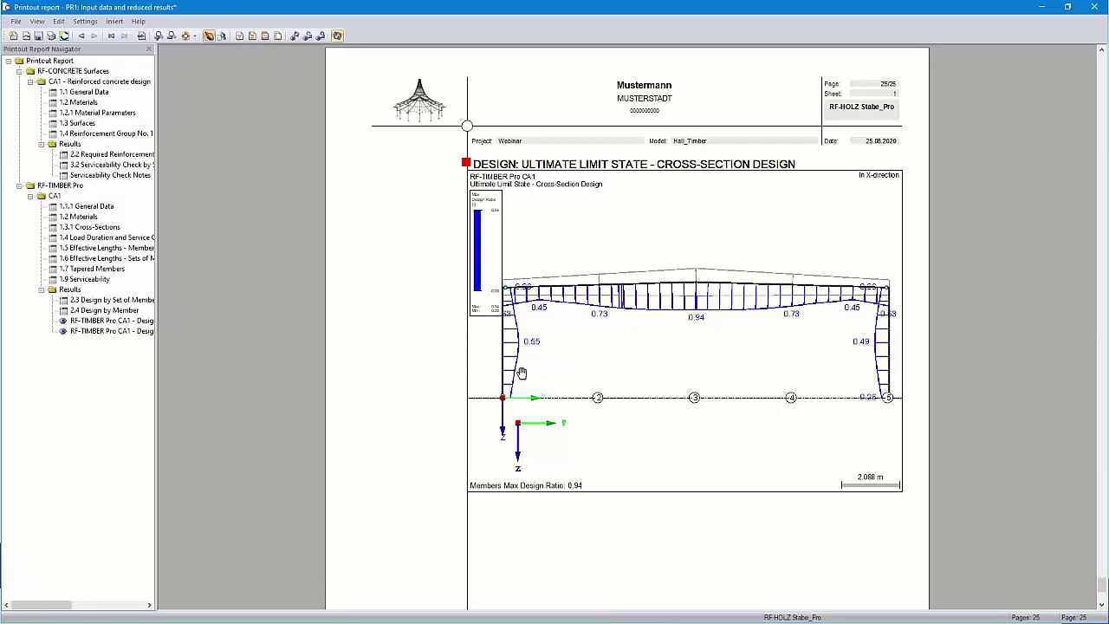
click(1096, 7)
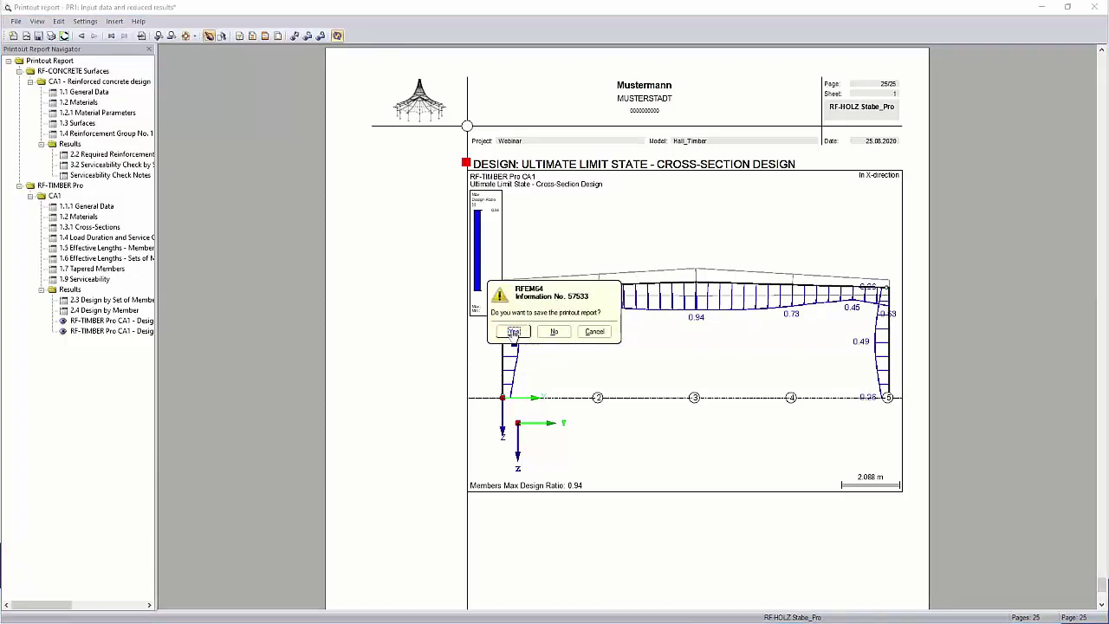
click(507, 330)
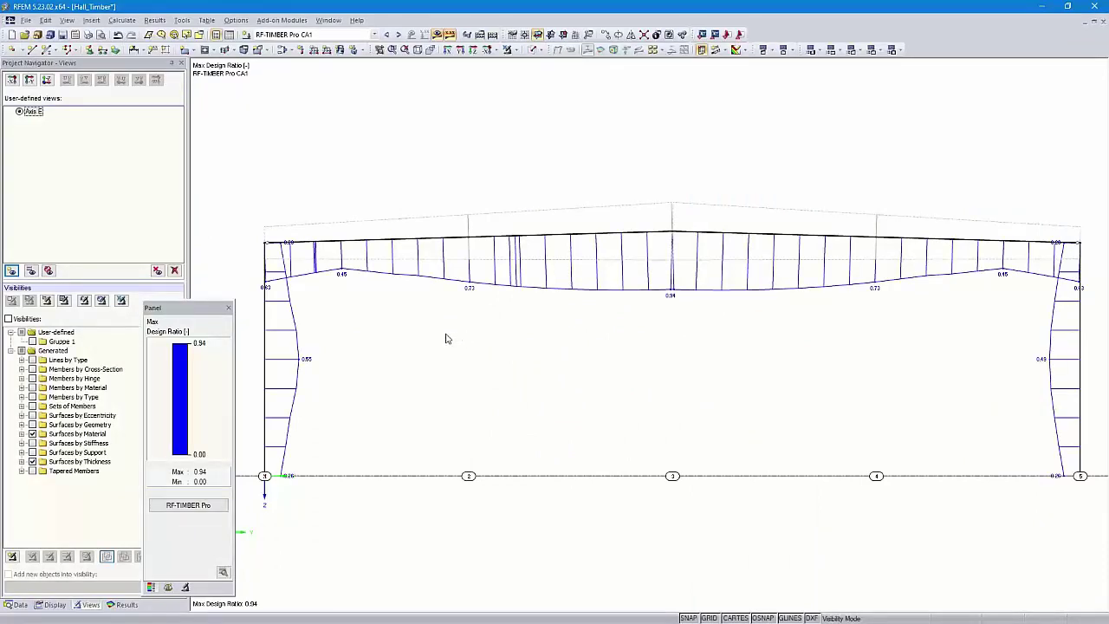
- Cancel the visibility mode and show the whole hall in a three-dimensional view
click(508, 49)
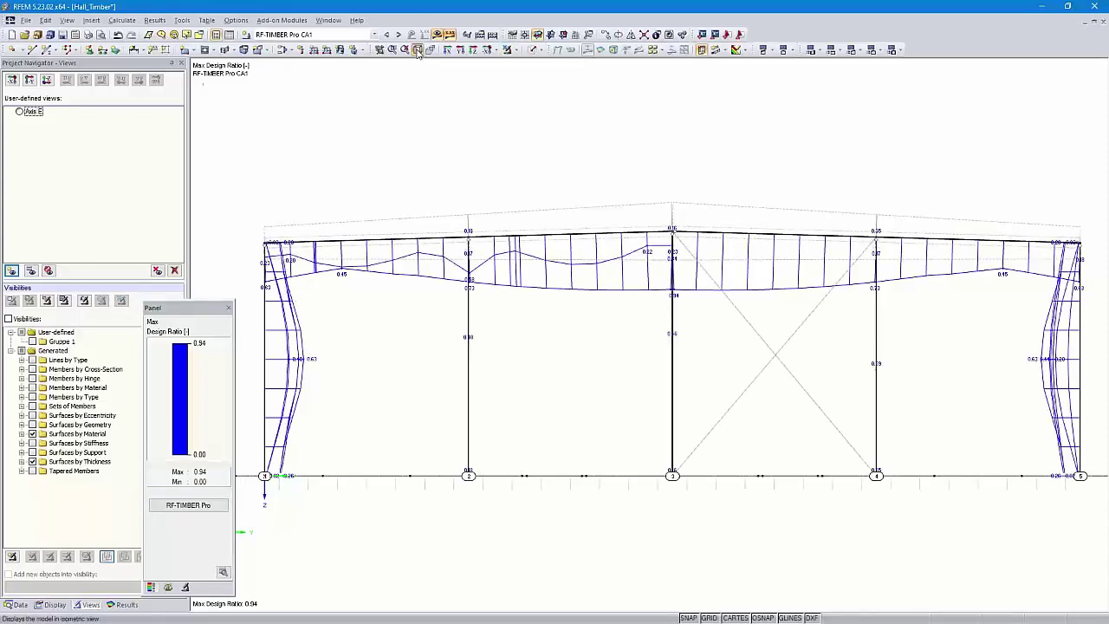
click(418, 49)
ctrl+middle_drag(584, 516, 698, 451)
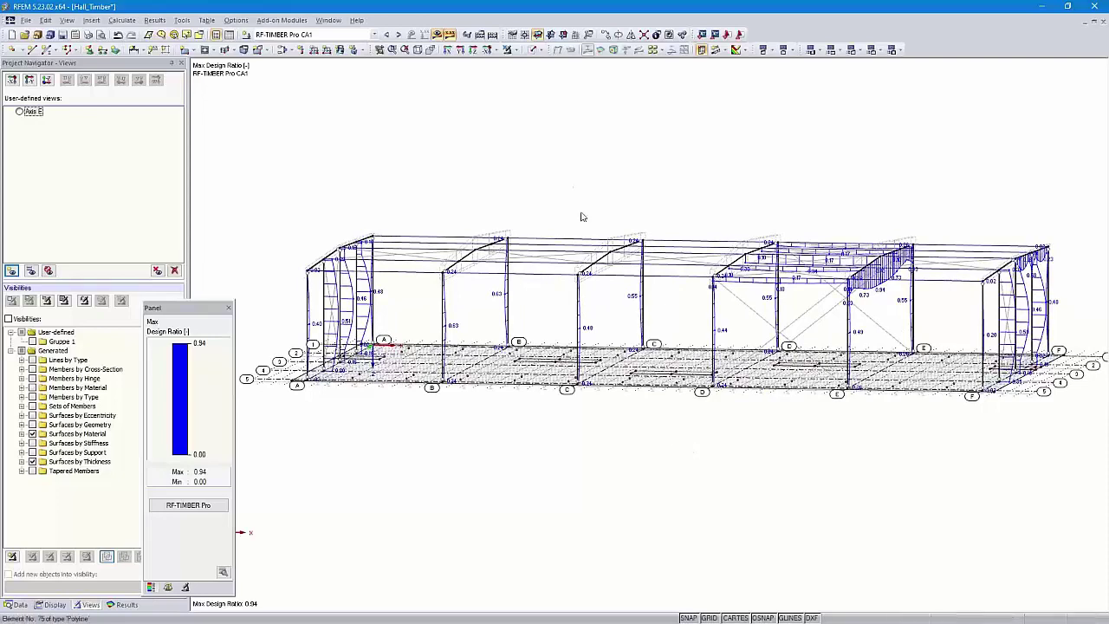
- Try to window-select the floor slab at the base of the hall for a visibility change
ctrl+middle_drag(302, 460, 404, 446)
drag(274, 425, 867, 353)
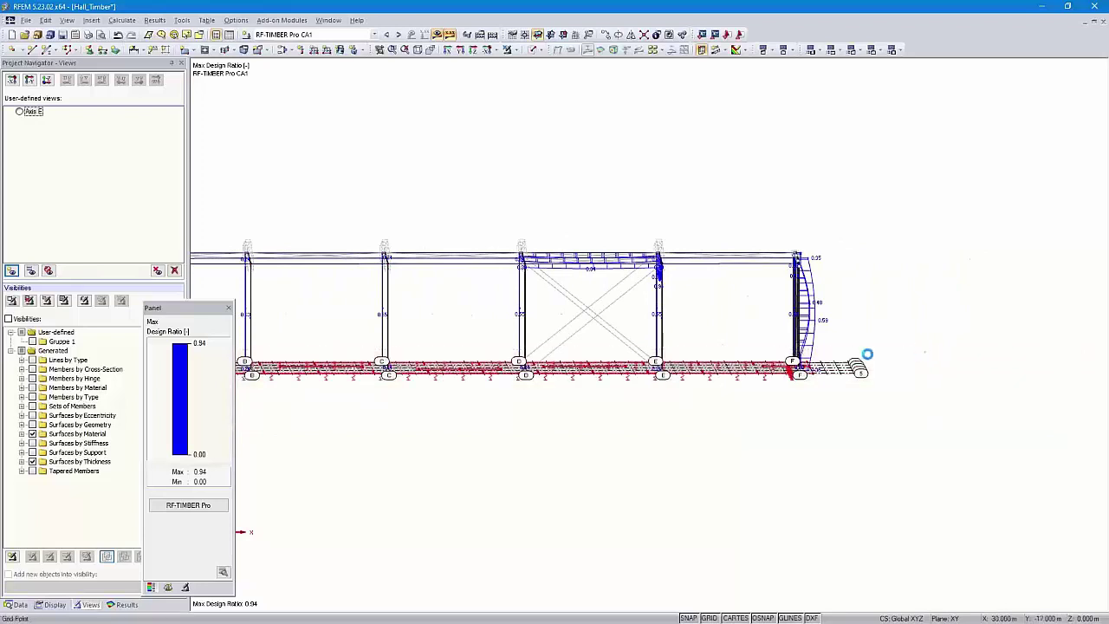
right_click(703, 372)
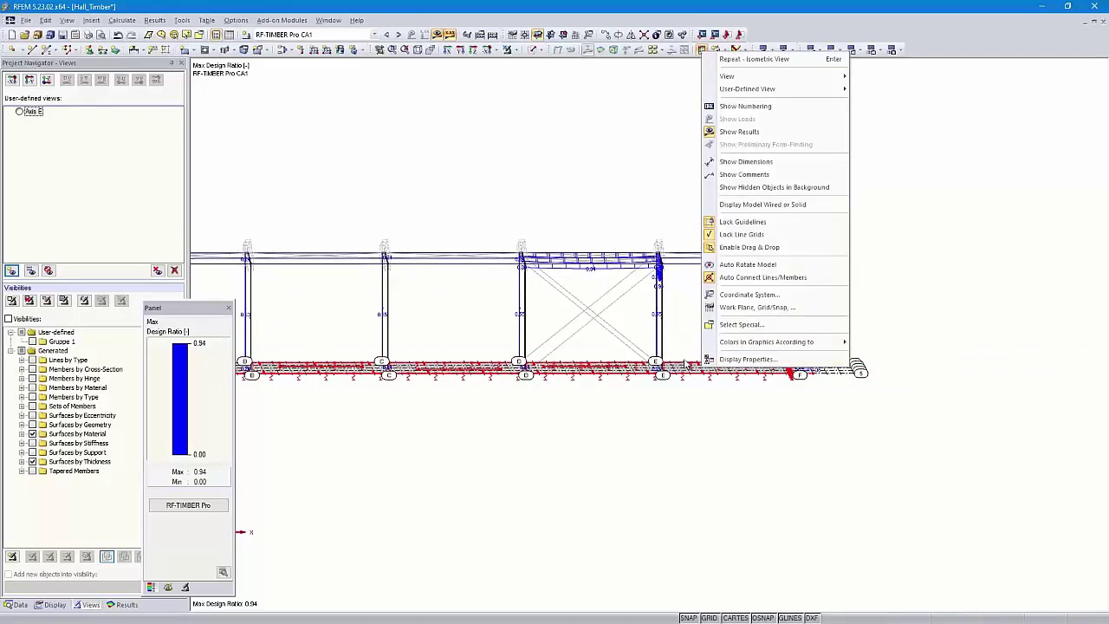
click(650, 403)
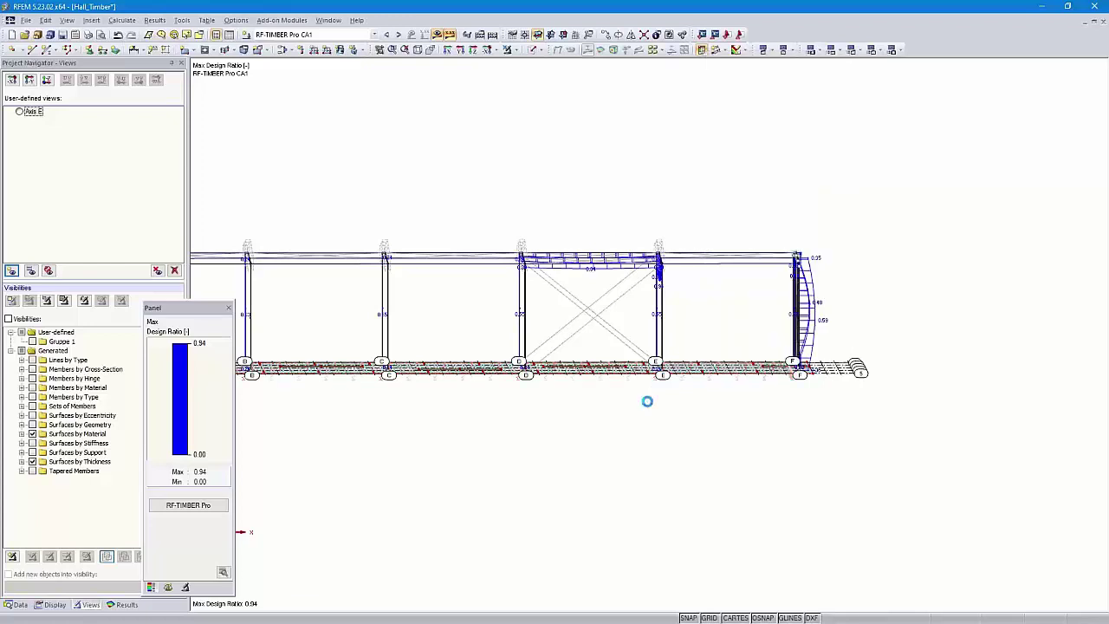
click(511, 50)
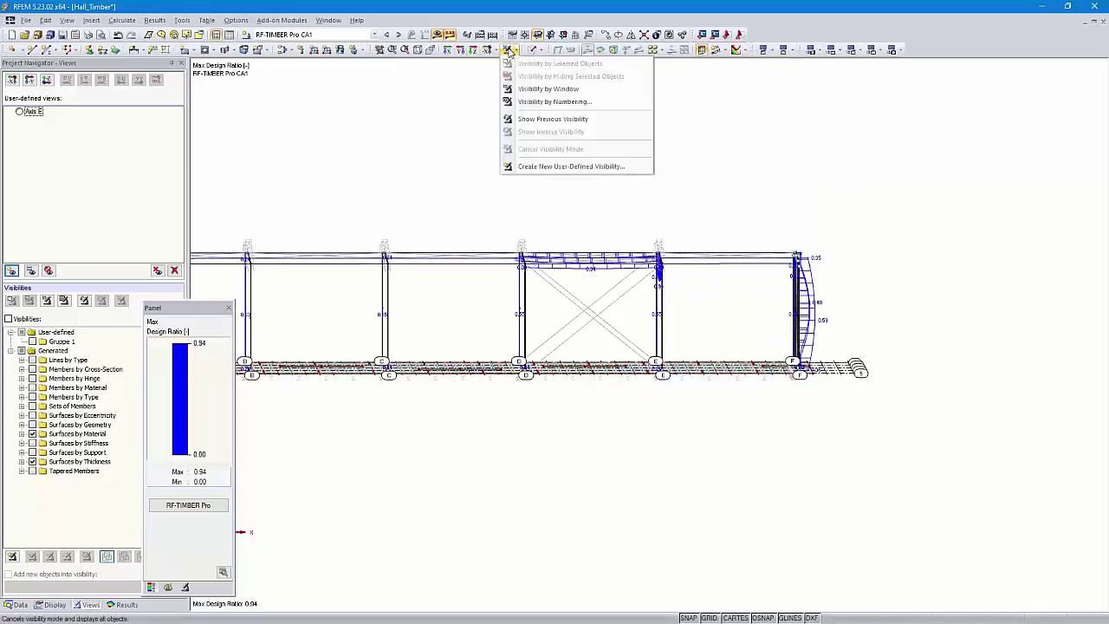
click(479, 158)
- Turn the hall to a slightly tilted view, window-select the floor slab at its base, and show only the selected objects
middle_drag(471, 175, 623, 179)
scroll(623, 180, down, 3)
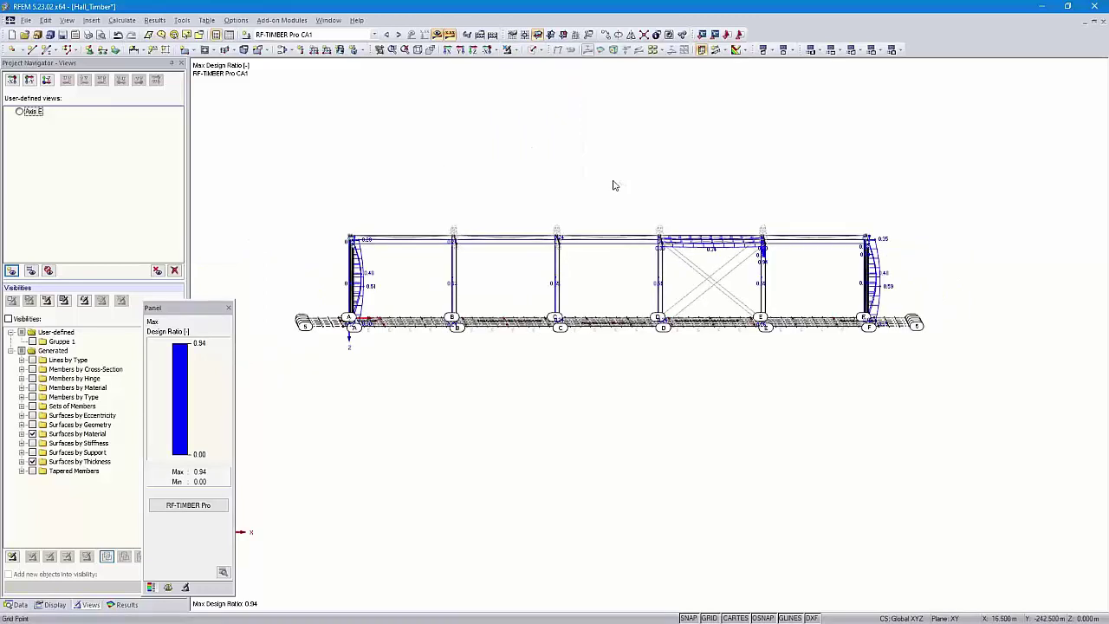
click(8, 319)
click(8, 319)
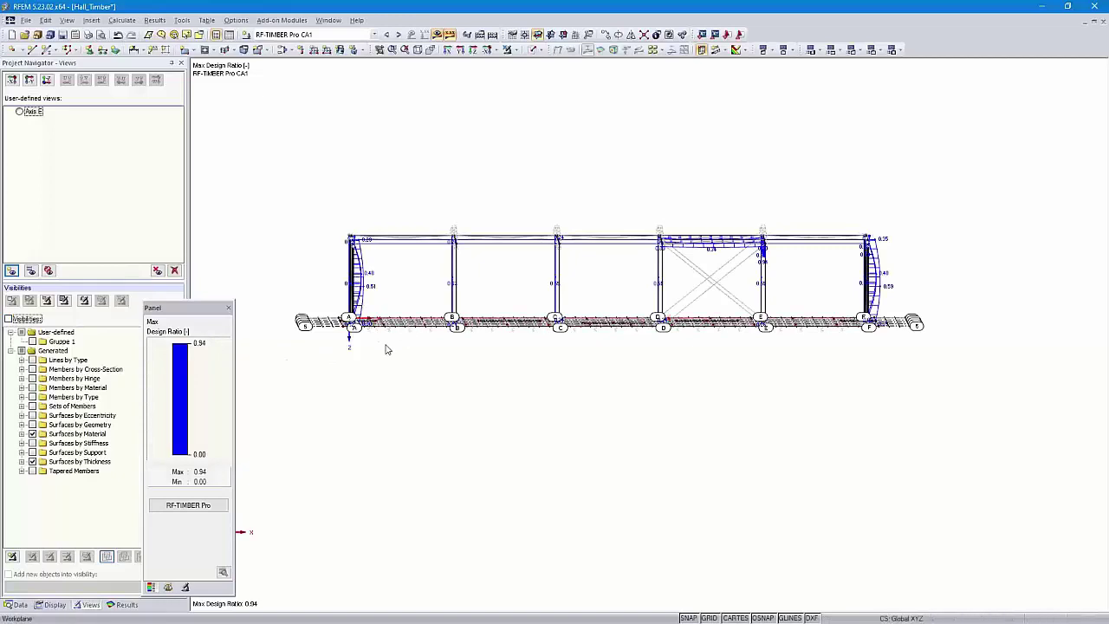
ctrl+middle_drag(447, 372, 425, 441)
ctrl+middle_drag(296, 415, 354, 389)
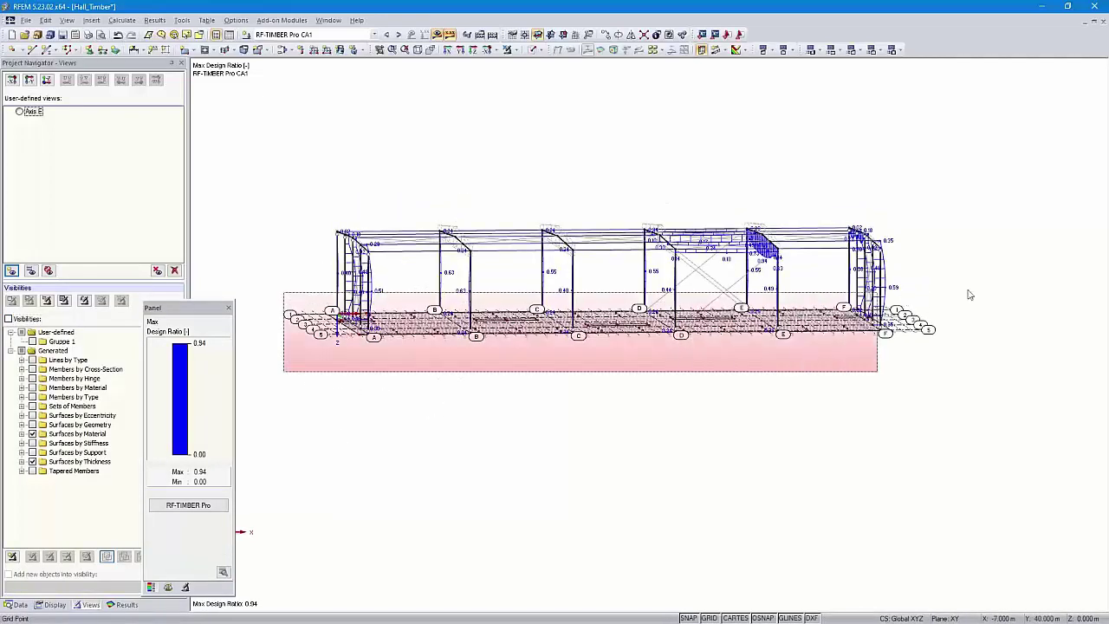
click(516, 54)
click(545, 64)
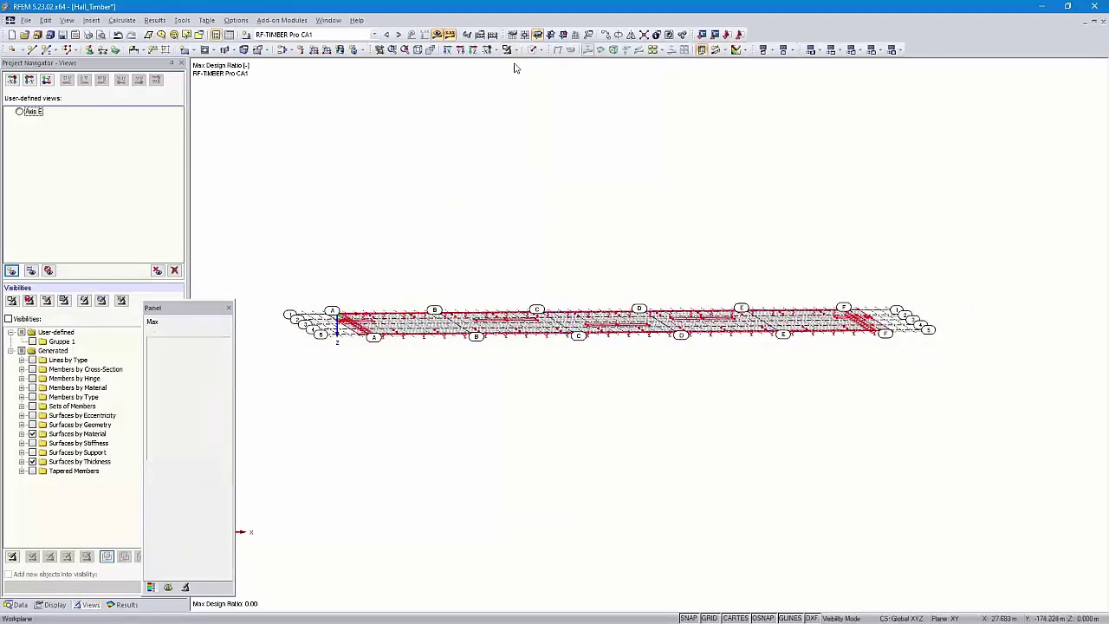
- View the isolated floor slab in the Z direction, enlarged and centered in the work area
click(473, 49)
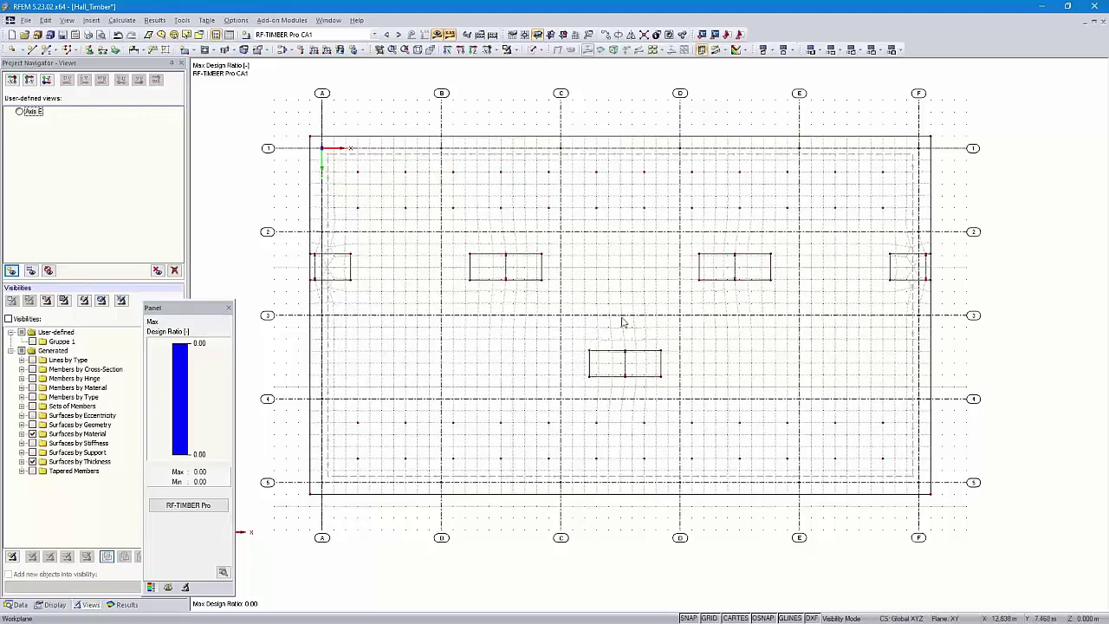
scroll(599, 318, down, 3)
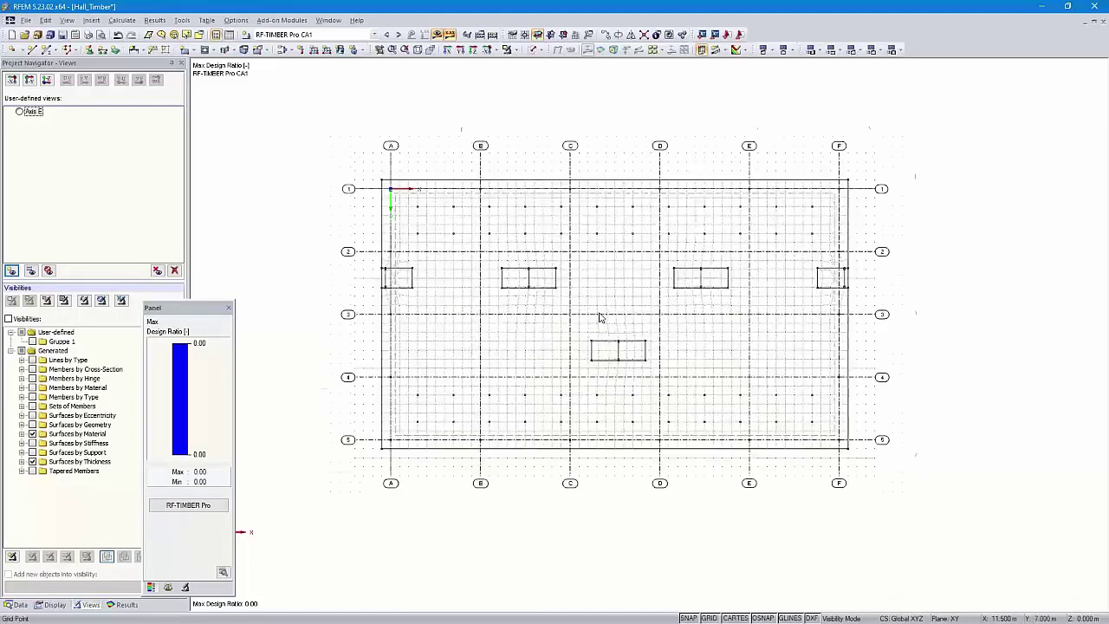
scroll(599, 317, up, 2)
scroll(598, 318, up, 1)
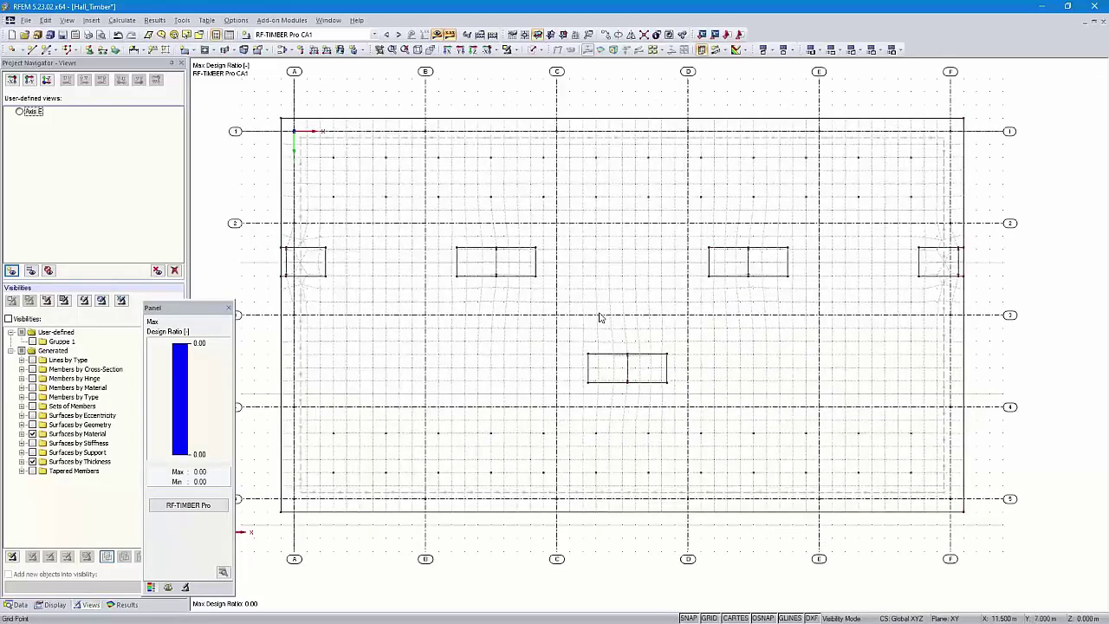
scroll(598, 318, down, 1)
scroll(598, 318, down, 2)
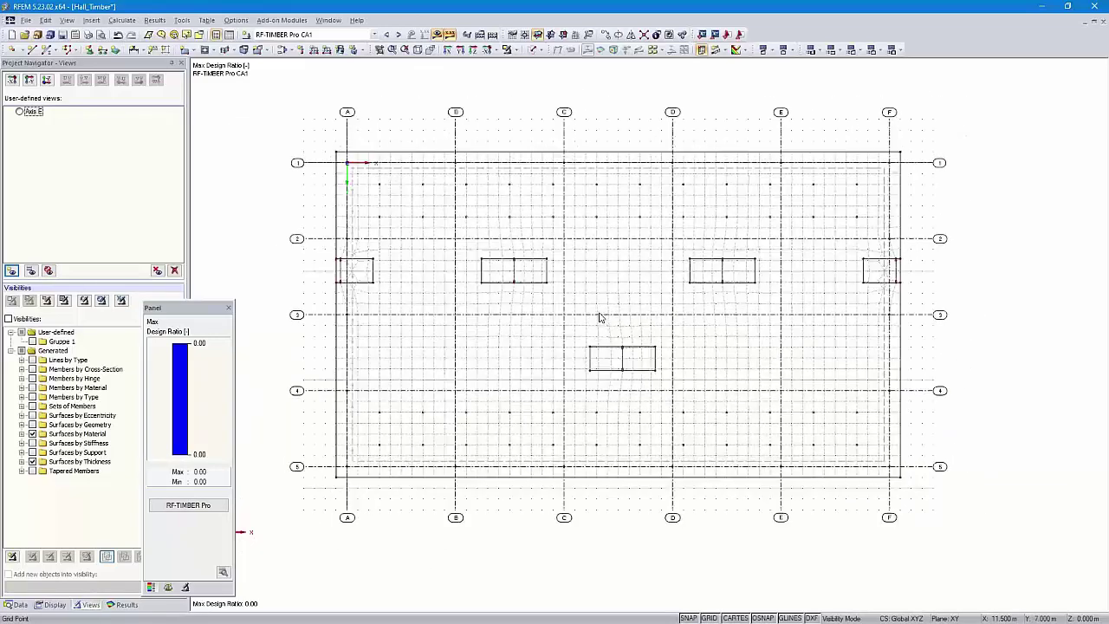
scroll(599, 318, up, 2)
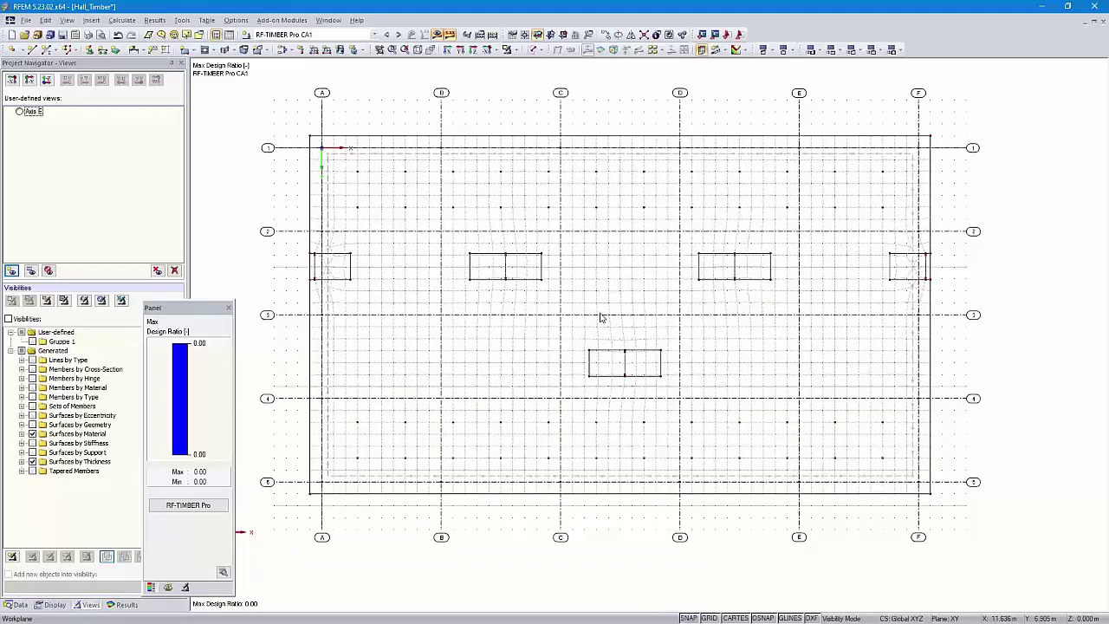
scroll(597, 320, up, 2)
shift+middle_drag(602, 384, 694, 402)
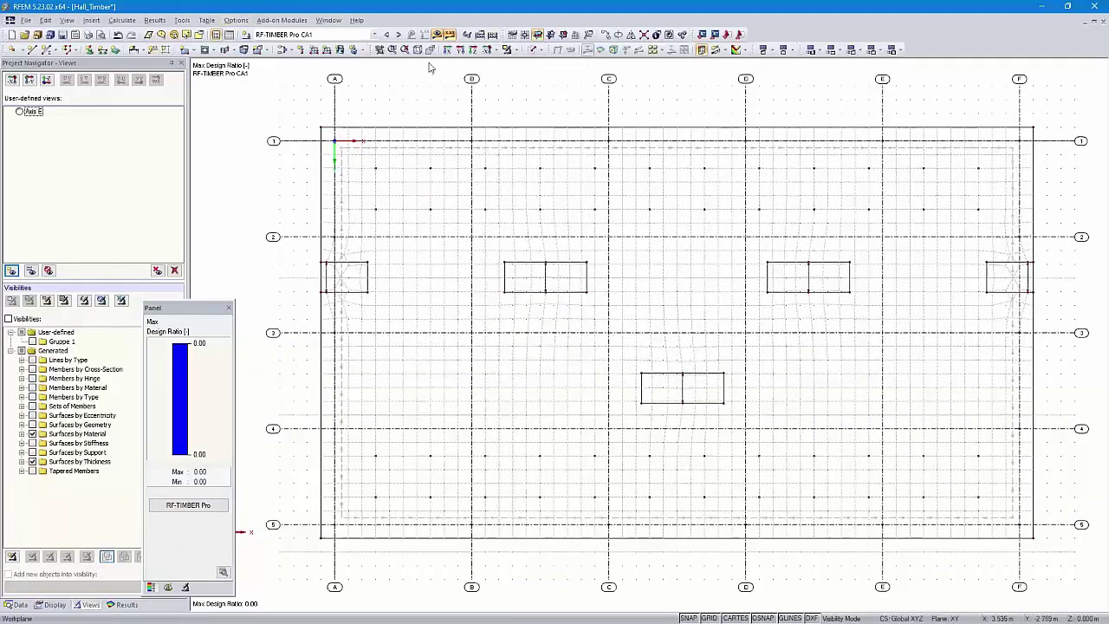
- Display the RF-CONCRETE Surfaces CA1 results on the slab and bring up their longitudinal reinforcement options, shifting the color panel aside
click(385, 34)
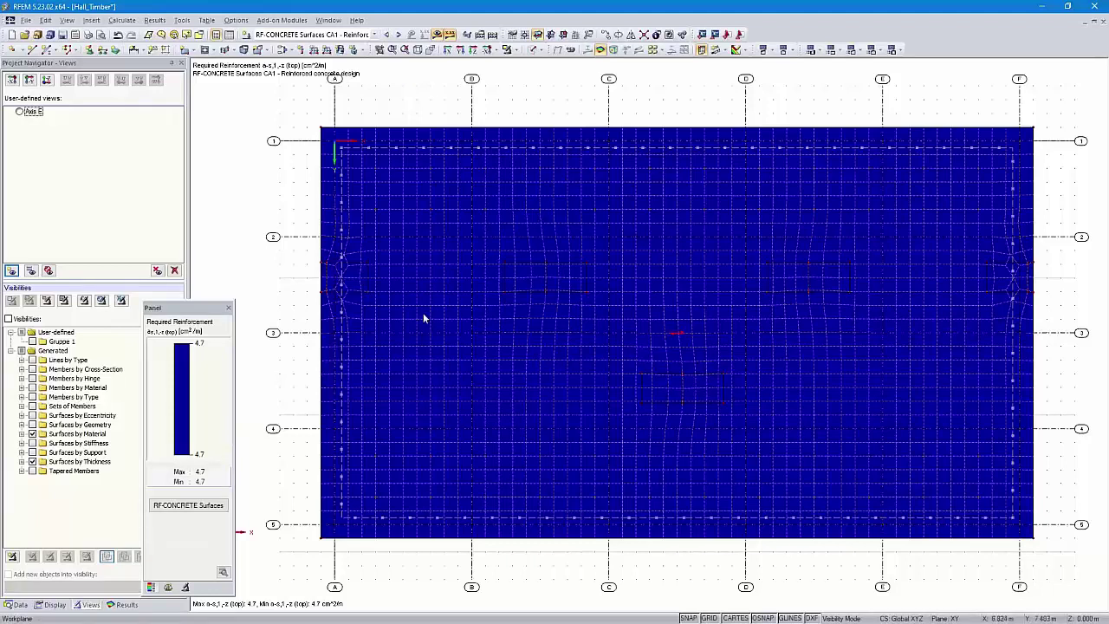
click(126, 605)
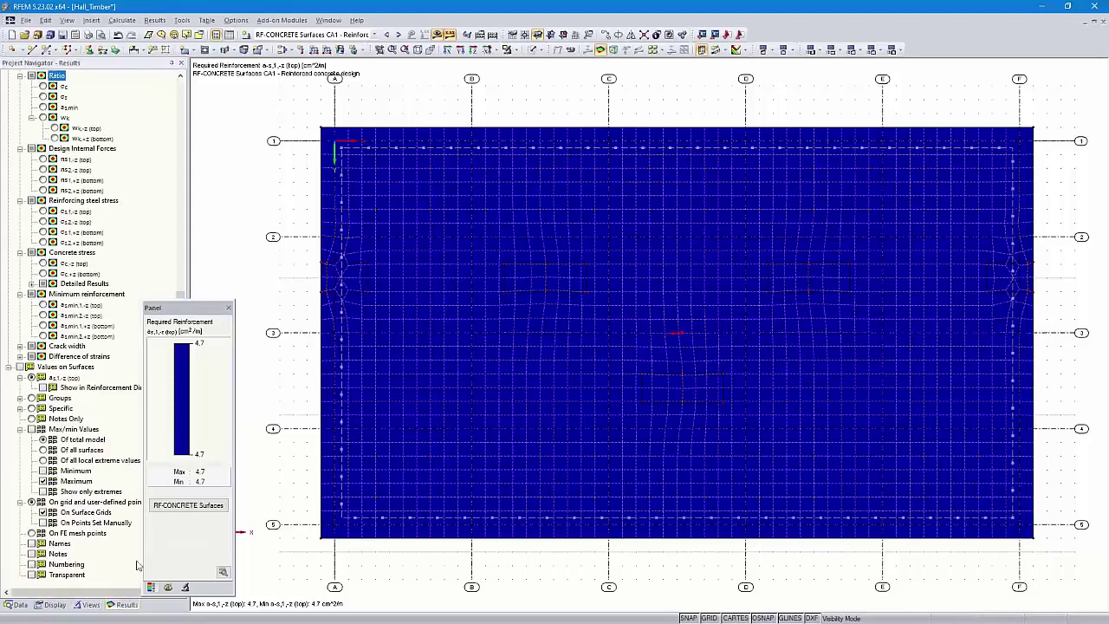
drag(186, 310, 212, 312)
scroll(97, 216, up, 10)
scroll(98, 216, up, 2)
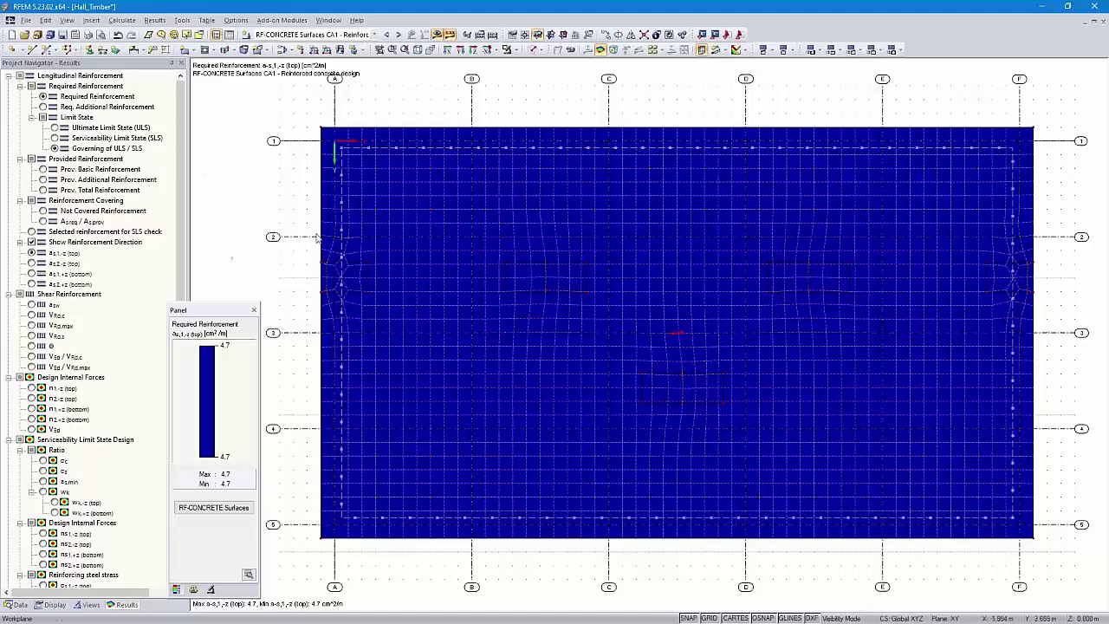
- Compare the required reinforcement for a-s,2,-z (top) and a-s,1,+z (bottom), and return to a-s,1,-z (top)
click(32, 263)
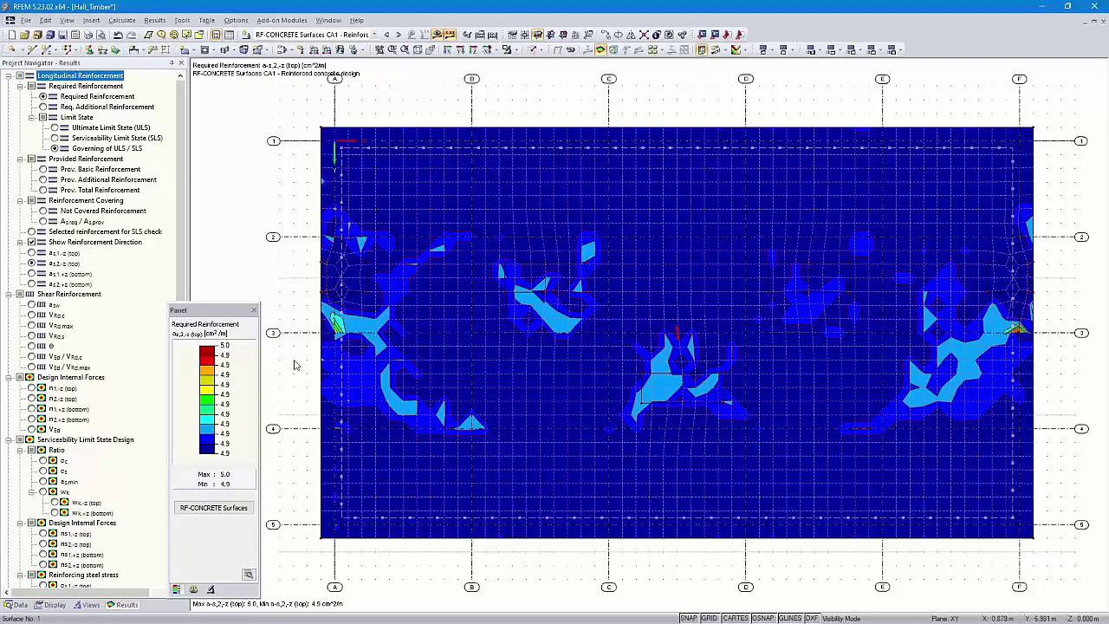
click(31, 273)
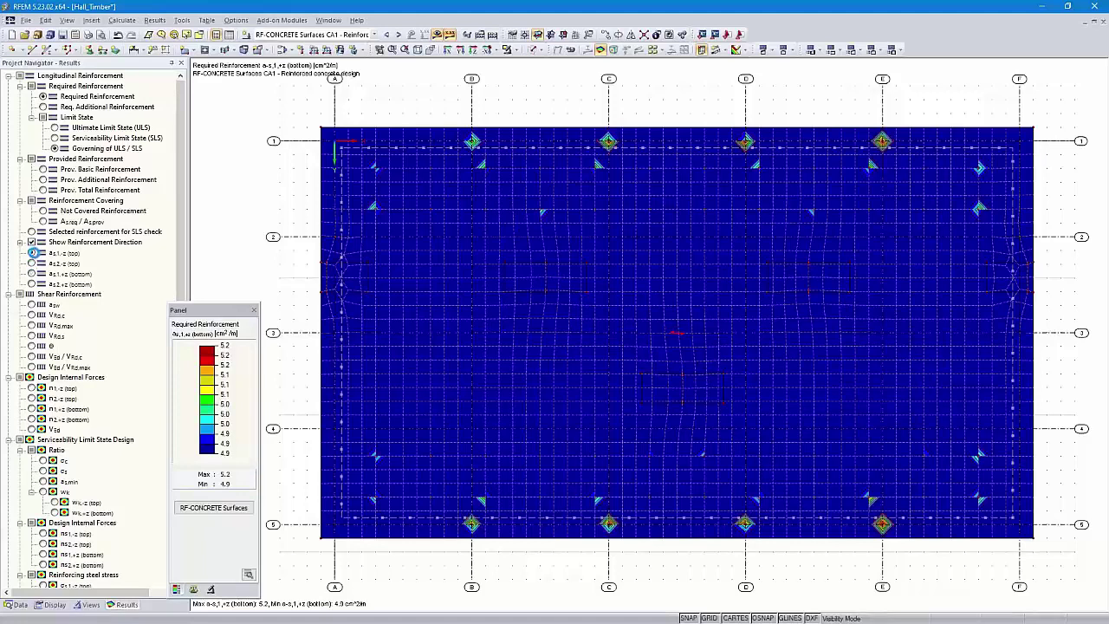
click(32, 252)
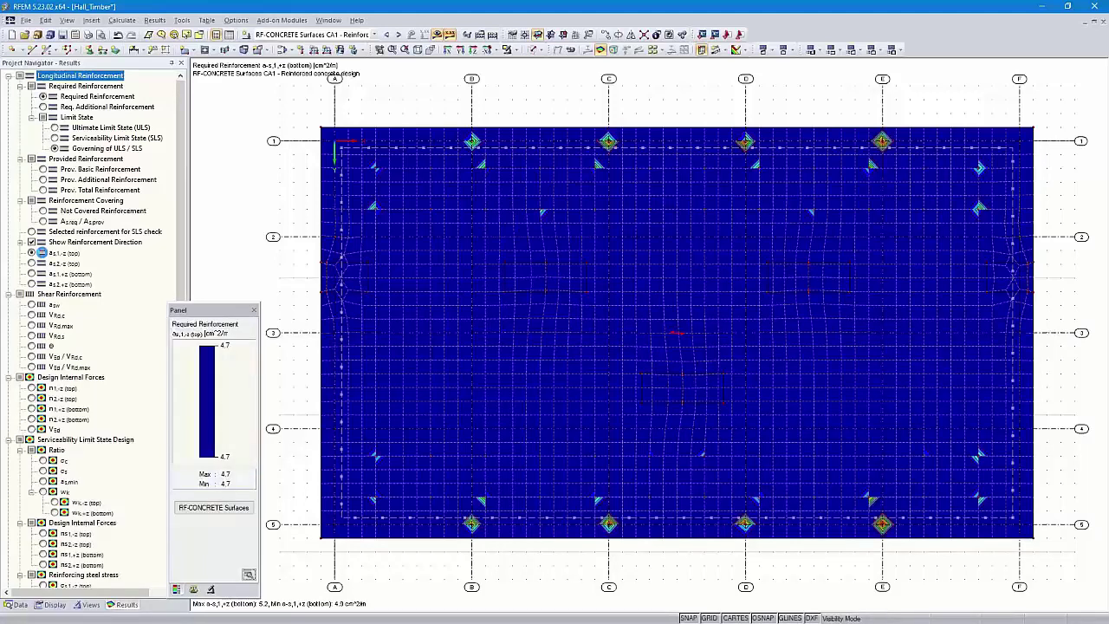
- Set the limit state to Ultimate Limit State (ULS), check a-s,2,-z (top), and return to a-s,1,-z (top)
click(54, 128)
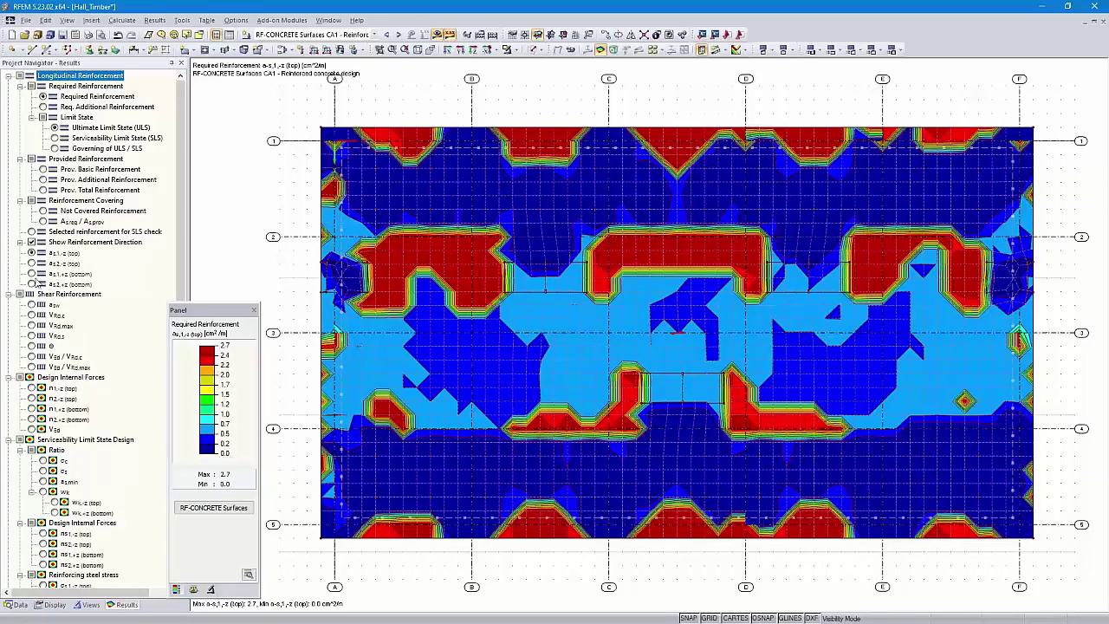
click(32, 264)
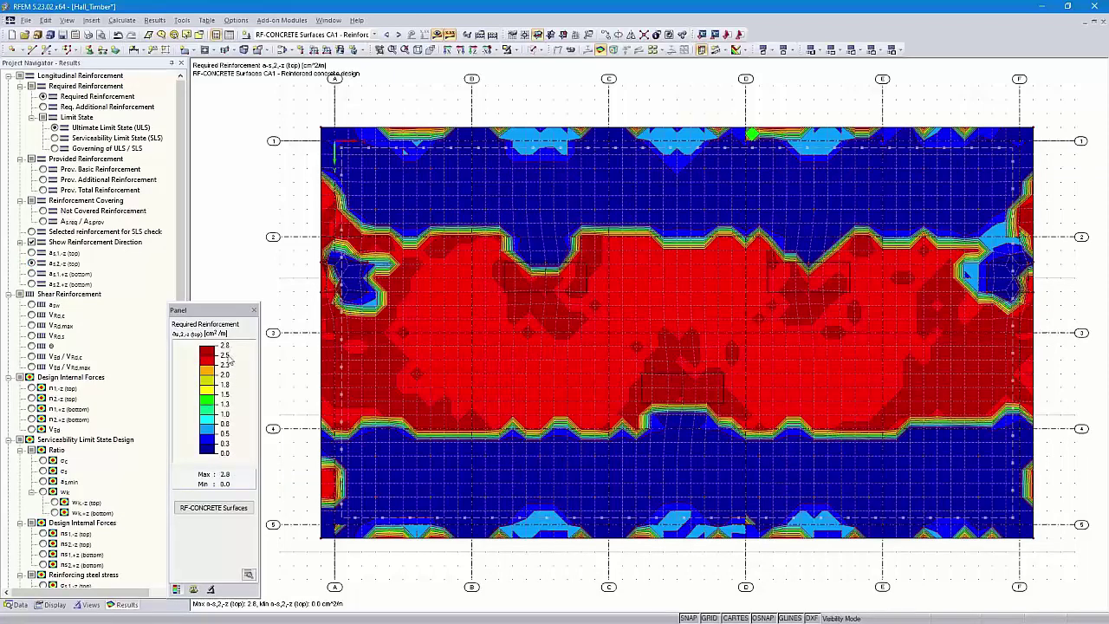
click(32, 253)
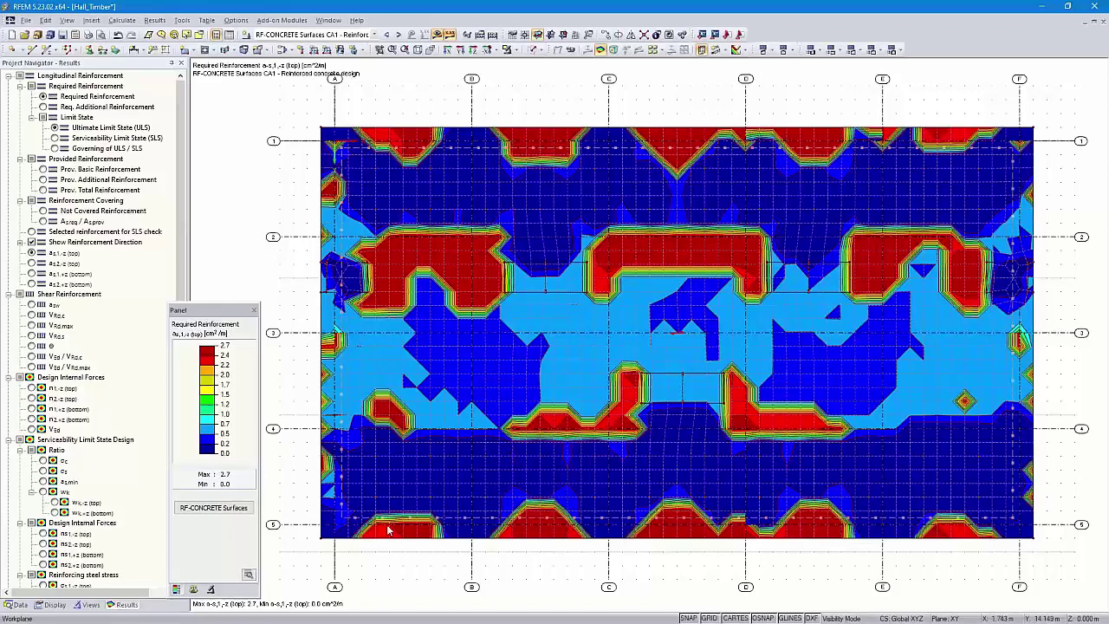
- Show the result values on surfaces and display the required reinforcement as isolines
scroll(74, 478, down, 12)
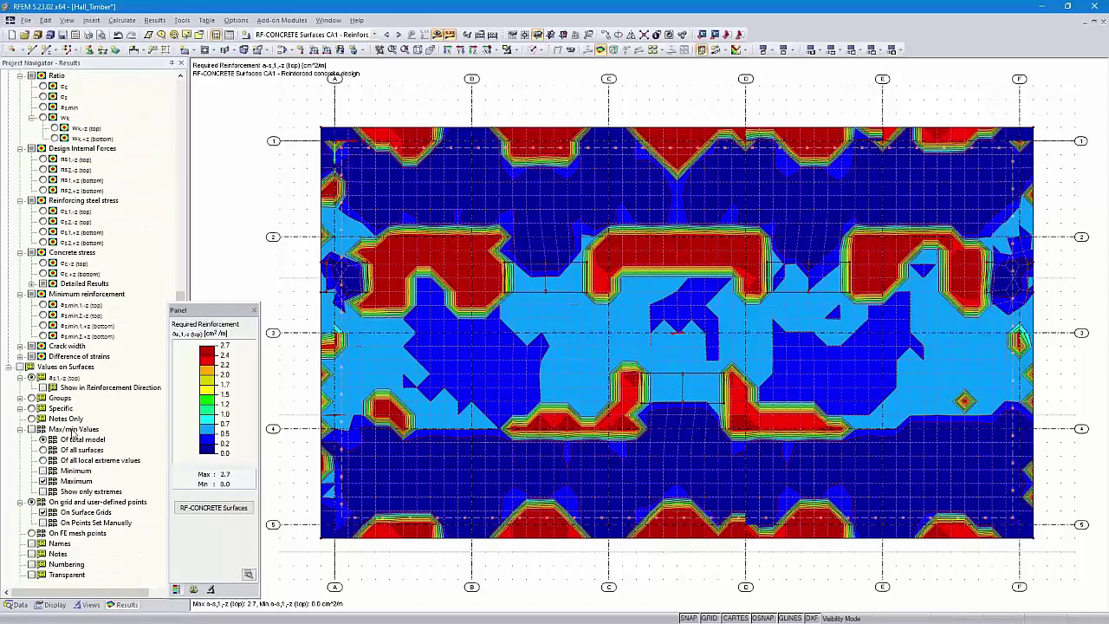
click(30, 366)
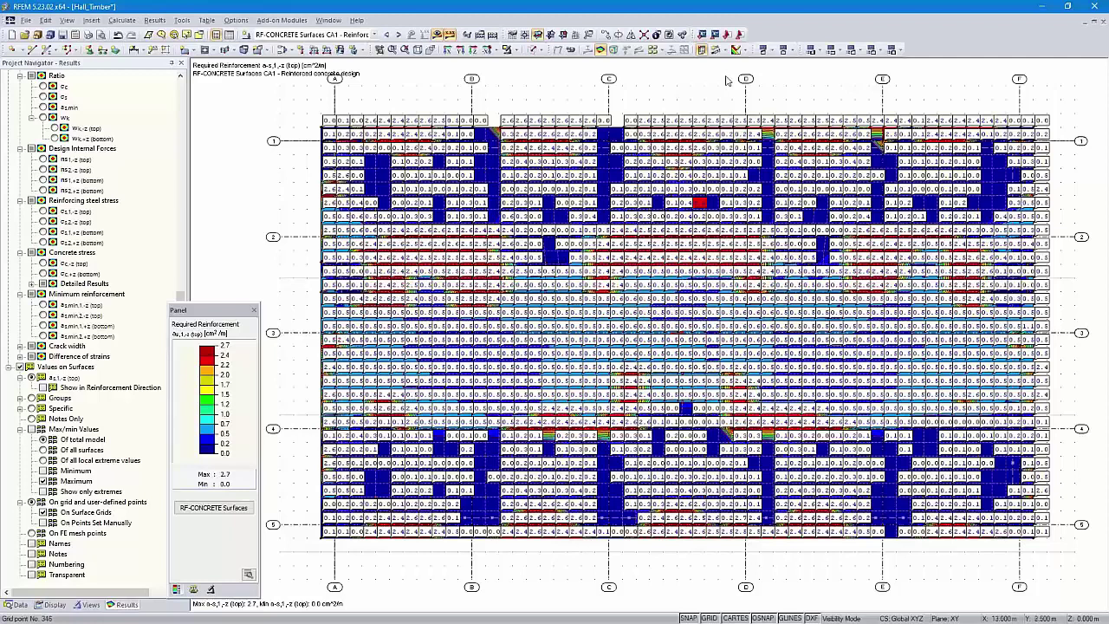
click(745, 50)
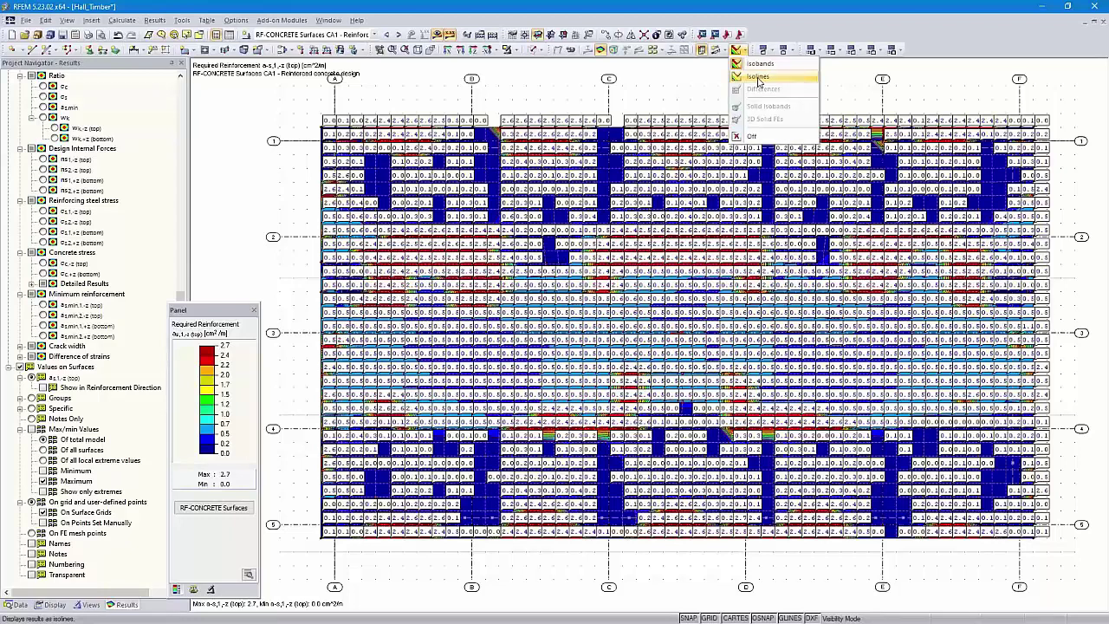
click(758, 78)
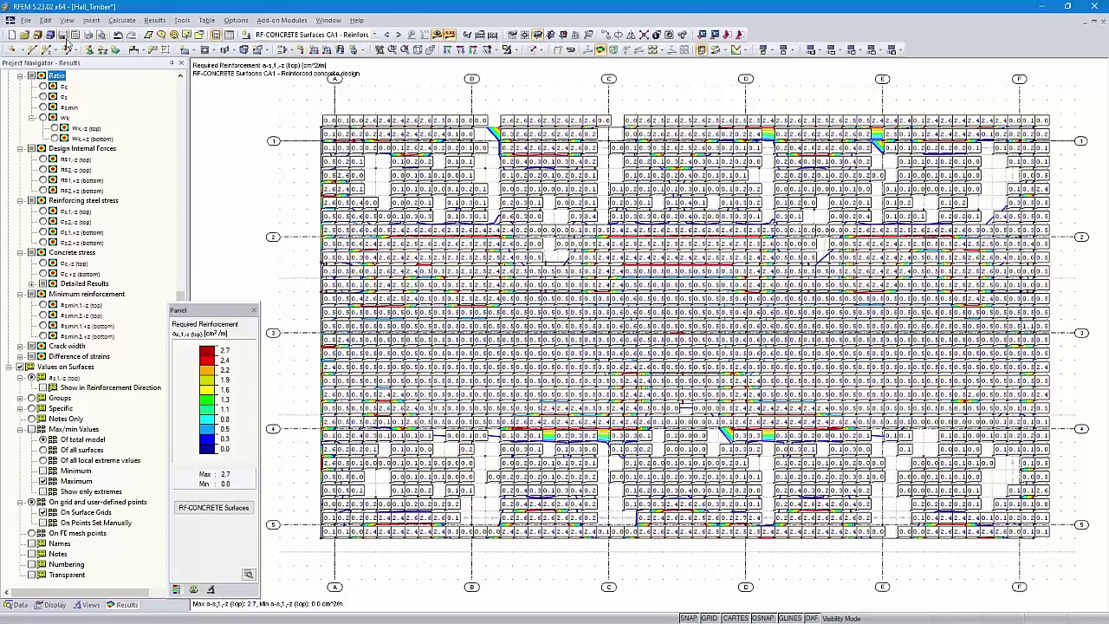
- Print the reinforcement graphic to the printout report using the full page height and a rotation of 90°
click(89, 34)
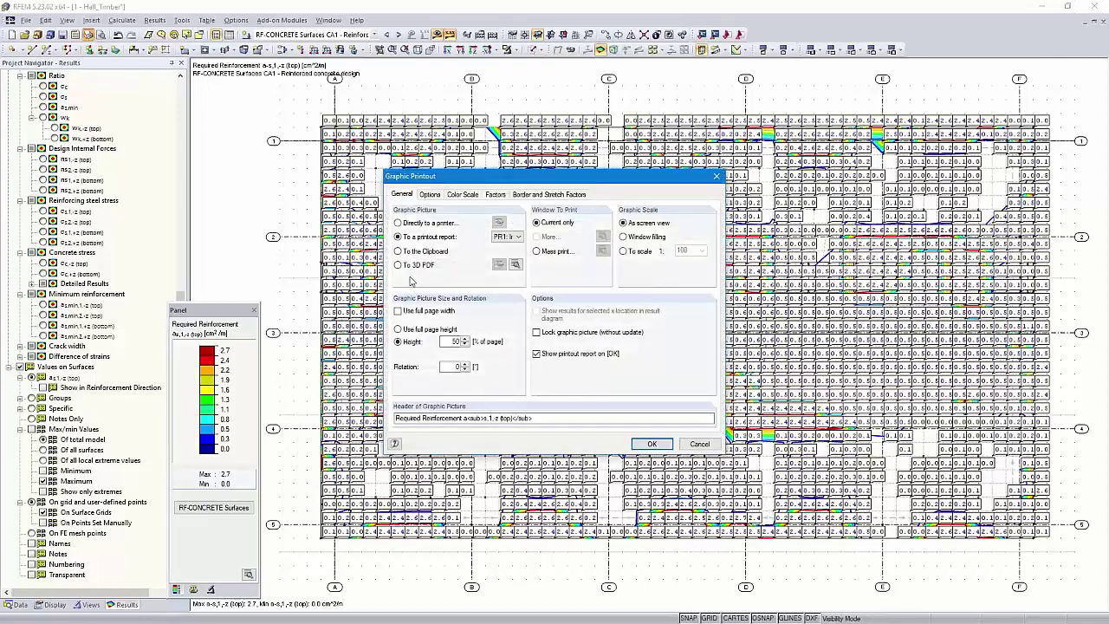
click(403, 330)
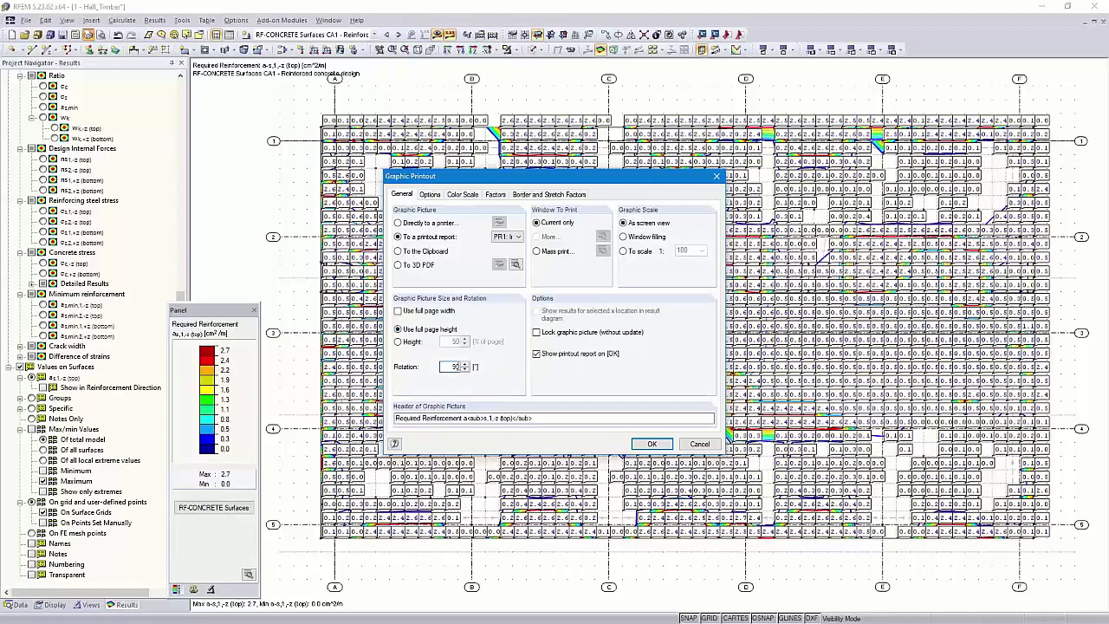
click(650, 443)
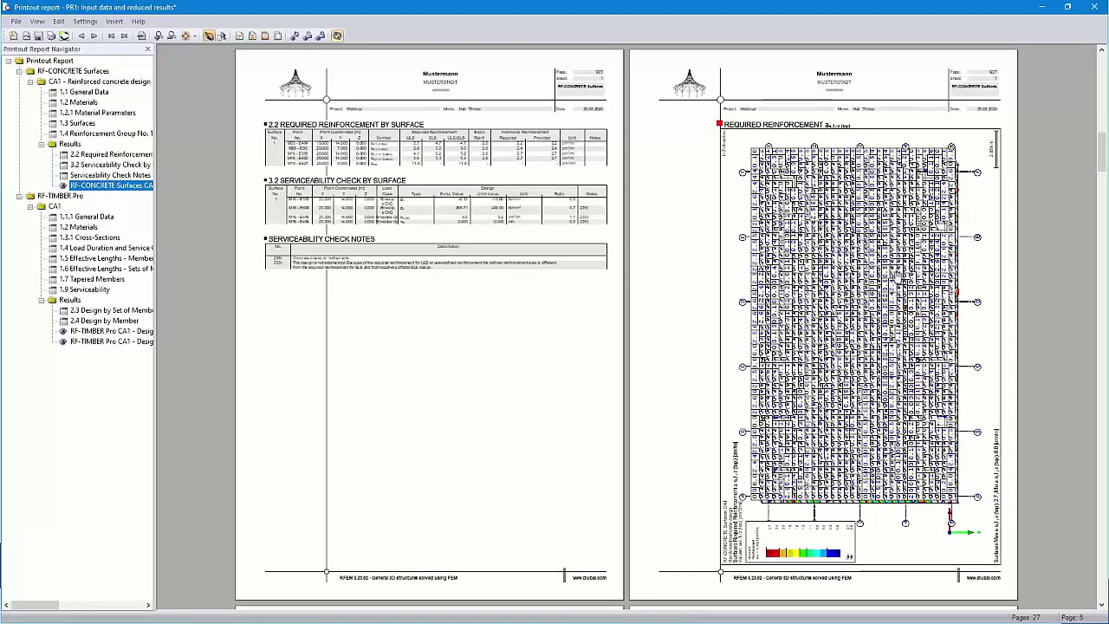
- Inspect the legibility of the values in the RF-CONCRETE Surfaces picture up close, and close the report without saving
ctrl+scroll(897, 266, up, 1)
ctrl+scroll(686, 272, up, 1)
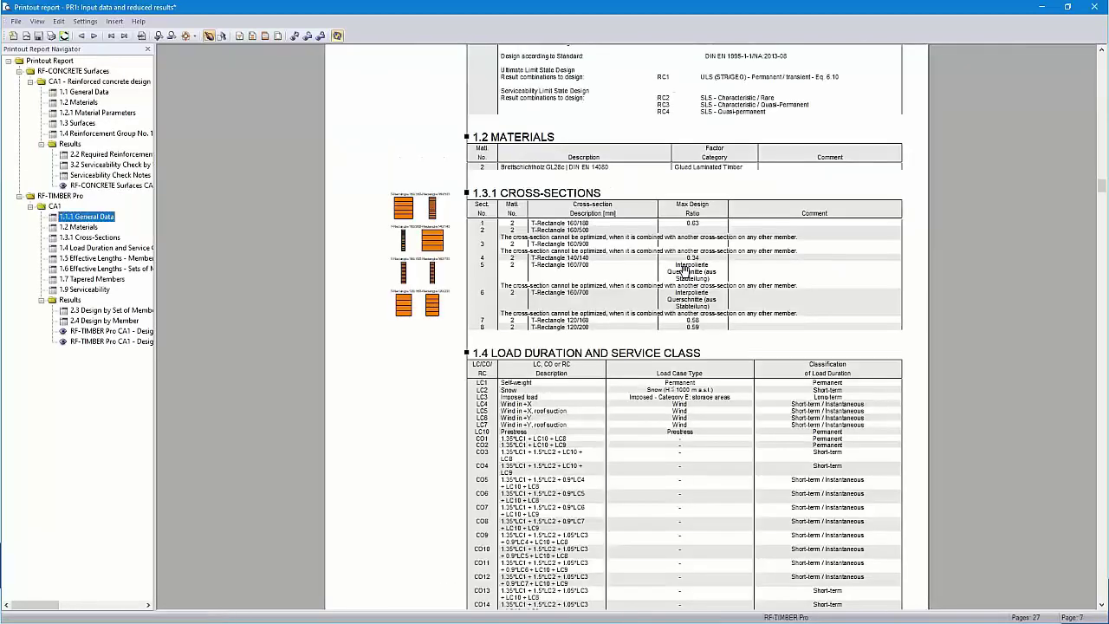
click(115, 186)
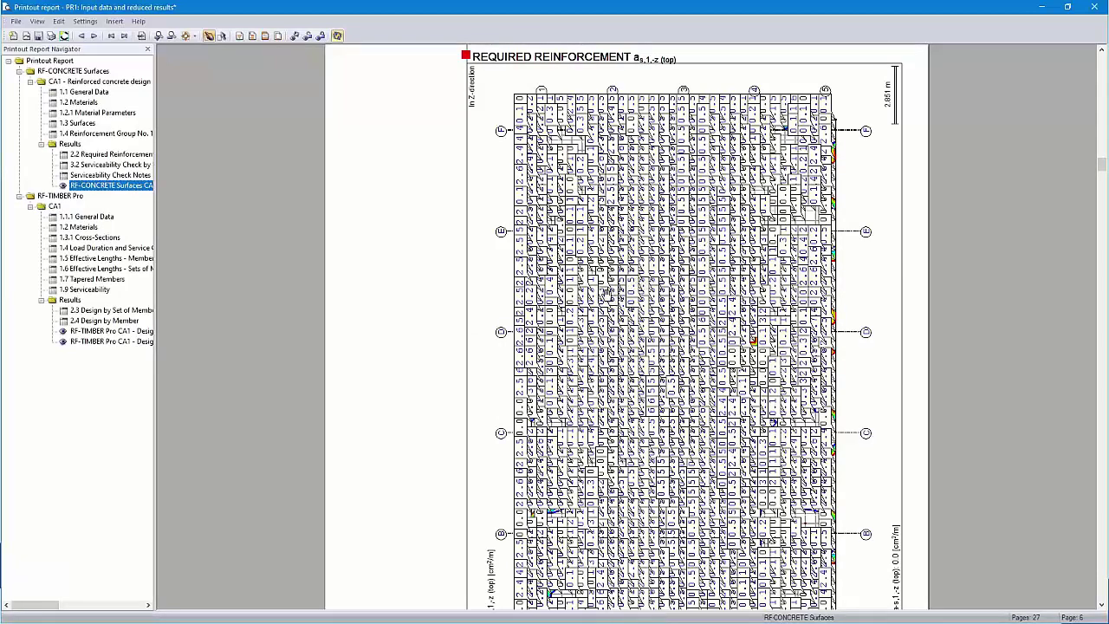
click(1100, 7)
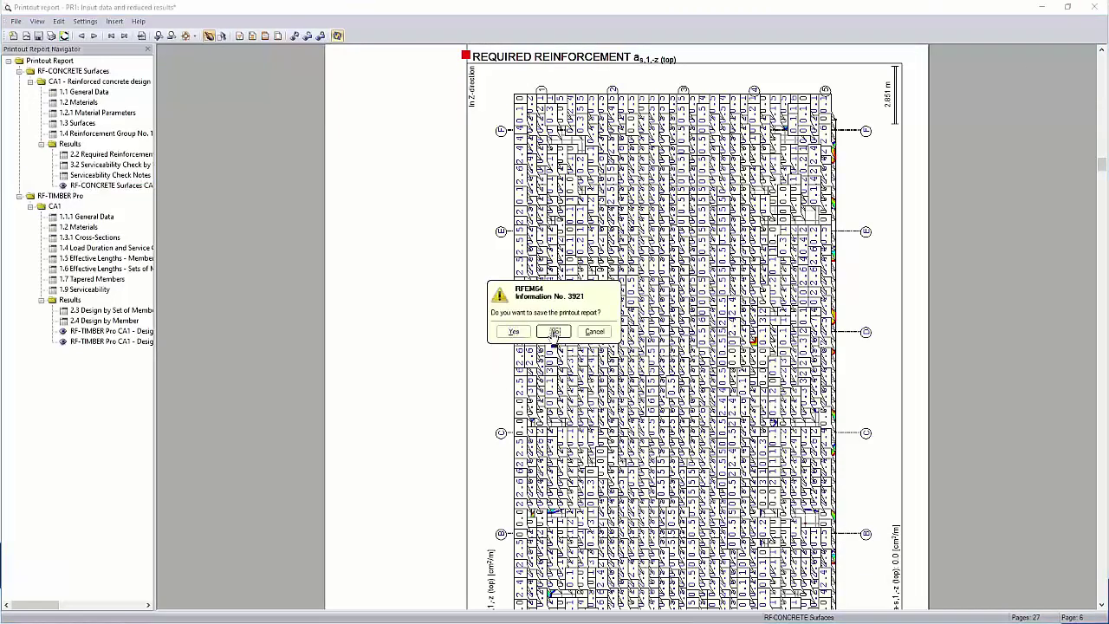
click(554, 331)
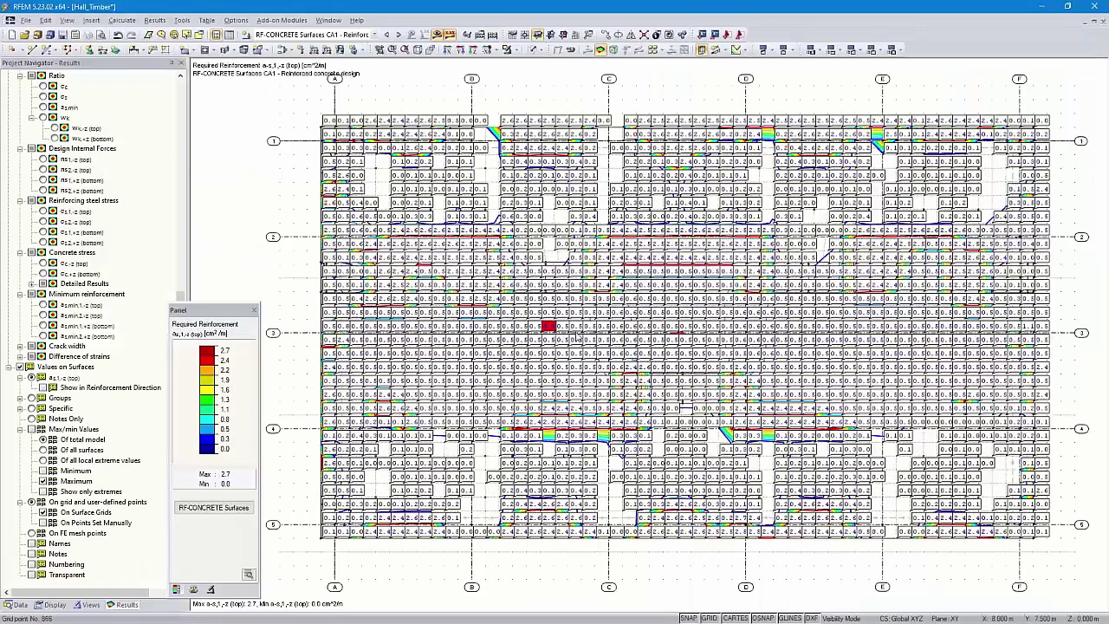
- Set the positive text color of the result values on surfaces to black in the display properties for the printout report
right_click(673, 317)
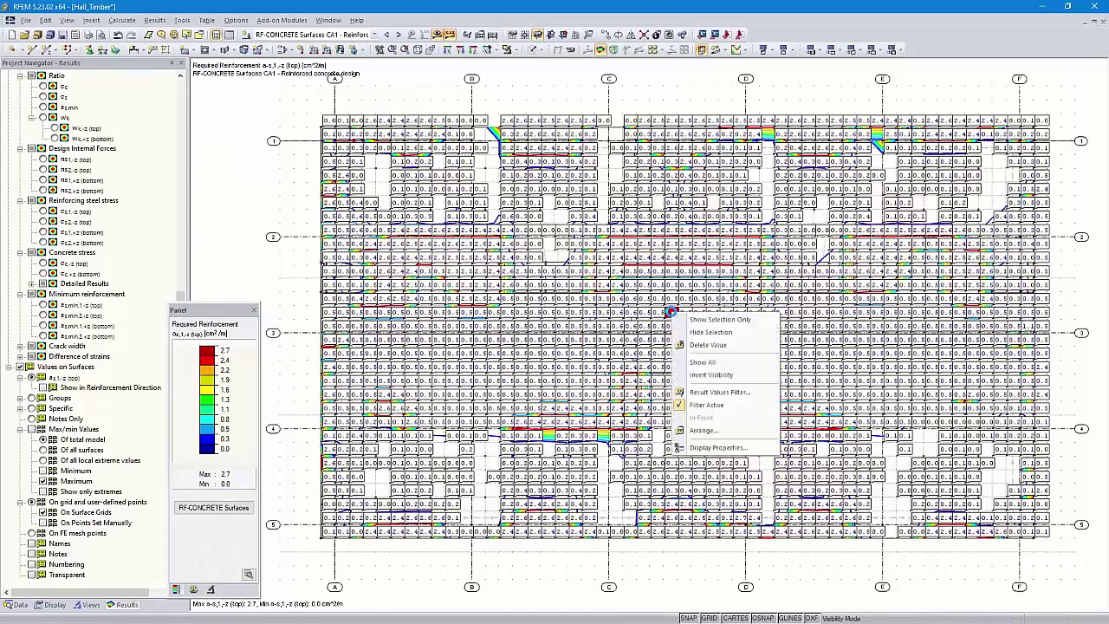
click(709, 451)
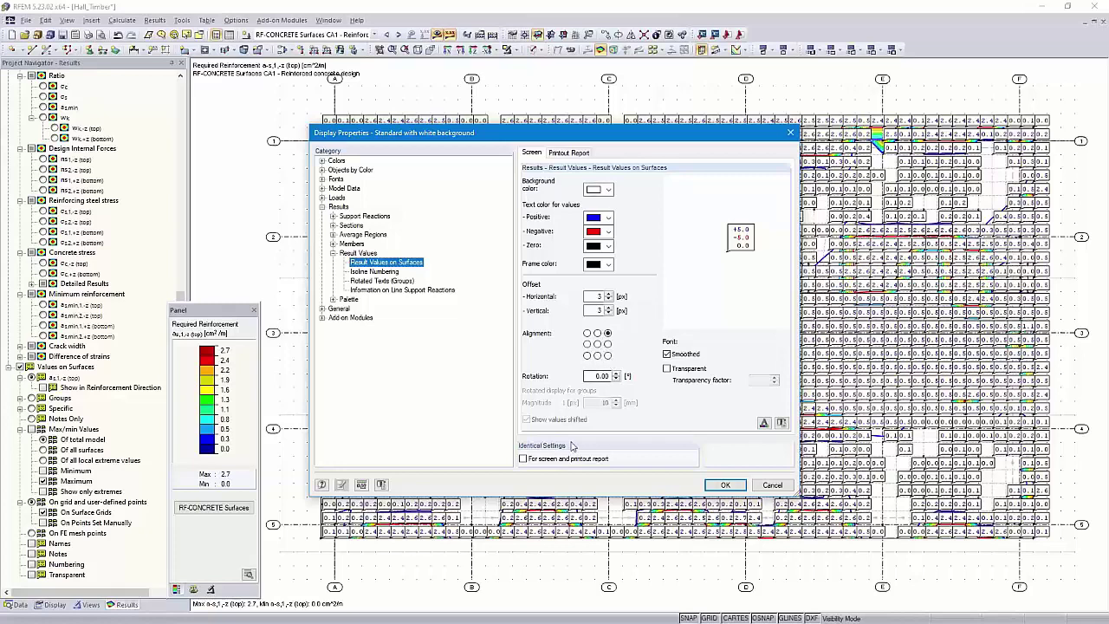
click(576, 153)
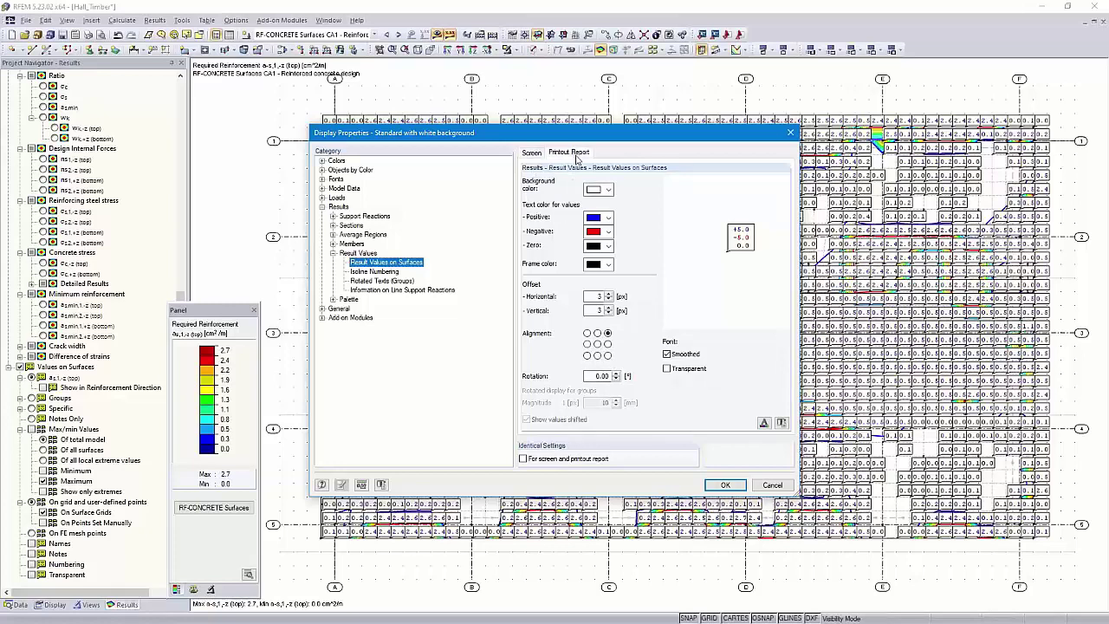
click(531, 153)
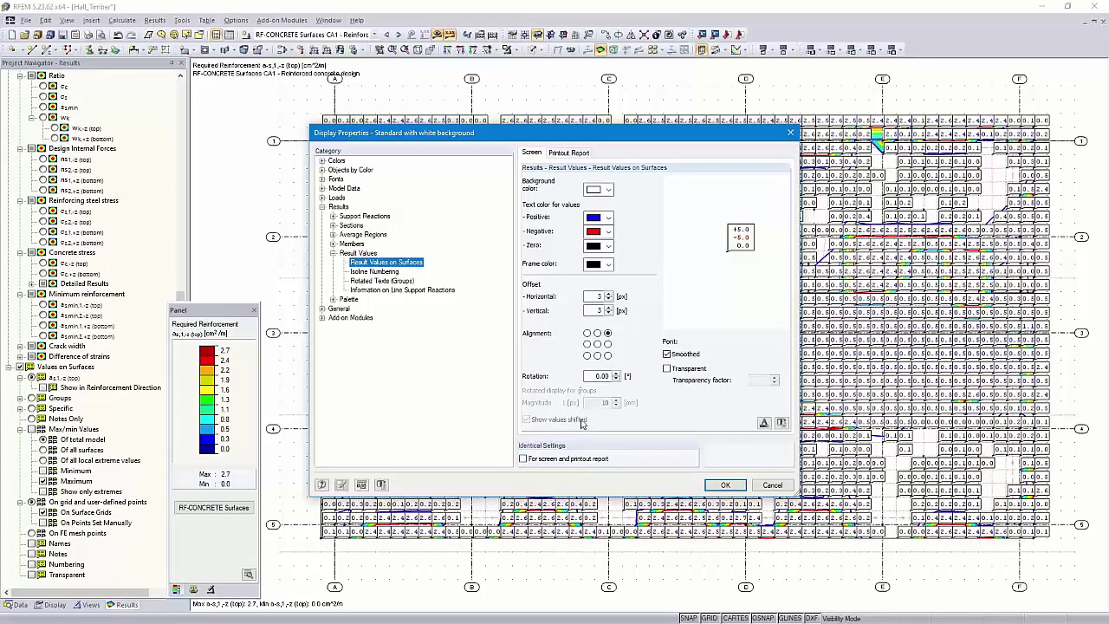
click(563, 153)
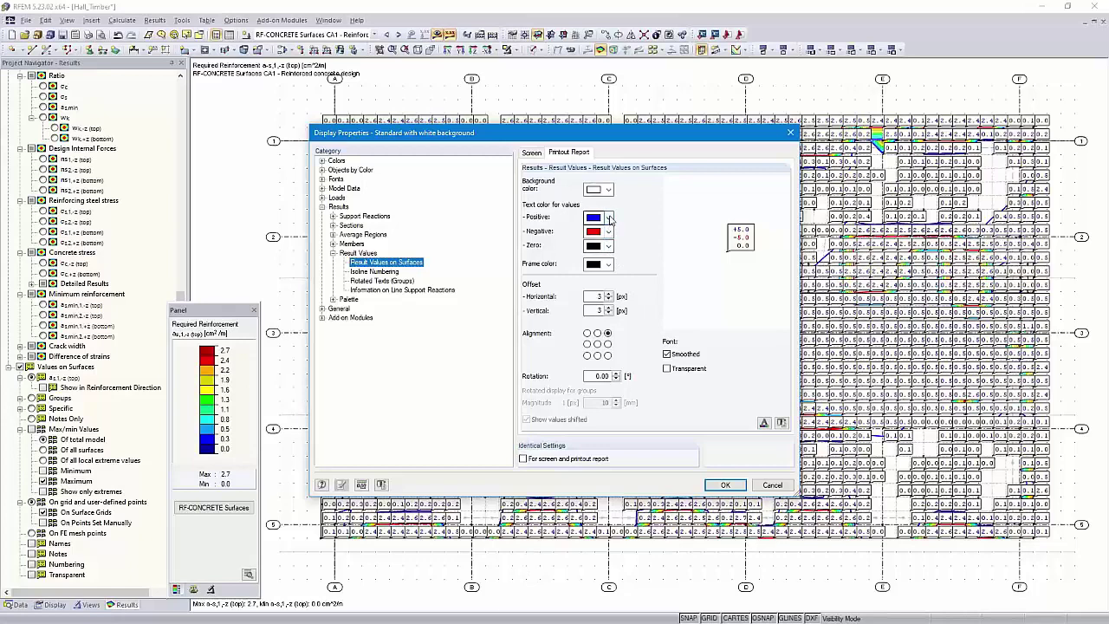
click(609, 219)
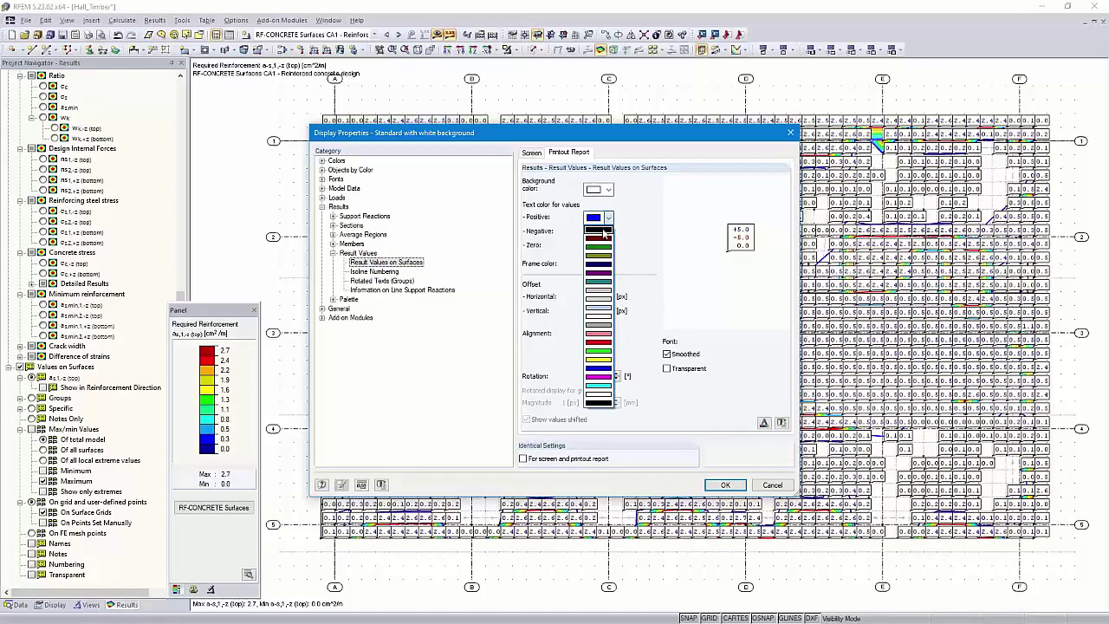
click(604, 231)
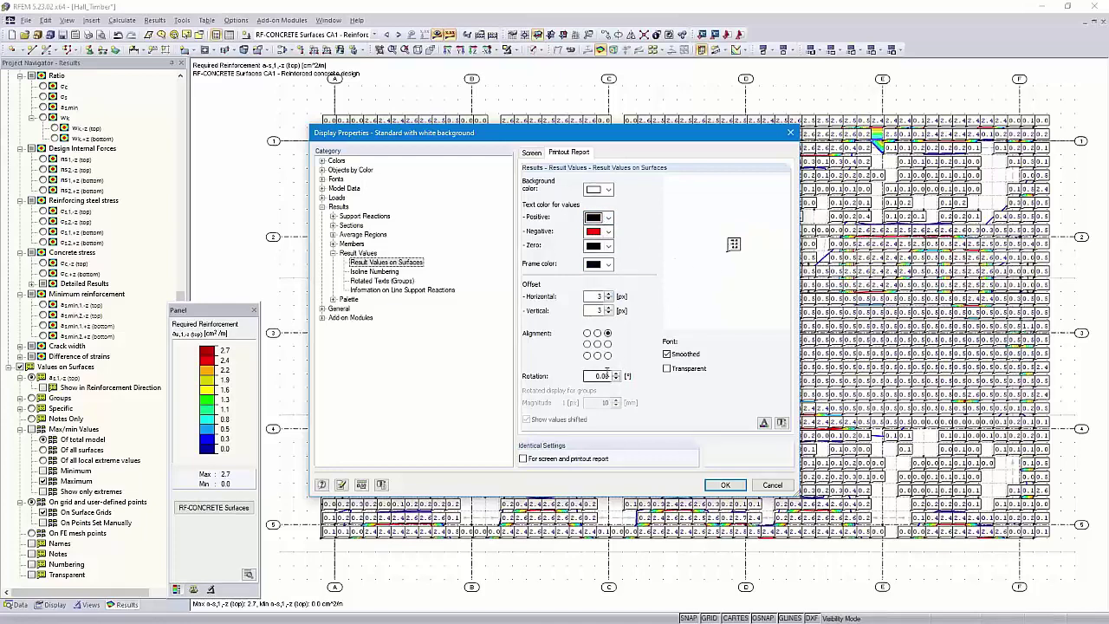
- Set the horizontal and vertical offsets of the printed surface values to 0 px with centered alignment
double_click(598, 296)
text(0)
key(Tab)
text(0)
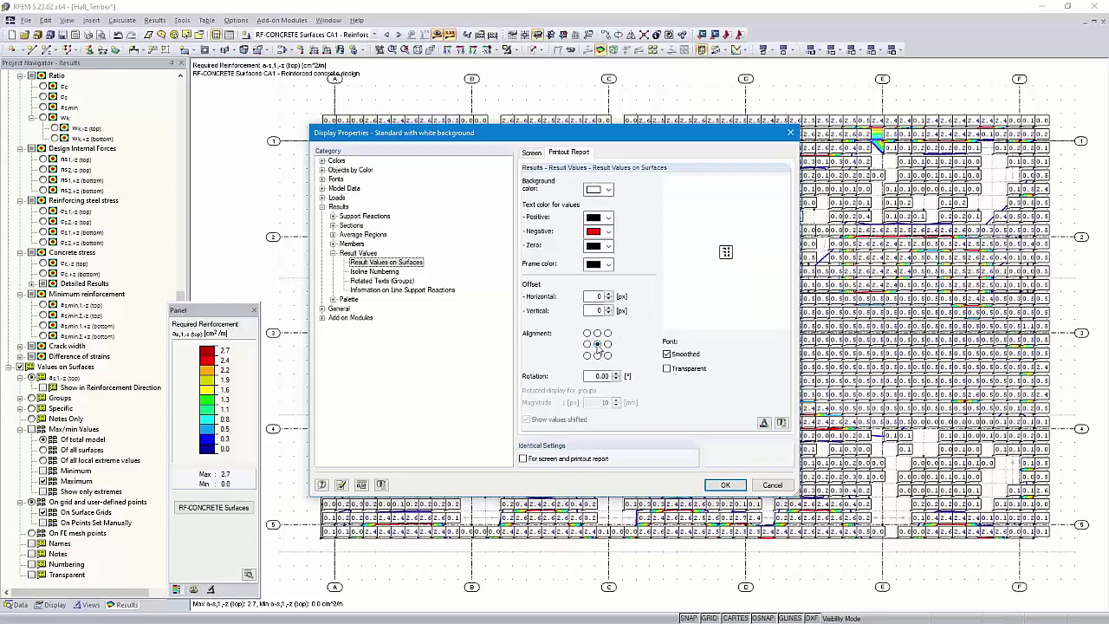
- Set the font size of the printed surface values to 4 and apply the display properties
click(764, 423)
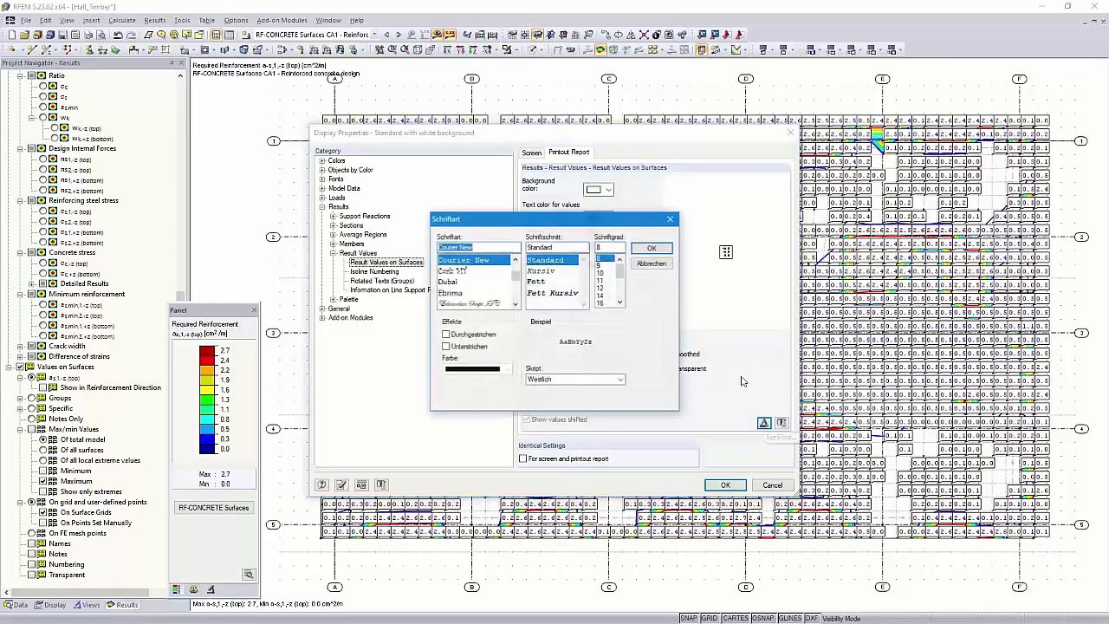
double_click(606, 248)
text(4)
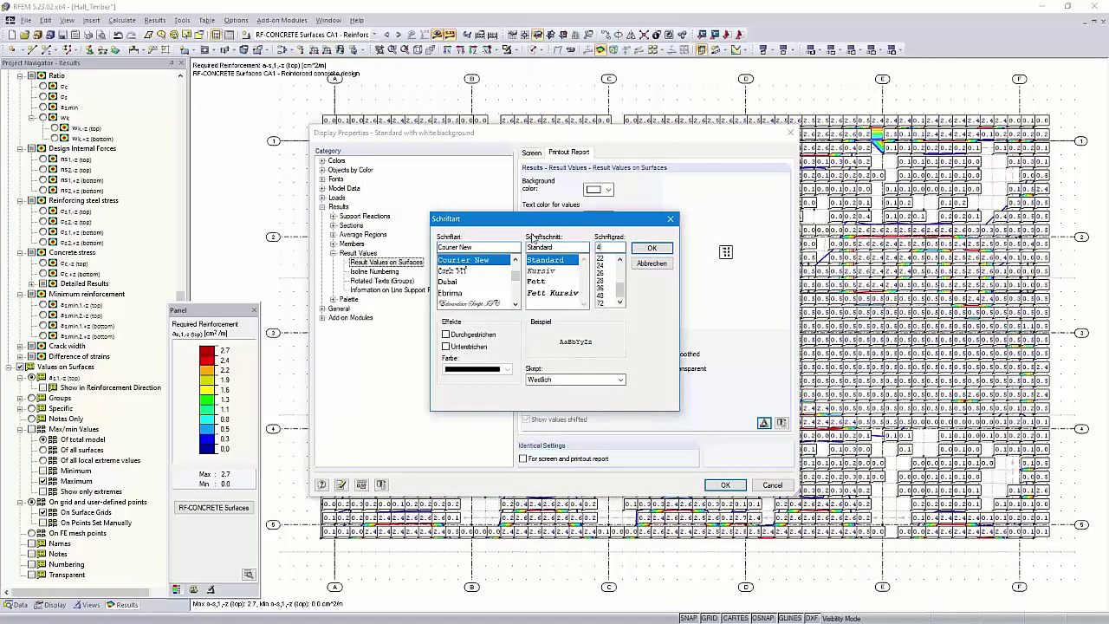
click(648, 249)
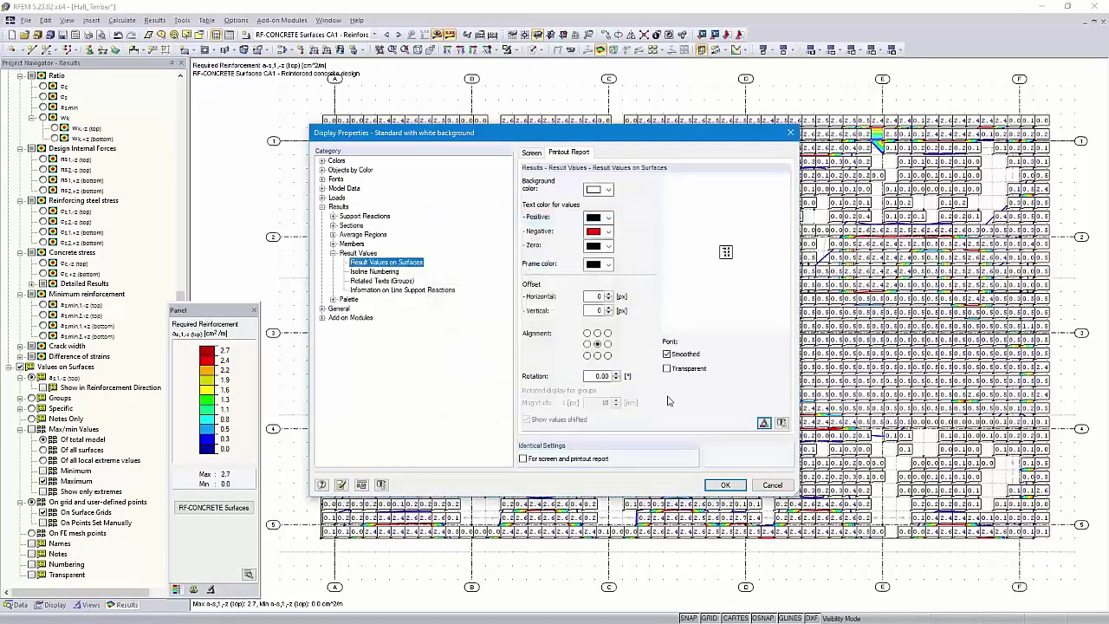
click(726, 486)
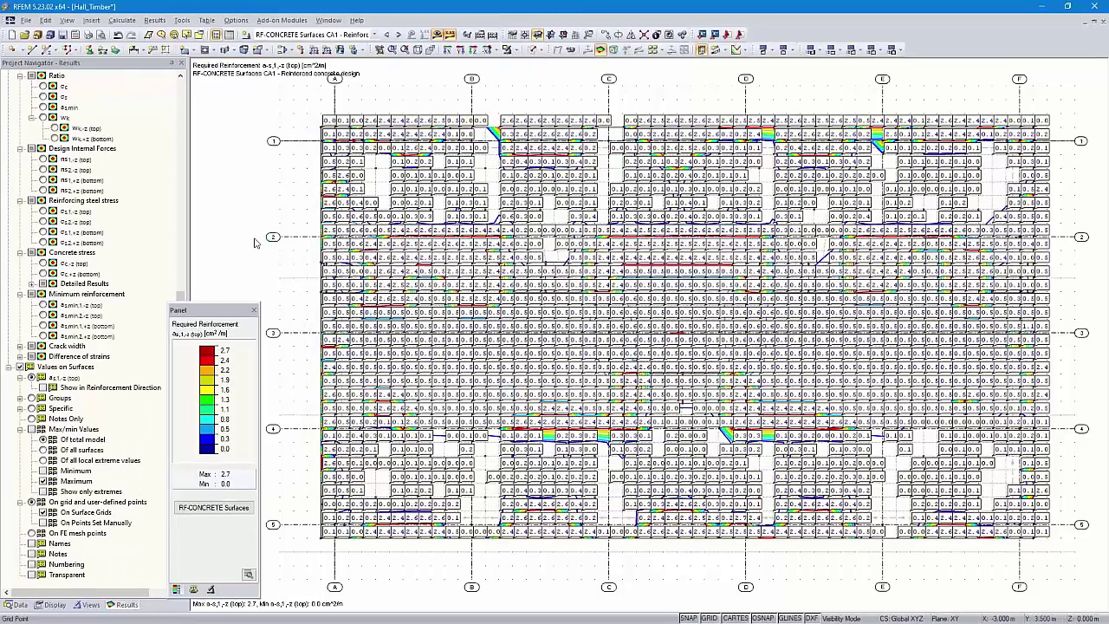
- Print the a-s,1,-z (top) required reinforcement graphic to the printout report with the adjusted value display
click(88, 35)
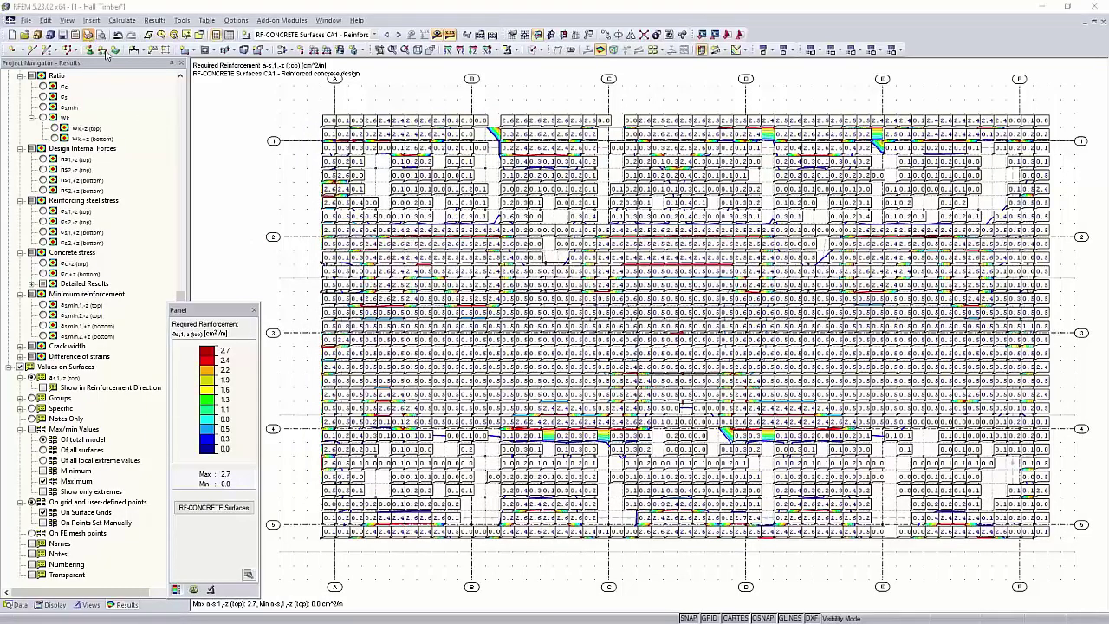
click(650, 443)
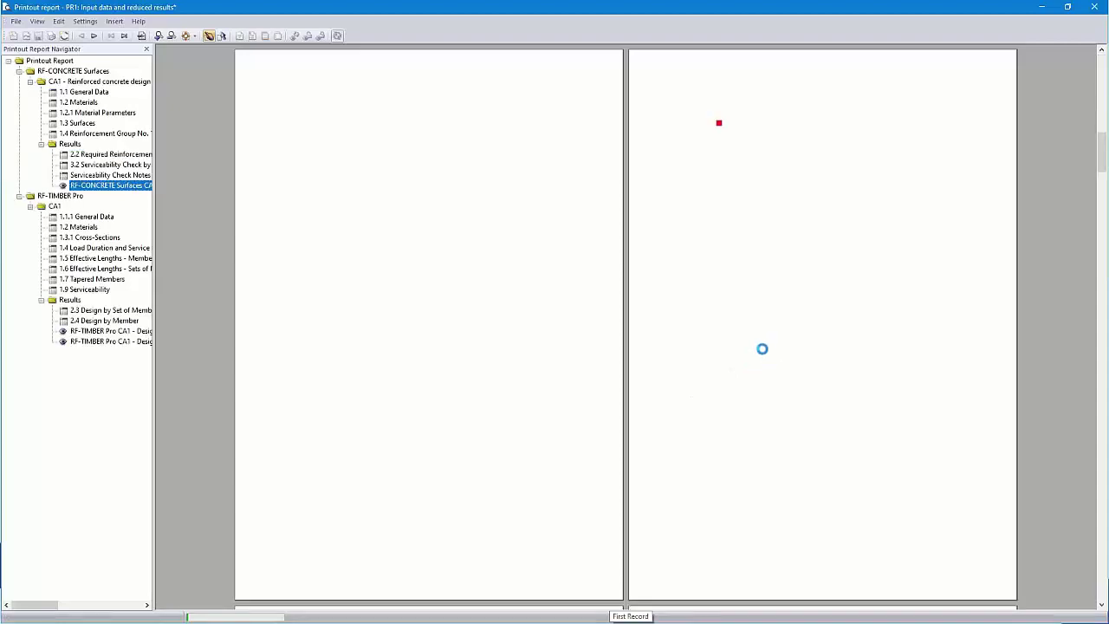
- Inspect the legibility of the reinforcement values across the printed picture up close, and close the report without saving
ctrl+scroll(889, 208, up, 2)
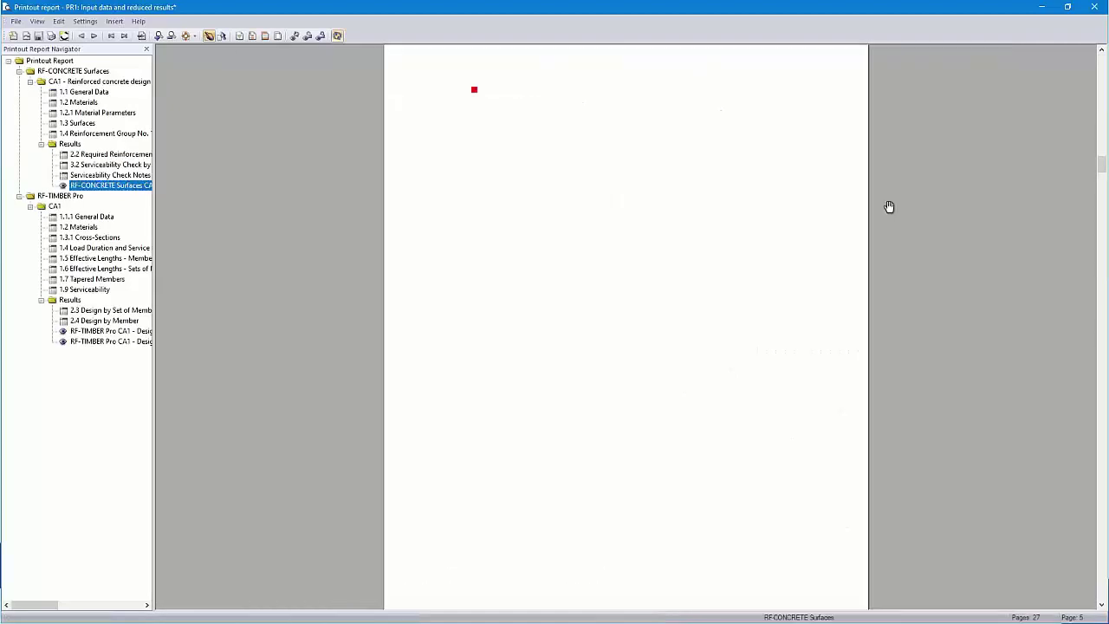
ctrl+scroll(652, 225, up, 1)
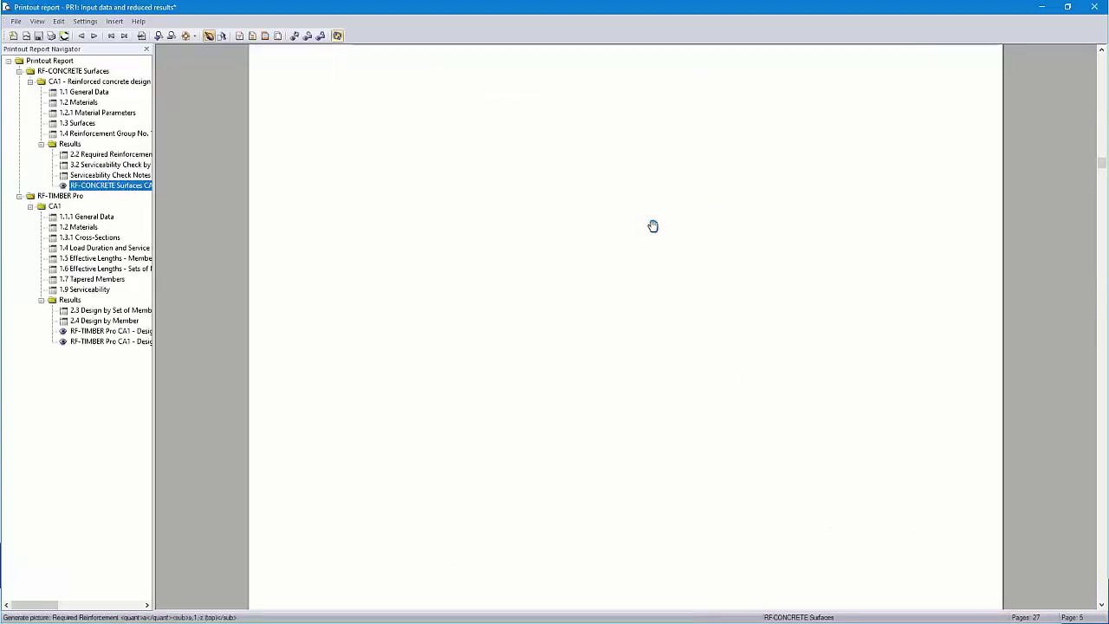
ctrl+scroll(591, 269, up, 1)
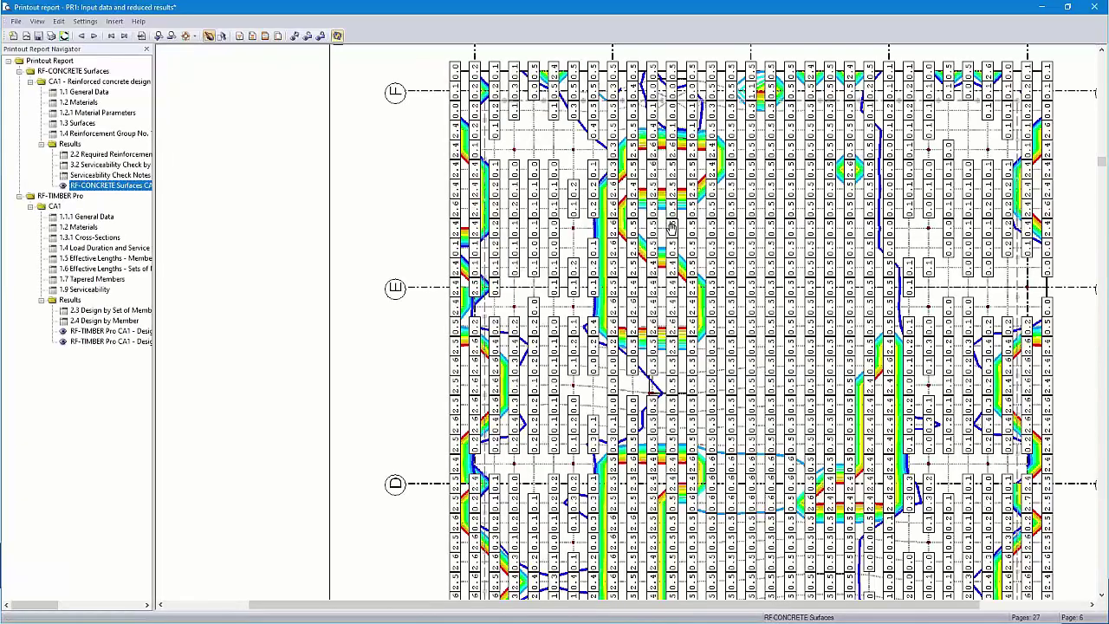
scroll(669, 229, up, 1)
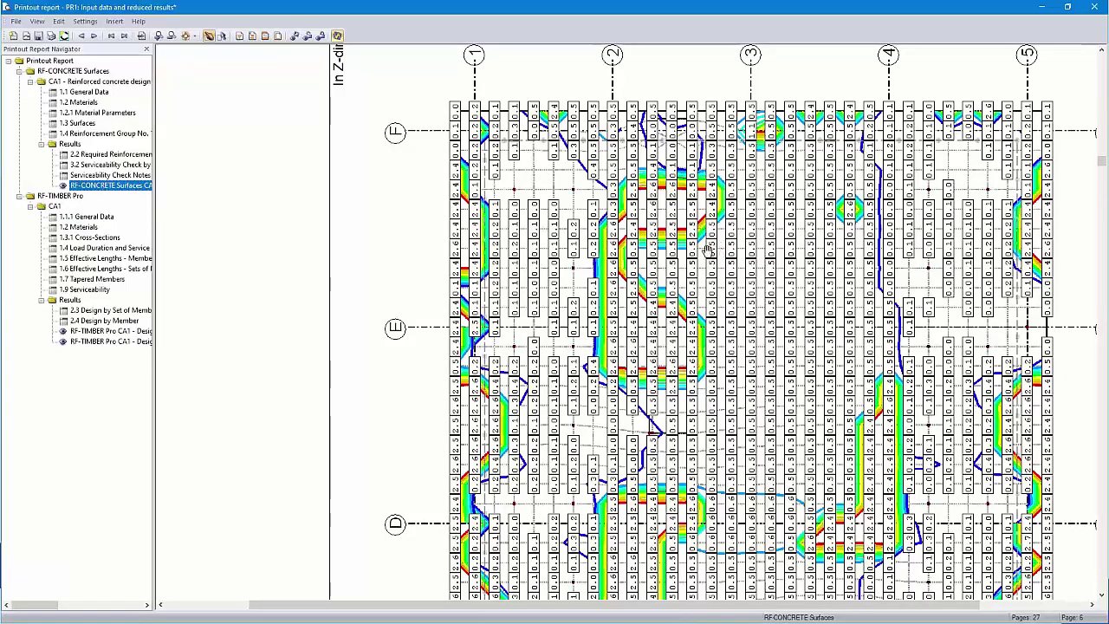
scroll(752, 283, up, 2)
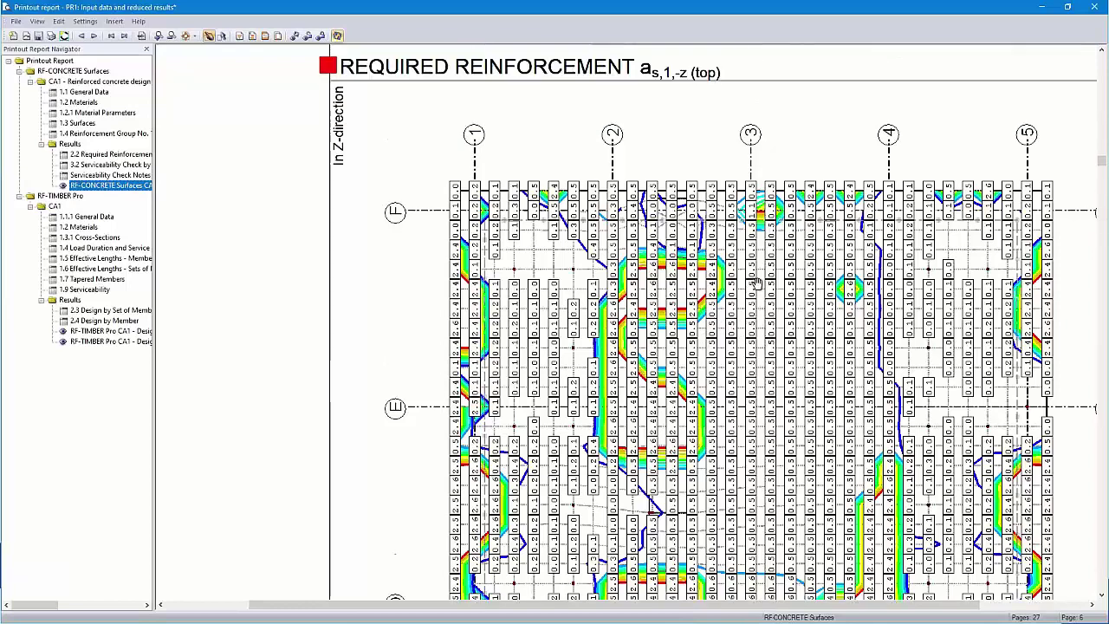
scroll(757, 283, down, 10)
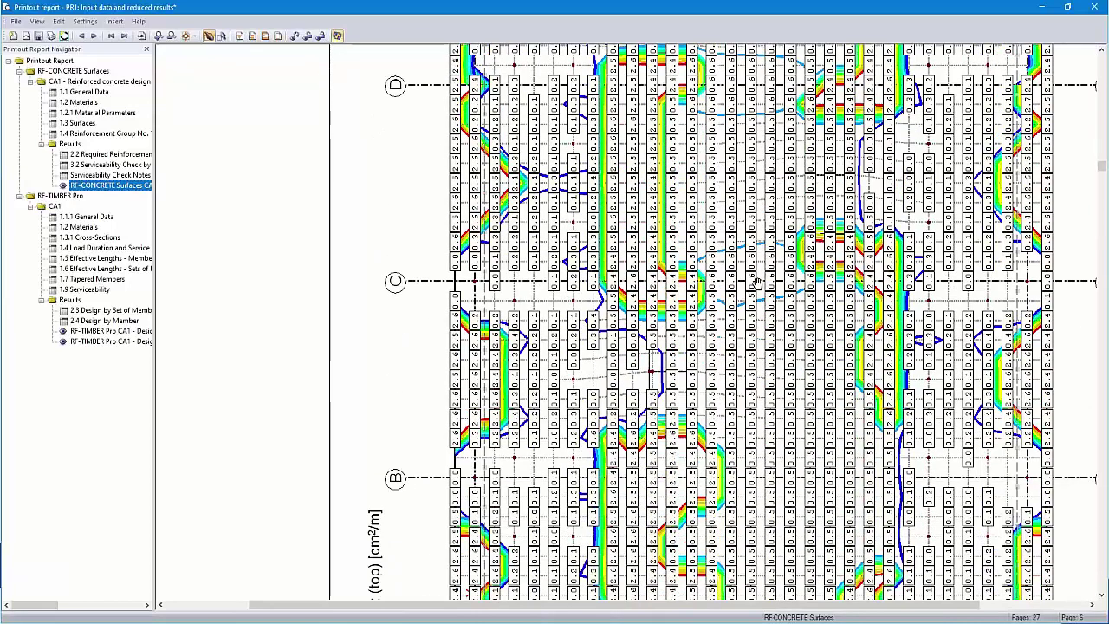
click(1095, 9)
click(552, 334)
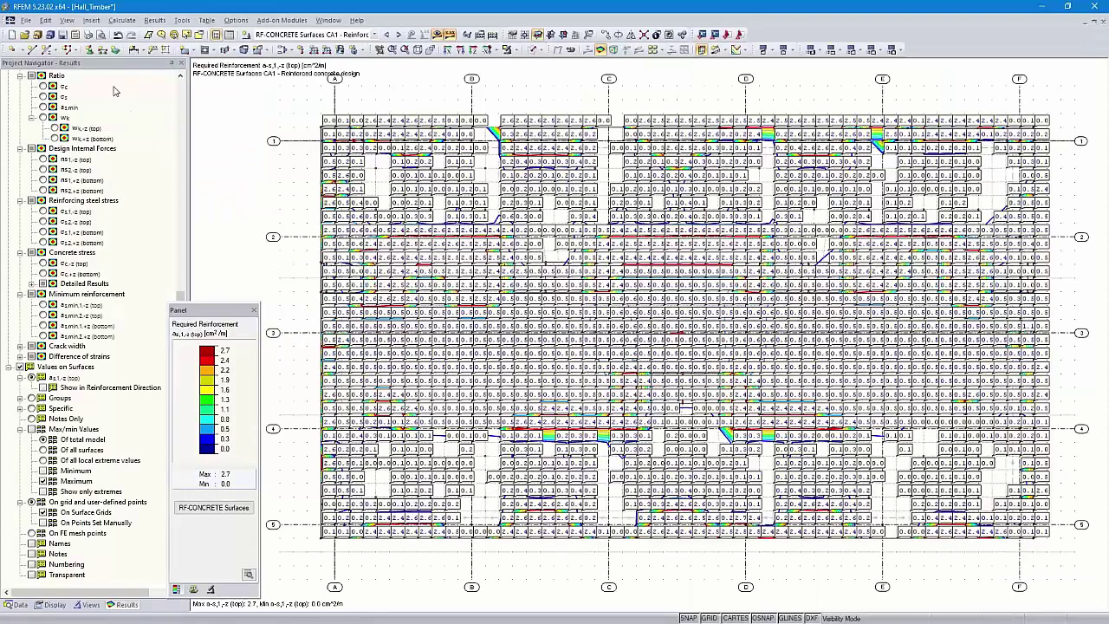
- Set the graphic printout to mass print the results of the selected case CA1 RF-CONCRETE Surfaces
scroll(84, 178, up, 12)
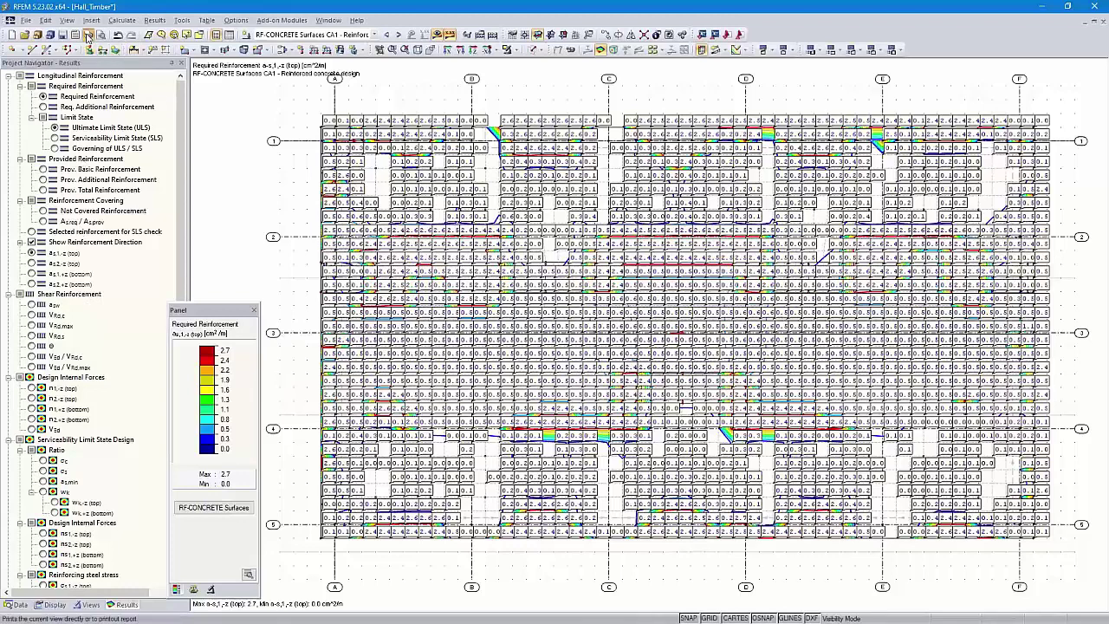
click(88, 35)
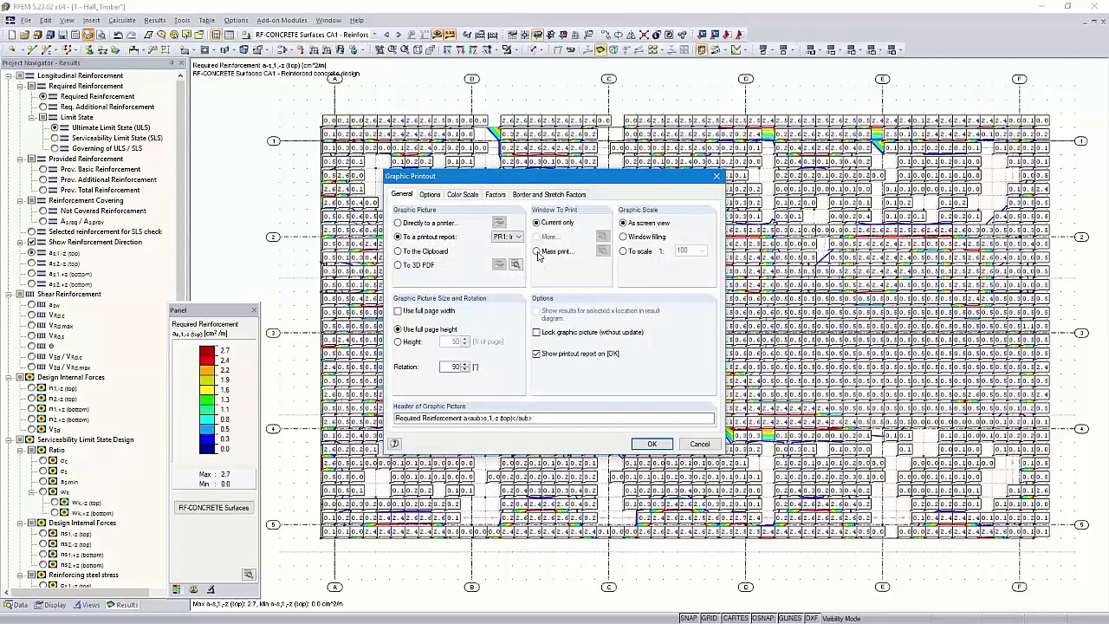
click(537, 252)
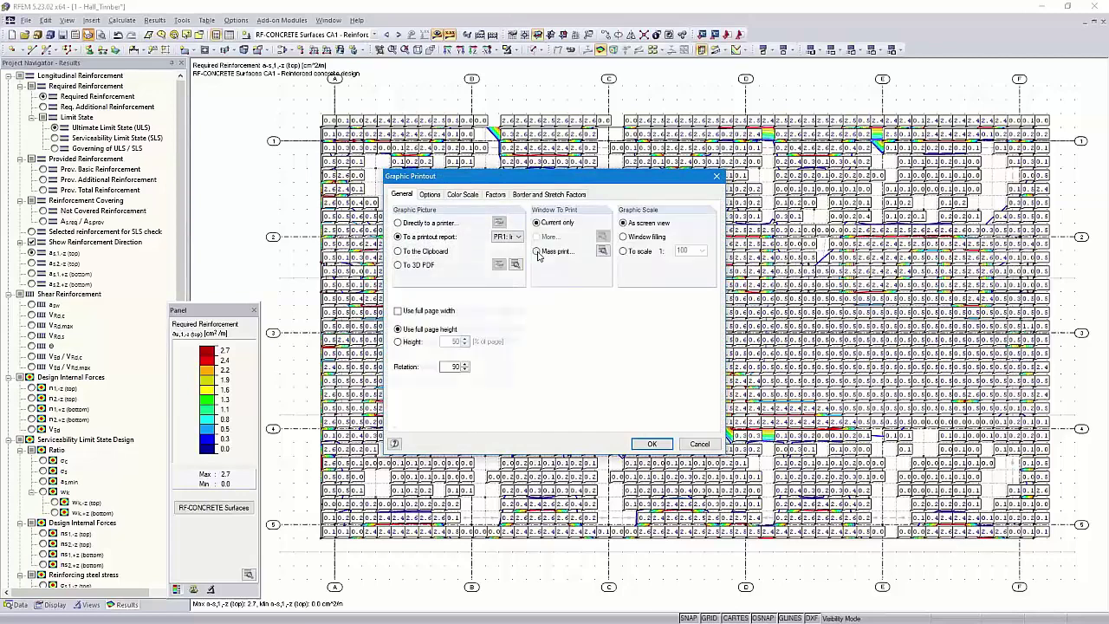
click(603, 250)
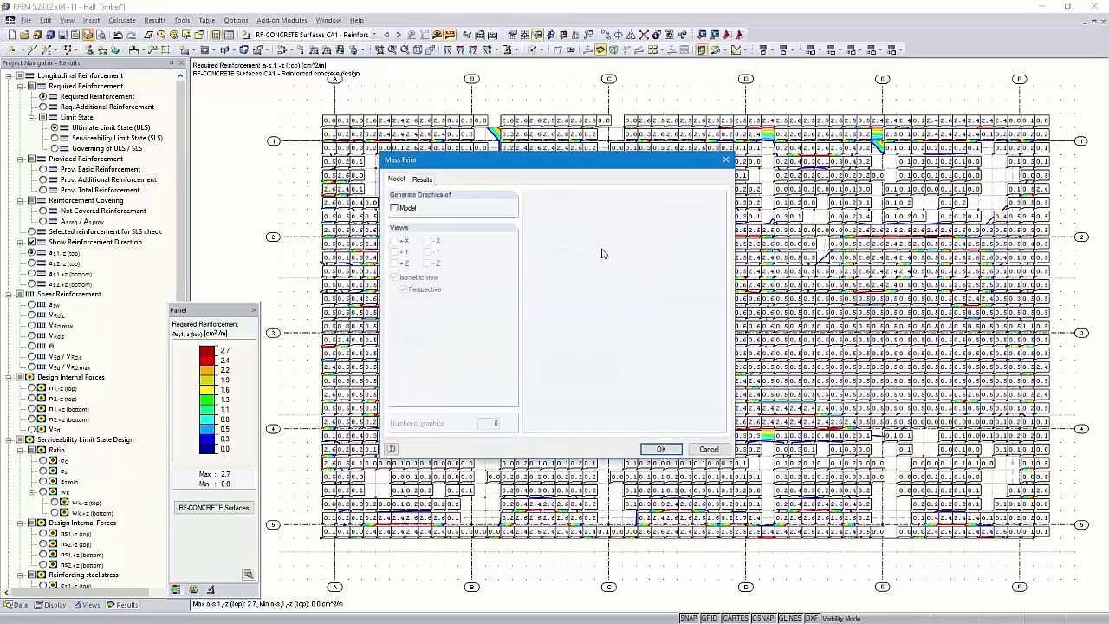
click(423, 180)
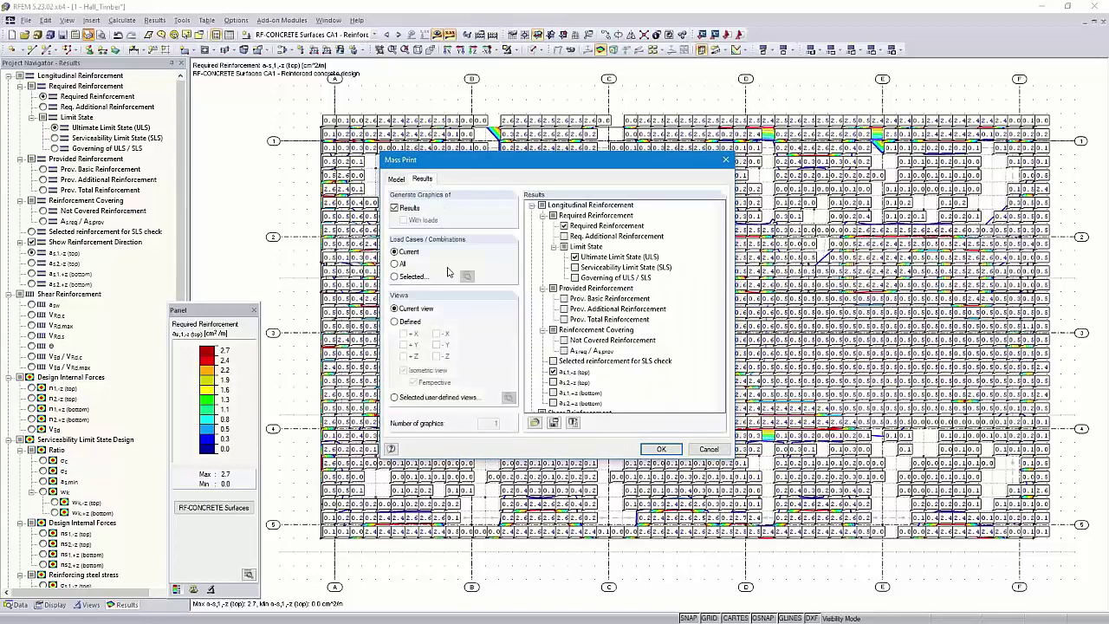
click(395, 276)
click(467, 276)
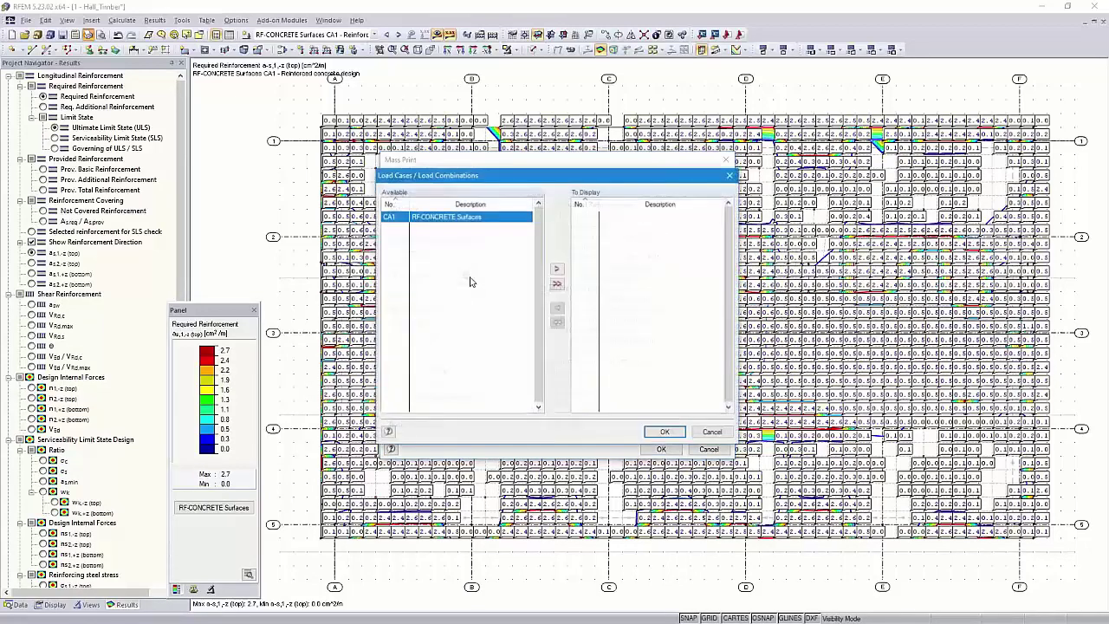
double_click(441, 217)
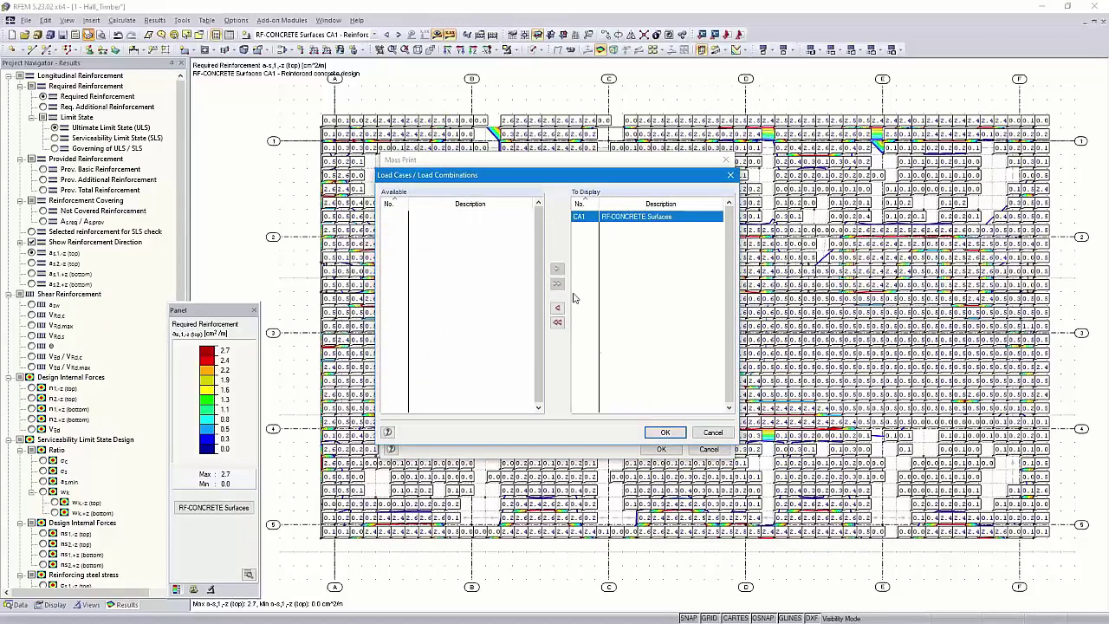
click(664, 432)
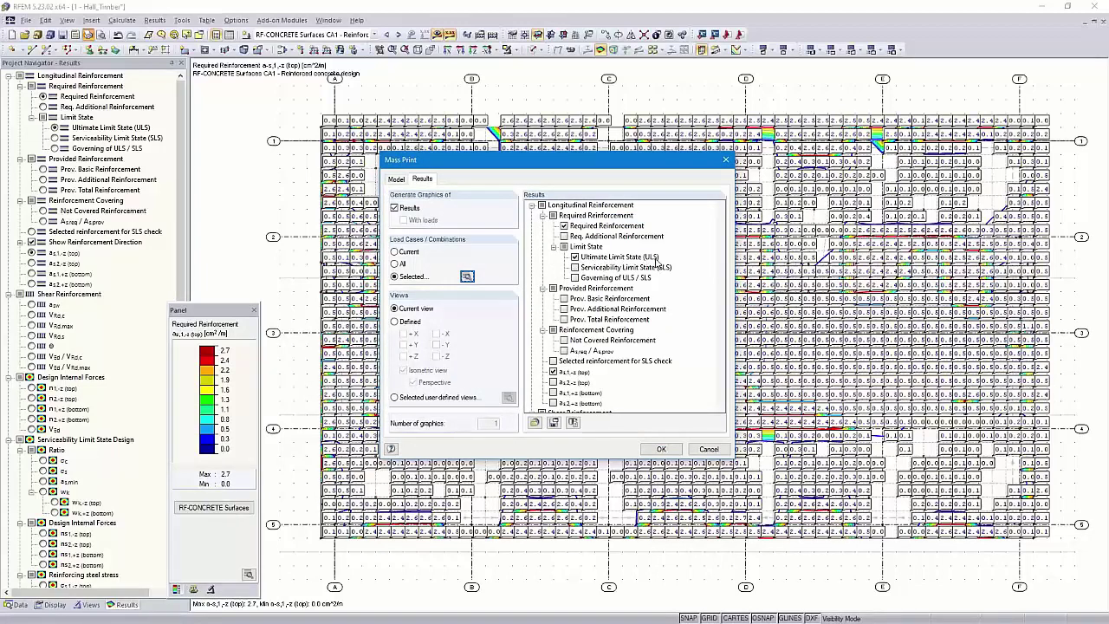
- Add a-s,2,-z (top), a-s,1,+z (bottom) and a-s,2,+z (bottom) to the mass print and send the graphics to the printout report
scroll(585, 354, down, 1)
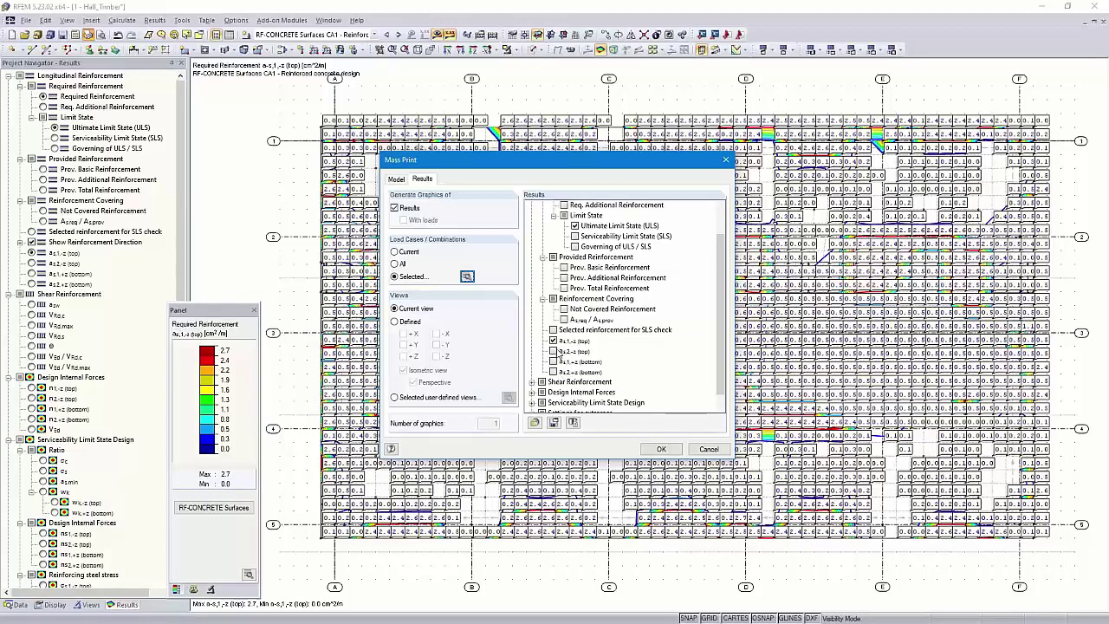
click(554, 351)
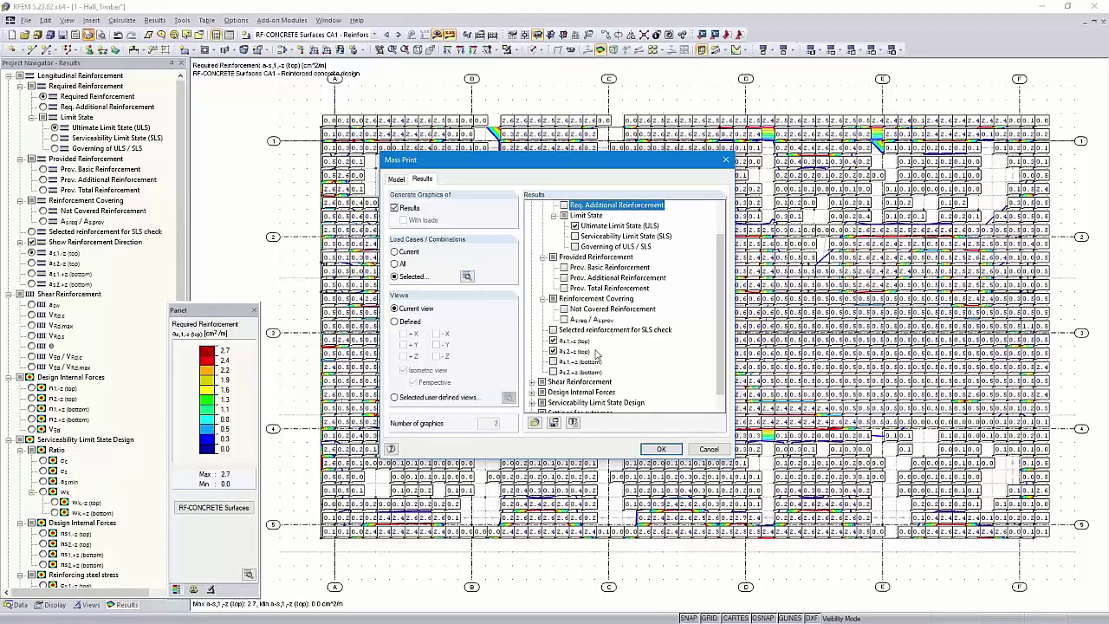
click(554, 372)
scroll(608, 355, down, 1)
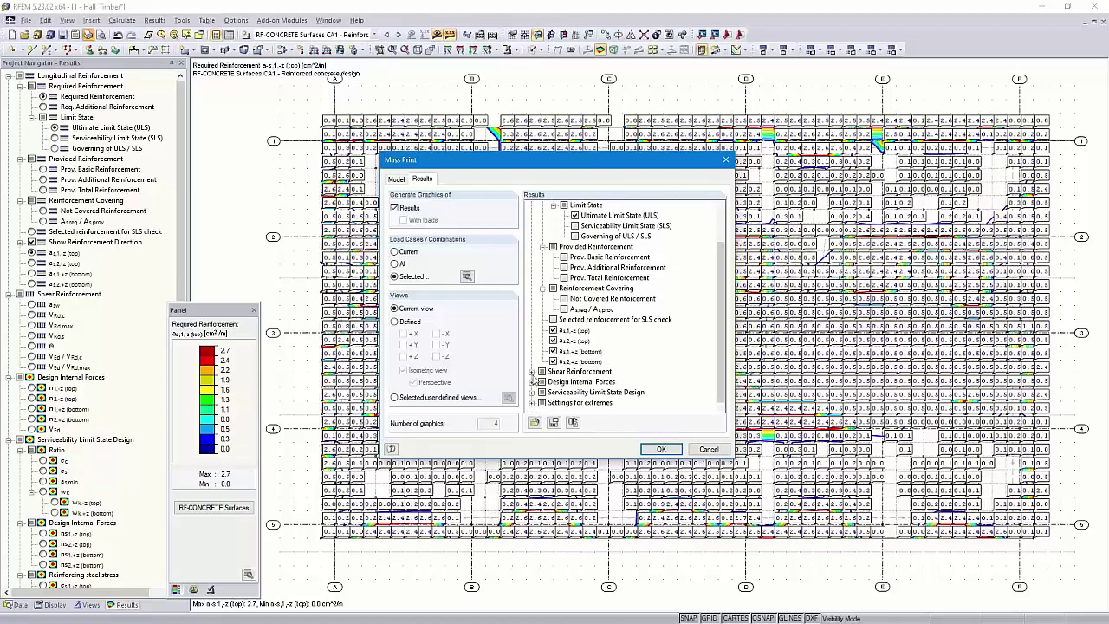
click(532, 372)
click(532, 331)
click(660, 449)
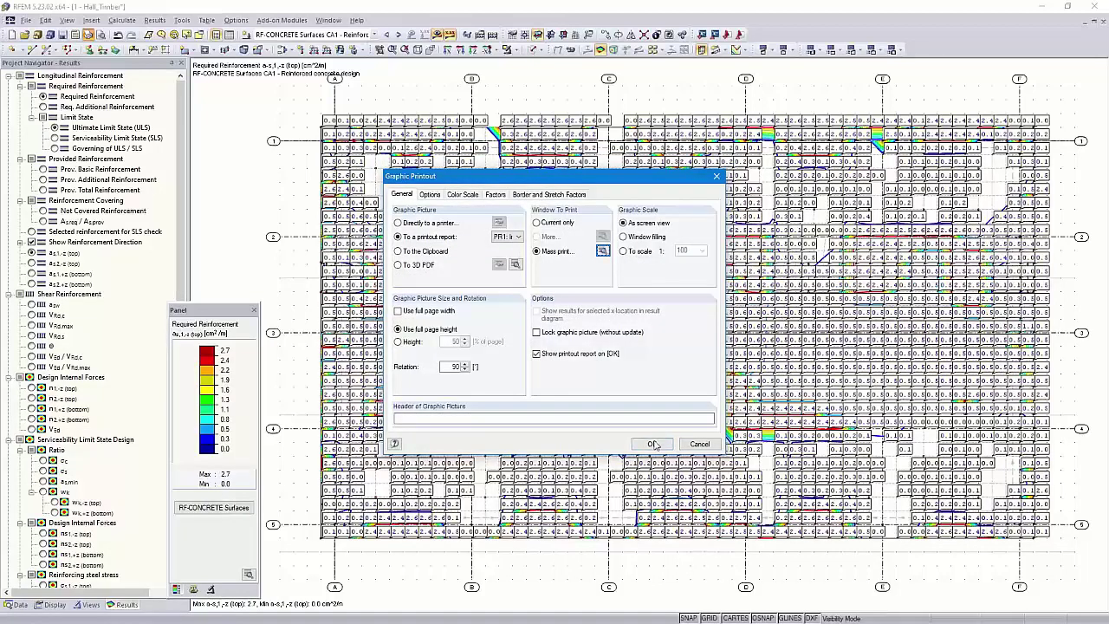
click(652, 445)
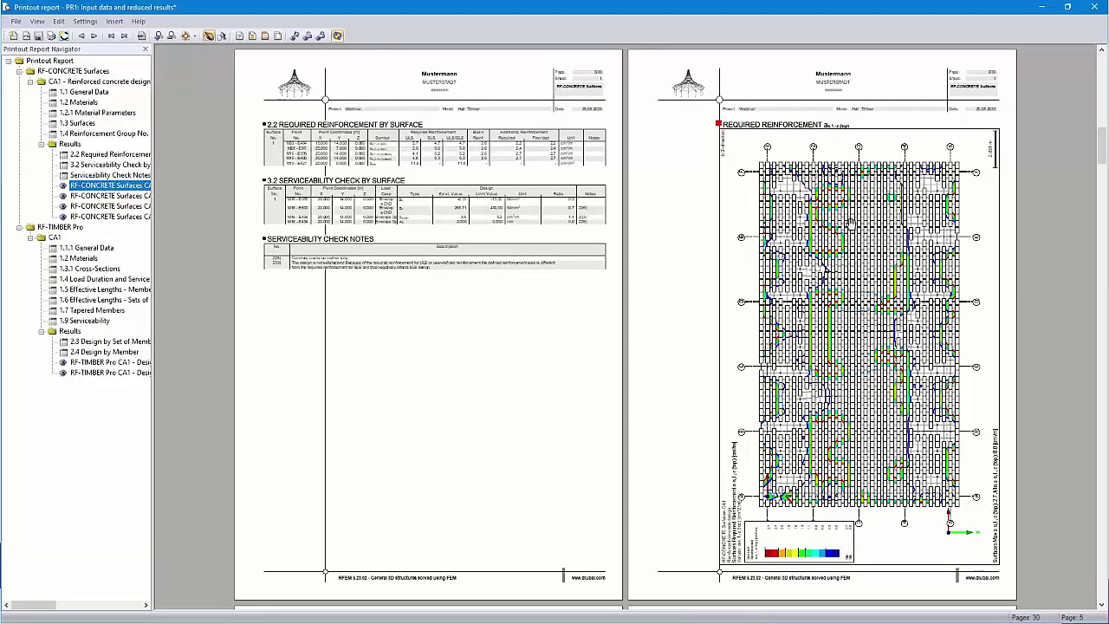
- Examine the four mass-printed RF-CONCRETE Surfaces required reinforcement graphics in the report, from a-s,1,-z (top) to a-s,2,+z (bottom)
ctrl+scroll(850, 222, up, 1)
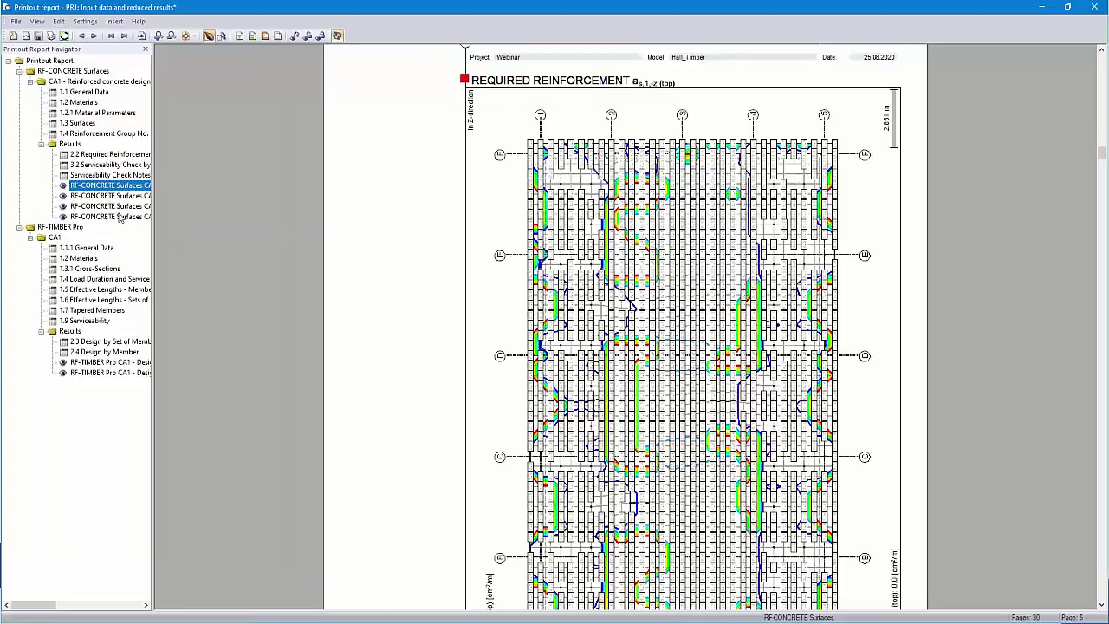
click(119, 198)
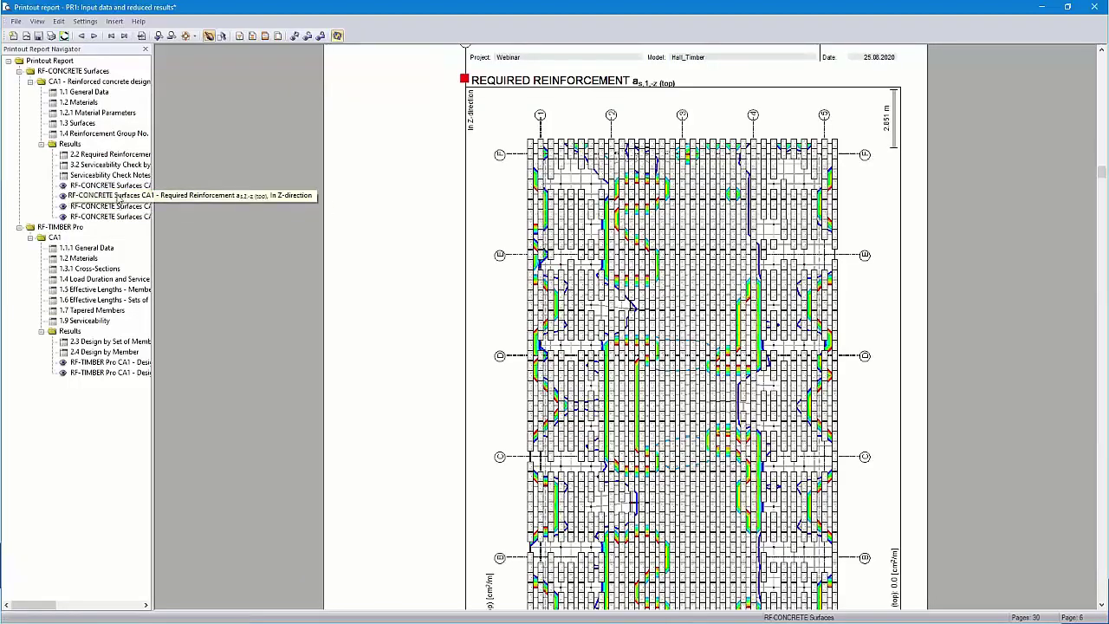
click(118, 206)
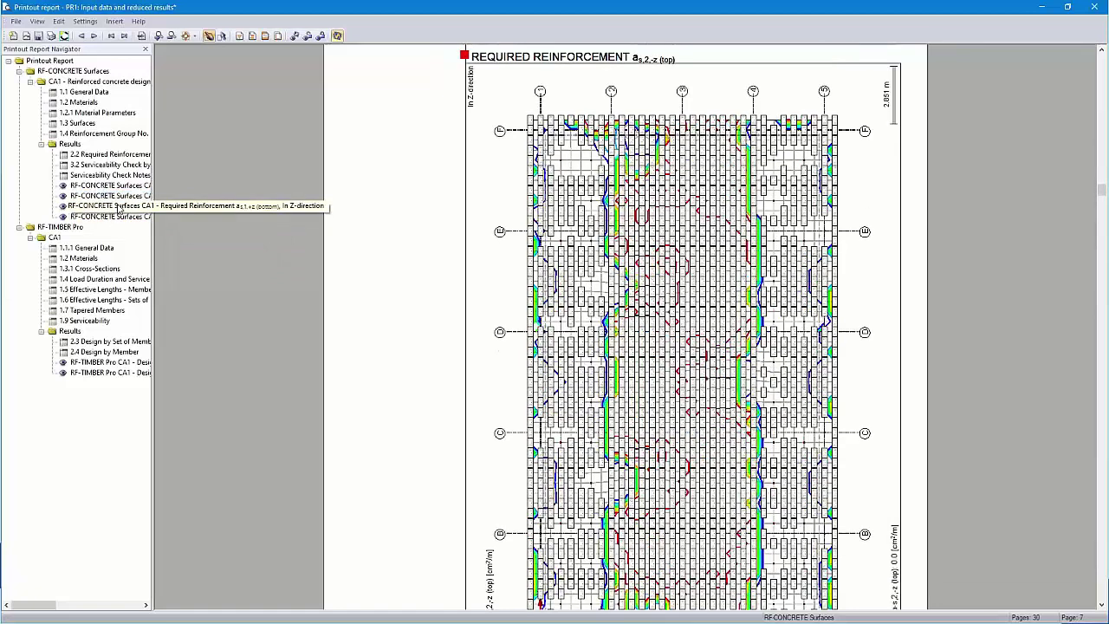
click(117, 217)
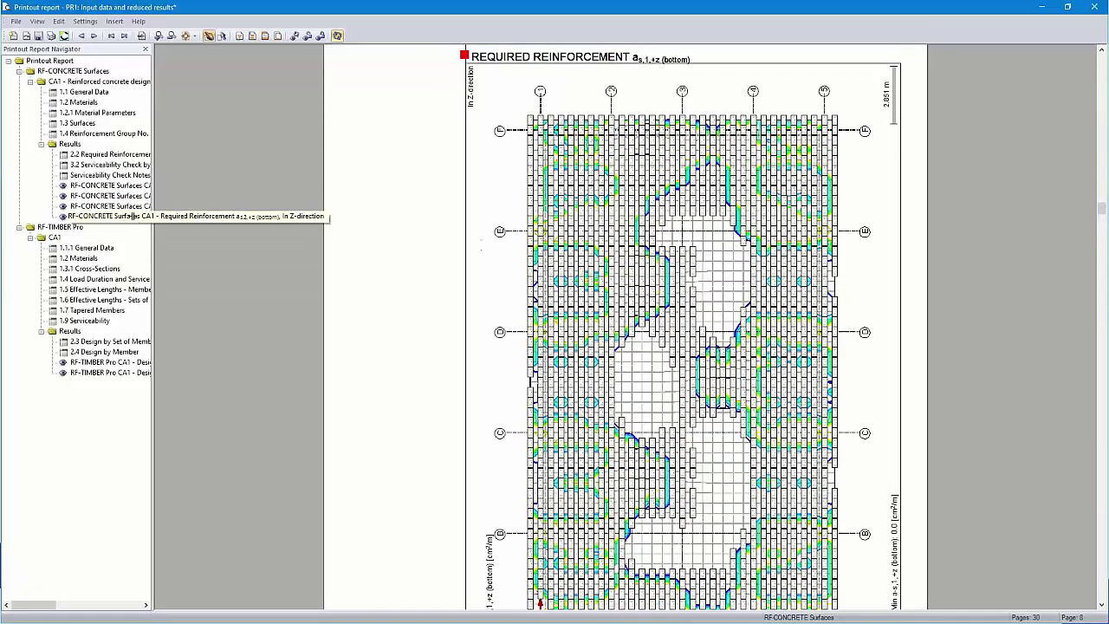
scroll(641, 201, down, 2)
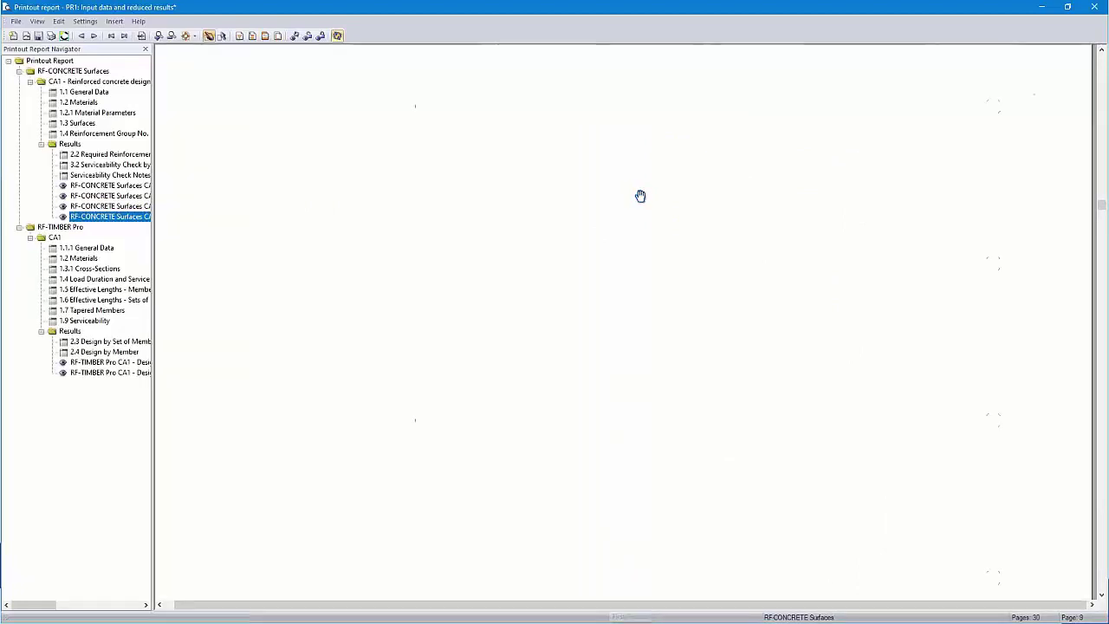
click(186, 35)
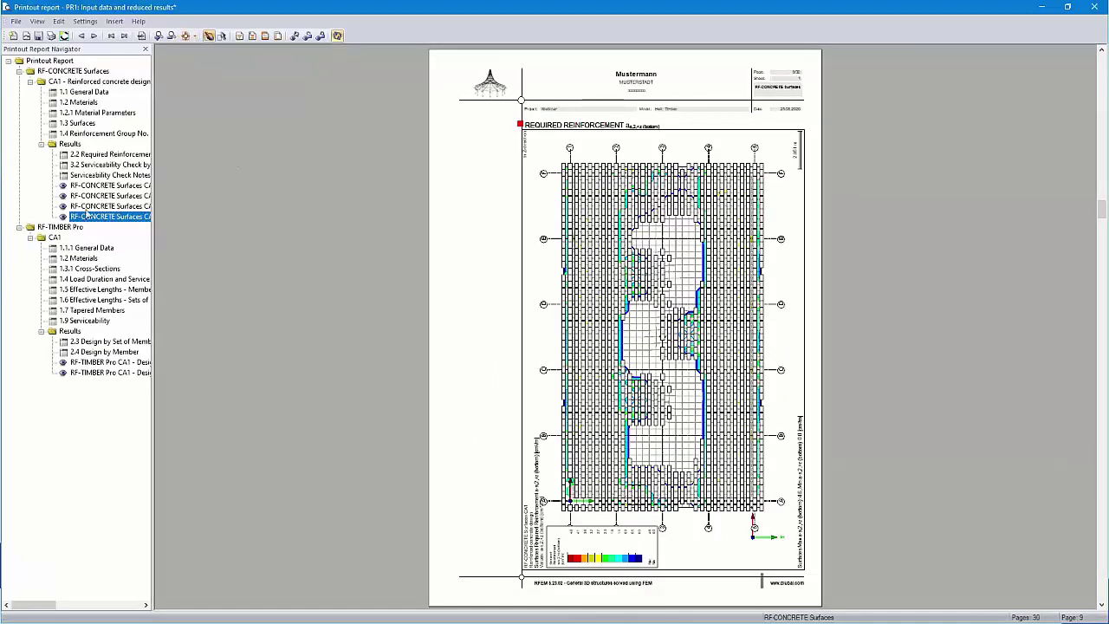
- Add a "Design notes:" heading with blank dash bullets to the additional explanation of the RF-TIMBER Pro chapter 1.1.1 General Data
click(90, 249)
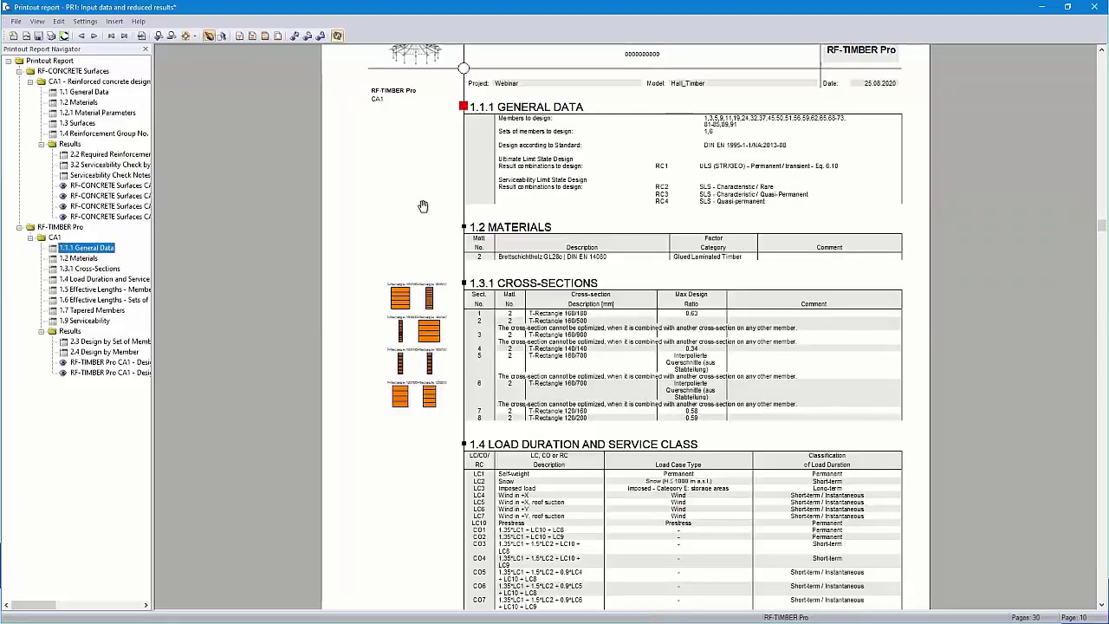
right_click(87, 251)
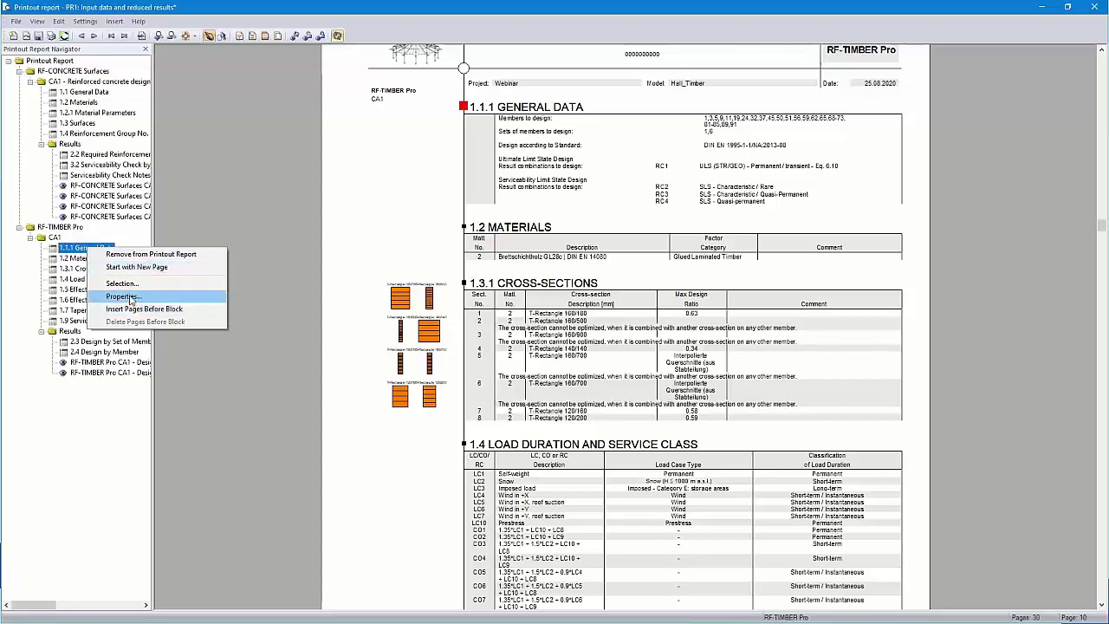
click(122, 297)
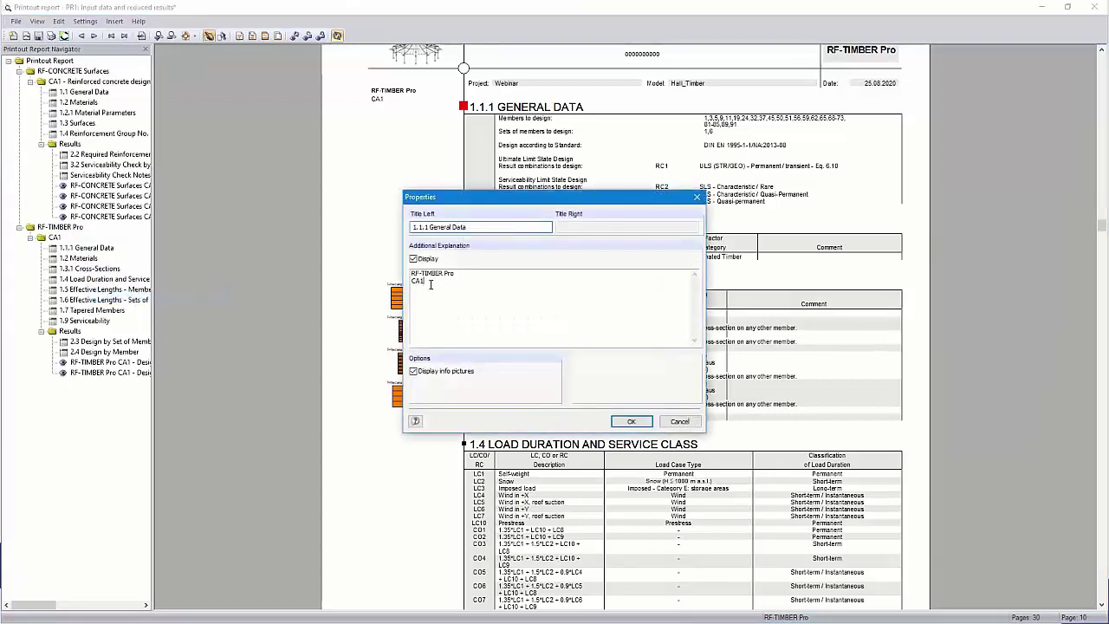
key(Return)
text(Design notes:)
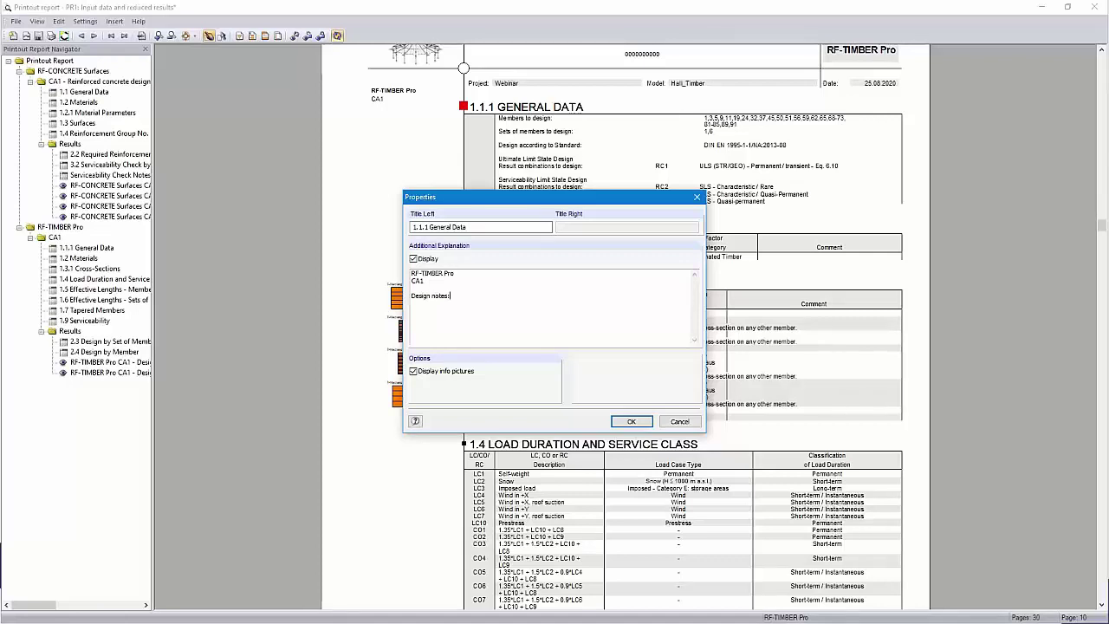
key(Return)
key(Return)
click(631, 421)
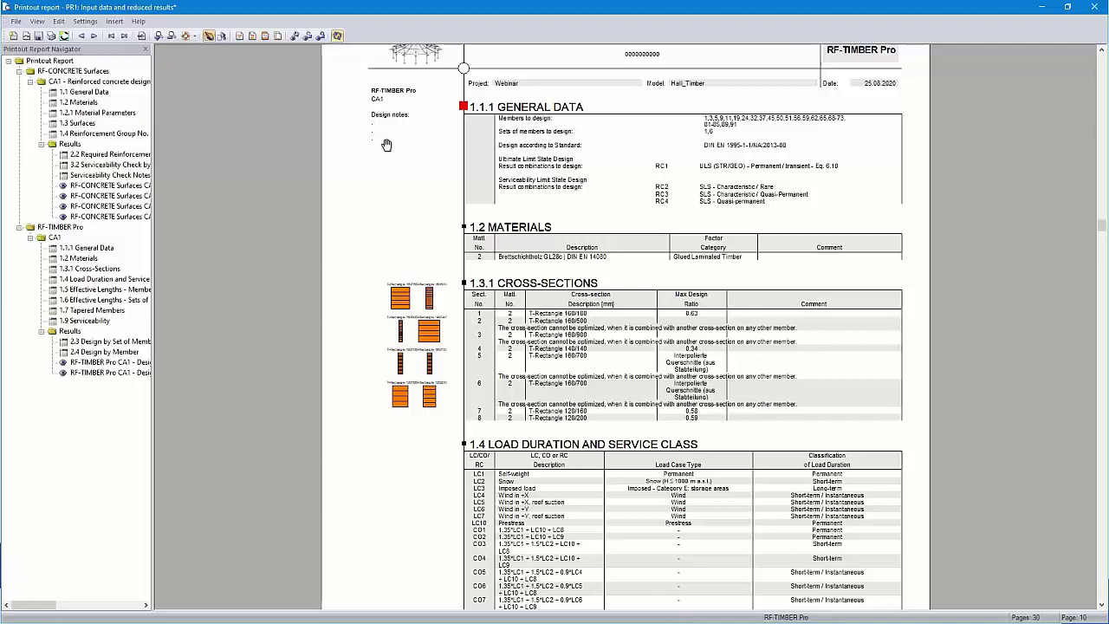
- Select the 2 - Dlubal header from the header library for the printout report
scroll(622, 381, up, 2)
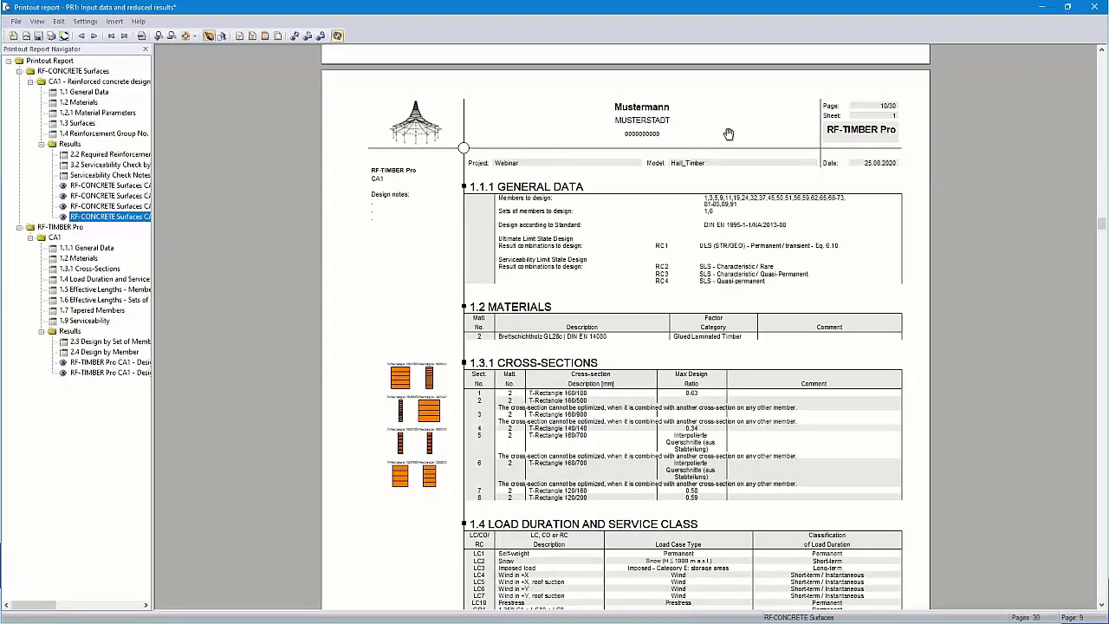
click(266, 36)
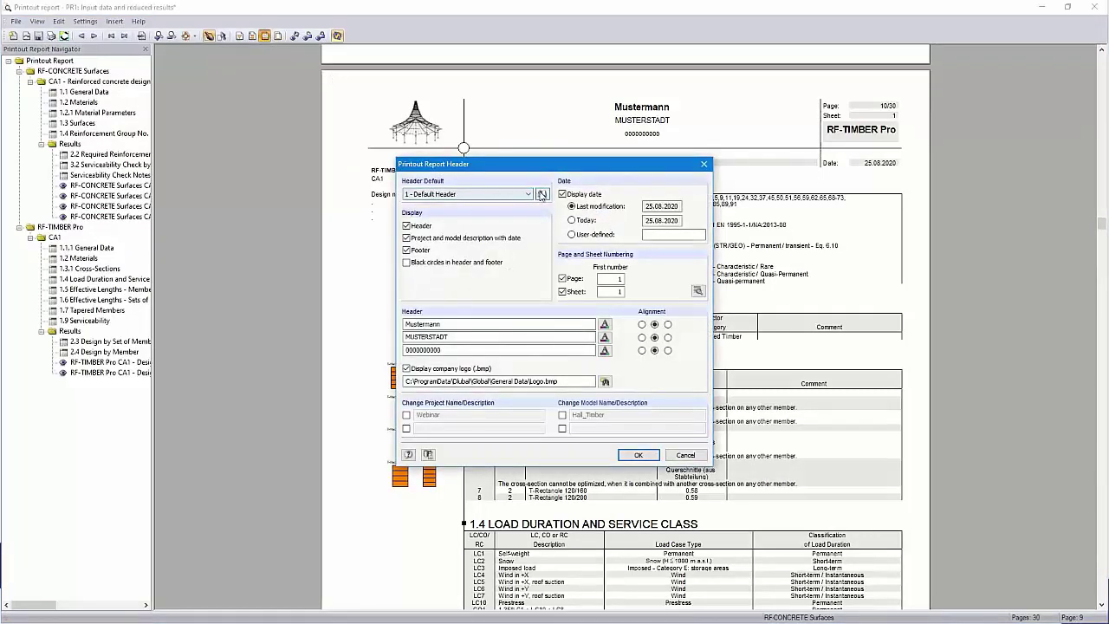
click(543, 194)
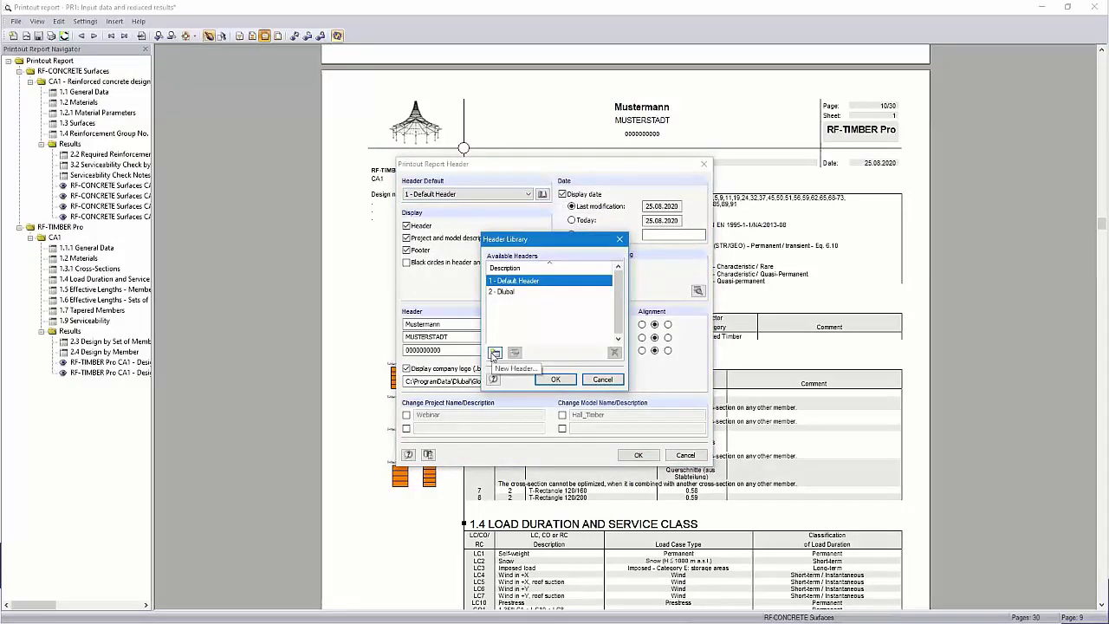
click(507, 292)
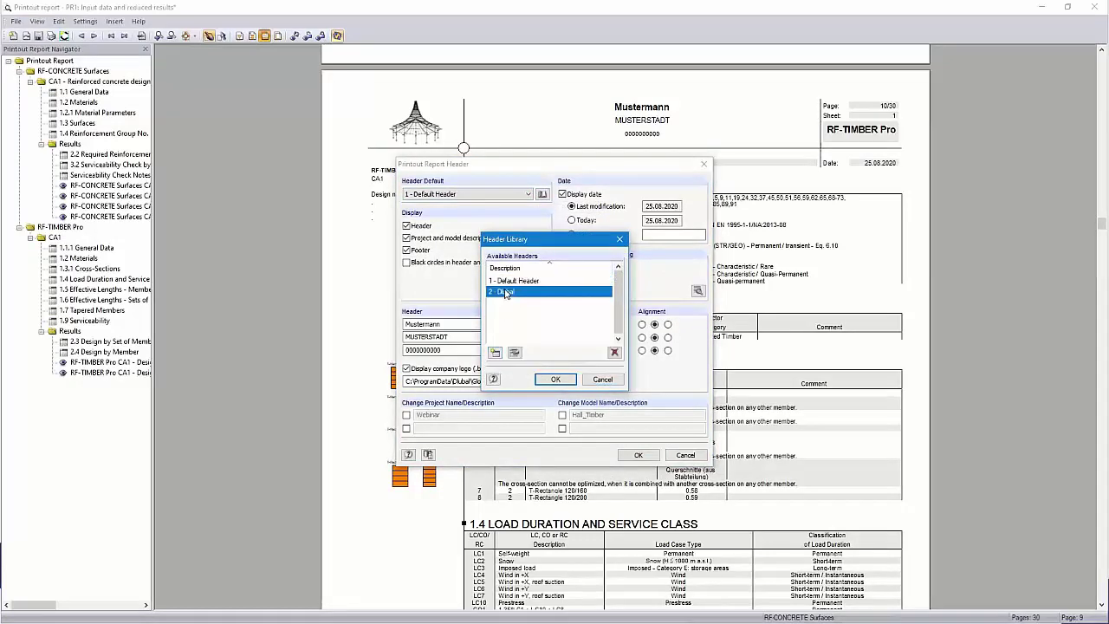
click(556, 380)
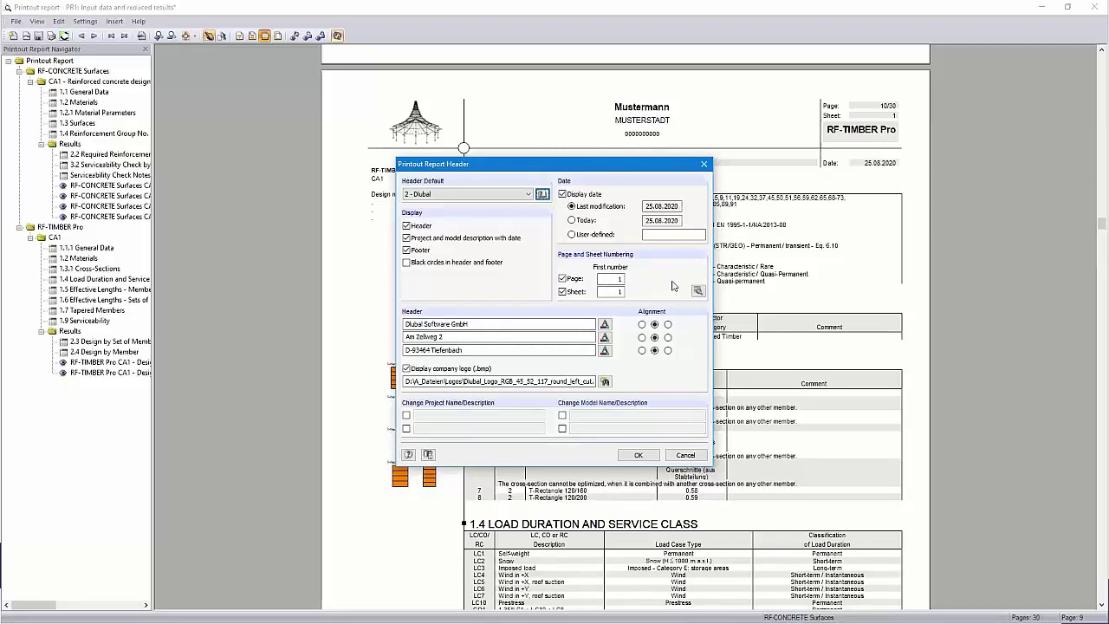
- Try the prefix option for page numbering, switch it off again, and apply the report header settings
click(698, 292)
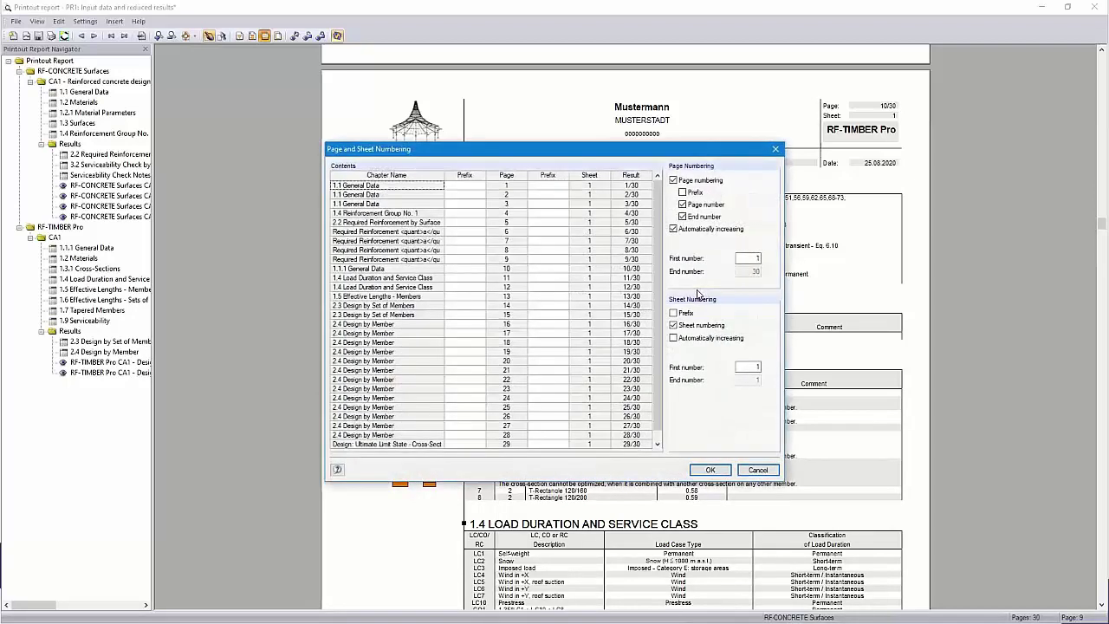
click(683, 193)
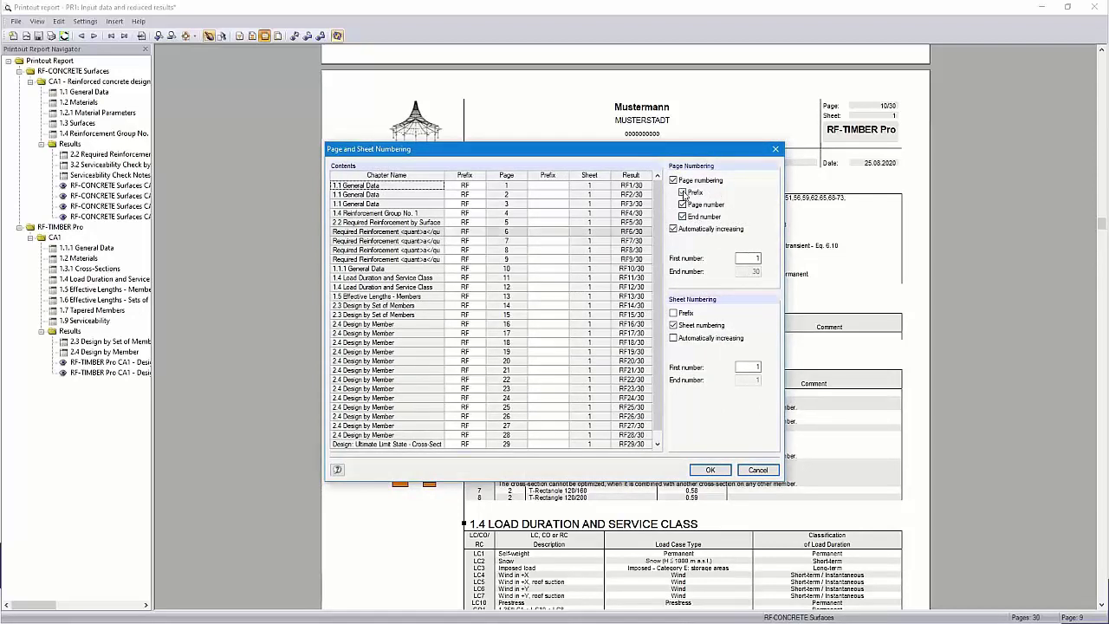
click(683, 193)
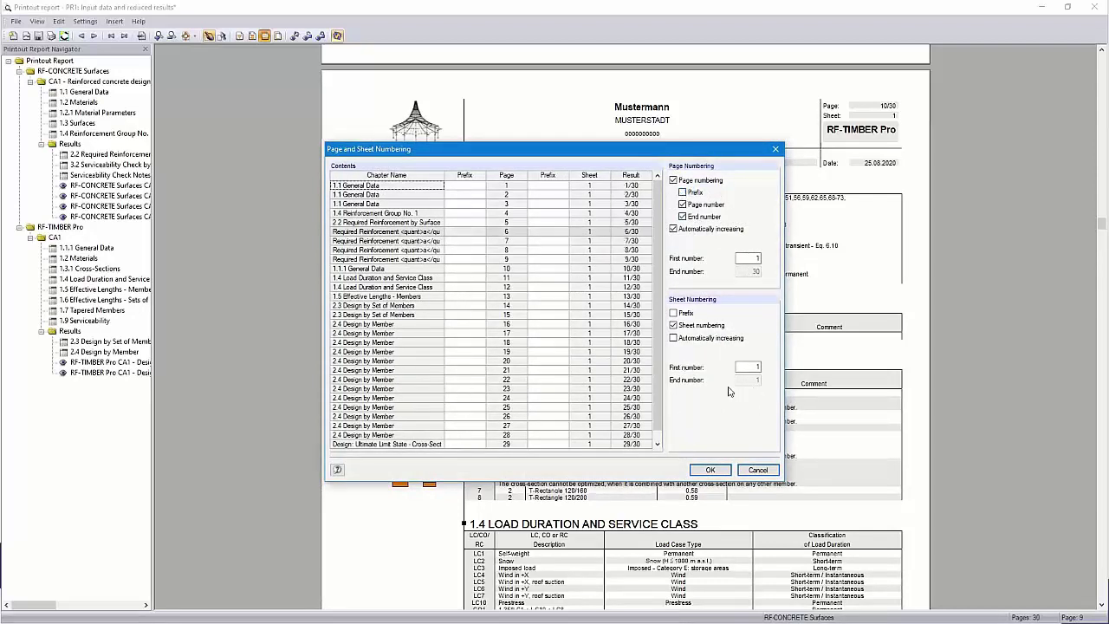
click(709, 471)
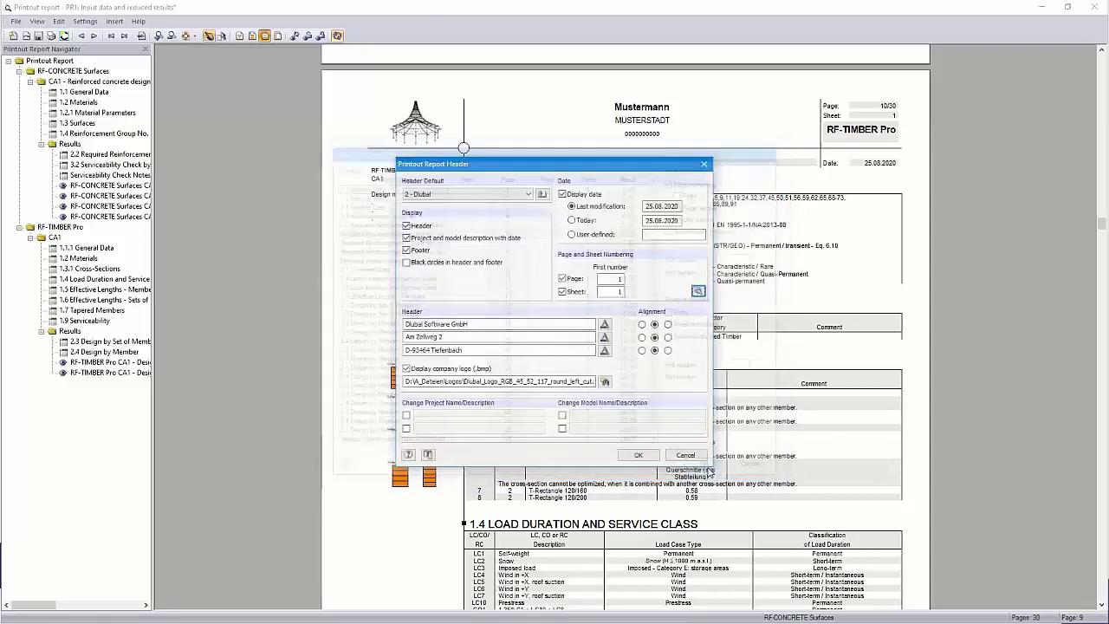
click(636, 452)
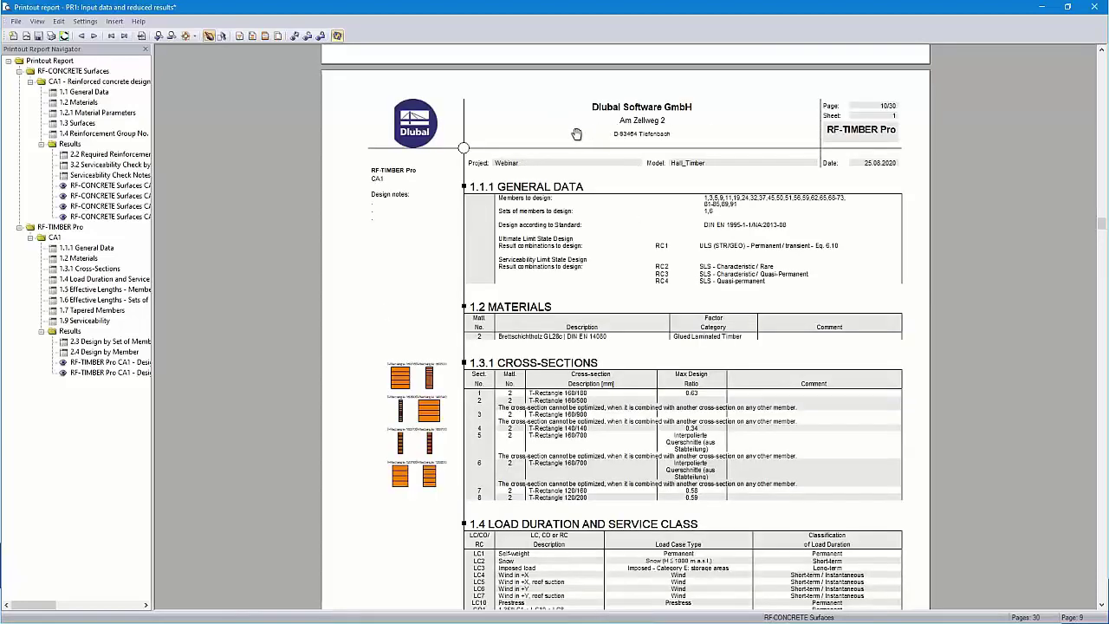
- Open the cover sheet settings and enter the project as New Storage Building with its postal address
click(251, 38)
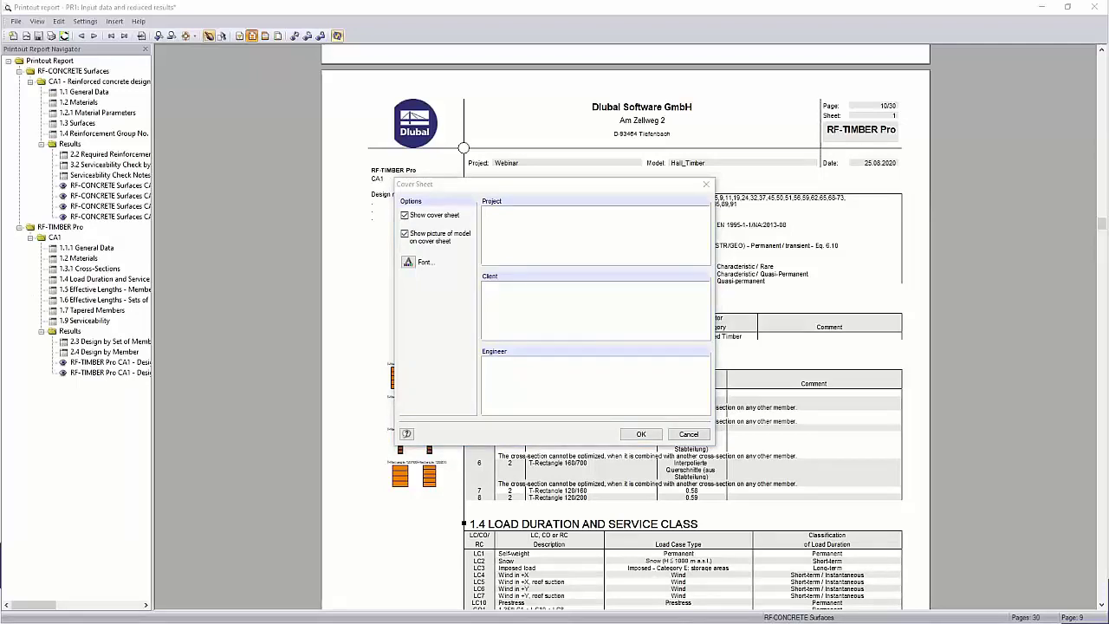
click(553, 217)
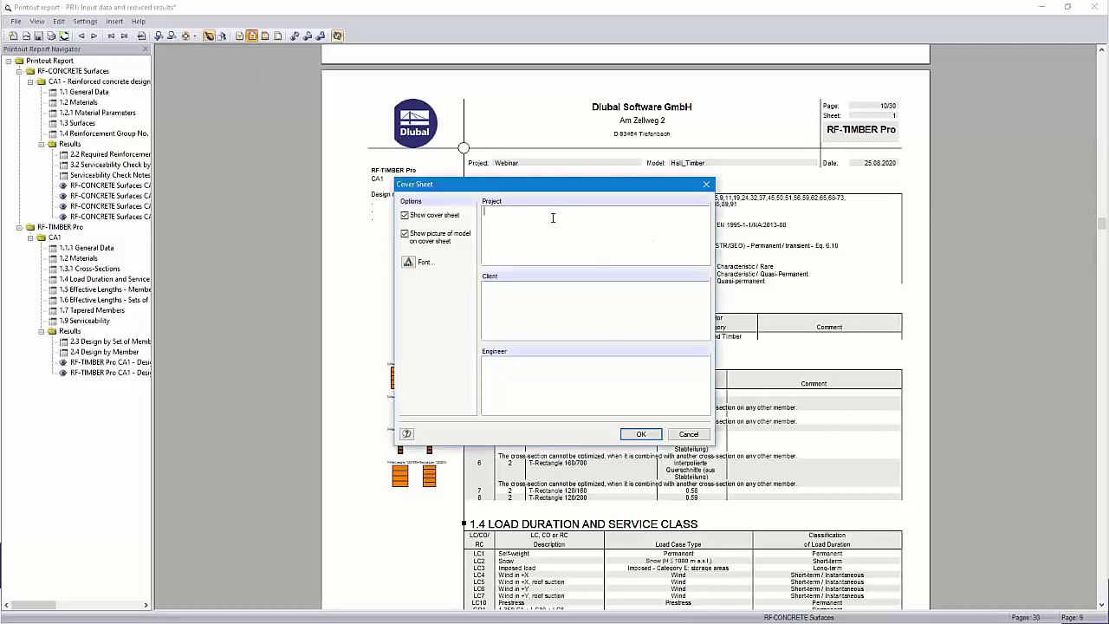
text(New Storage Building 123 Main St Anytown NY 12345)
key(alt+Tab)
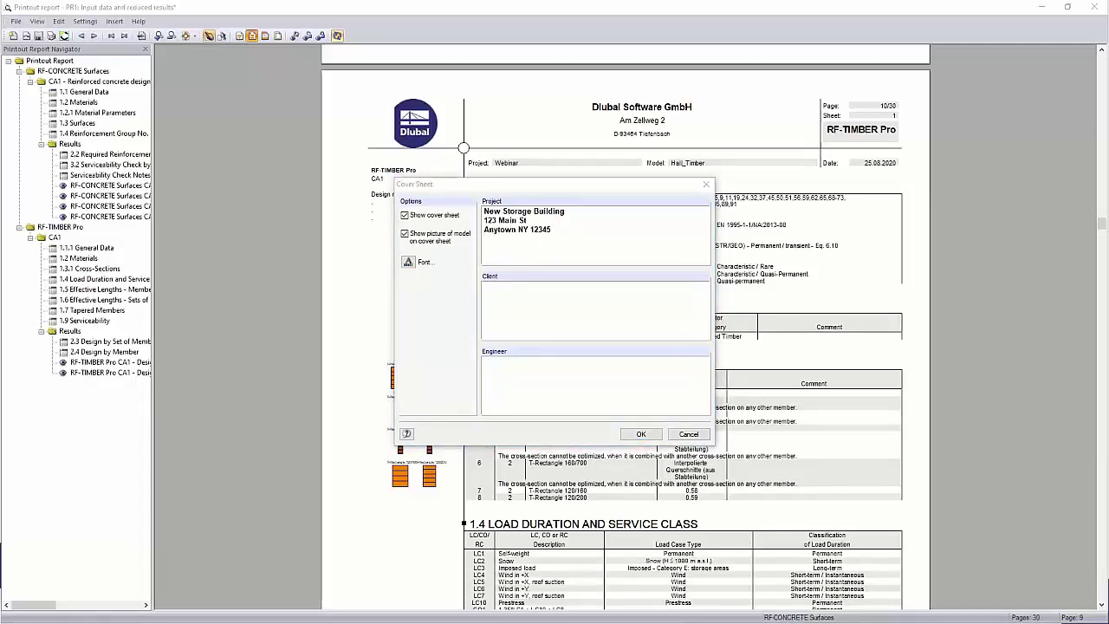
- Enter the client's name and address and the engineer's name with Dlubal Software GmbH, apply the cover sheet and view its full page
click(519, 304)
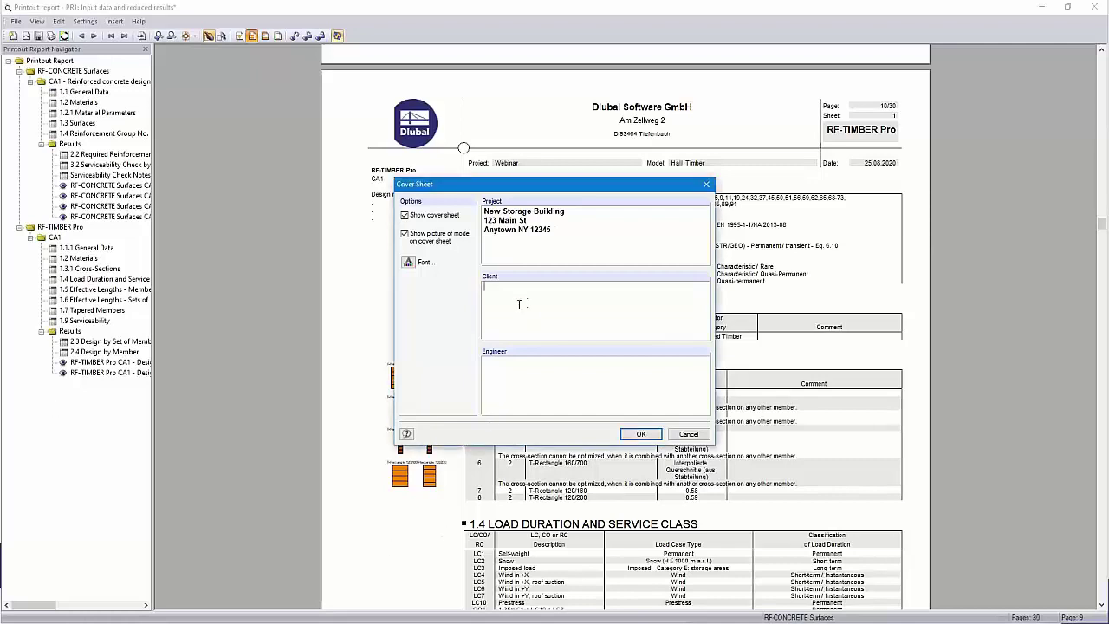
text(Mr. John Doe 123 Main St Anytown NY 12345)
key(alt+Tab)
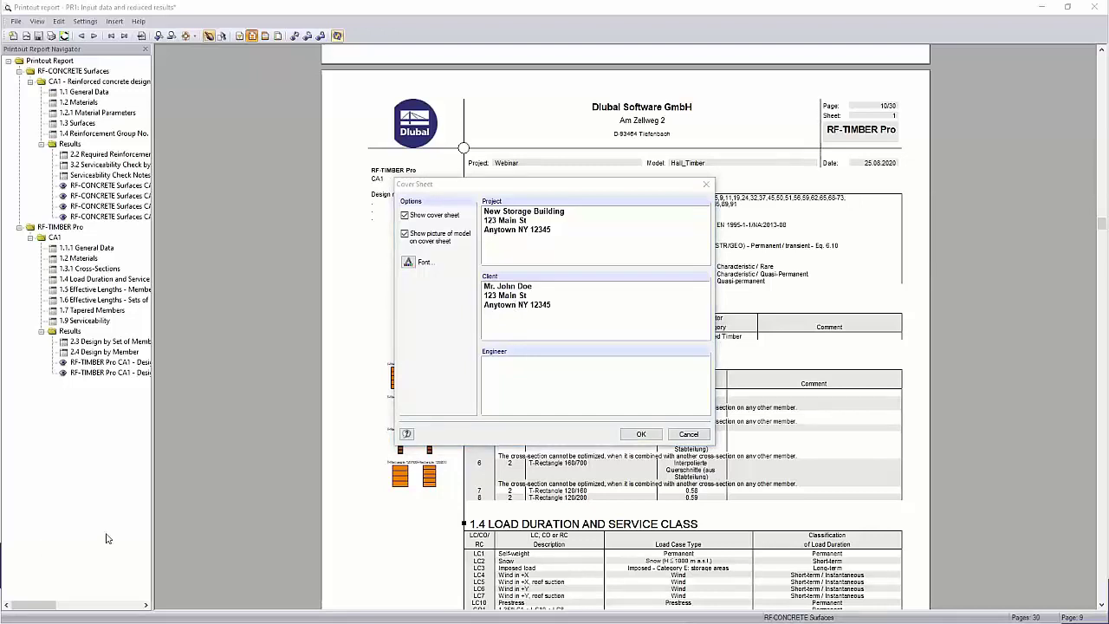
click(502, 384)
text(Dipl.-Ing. (FH) Andreas Hörold Dlubal Software GmbH)
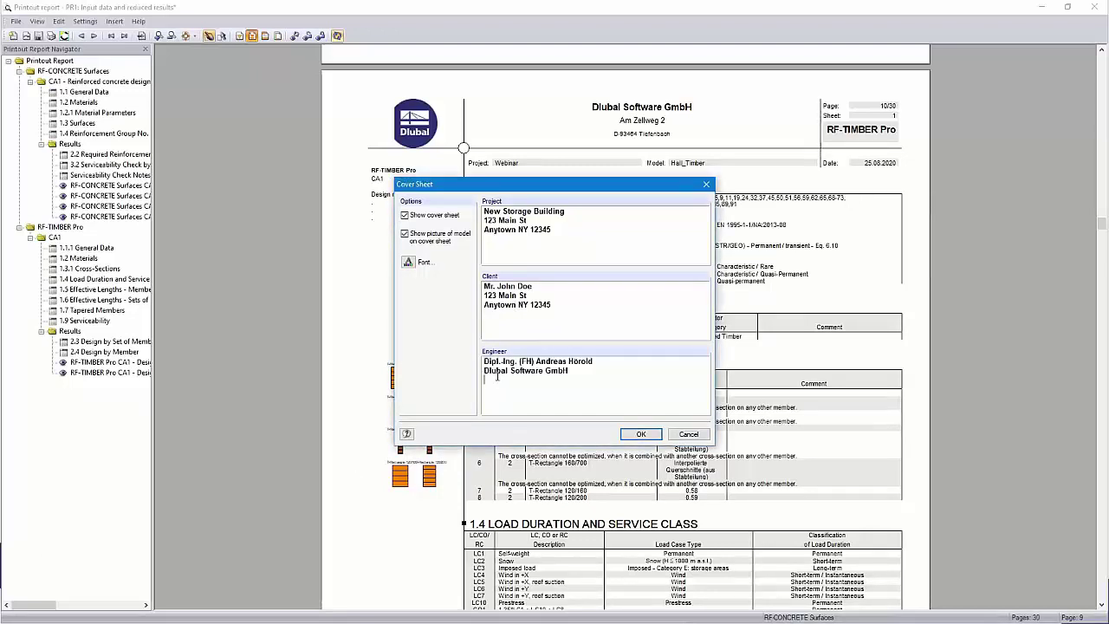
click(641, 434)
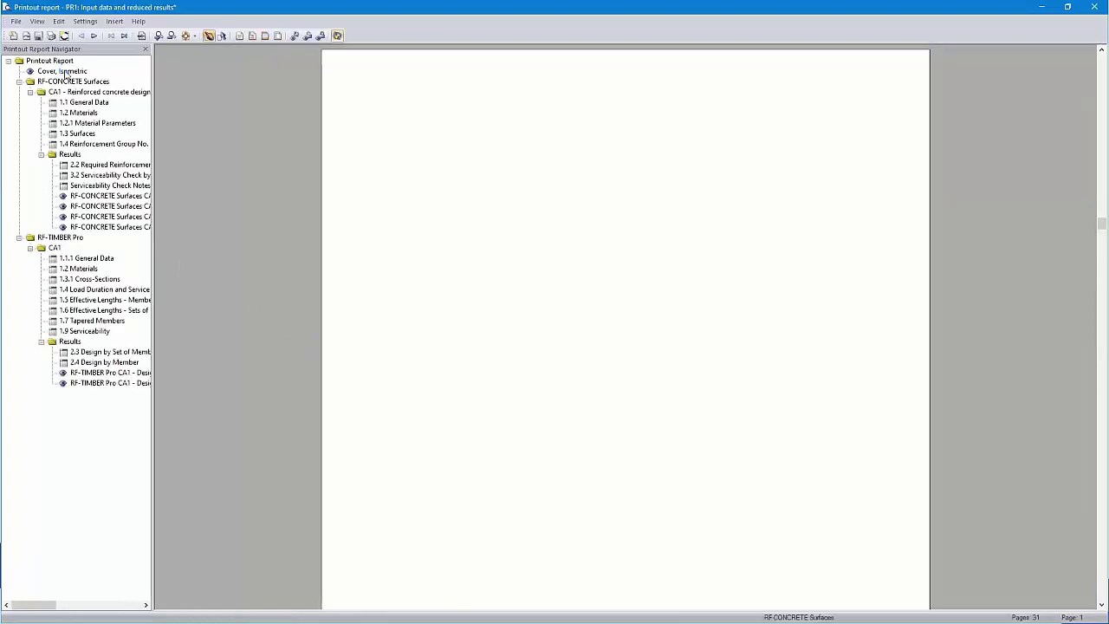
click(64, 72)
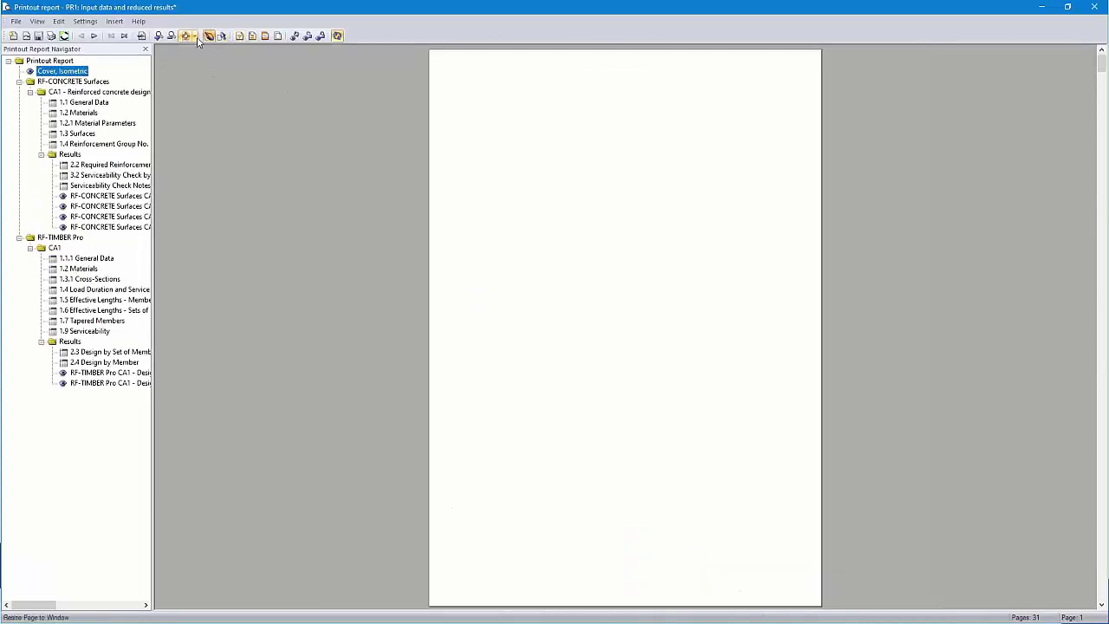
click(184, 35)
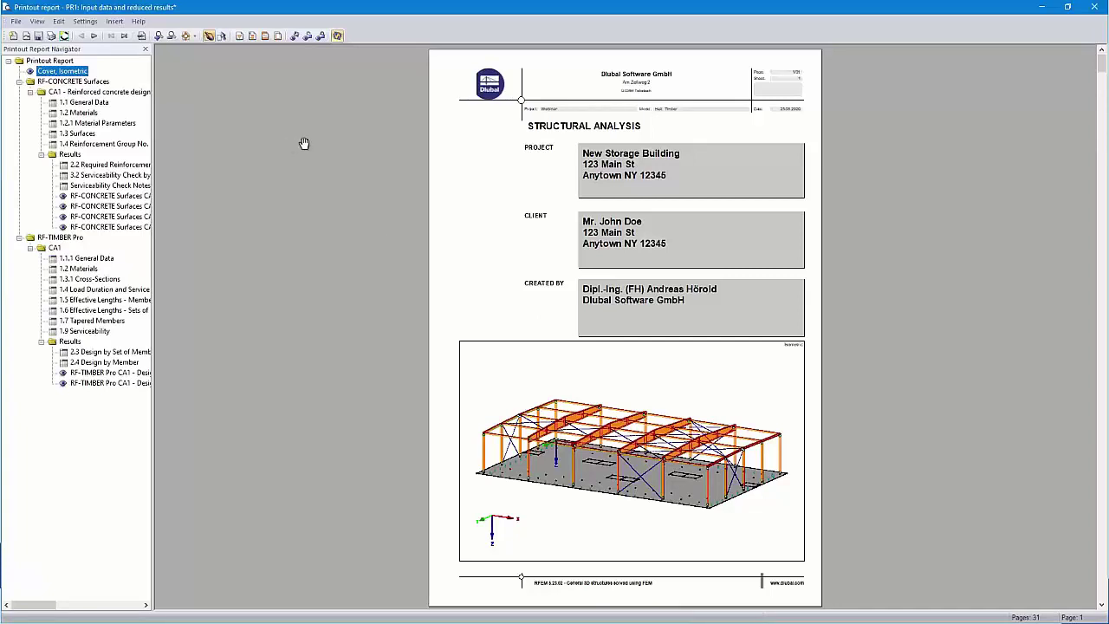
- Insert a text block titled "Prelinary notes" with the copied building description into the report and go to it
click(112, 22)
click(112, 22)
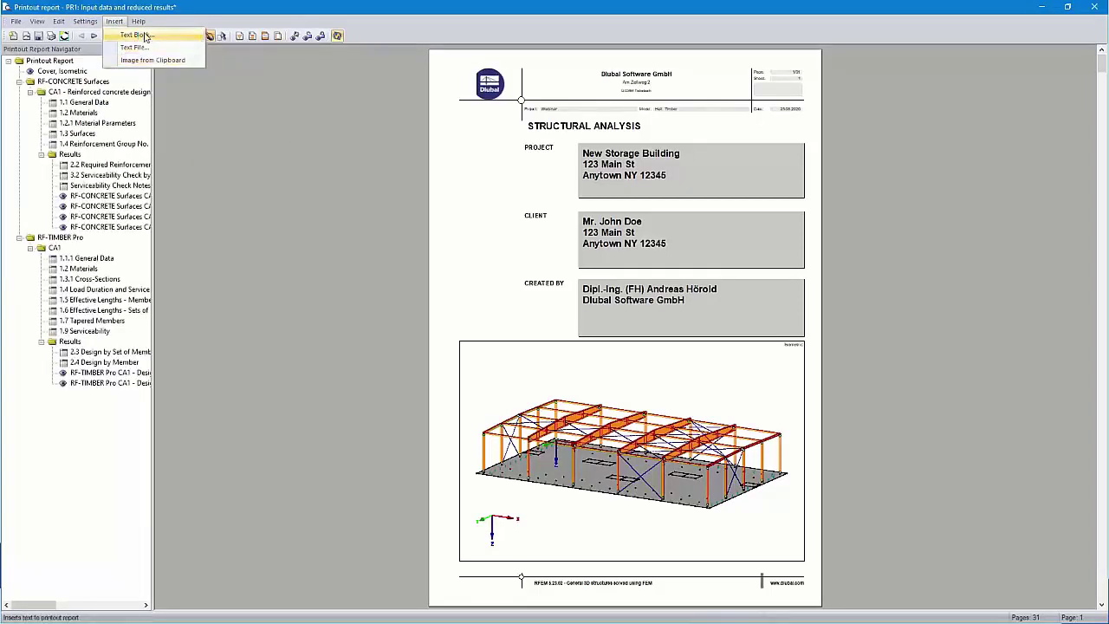
click(139, 36)
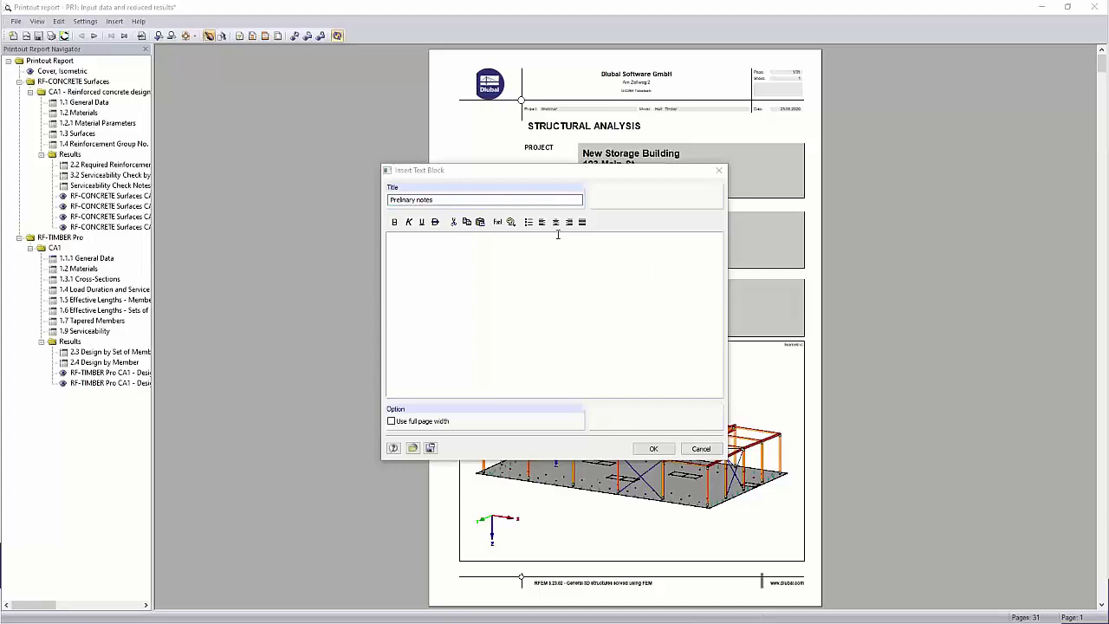
click(498, 243)
key(ctrl+v)
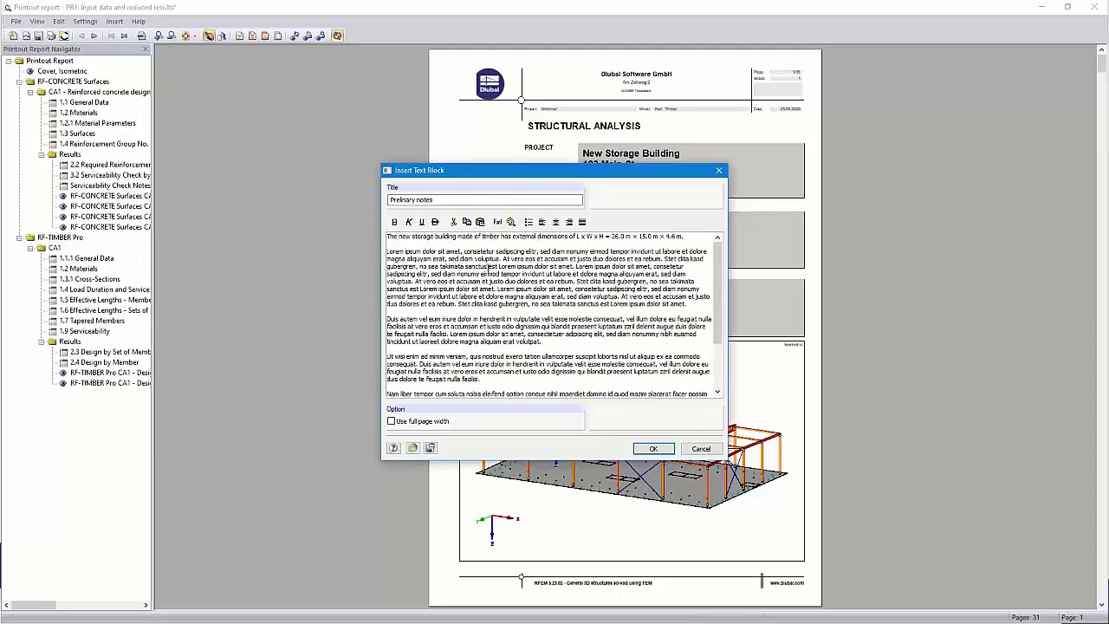
click(654, 448)
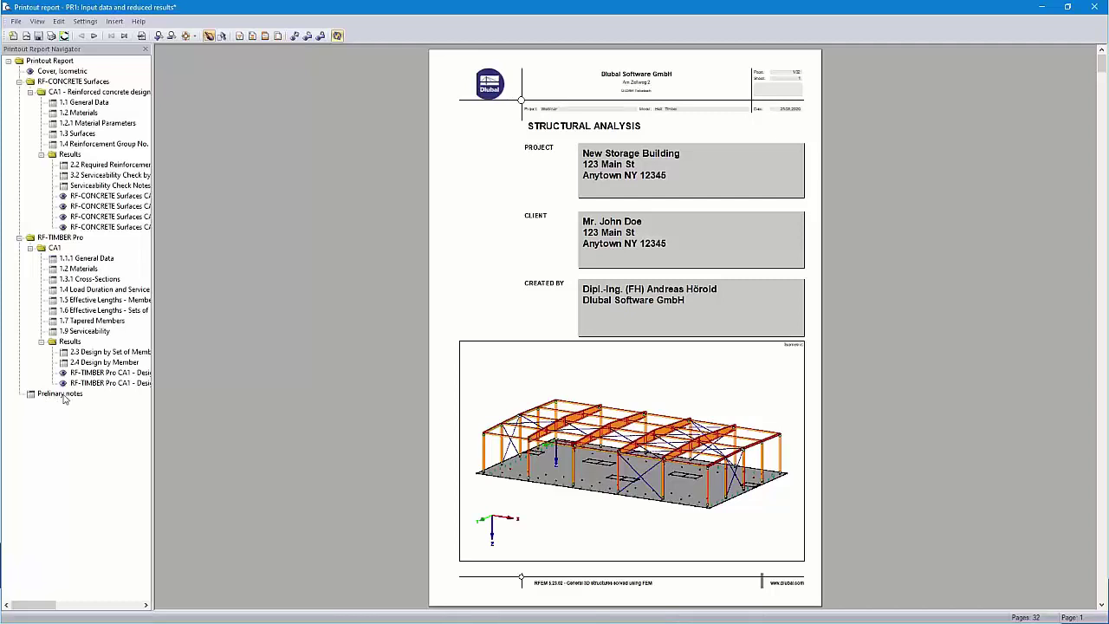
click(63, 394)
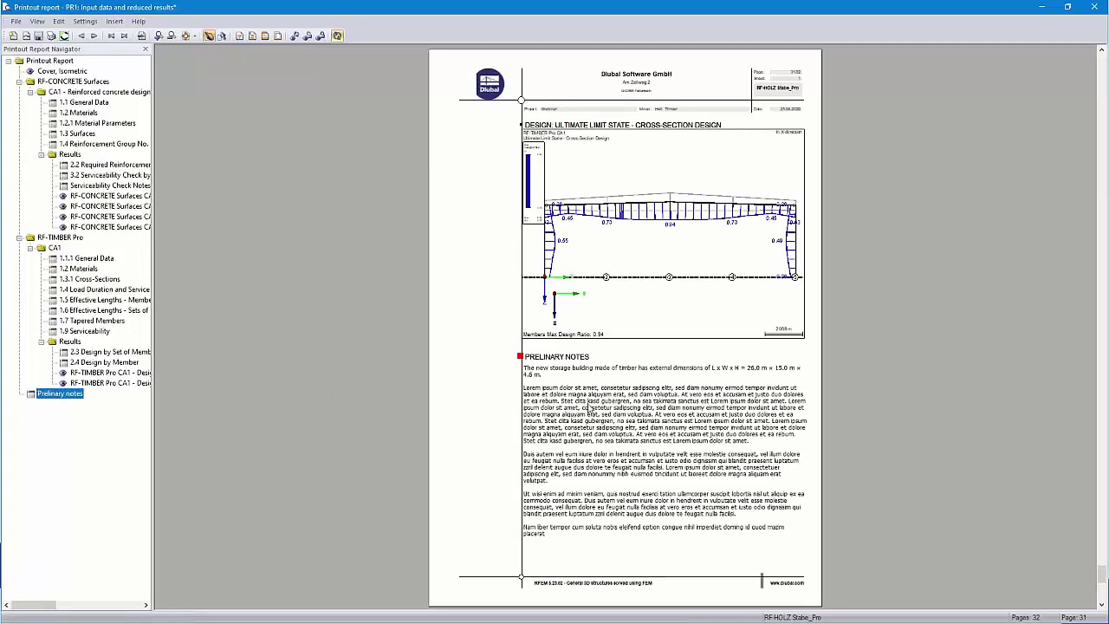
scroll(597, 418, down, 8)
scroll(600, 420, up, 7)
scroll(600, 422, up, 2)
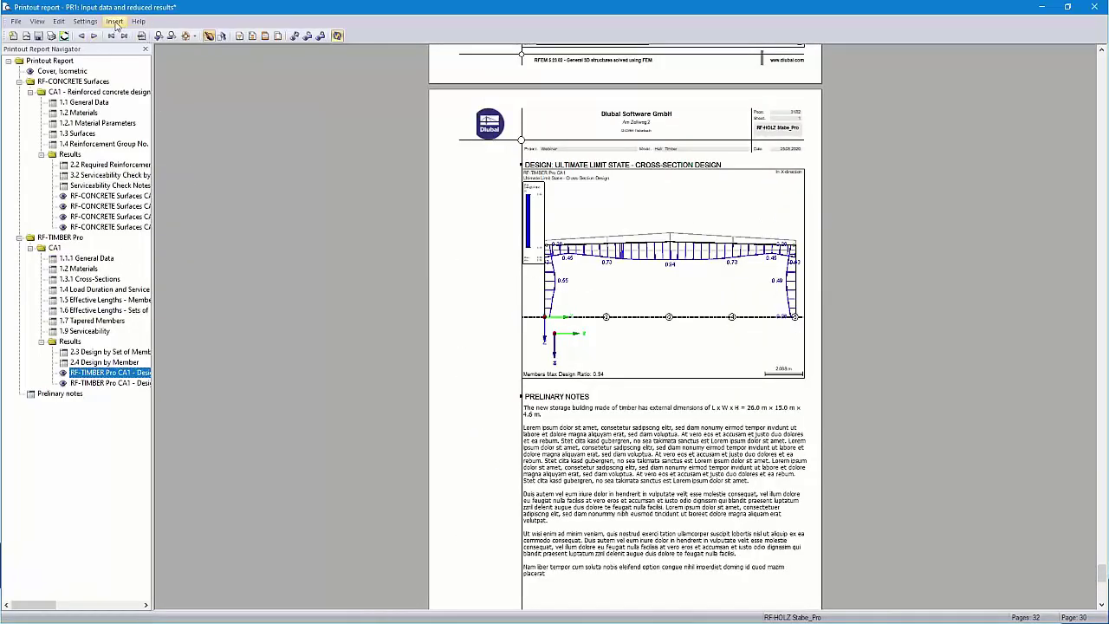
click(115, 22)
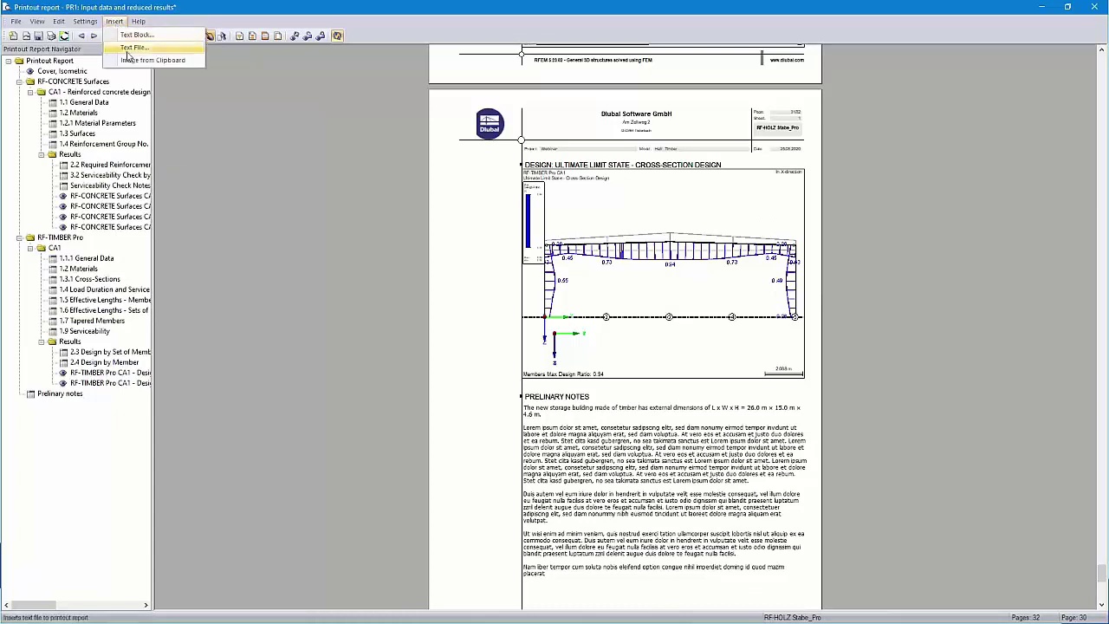
click(277, 194)
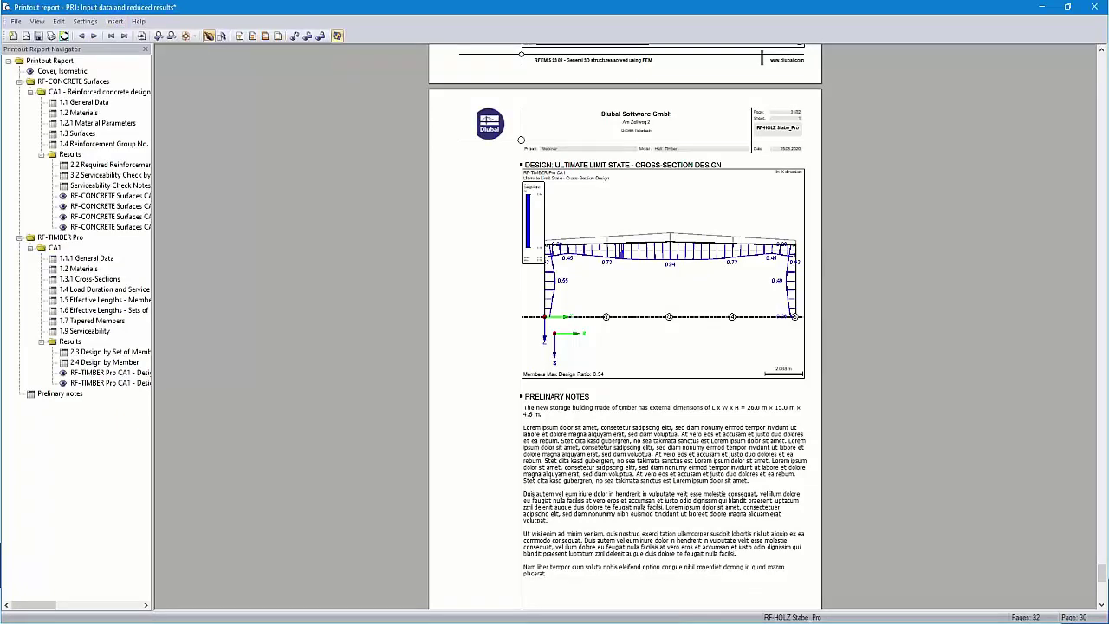
- Switch to the Dlubal website in the browser and open the Geo-Zone Tool for snow, wind, and seismic zone maps
key(alt+Tab)
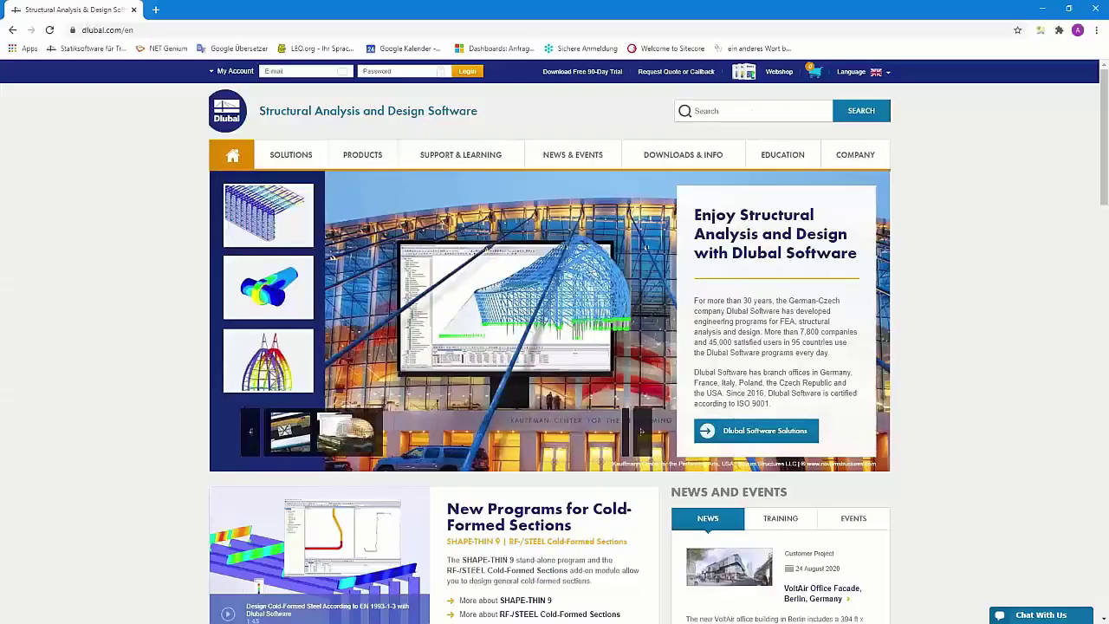
mouse_move(293, 163)
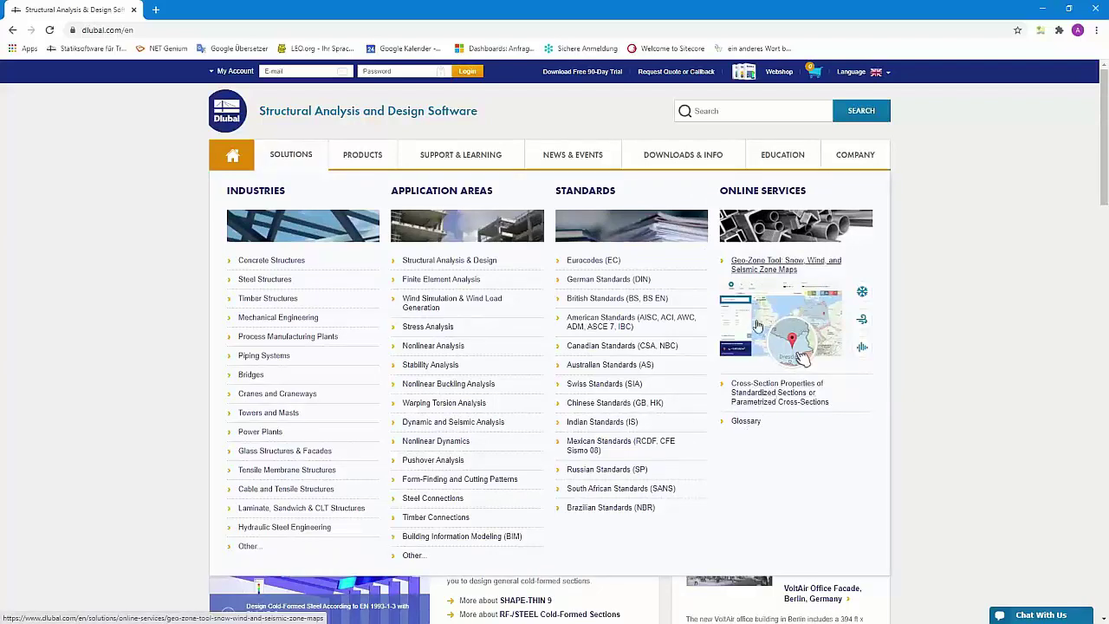
click(760, 267)
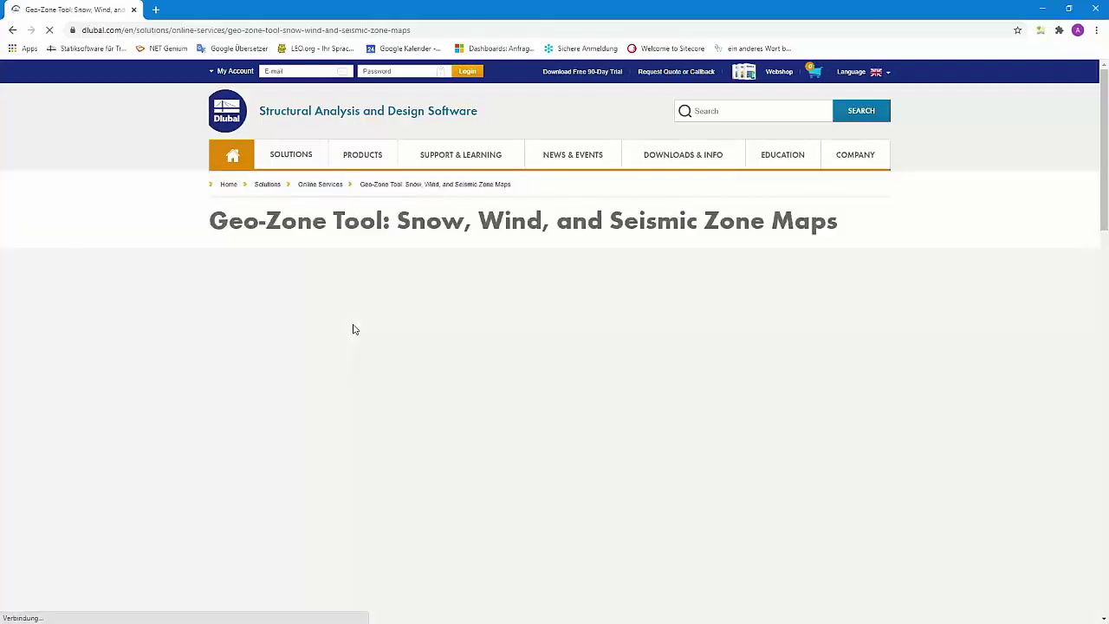
scroll(354, 329, down, 2)
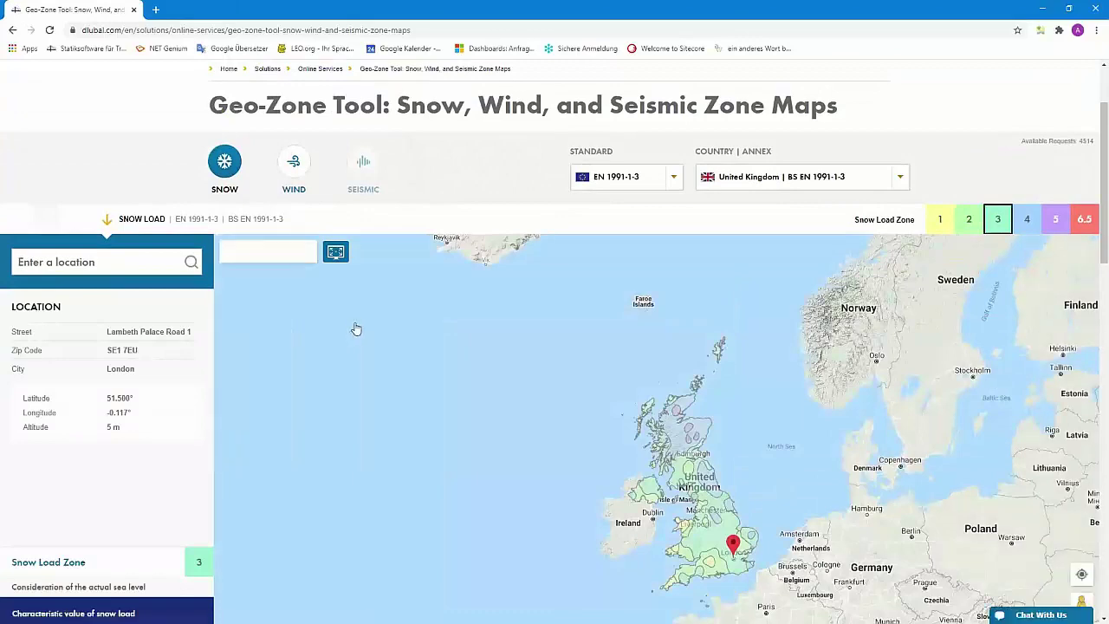
scroll(355, 330, down, 1)
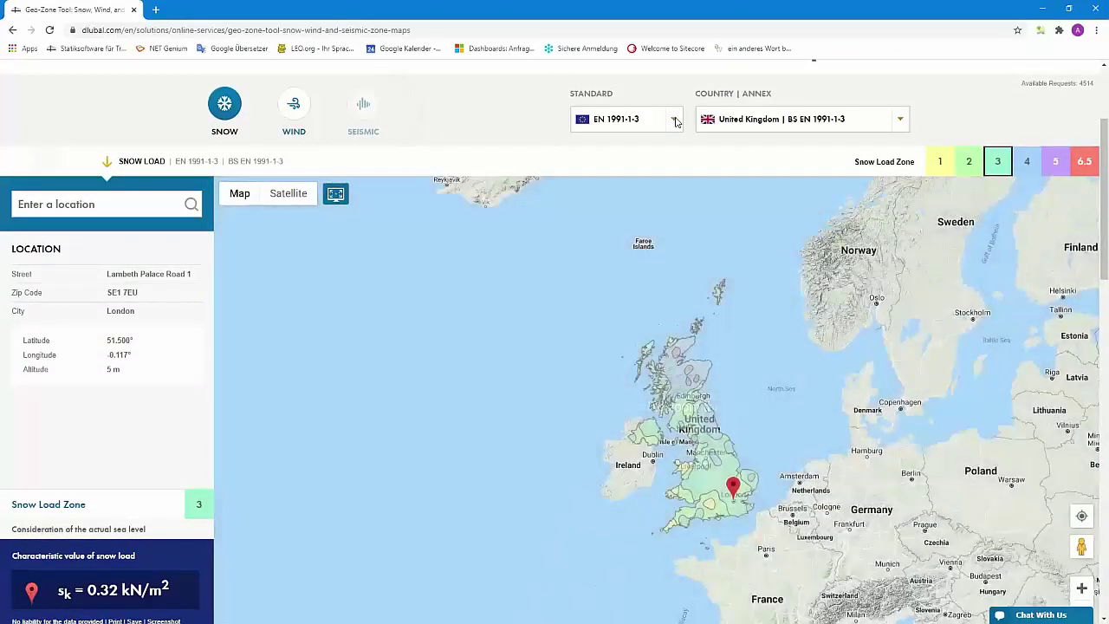
- Select EN 1991-1-3 as the snow load standard and Germany | DIN EN 1991-1-3 as the national annex
click(673, 119)
scroll(639, 252, down, 1)
scroll(638, 251, up, 1)
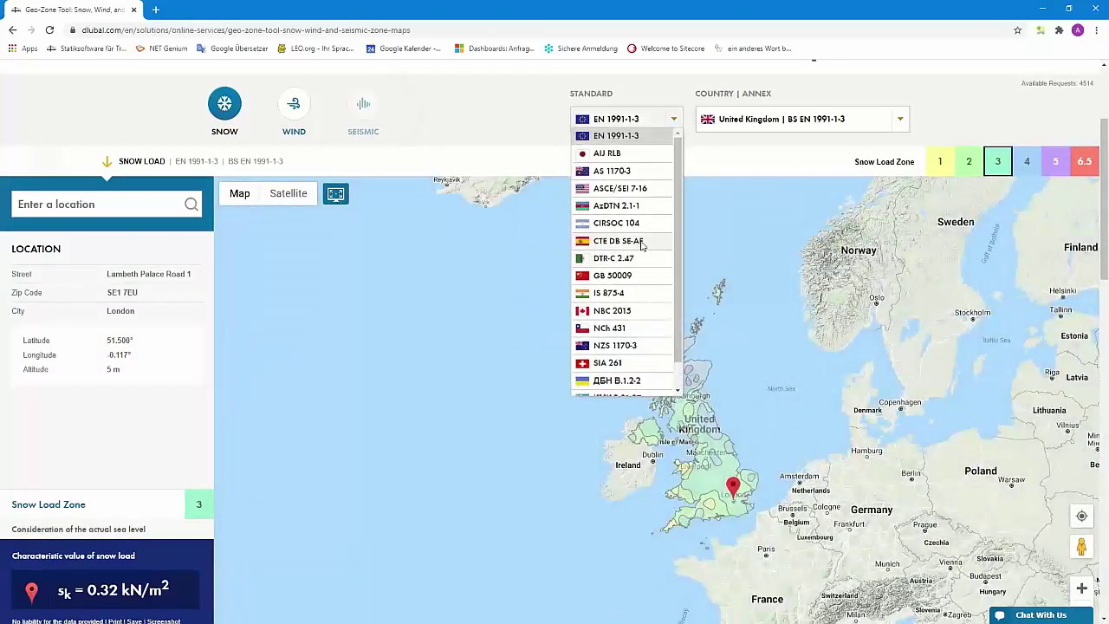
click(632, 137)
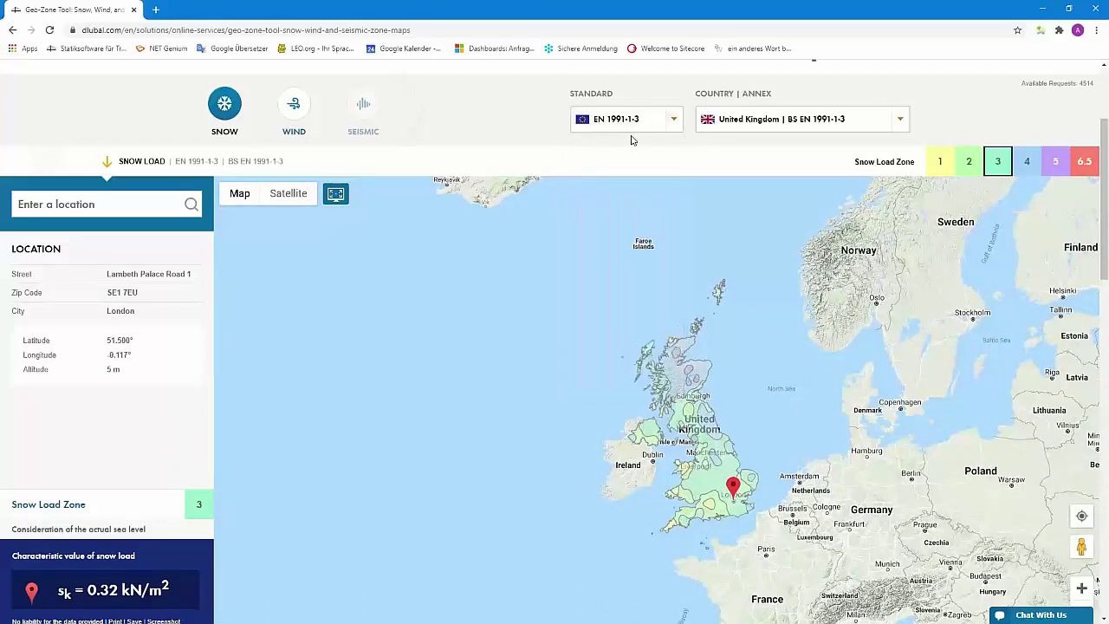
click(877, 123)
scroll(839, 190, down, 3)
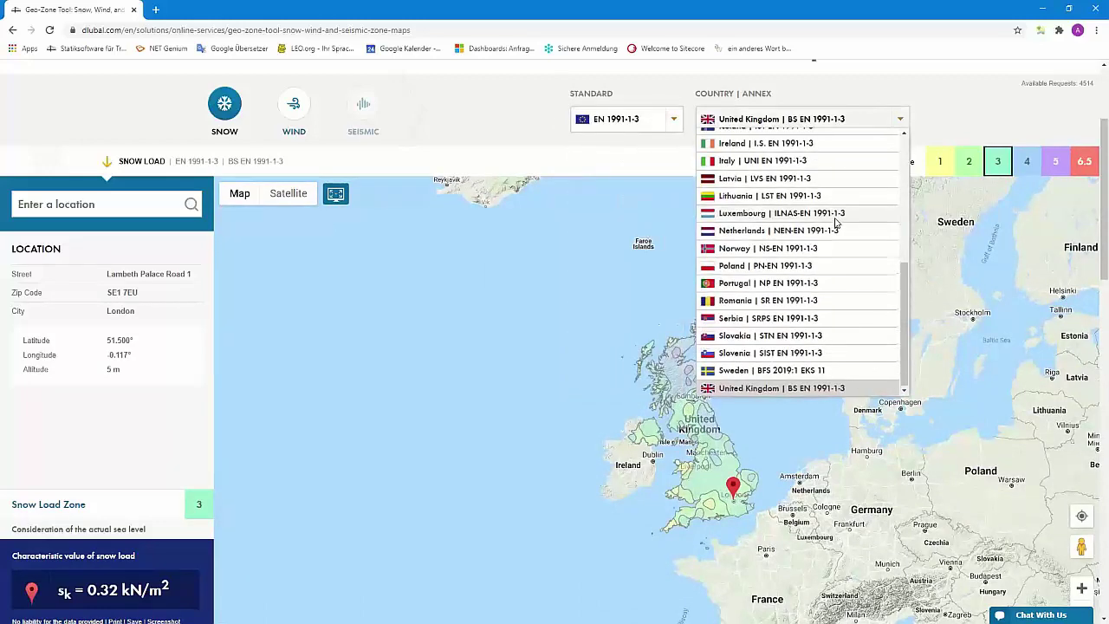
scroll(836, 224, up, 3)
scroll(833, 223, down, 3)
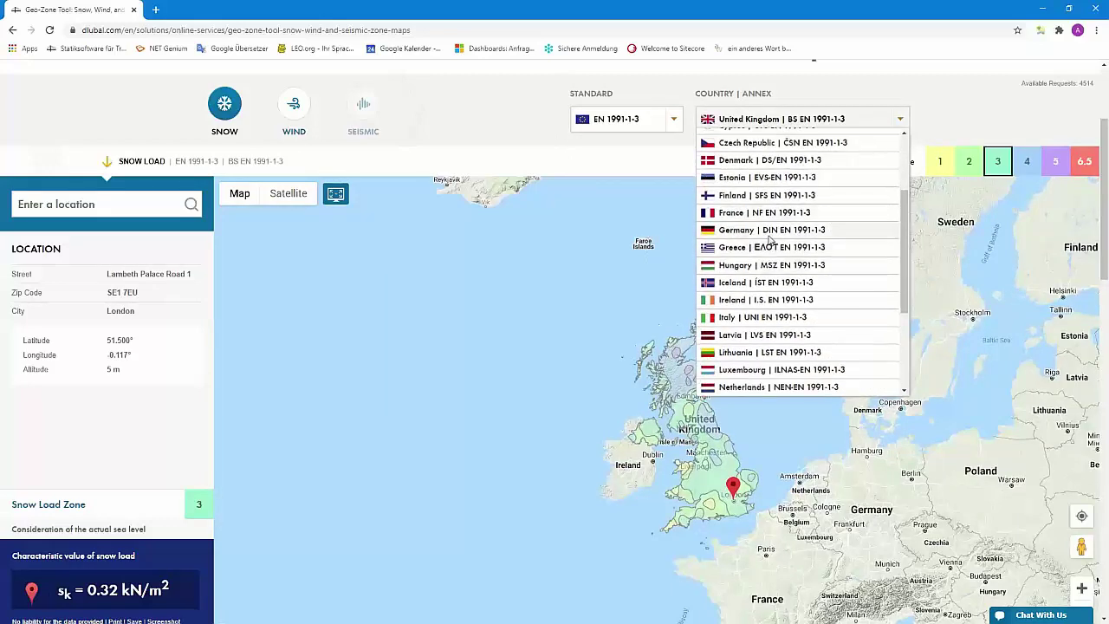
click(832, 227)
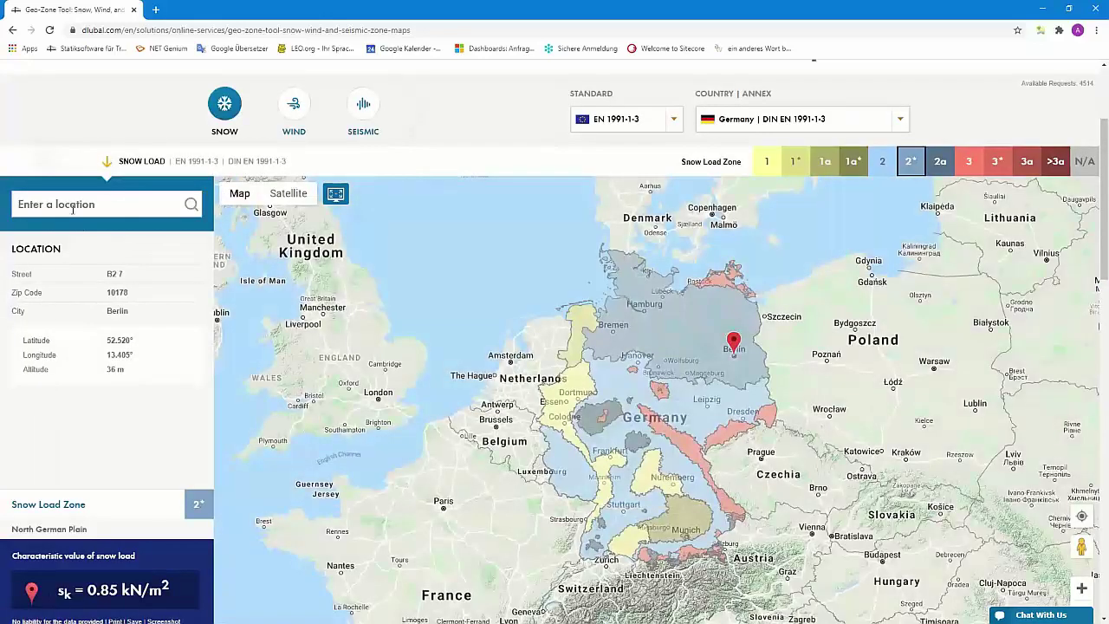
- Find the project's street address in Leipzig and set it as the location for the snow load
click(70, 205)
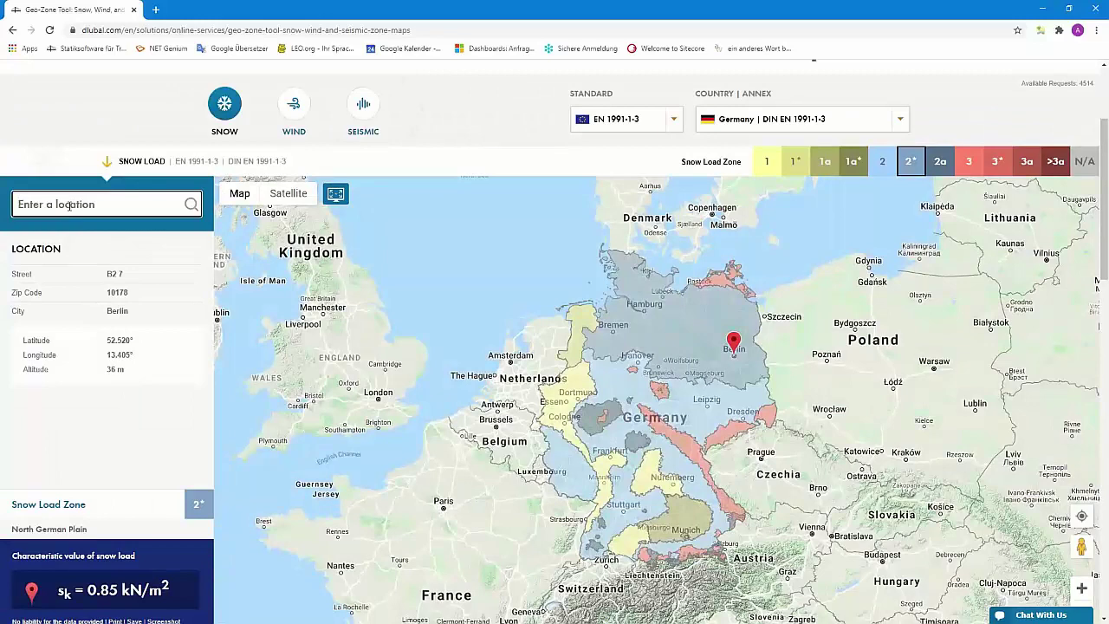
text(grimm)
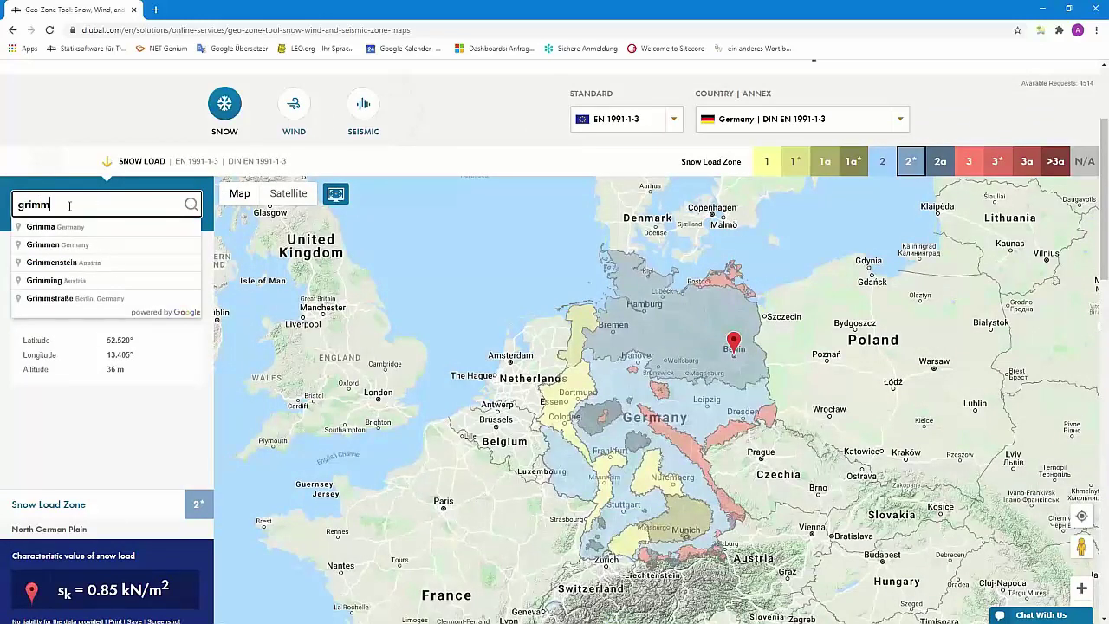
text(aisc)
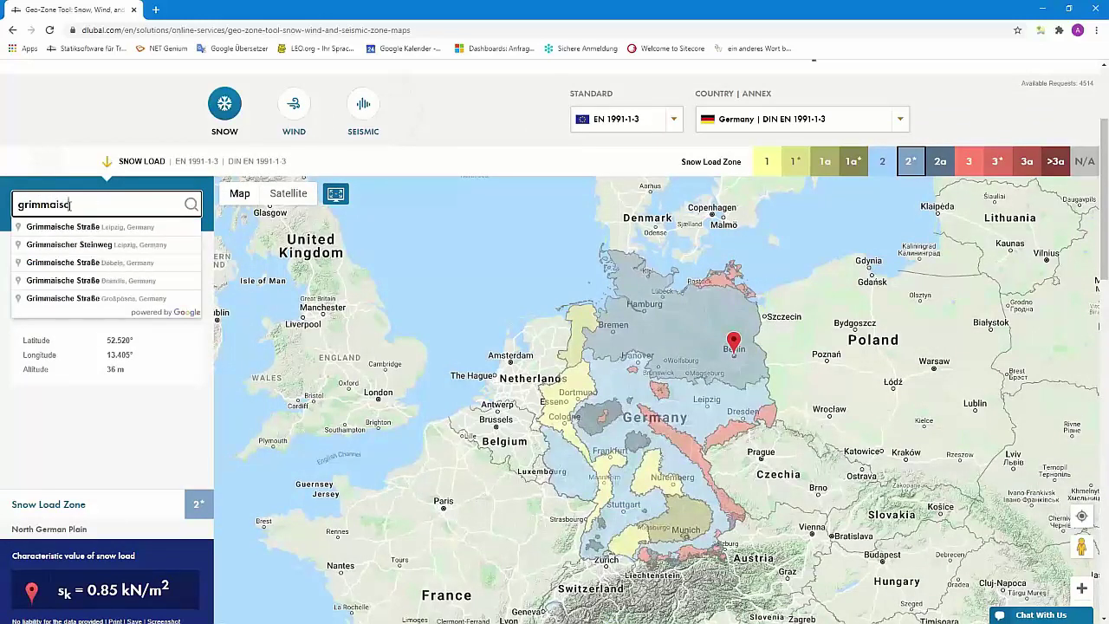
text(h)
click(118, 227)
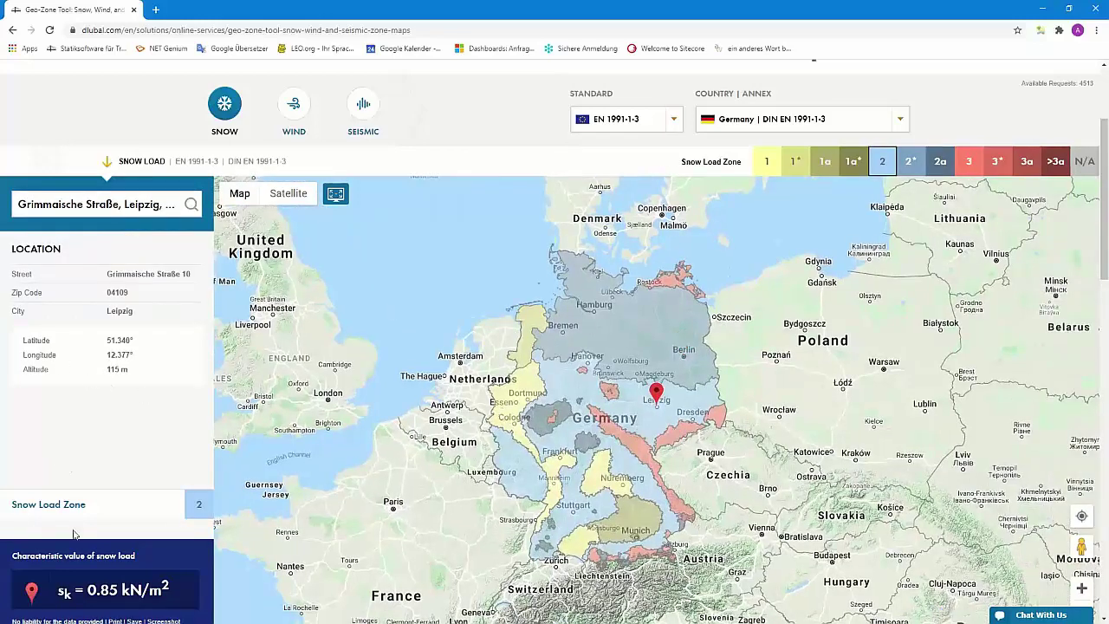
- Save a screenshot of the snow load zone result, open it in Snagit Editor and copy the entire image
scroll(124, 473, down, 1)
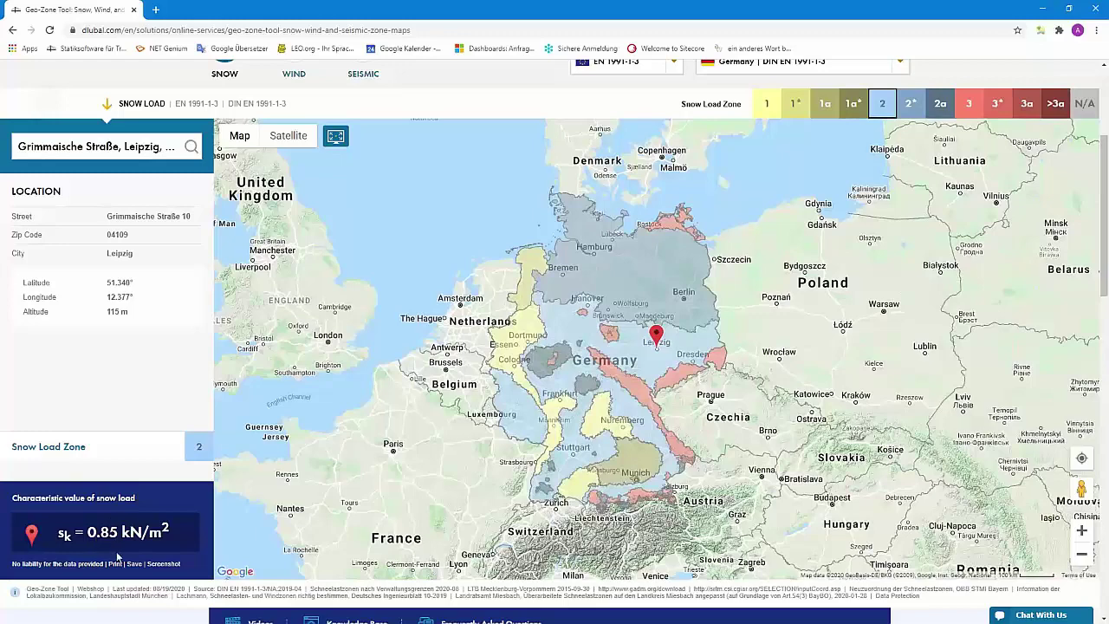
scroll(180, 543, down, 3)
scroll(154, 416, up, 2)
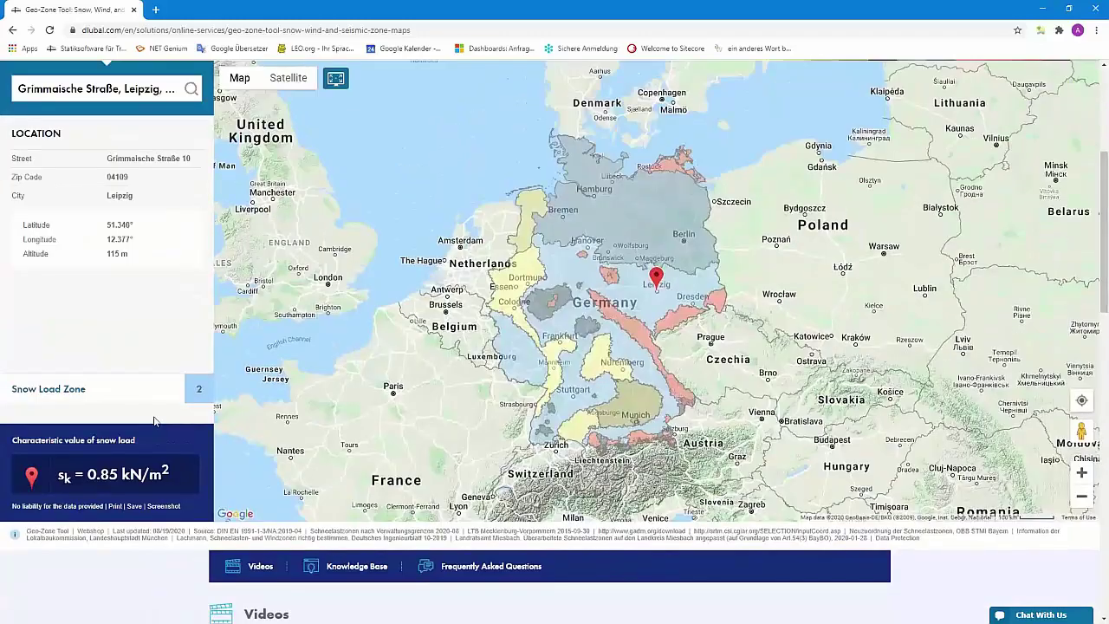
click(164, 507)
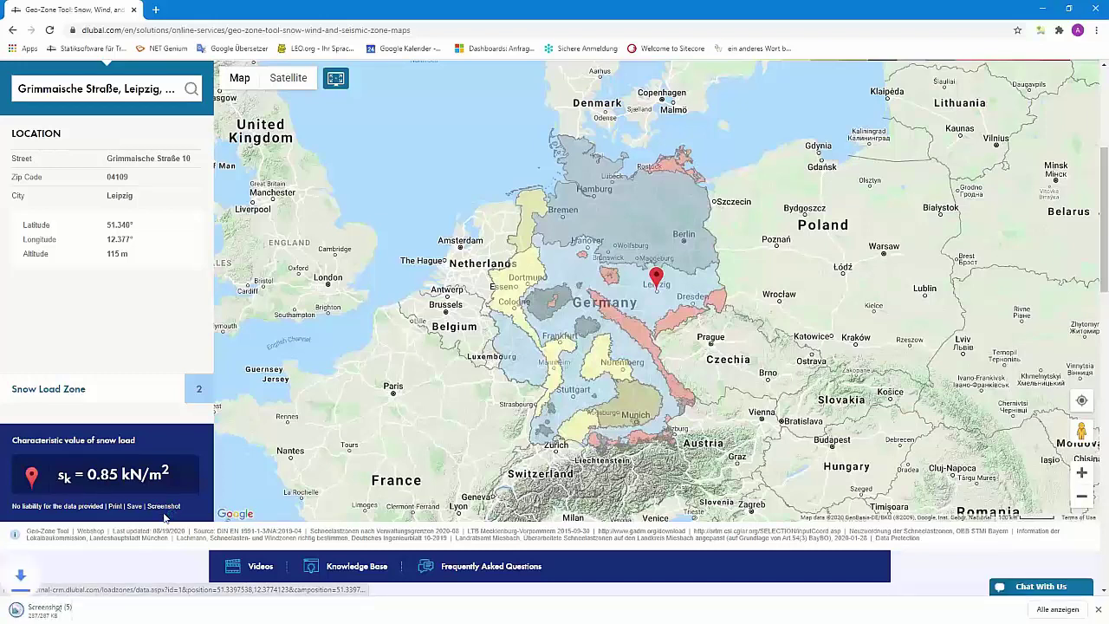
click(62, 615)
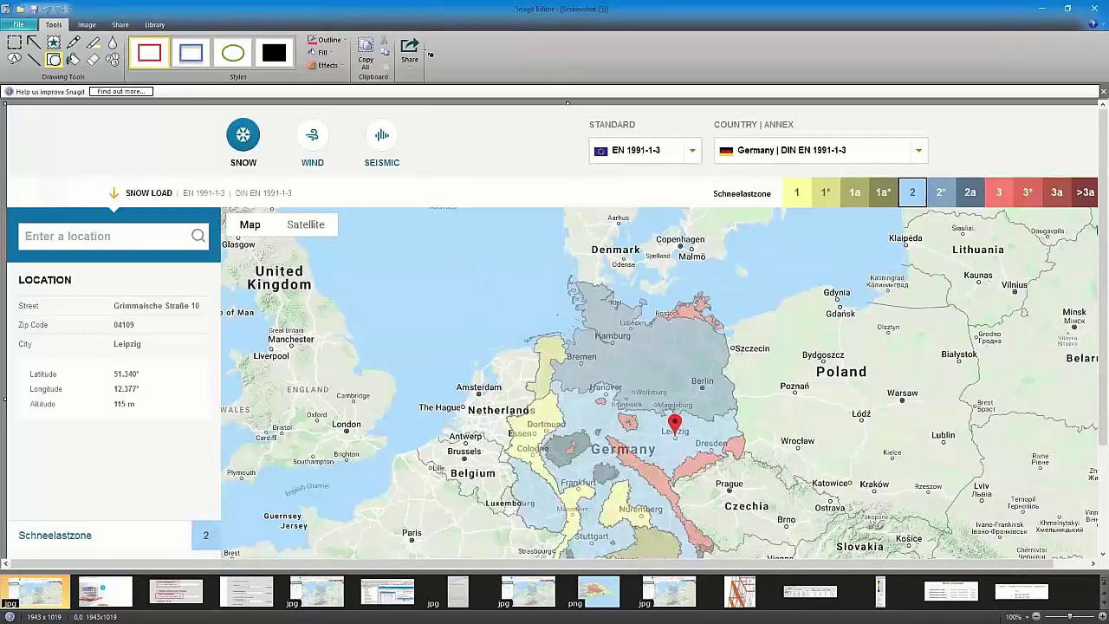
click(365, 57)
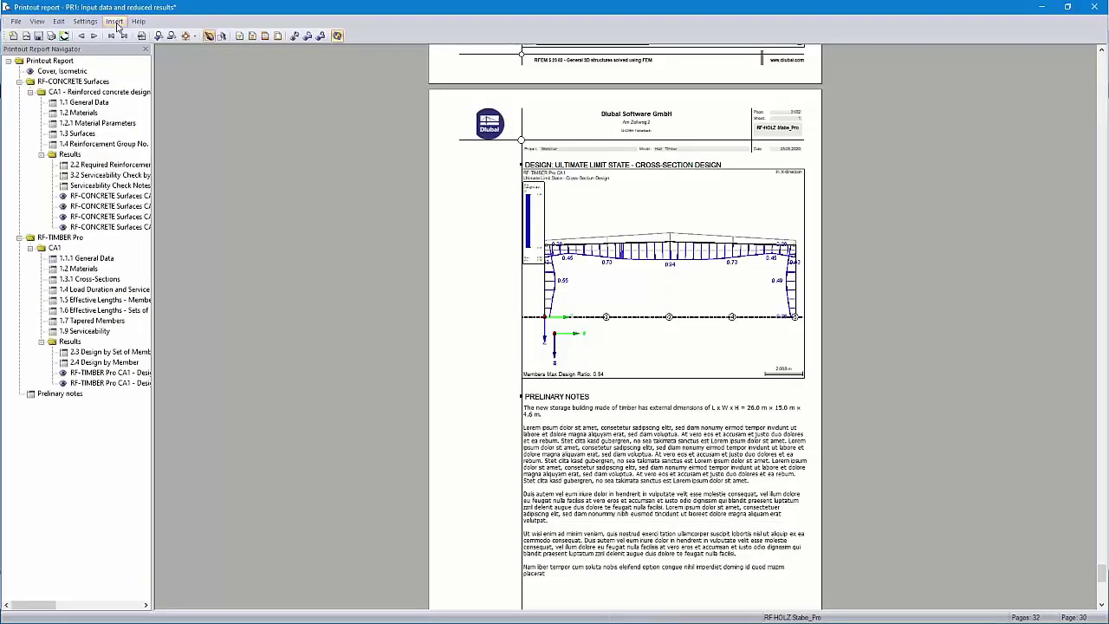
- Back in the printout report, insert the copied map as a clipboard image titled "Snow load zone"
click(116, 21)
click(144, 66)
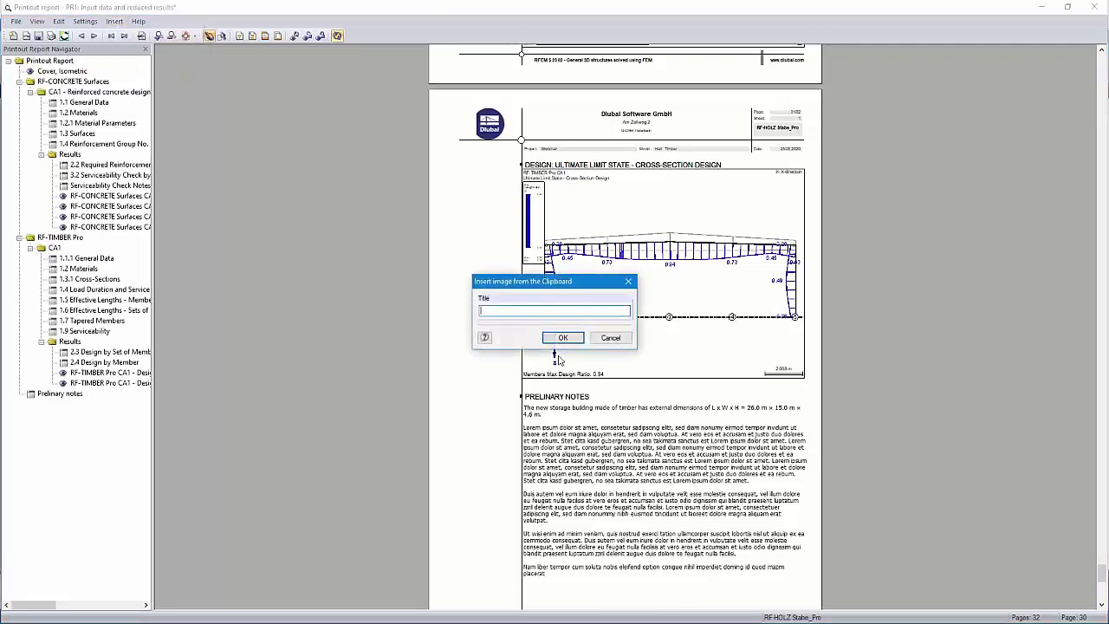
text(Snow load zo)
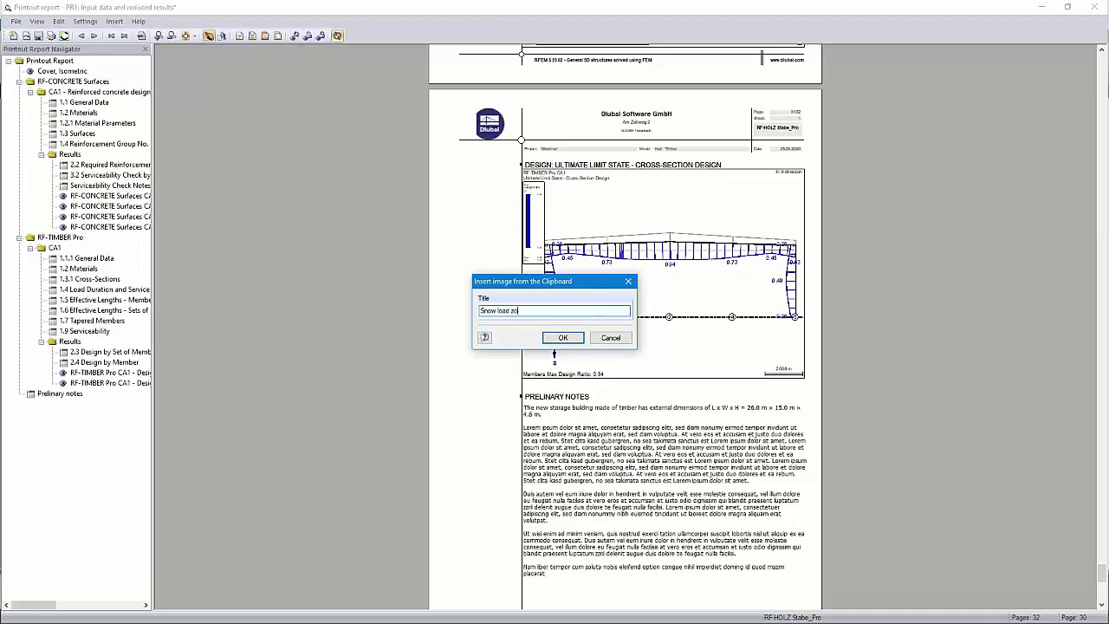
text(ne)
click(563, 337)
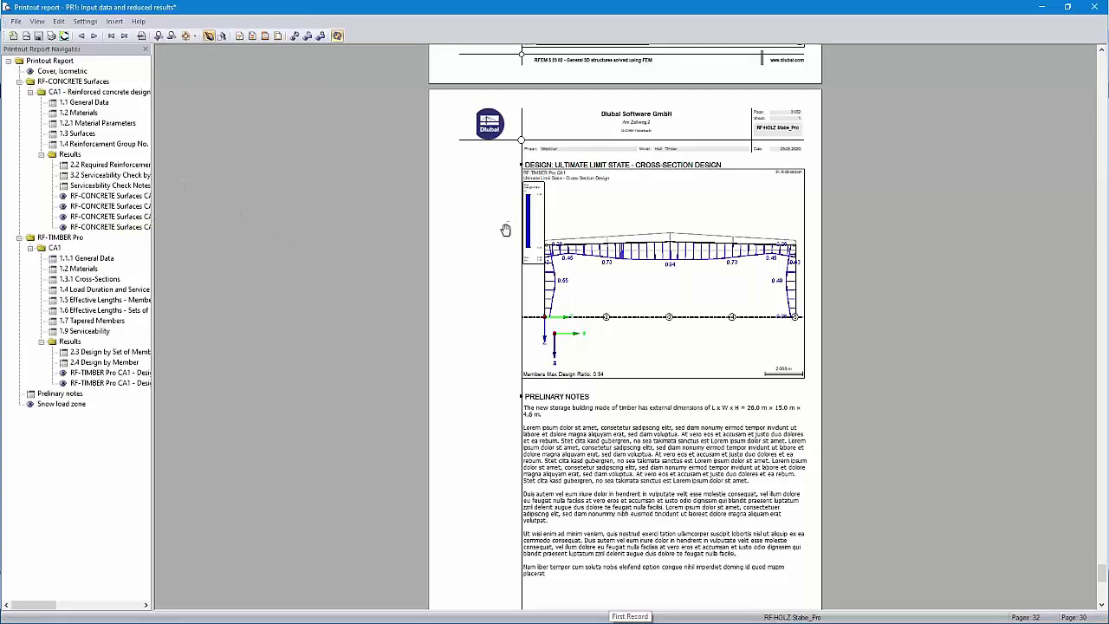
- Insert 5 pages named "test" before the RF-TIMBER Pro block 1.1.1 General Data and check the report's page numbering
click(88, 258)
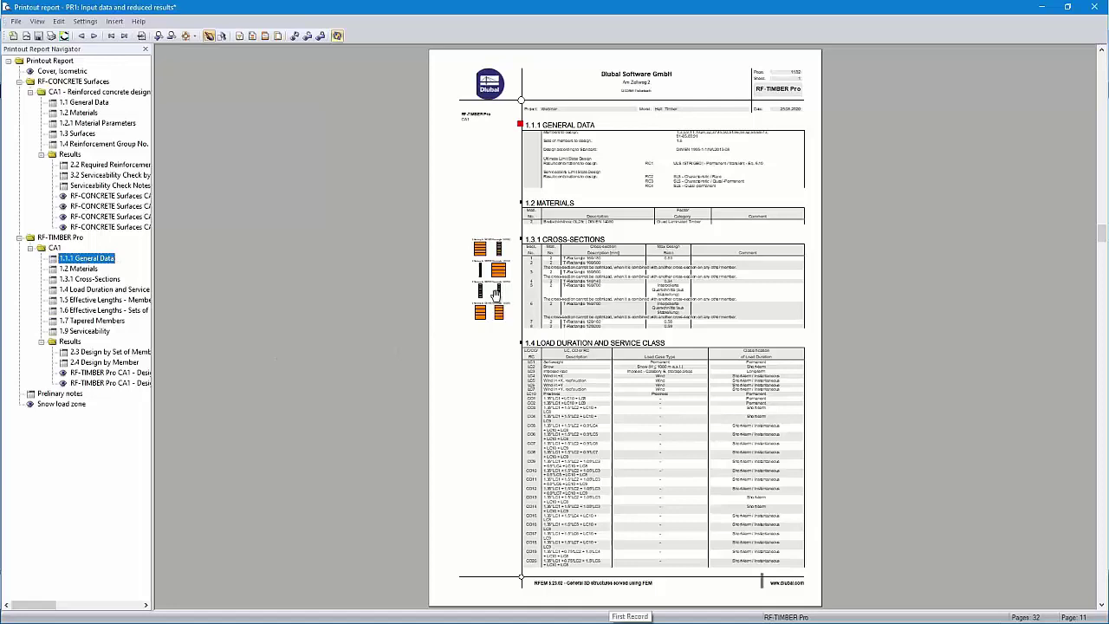
ctrl+scroll(790, 99, up, 1)
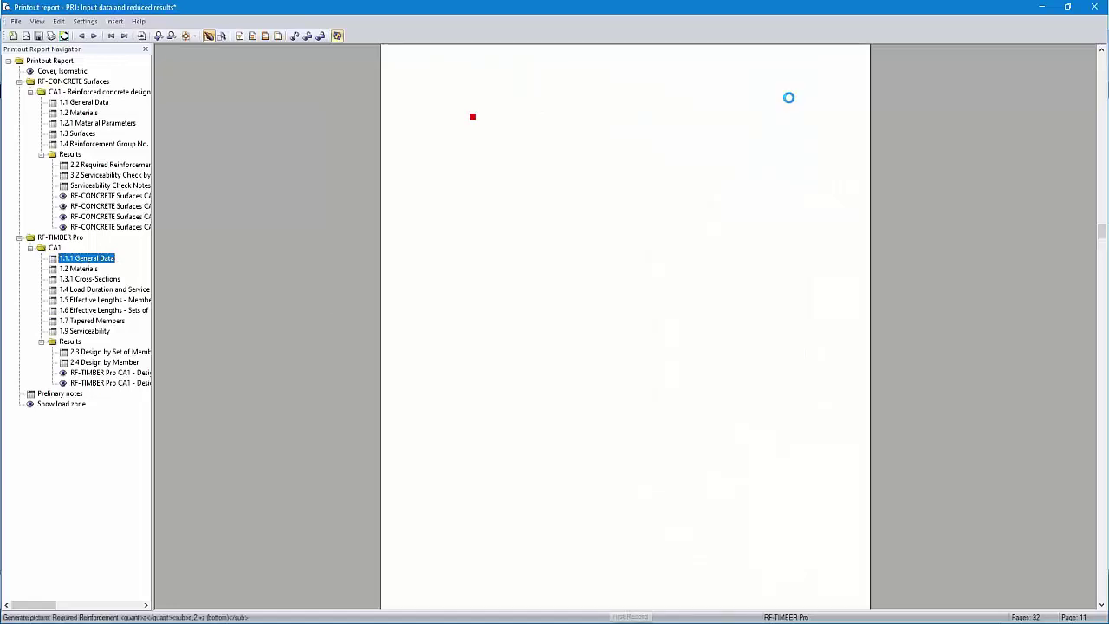
ctrl+scroll(833, 141, up, 1)
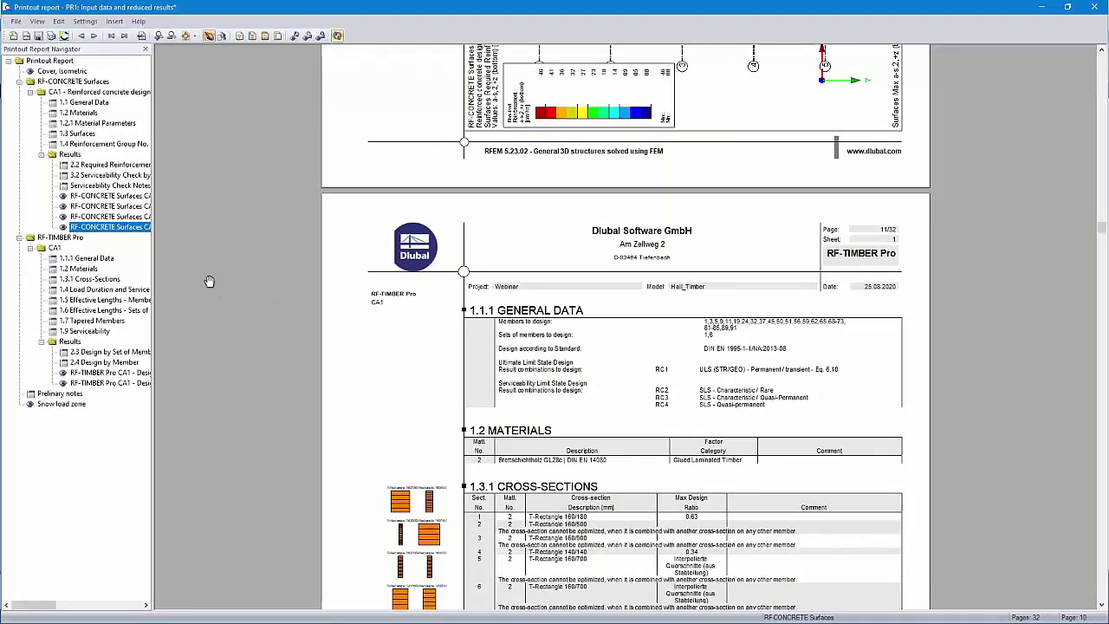
click(90, 259)
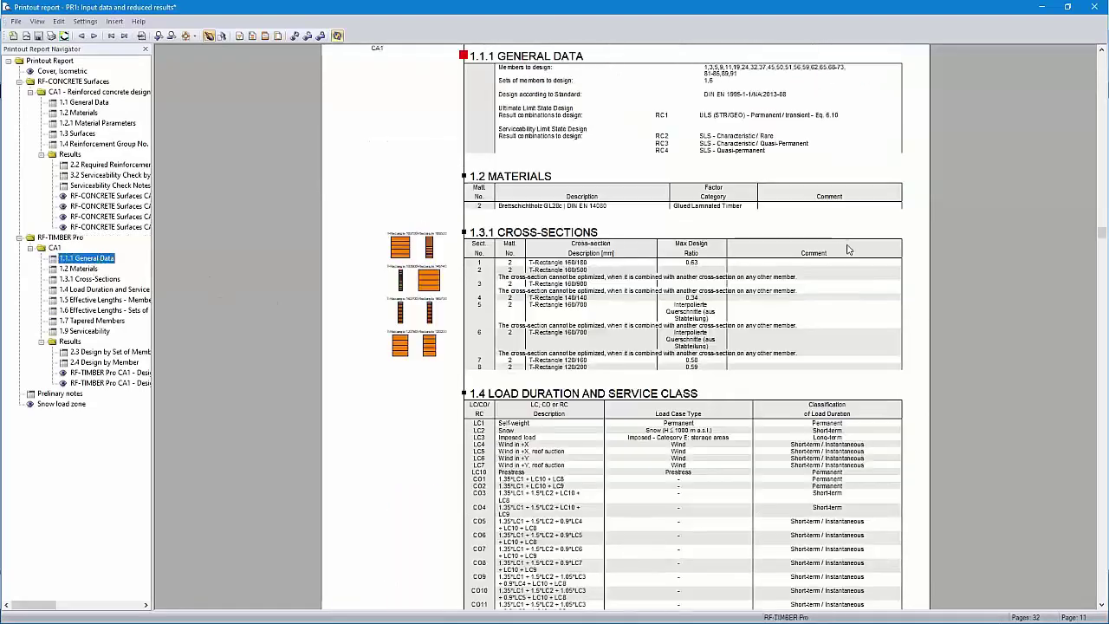
scroll(737, 277, up, 1)
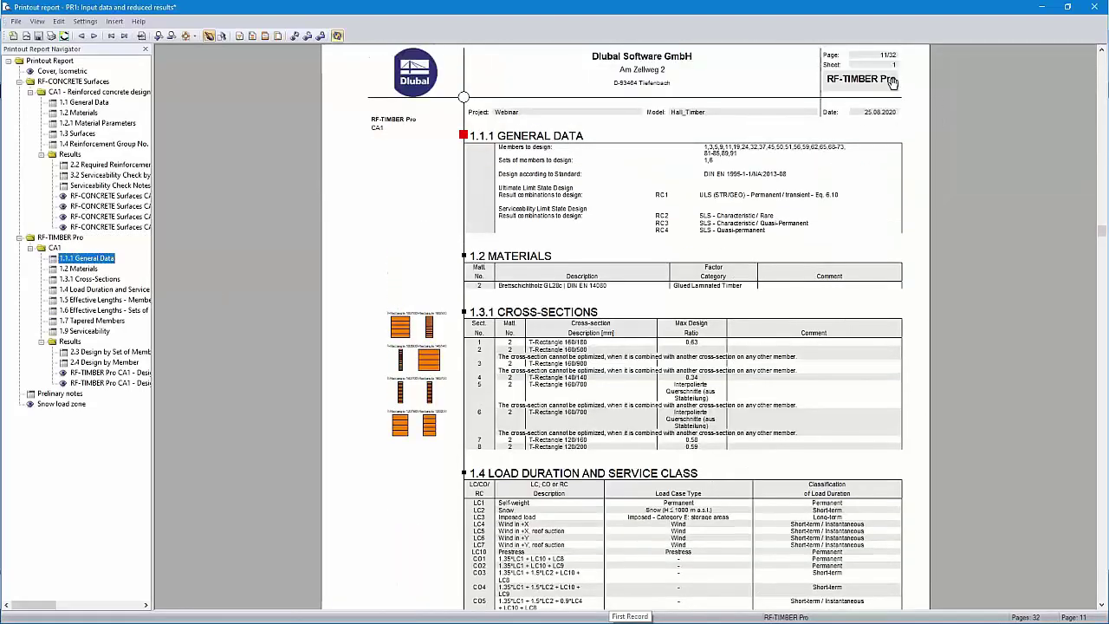
right_click(101, 261)
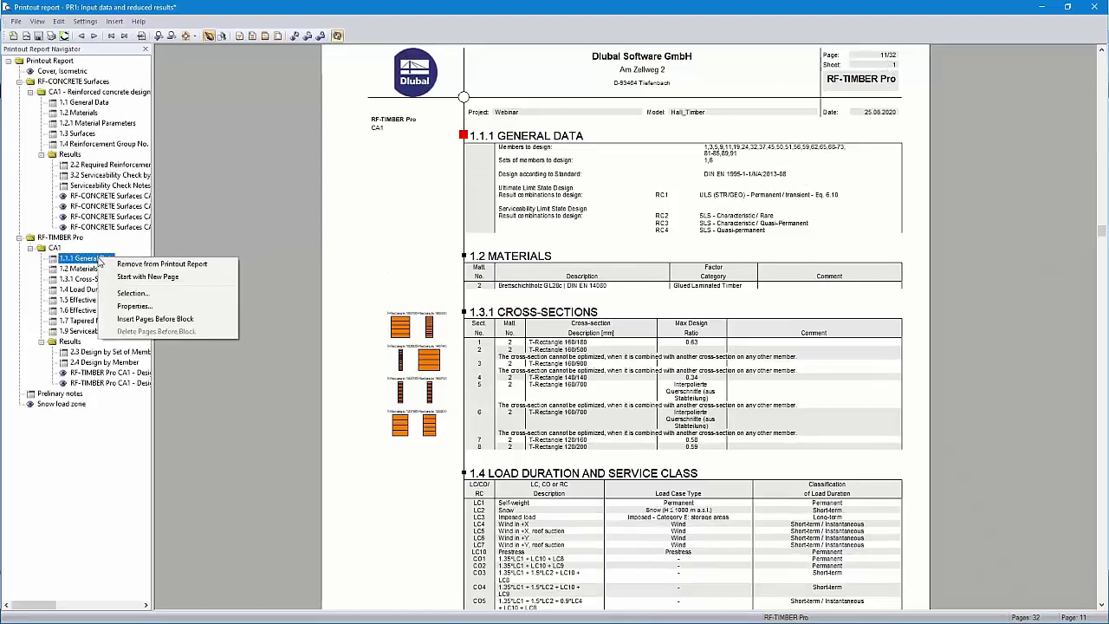
click(160, 320)
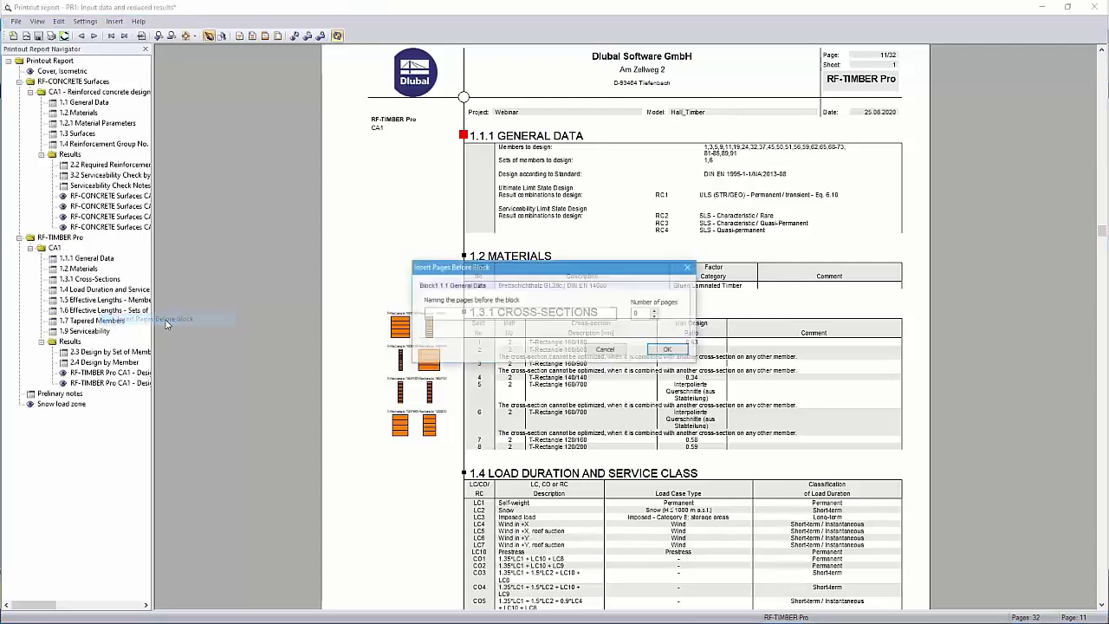
click(440, 315)
text(test)
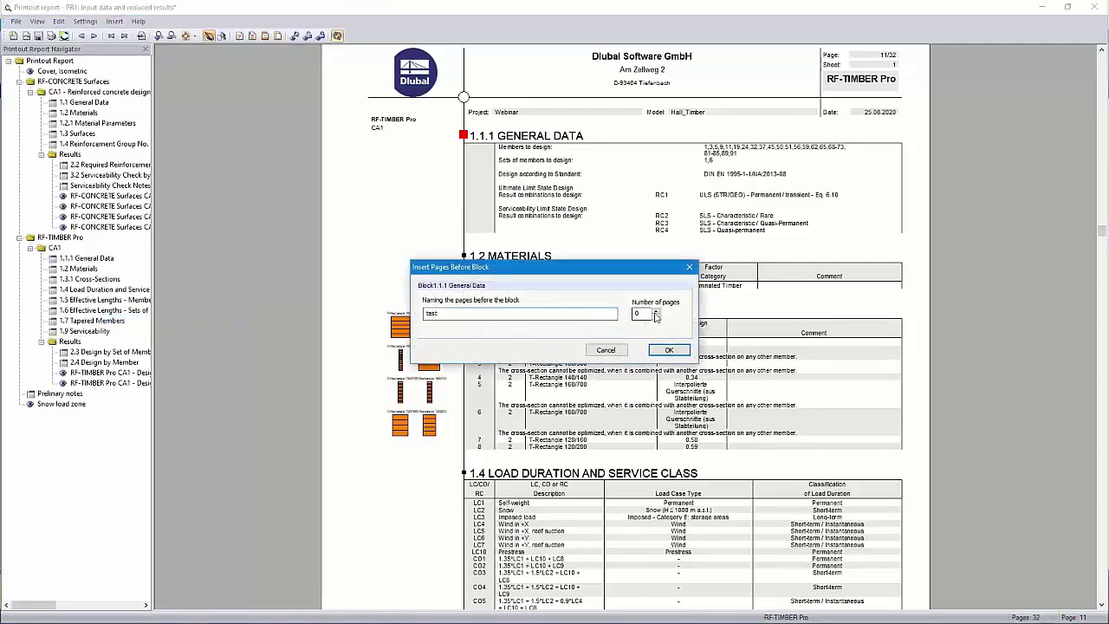
drag(642, 315, 631, 321)
text(5)
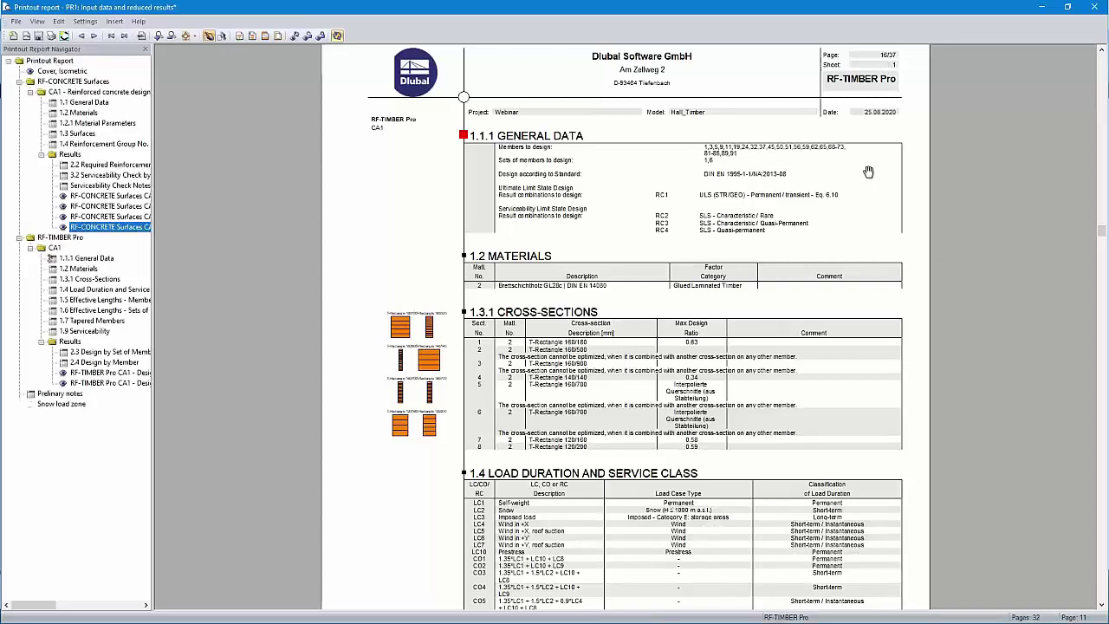
scroll(866, 173, up, 1)
scroll(882, 151, up, 10)
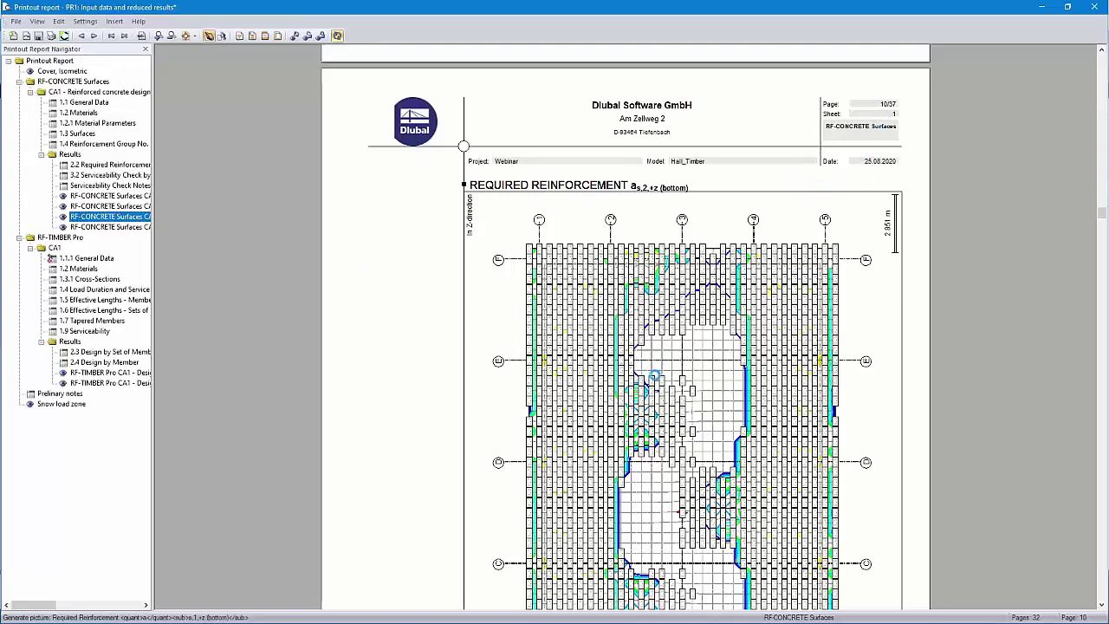
- Delete the extra pages inserted before the RF-TIMBER Pro block 1.1.1 General Data and check the page numbering
scroll(656, 376, down, 5)
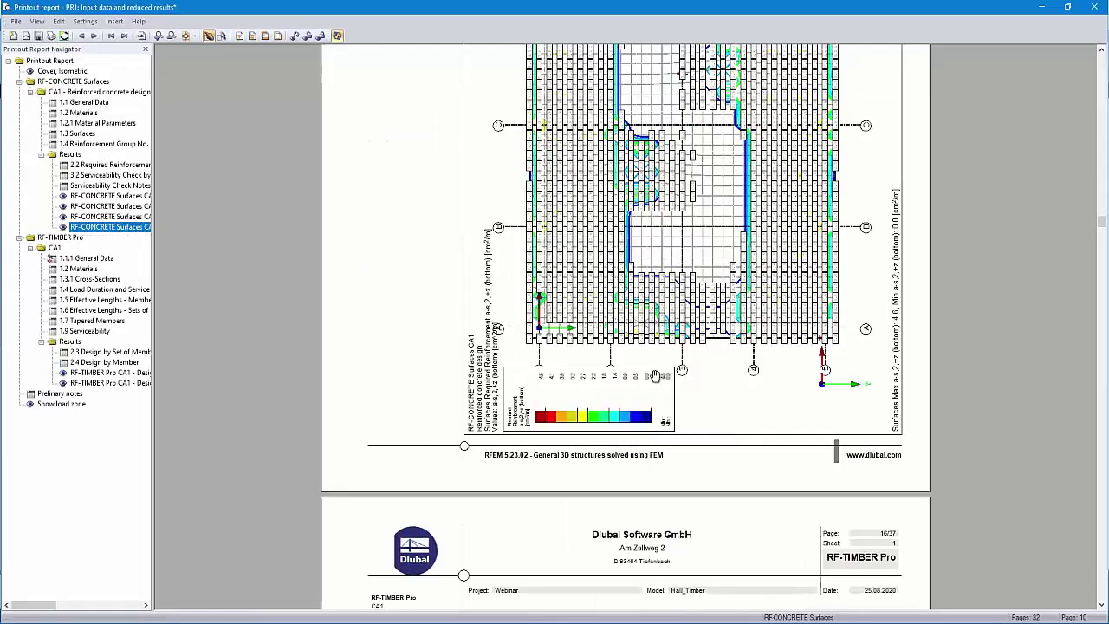
right_click(67, 259)
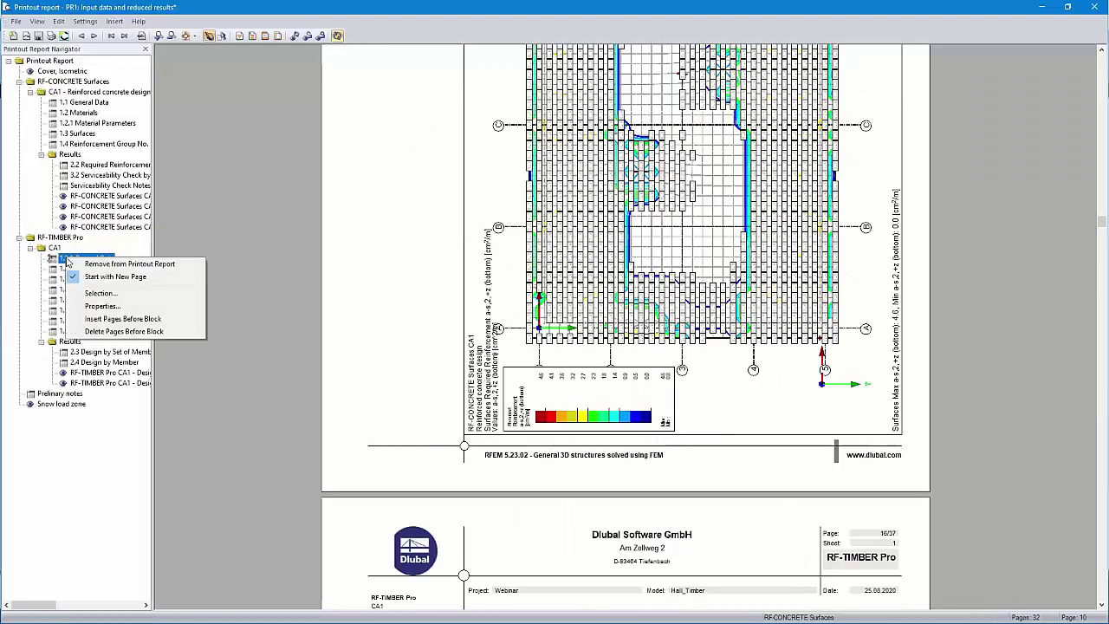
click(113, 331)
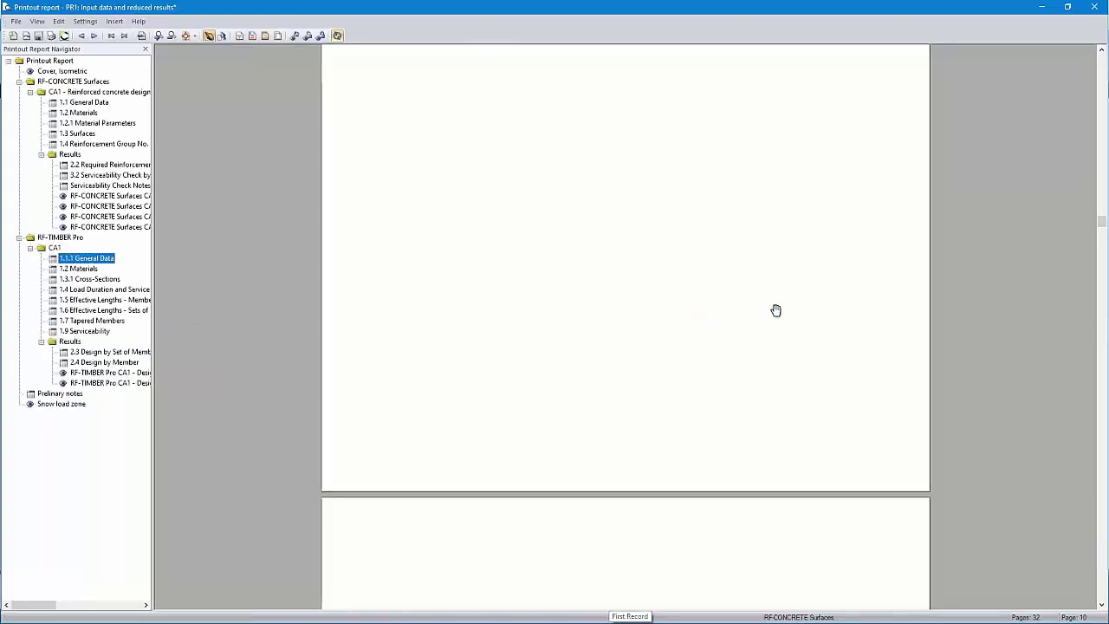
scroll(786, 298, down, 3)
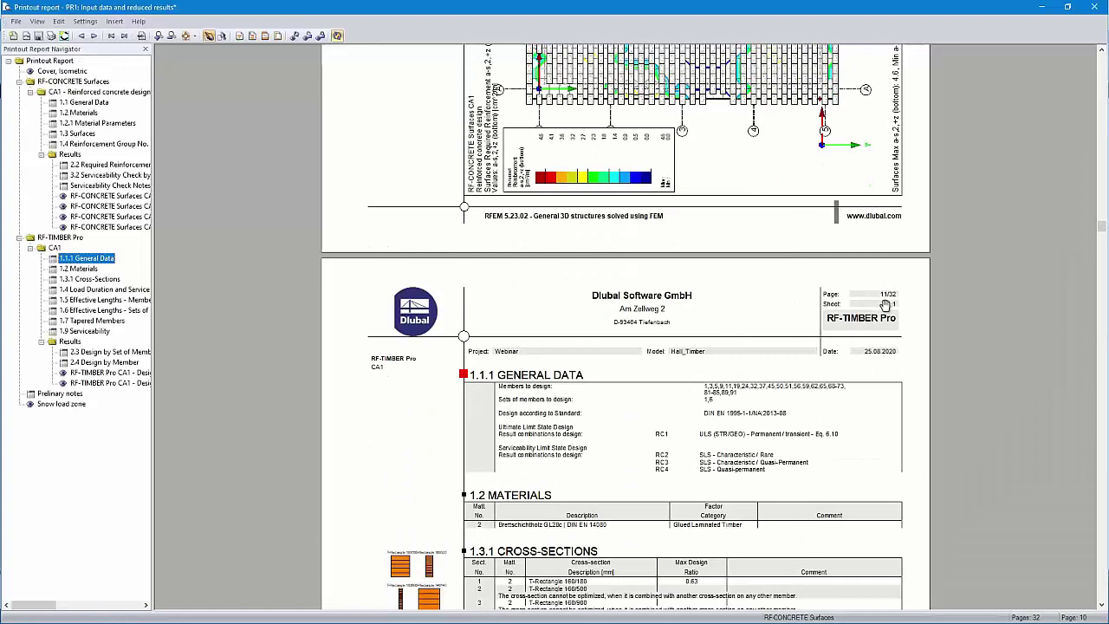
- In the printout report selection, include the table of contents, the RFEM data and the model base data
click(241, 36)
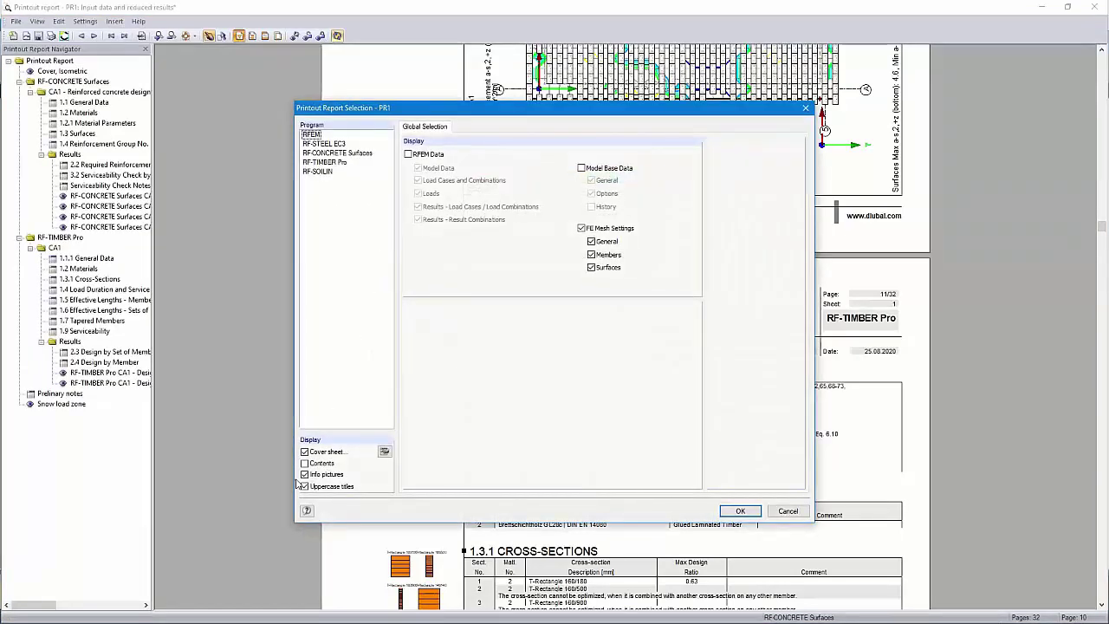
click(304, 464)
click(322, 143)
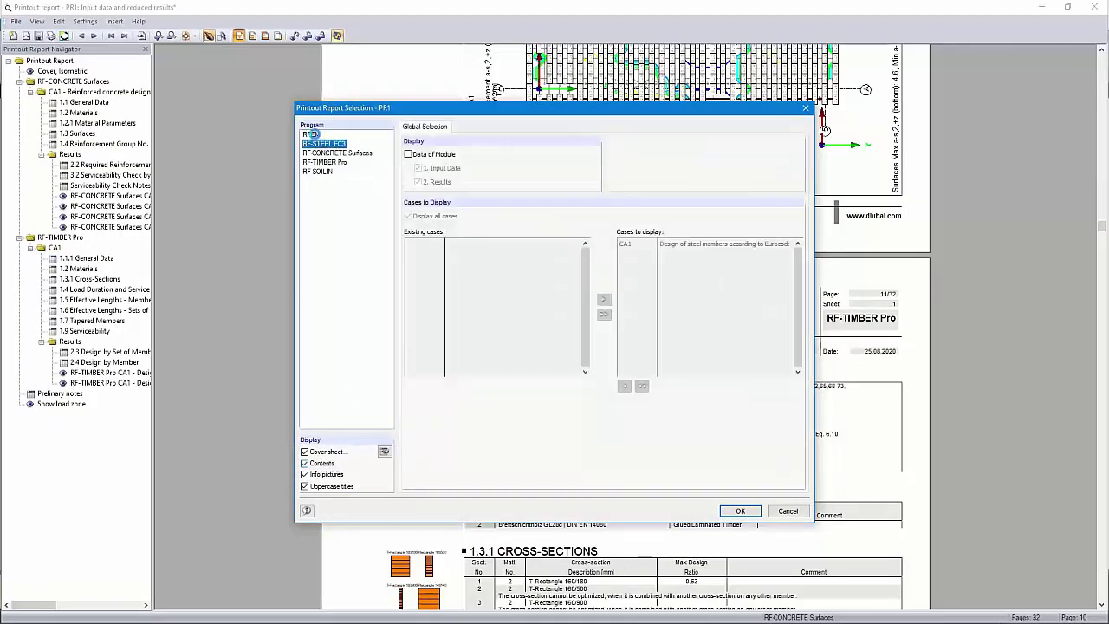
click(312, 134)
click(408, 155)
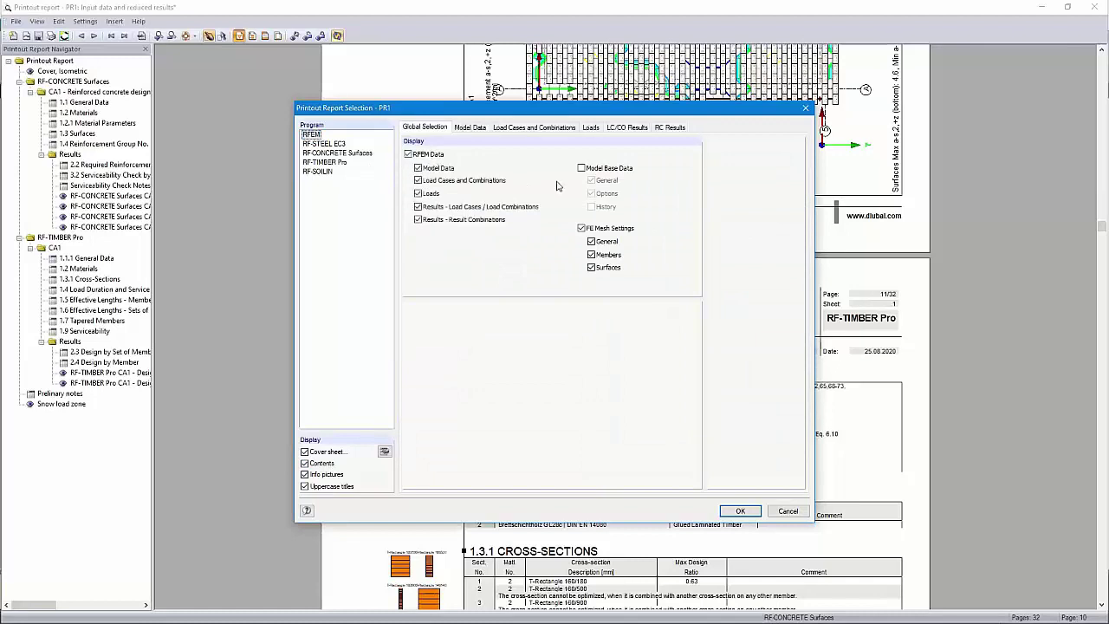
click(581, 169)
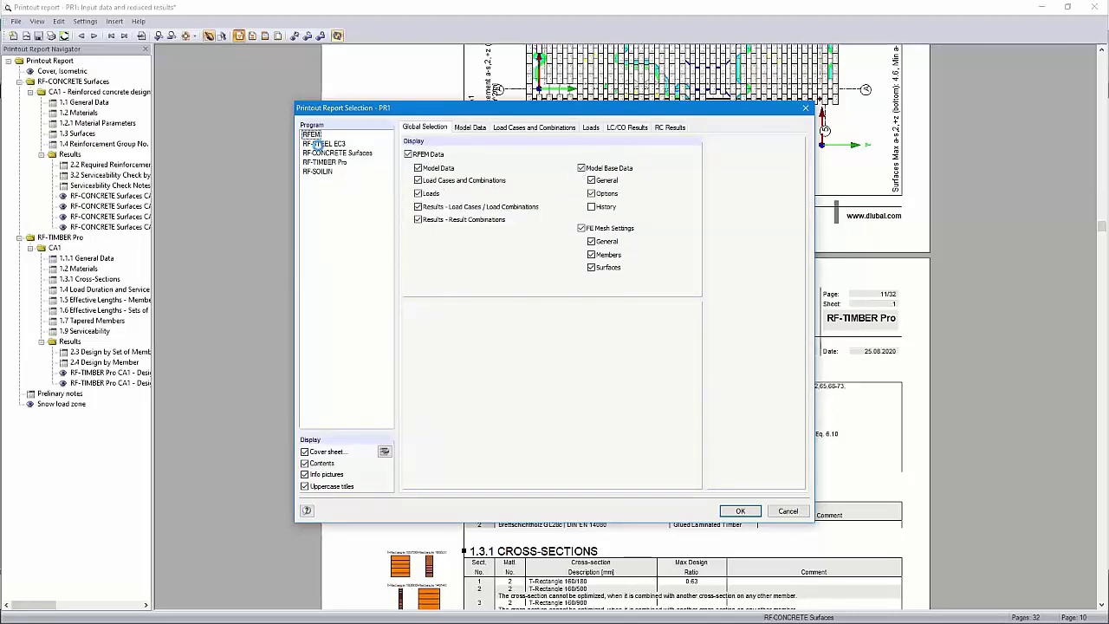
- Include the module data of RF-STEEL EC3 and RF-SOILIN in the report selection
click(320, 145)
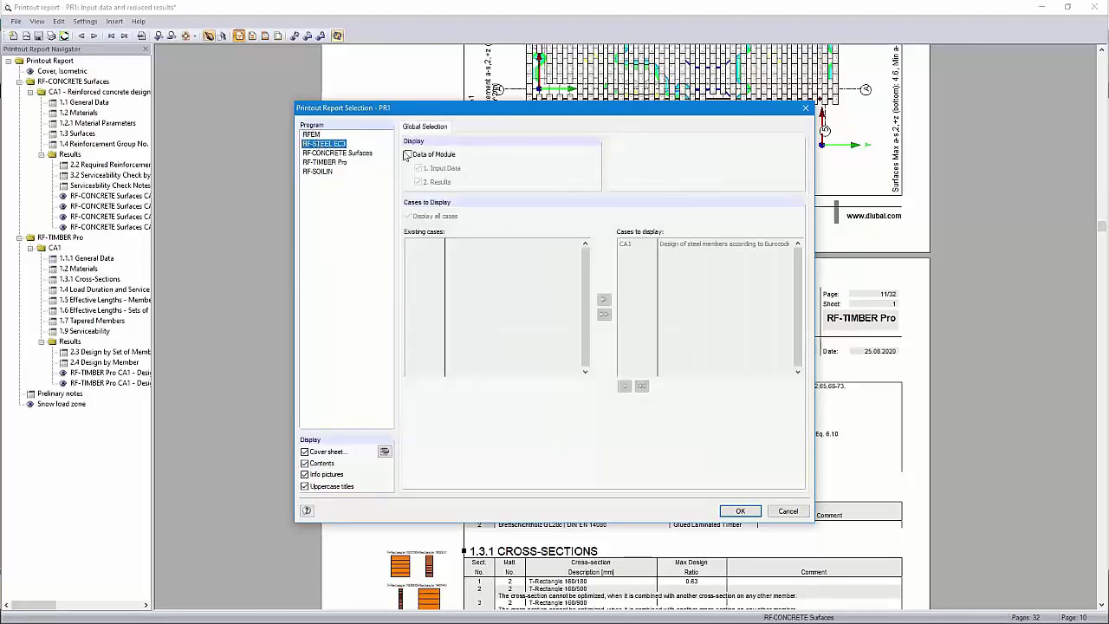
click(409, 155)
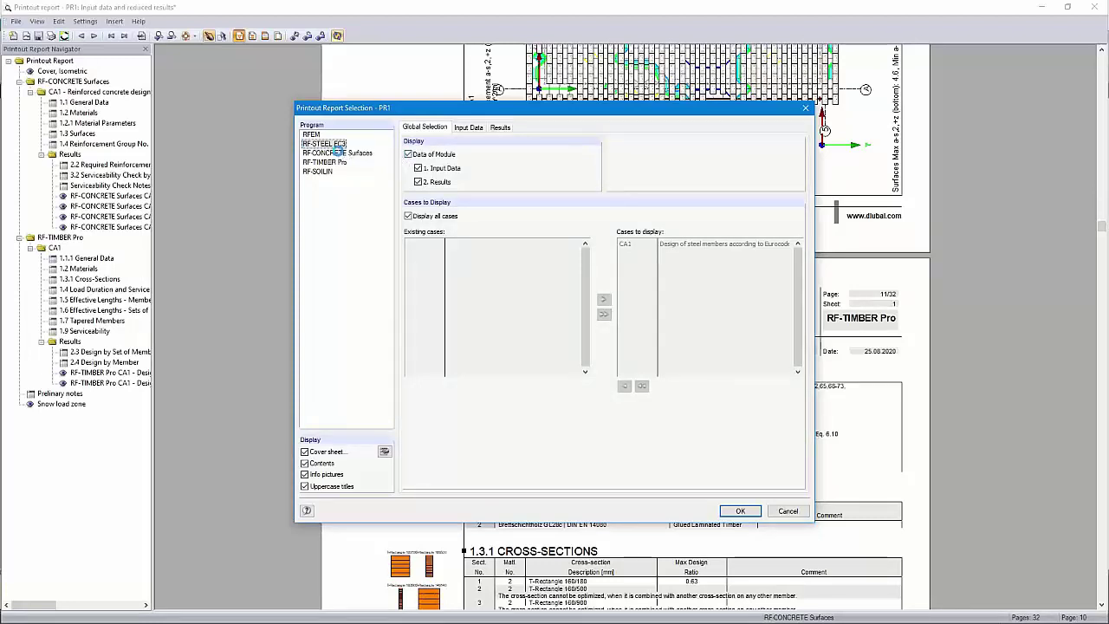
click(340, 153)
click(329, 163)
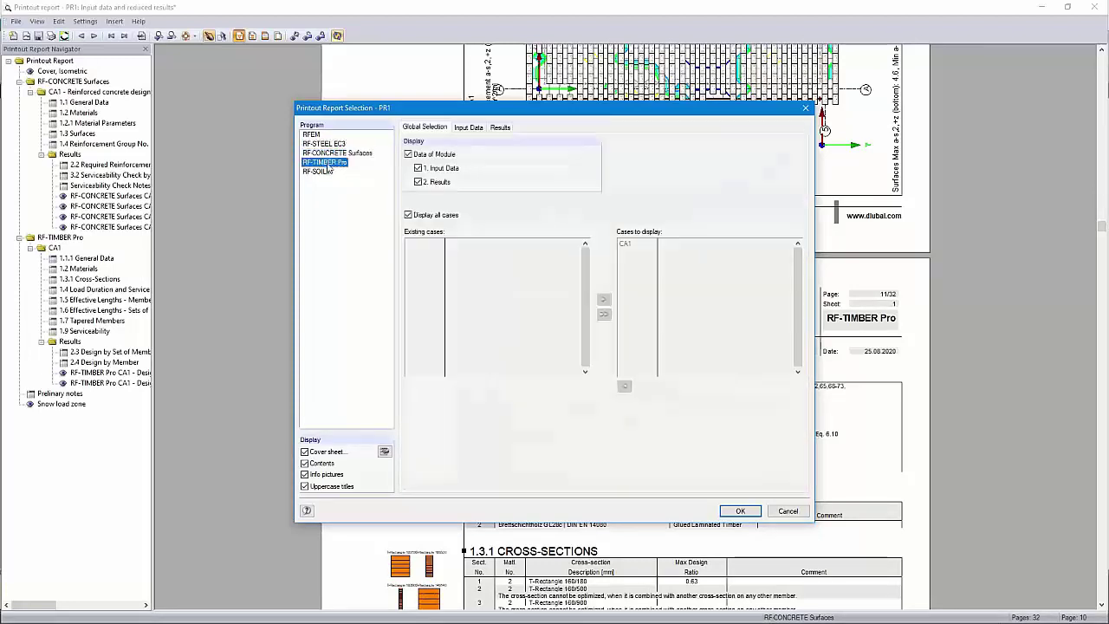
click(328, 172)
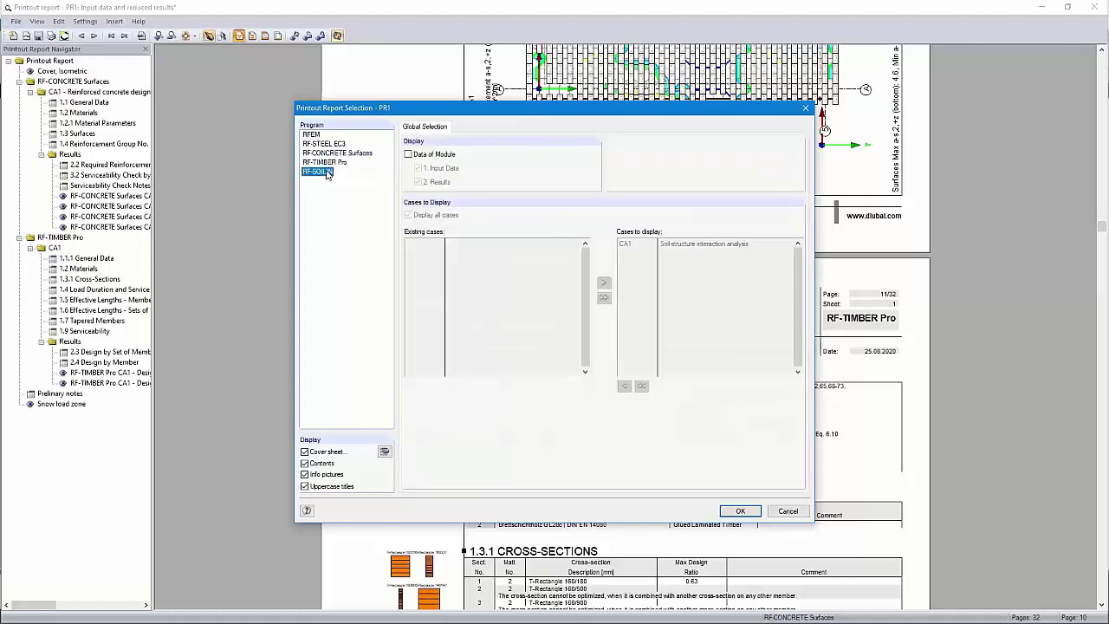
click(408, 154)
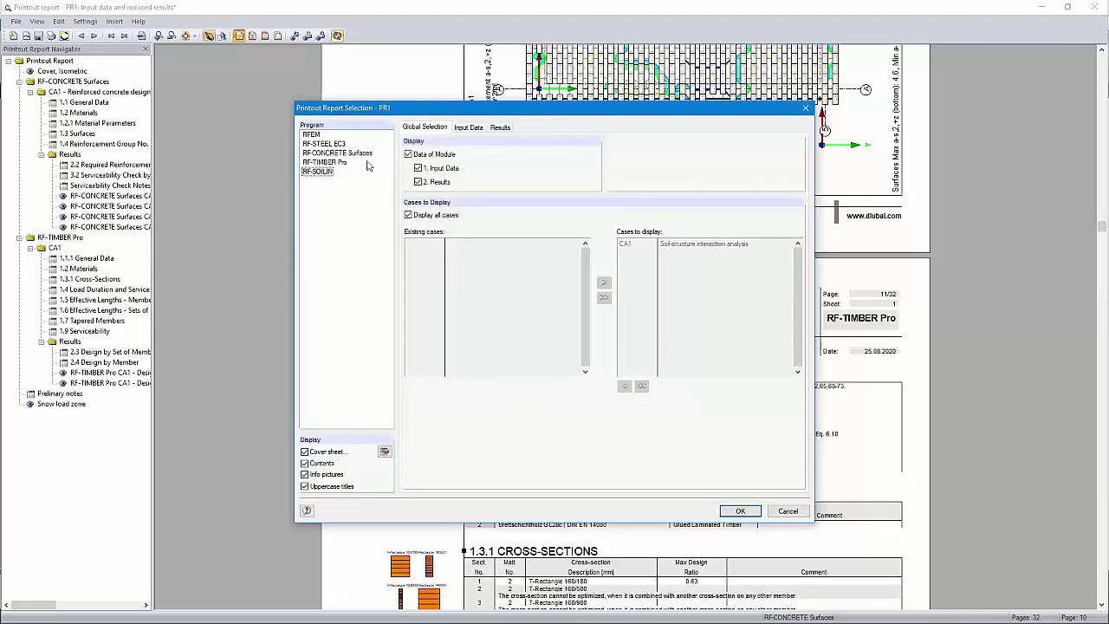
- Exclude load case and combination results, and give RC results table 4.12 extreme values of cross-sections without partition values, applying the selection
click(311, 136)
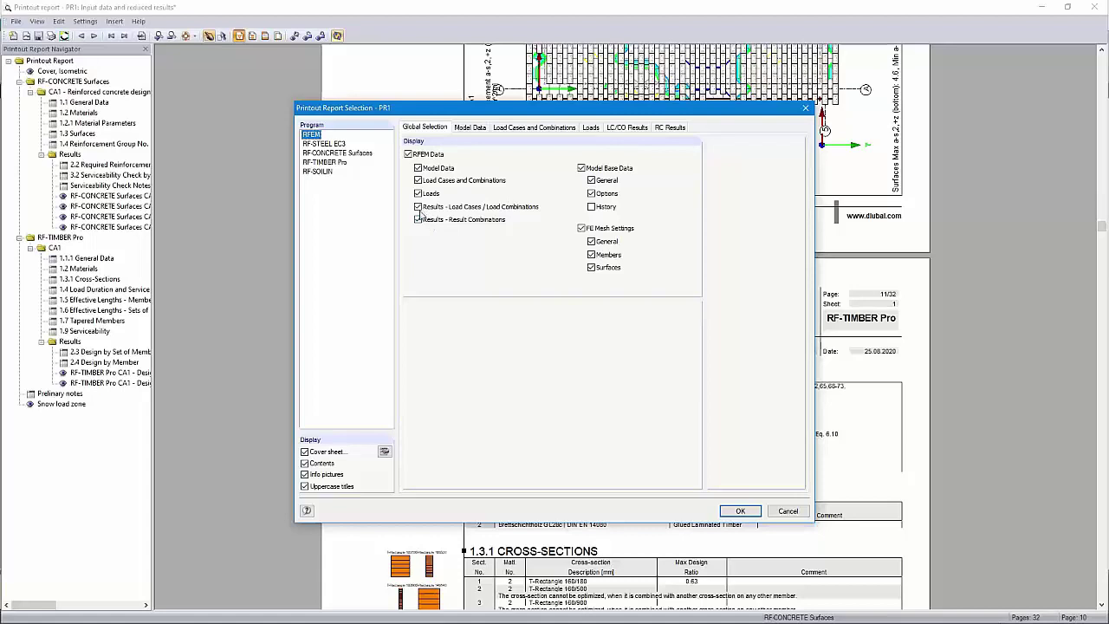
click(418, 207)
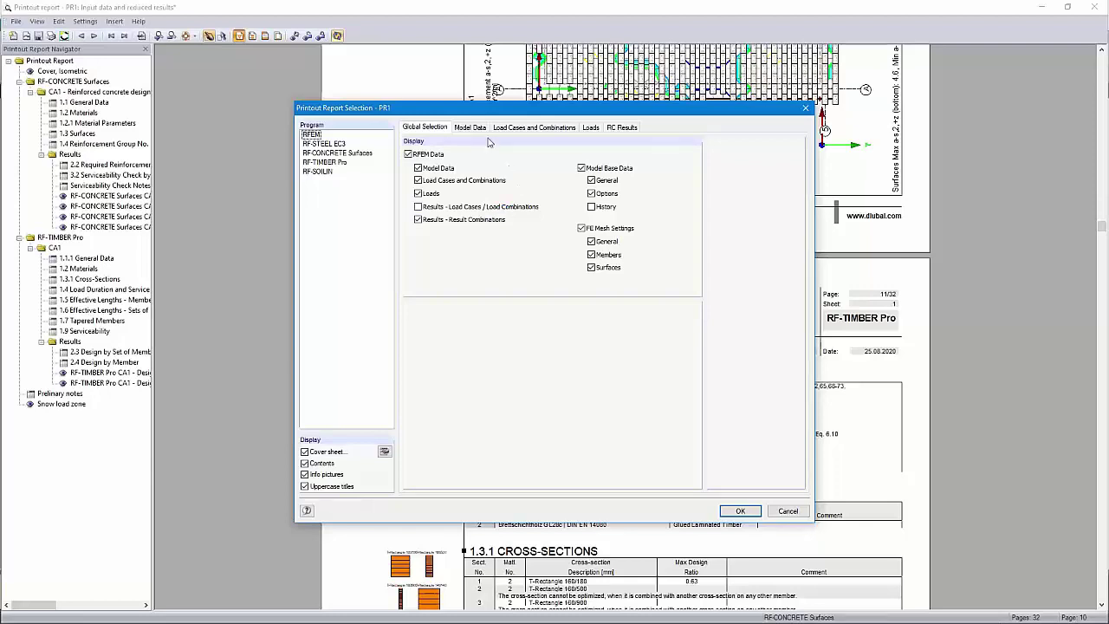
click(620, 127)
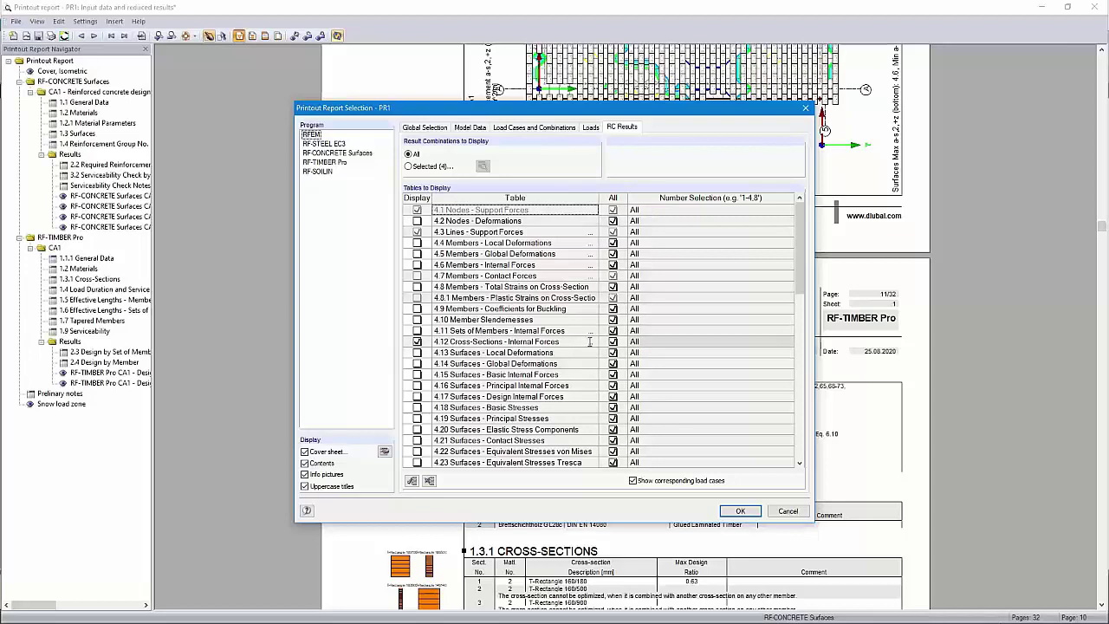
click(594, 343)
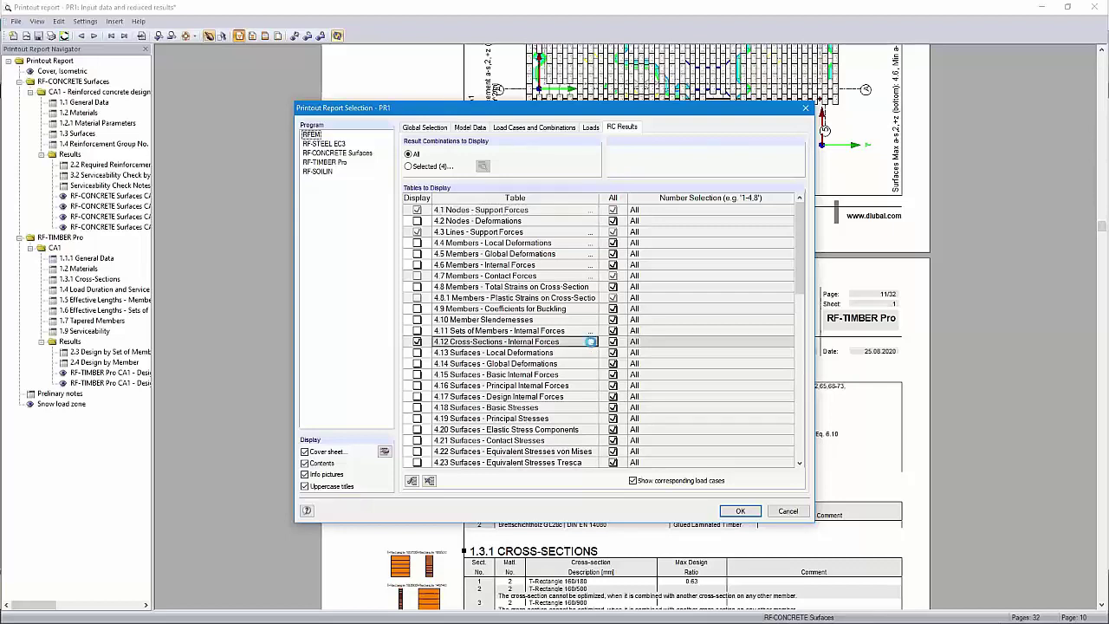
click(592, 343)
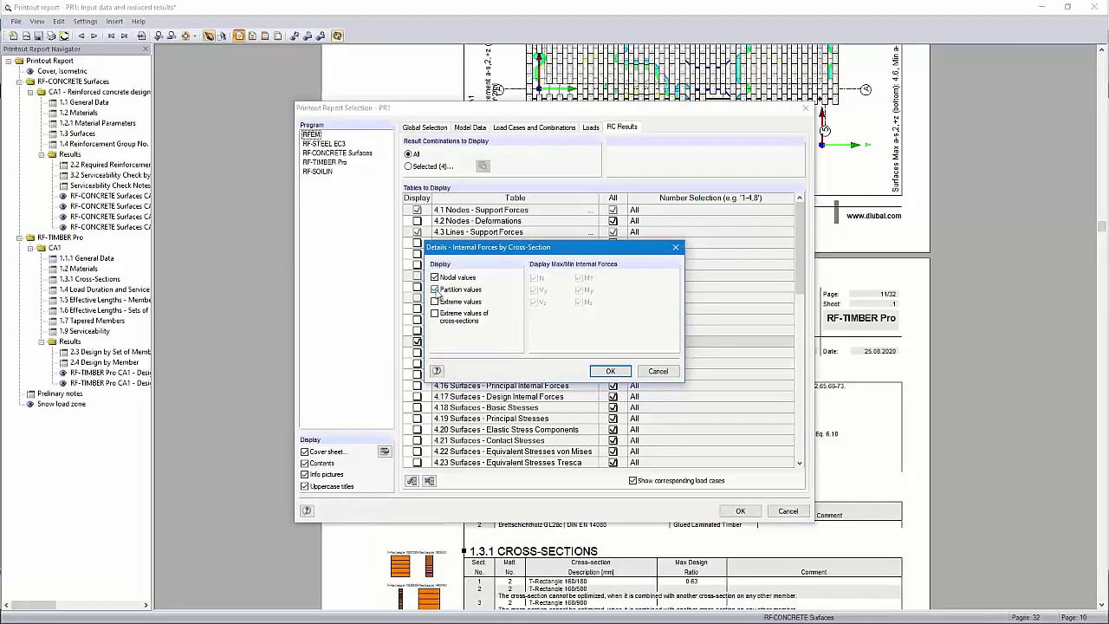
click(437, 315)
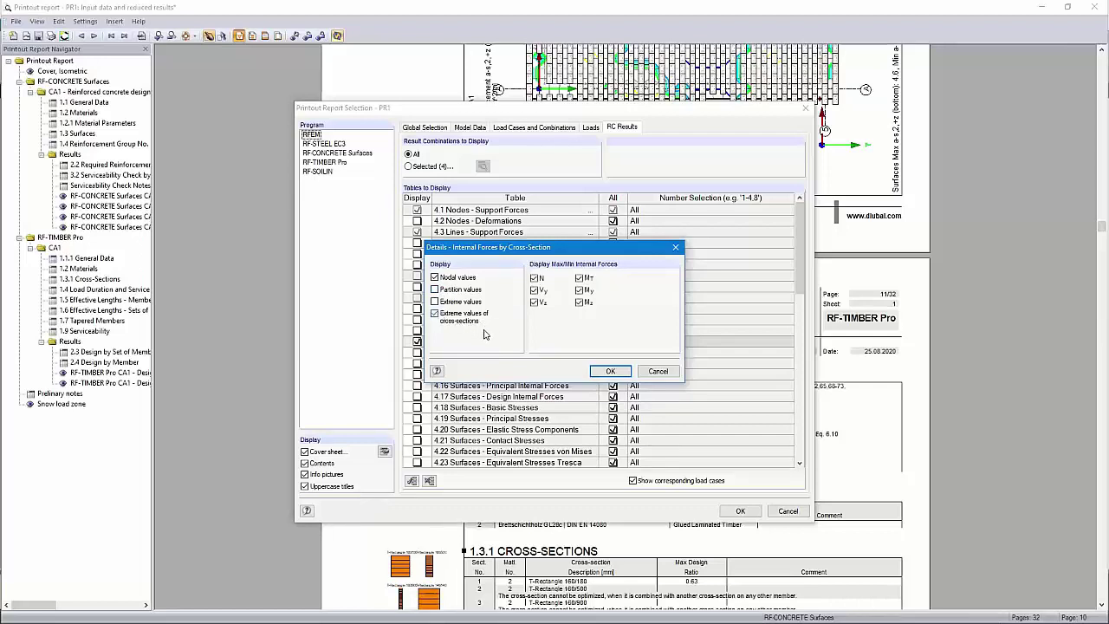
click(608, 371)
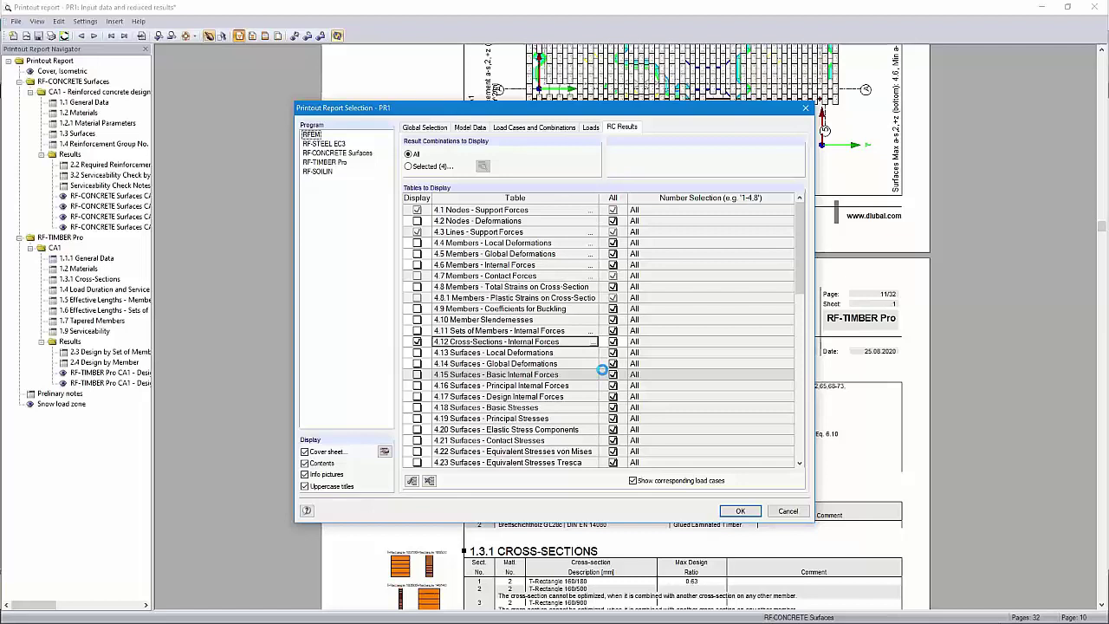
click(737, 511)
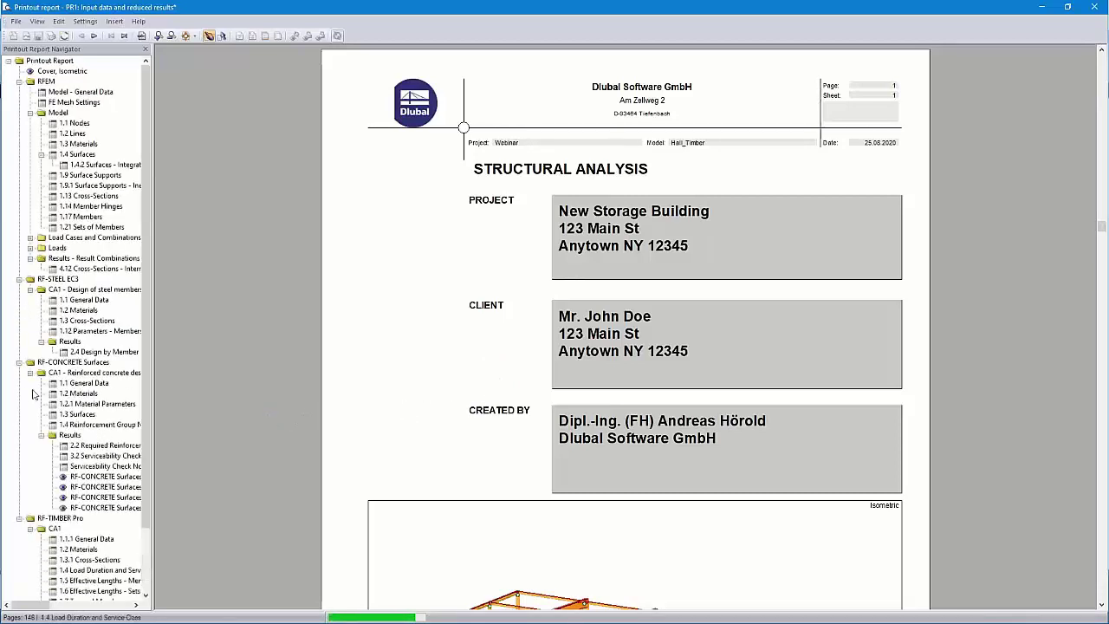
- Collapse the RF-STEEL EC3, RF-CONCRETE Surfaces, RF-TIMBER Pro and RF-SOILIN chapters in the report structure
click(19, 289)
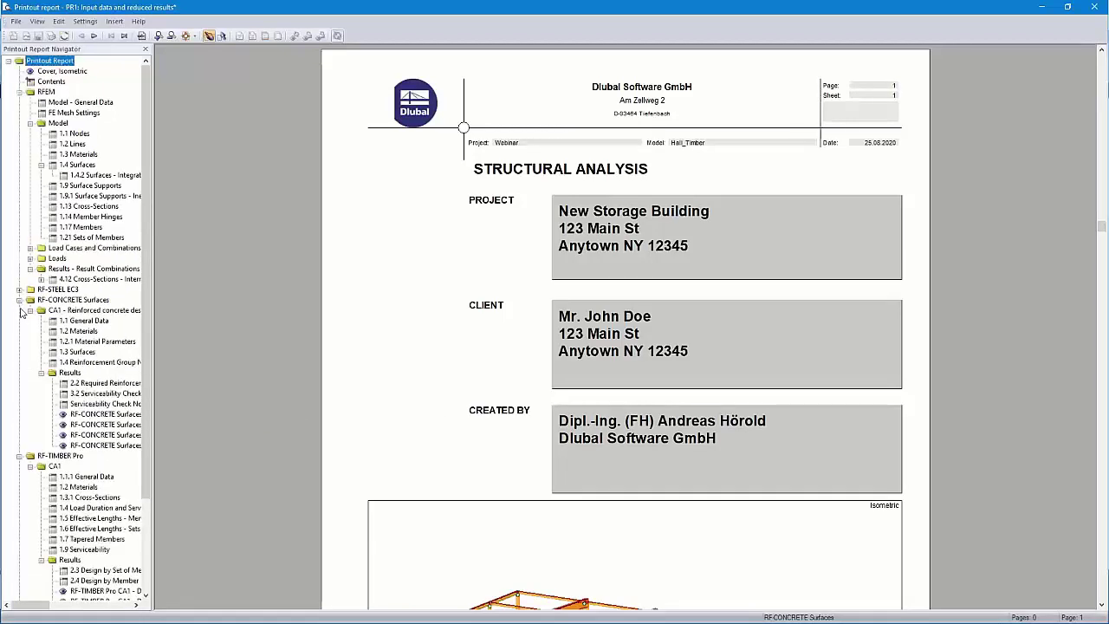
click(19, 300)
click(19, 311)
click(19, 321)
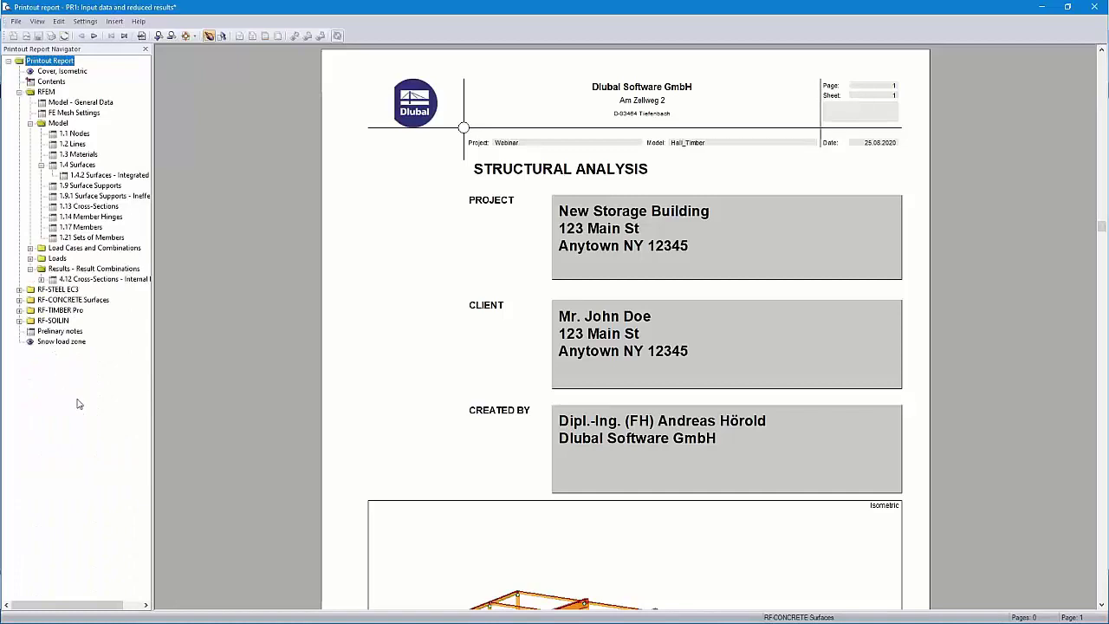
- Move the "Prelinary notes" chapter directly below Contents in the report structure
click(55, 334)
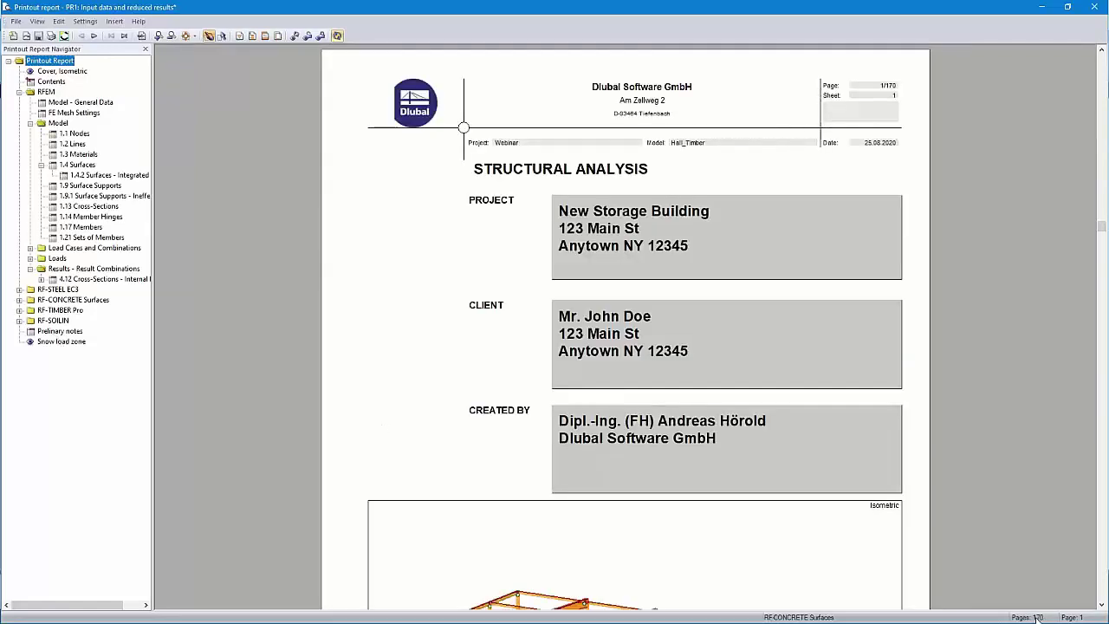
click(58, 332)
drag(58, 336, 52, 83)
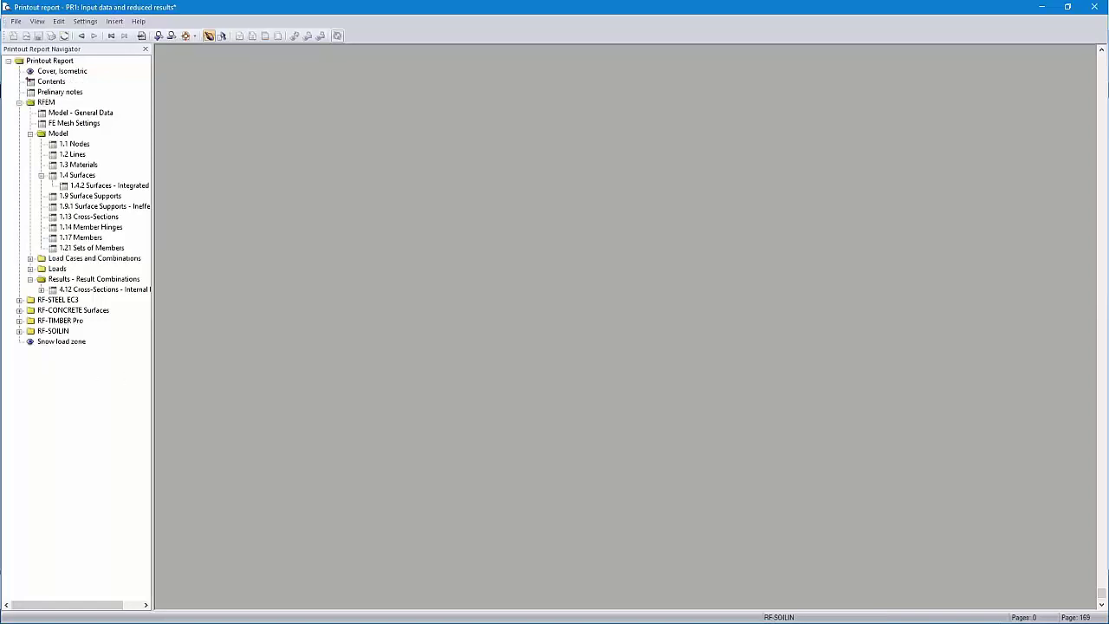
- Expand the Loads chapter and move the "Snow load zone" image below 3.15 Generated Loads in LC2 - Snow
click(31, 269)
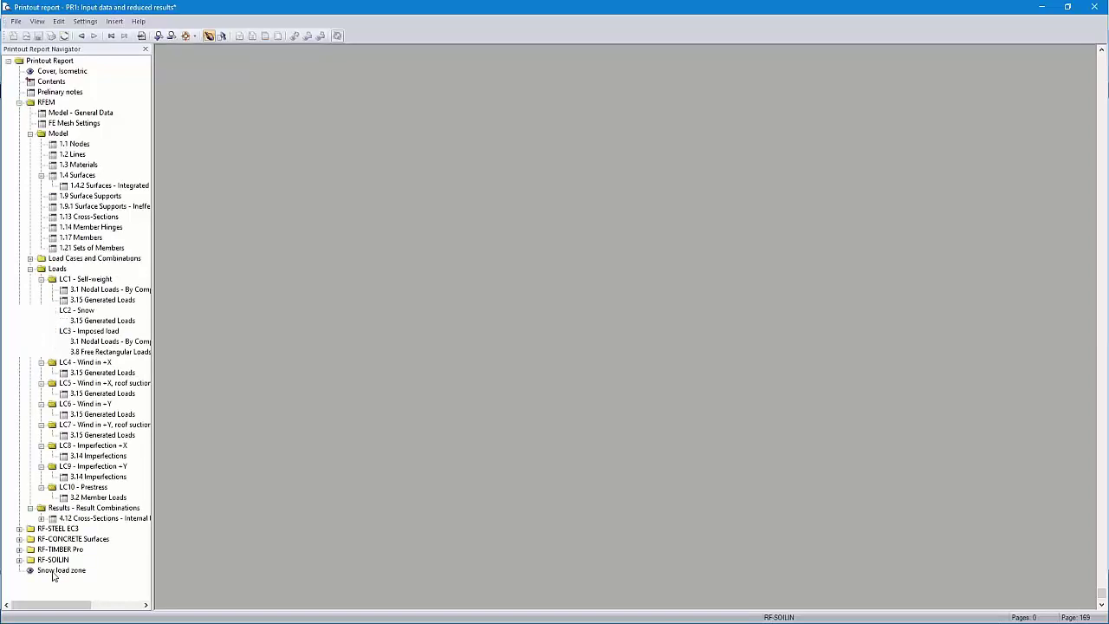
click(54, 572)
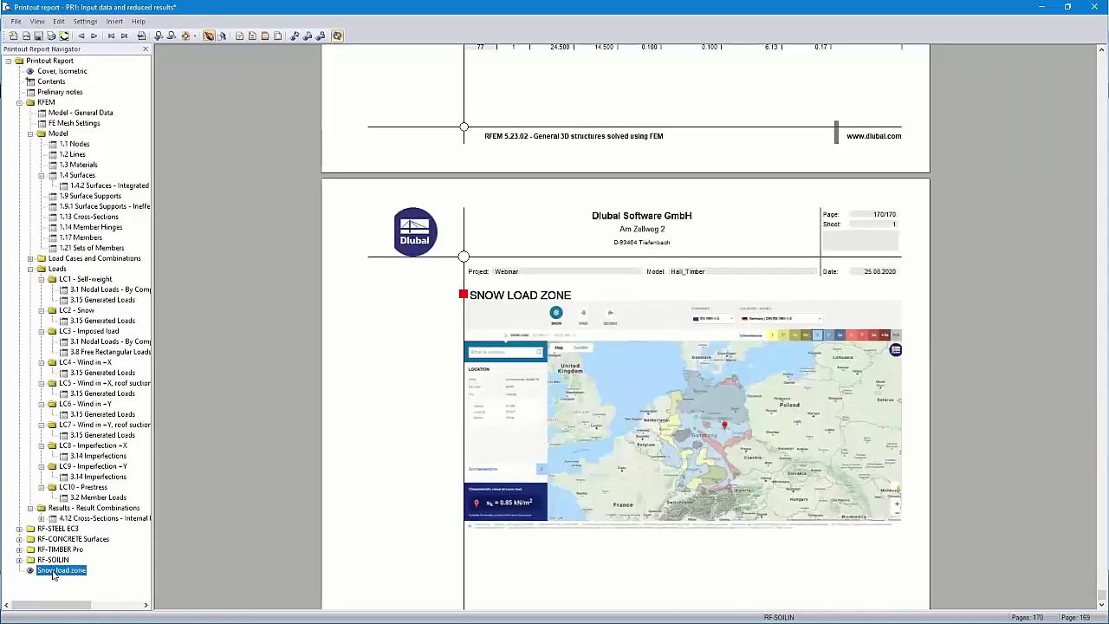
drag(51, 577, 73, 326)
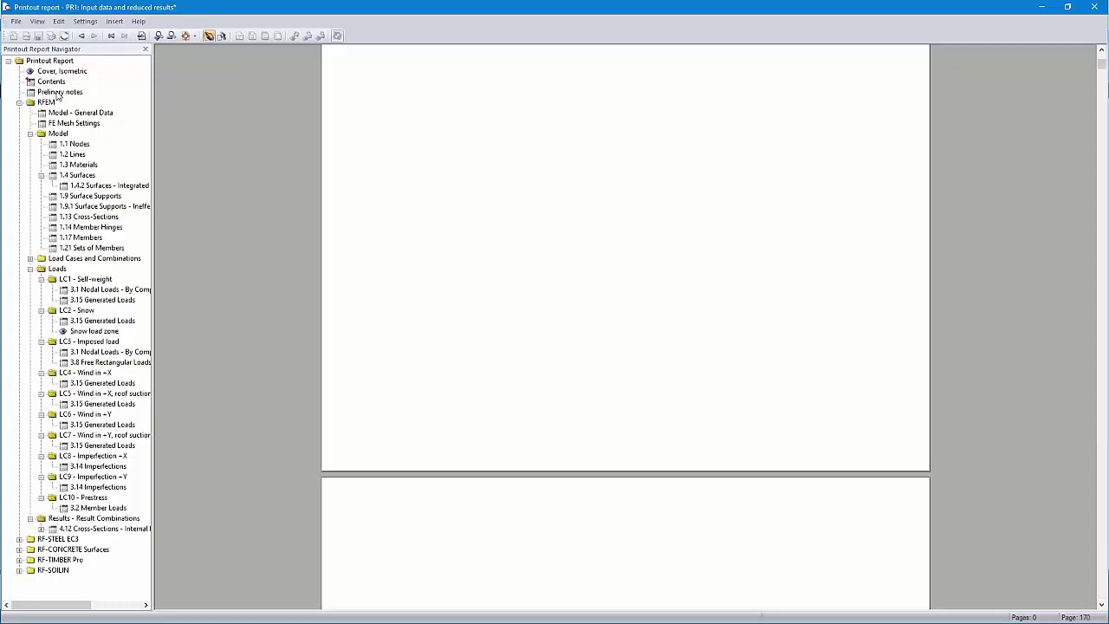
- Review the report's cover, contents, preliminary notes and general model data, and the generated snow loads of LC2
click(58, 94)
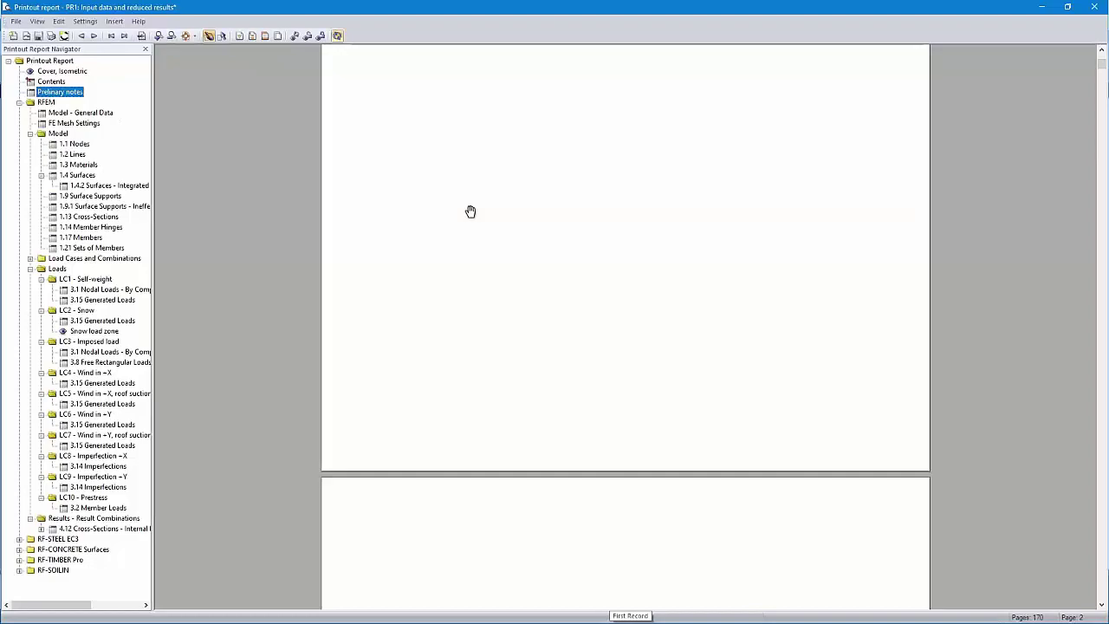
scroll(471, 212, up, 10)
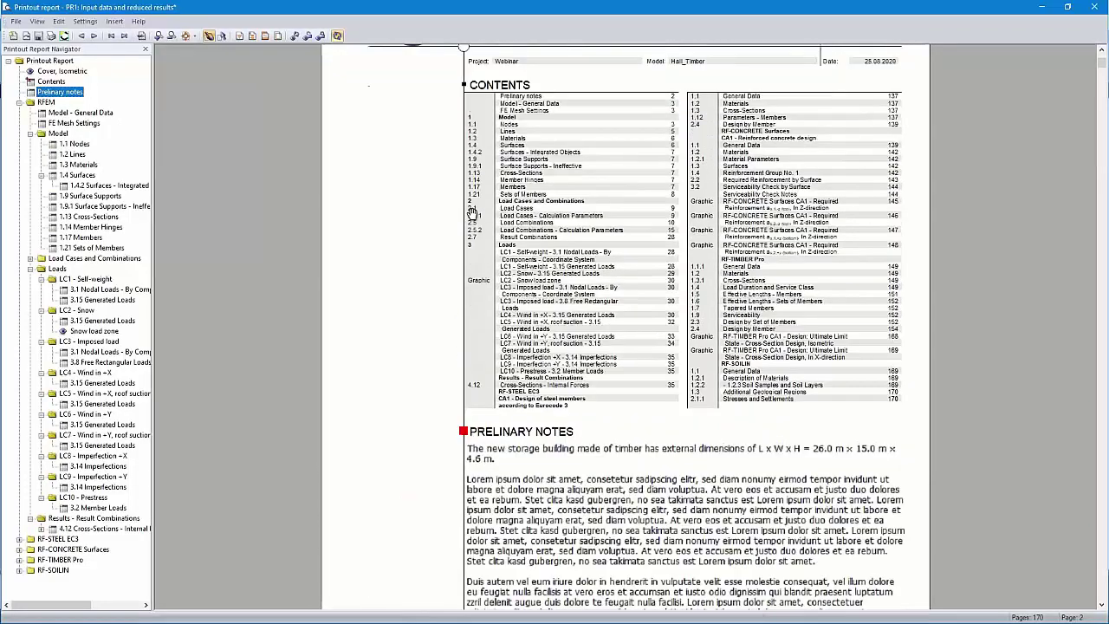
scroll(472, 211, up, 10)
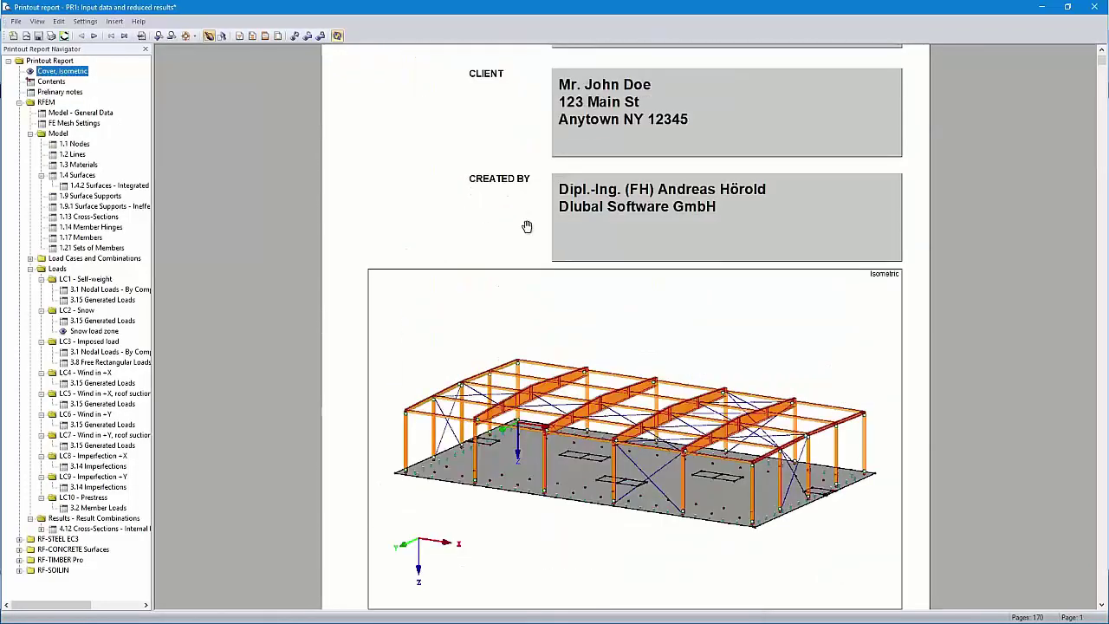
scroll(527, 226, down, 10)
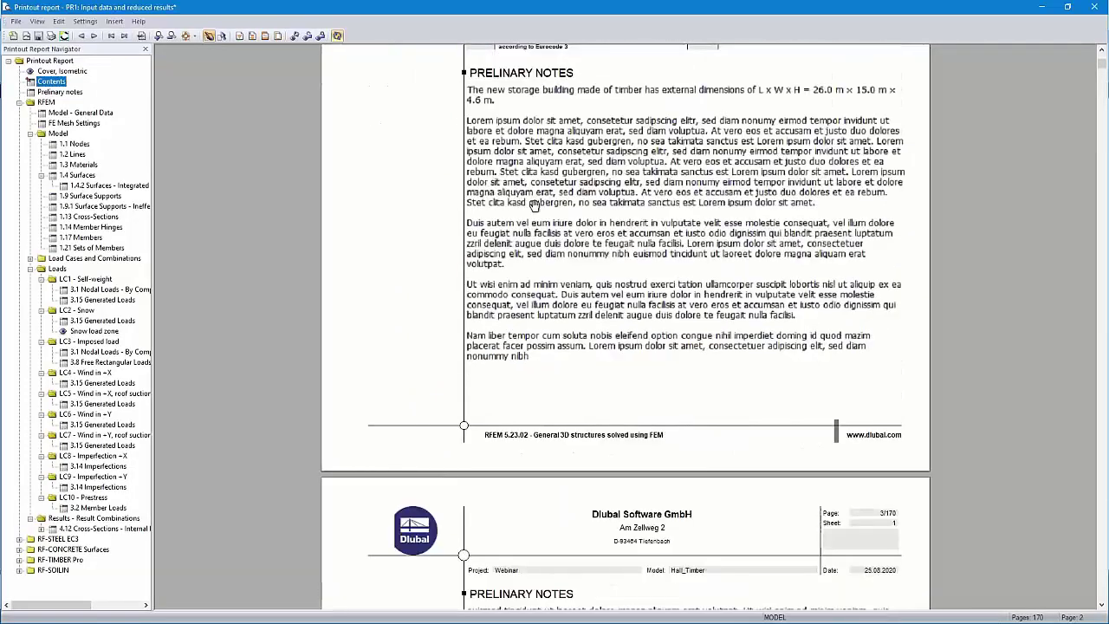
scroll(589, 143, down, 4)
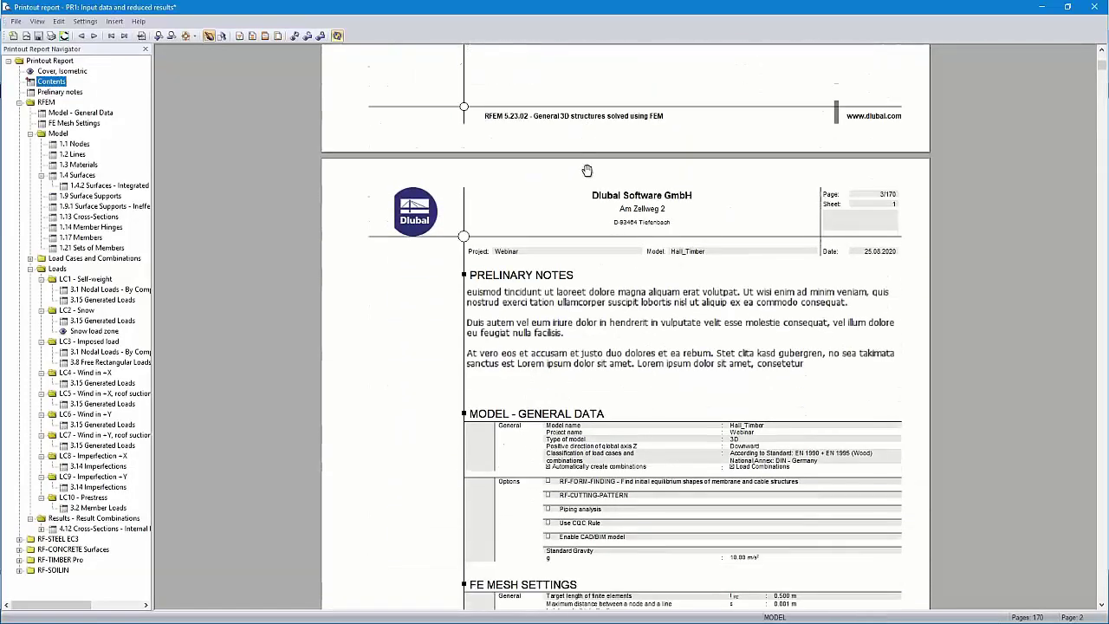
scroll(587, 170, down, 3)
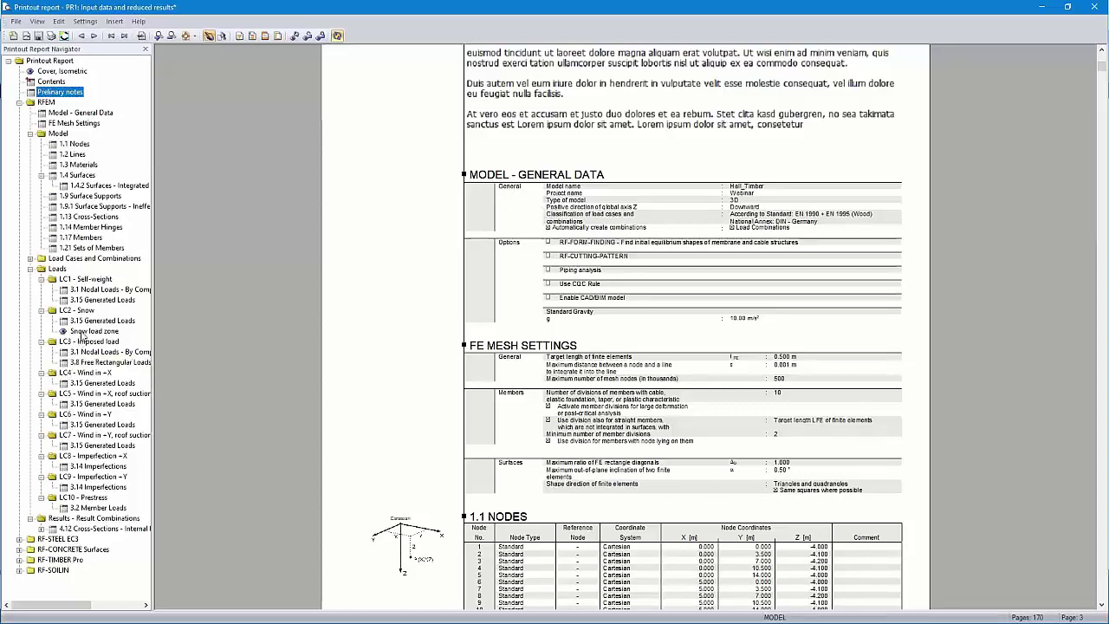
click(83, 312)
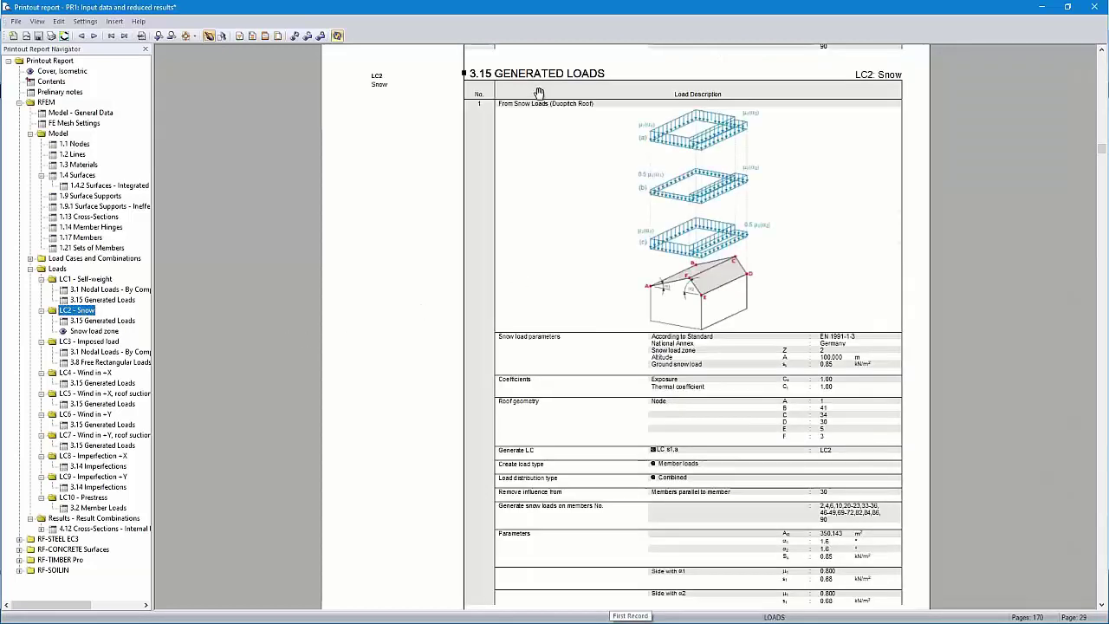
- Set the printout report language to French
scroll(619, 228, down, 10)
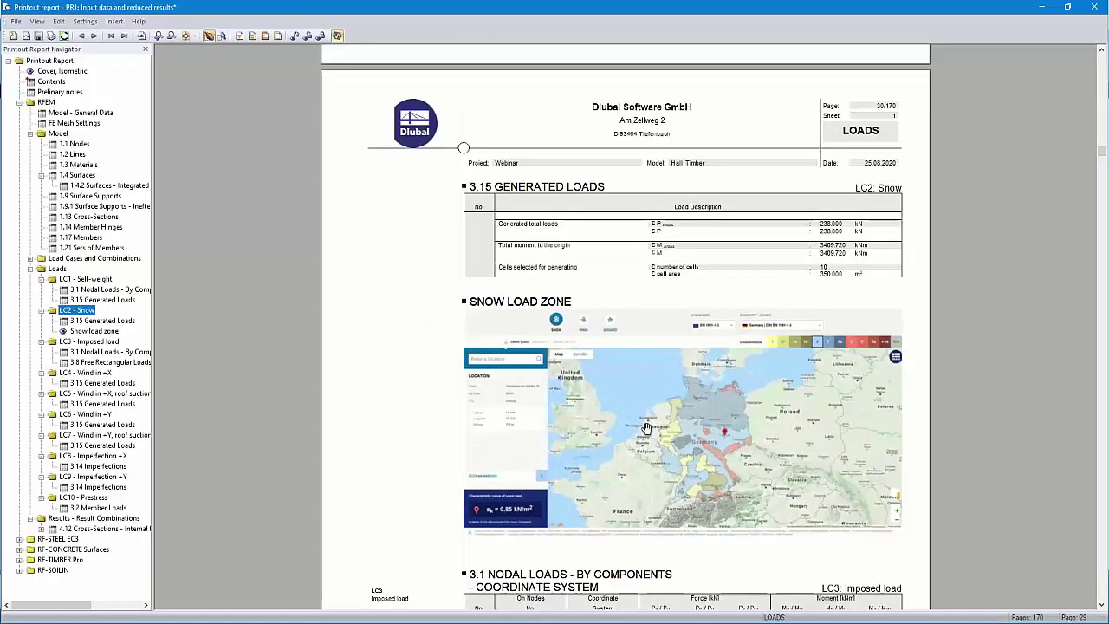
click(85, 22)
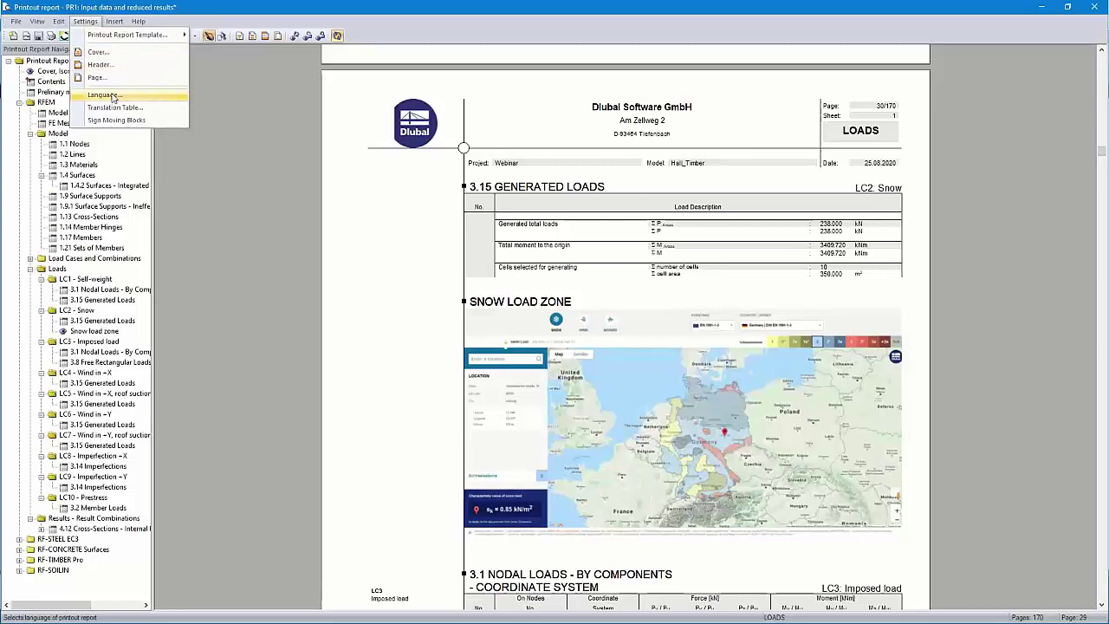
click(111, 95)
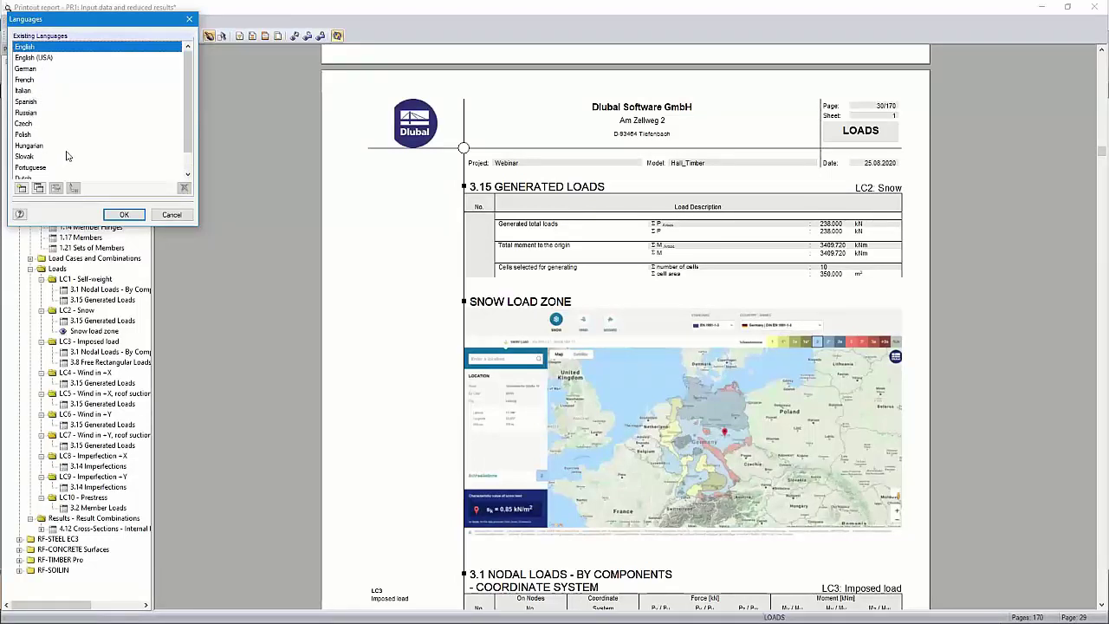
scroll(68, 157, down, 1)
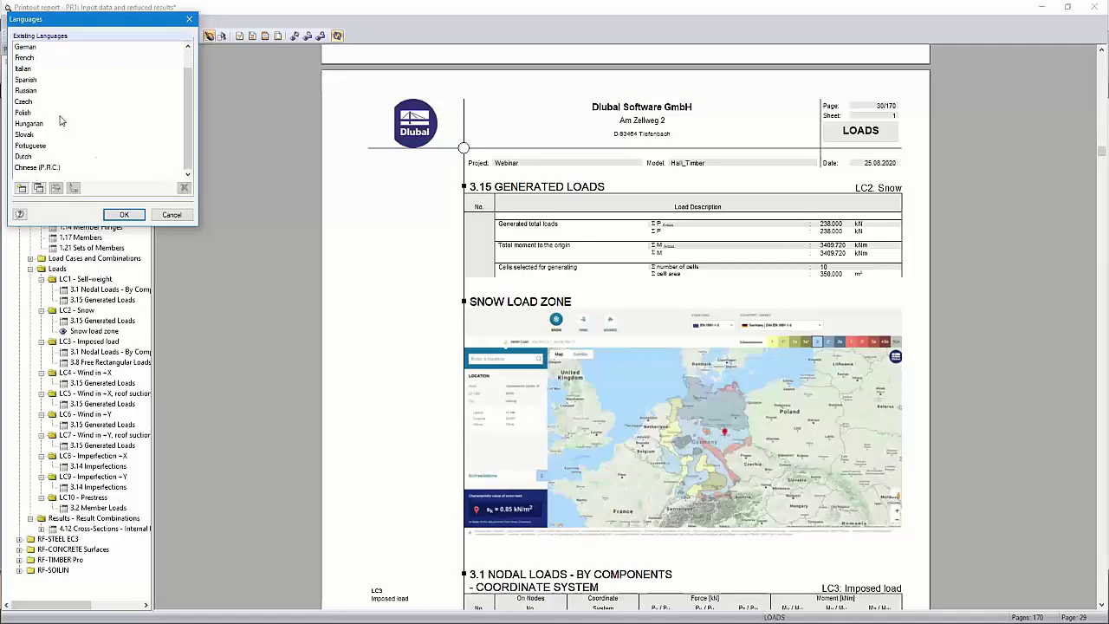
scroll(61, 123, up, 1)
click(24, 80)
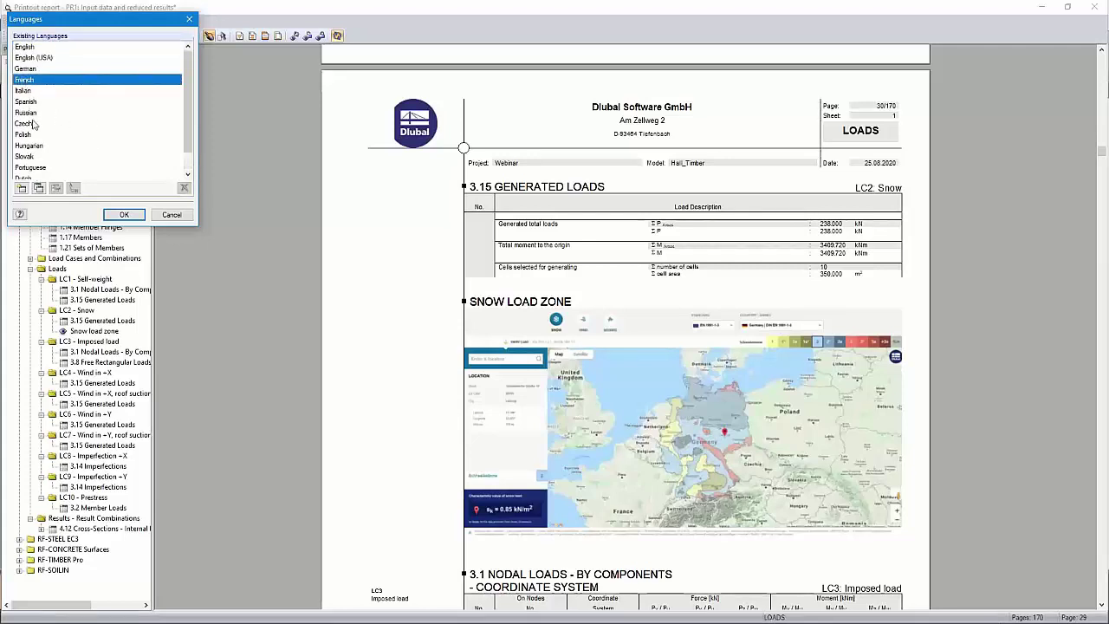
click(123, 214)
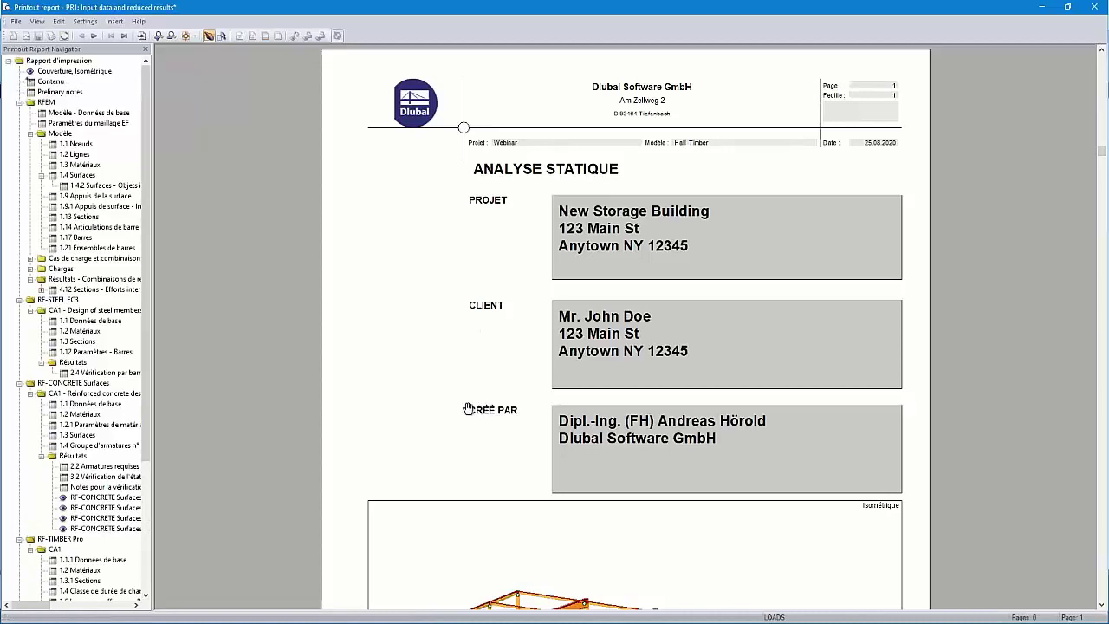
- Examine the French report's "2.4 Vérification par barre" table under RF-STEEL EC3 and the following RF-CONCRETE Surfaces base data
click(104, 373)
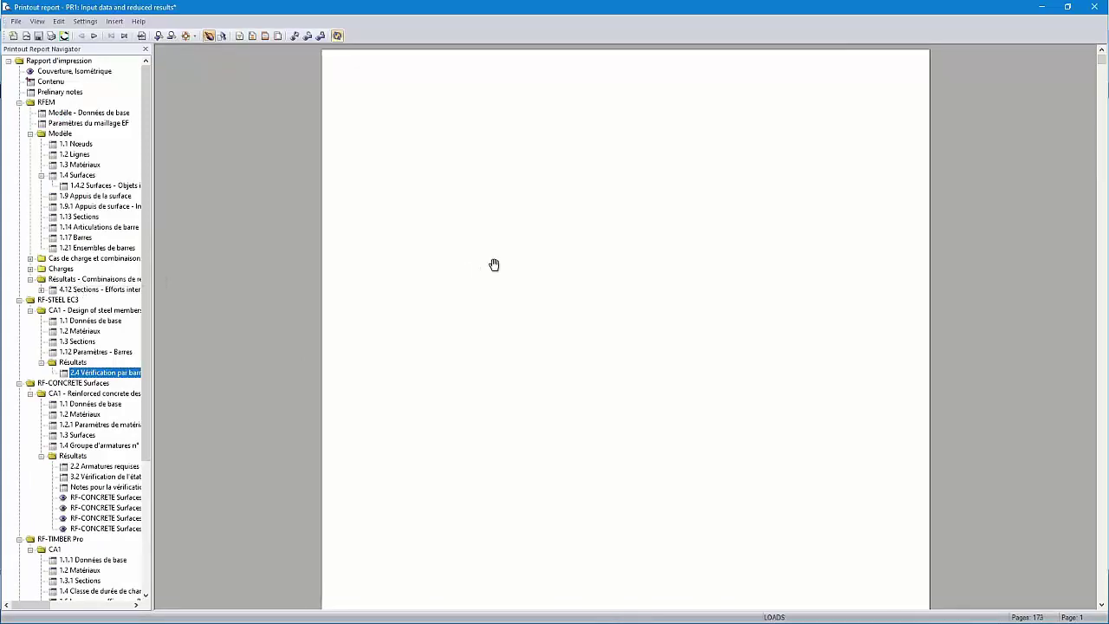
click(104, 372)
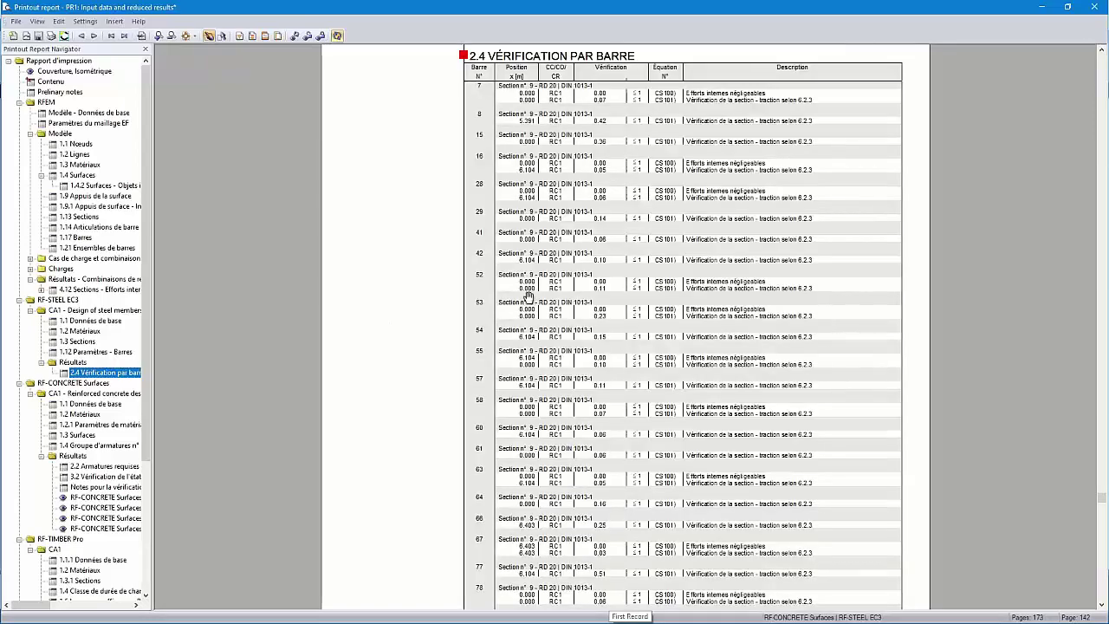
scroll(562, 124, up, 1)
scroll(562, 124, up, 1)
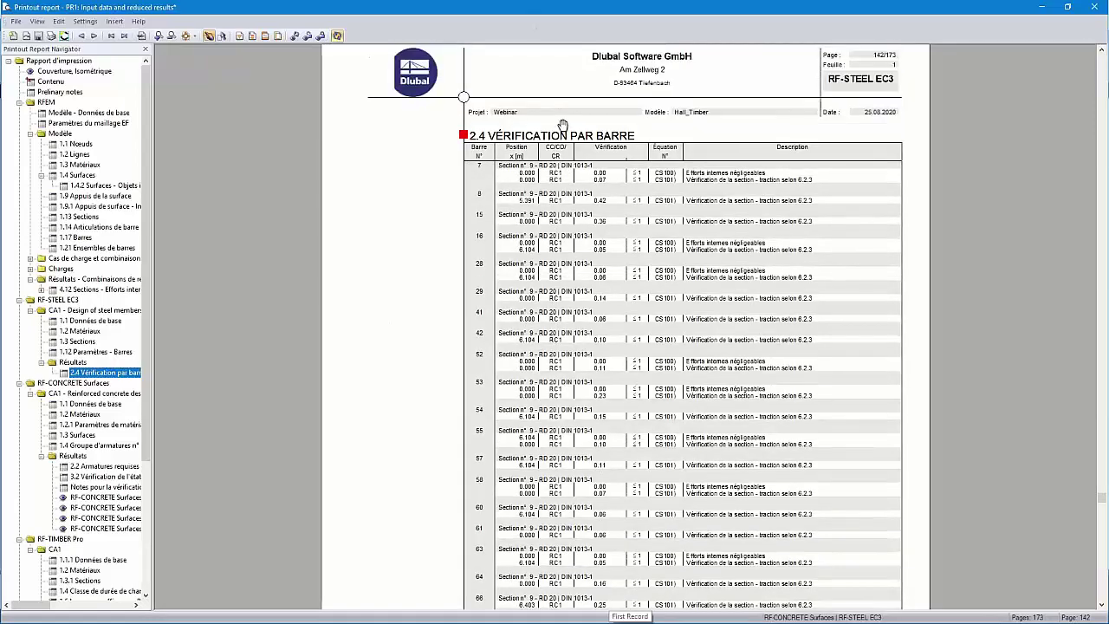
scroll(562, 130, down, 20)
scroll(558, 173, down, 2)
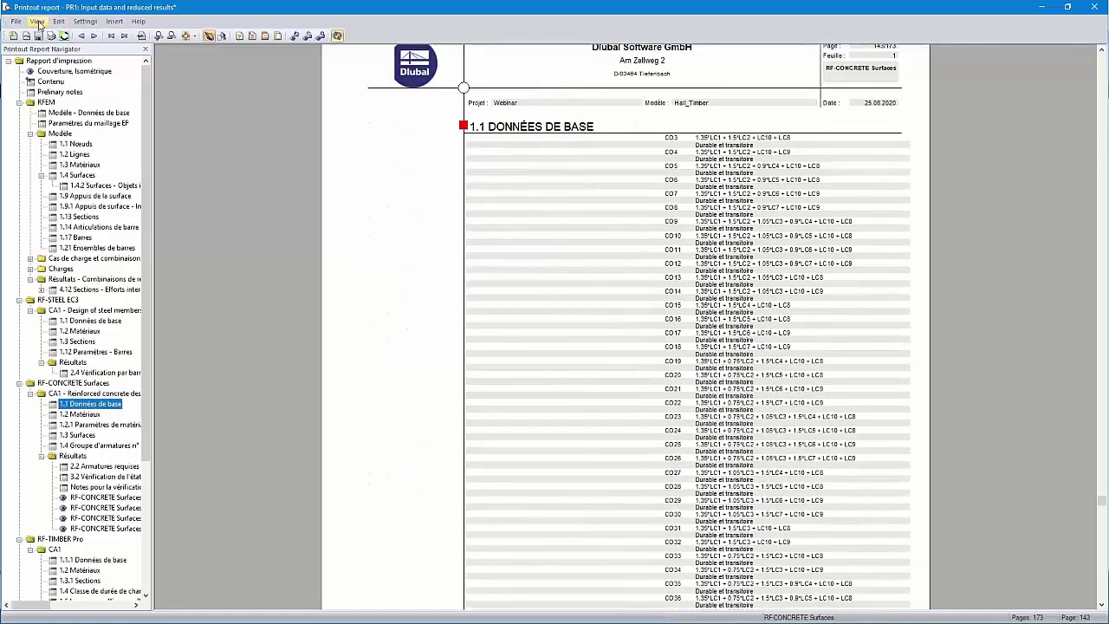
- Set the printout report language back to English and refresh the report
click(85, 21)
click(105, 95)
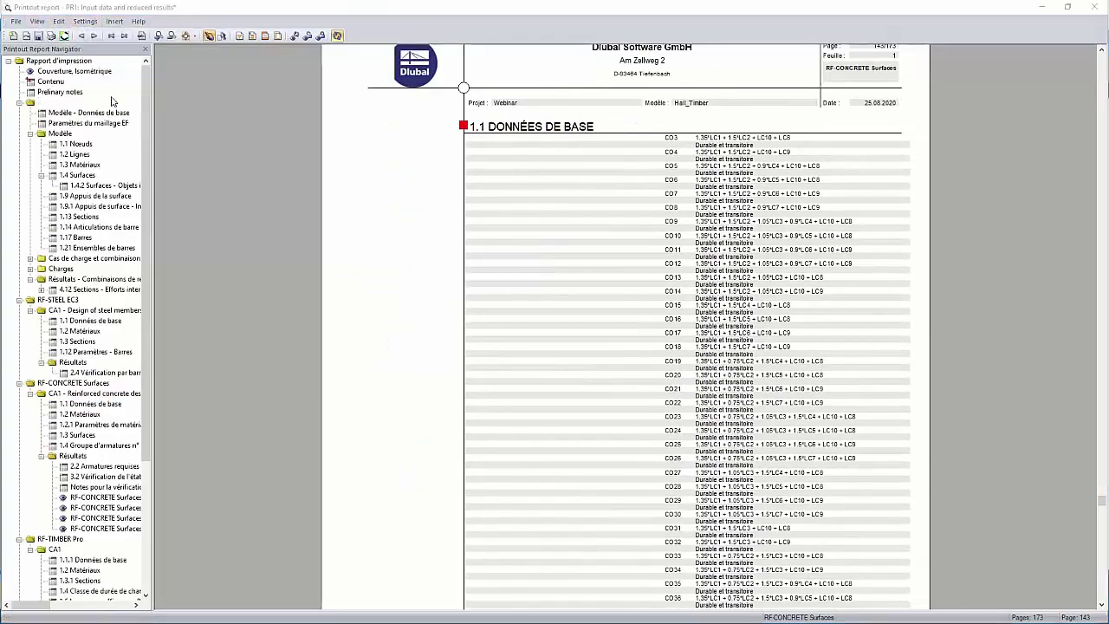
click(42, 57)
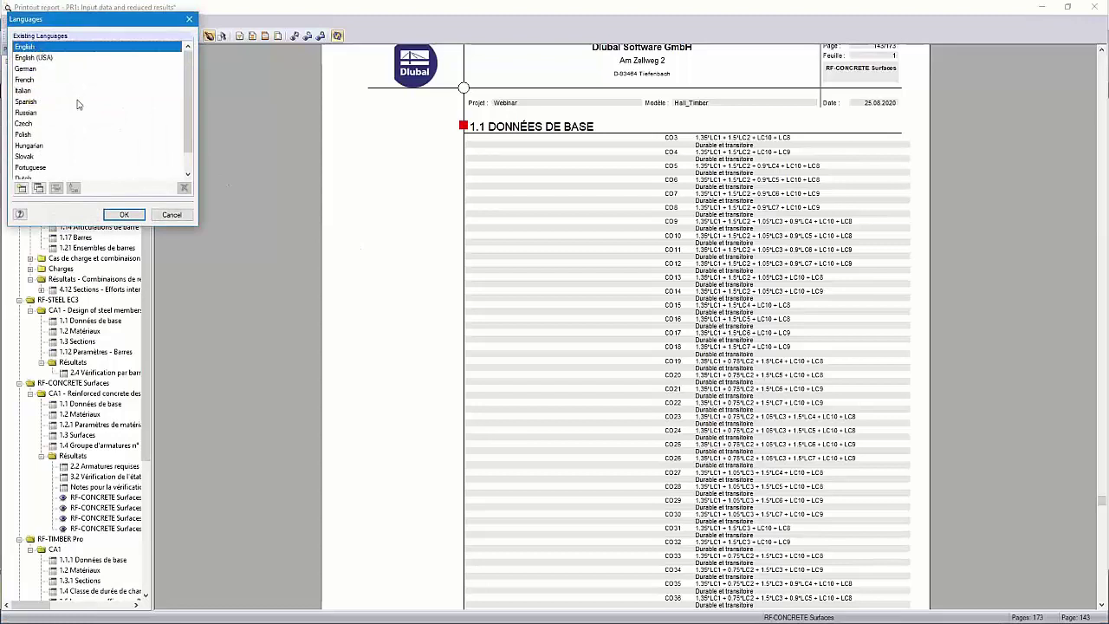
click(124, 214)
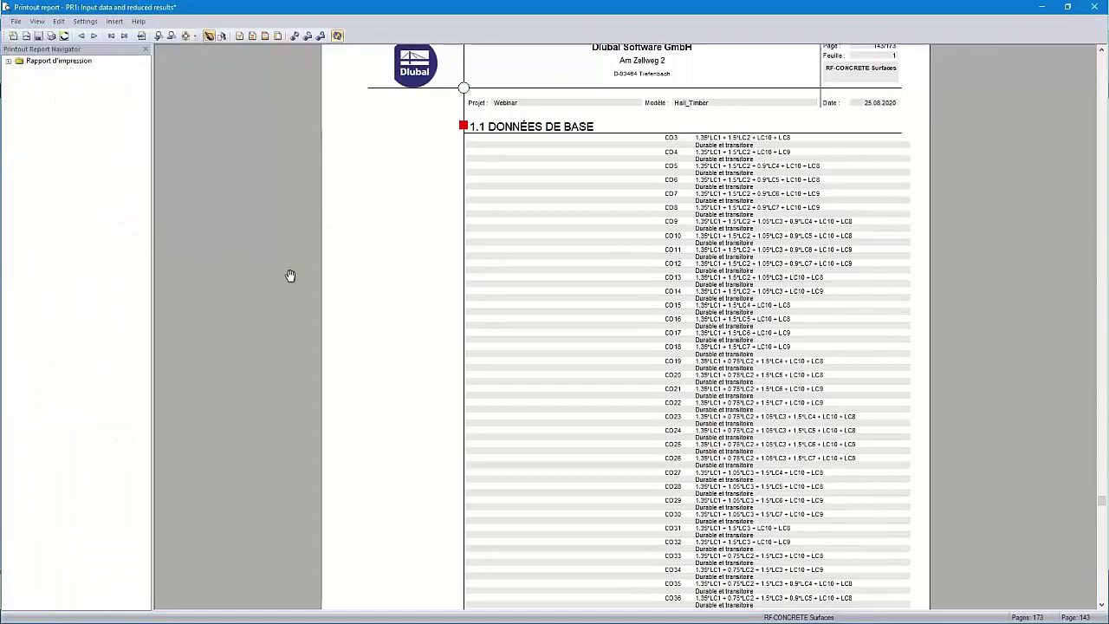
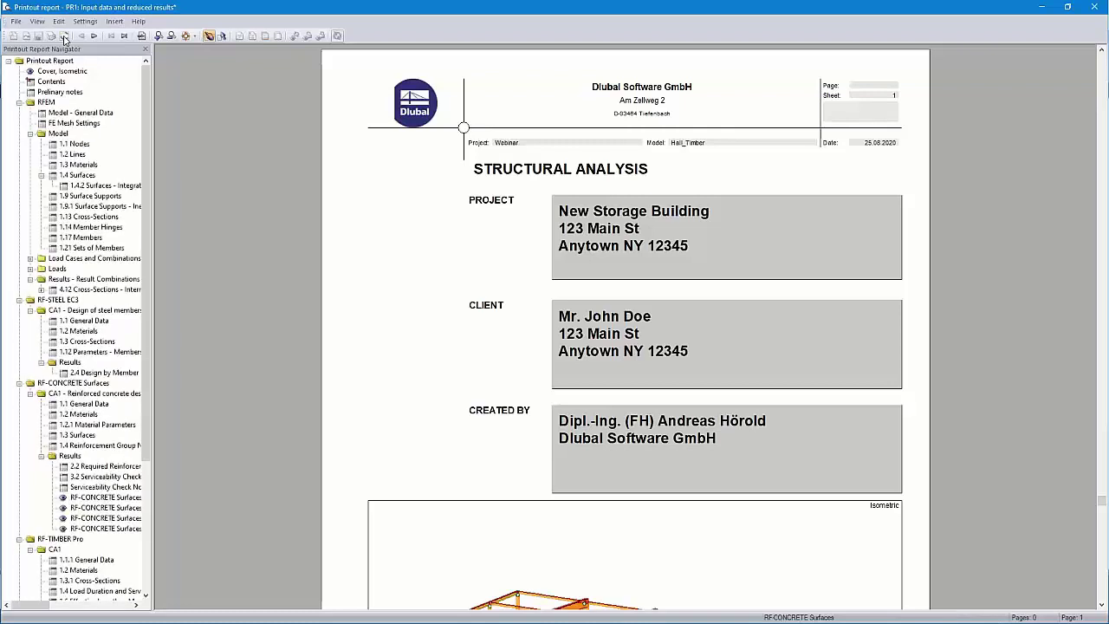
click(64, 37)
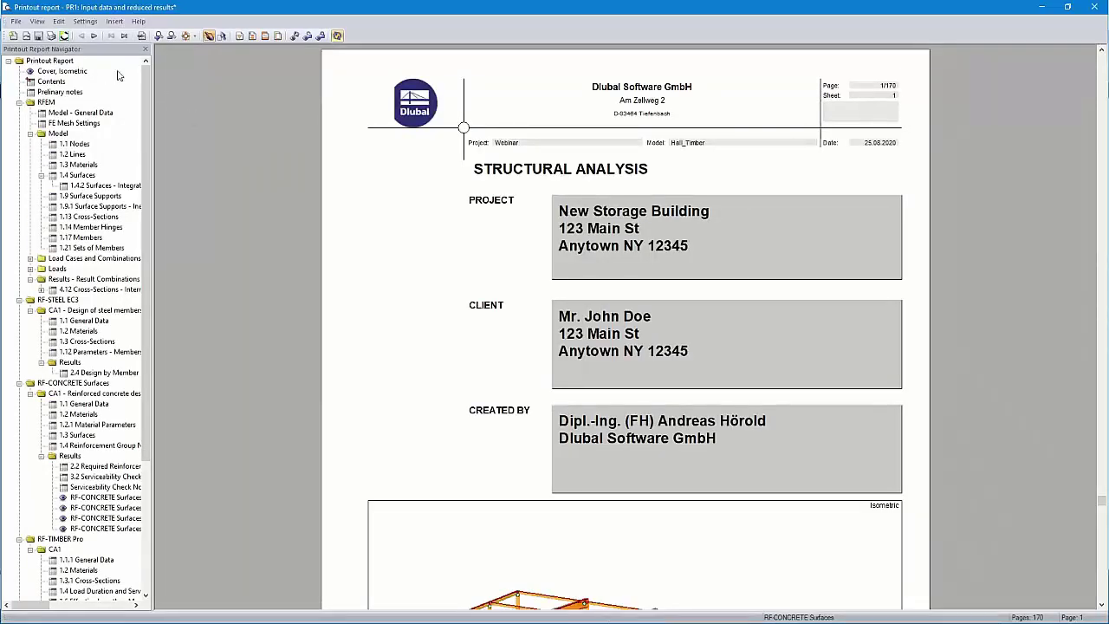
- Print all pages of the report with the PDF24 printer and dismiss the PDF24 Assistant
click(15, 21)
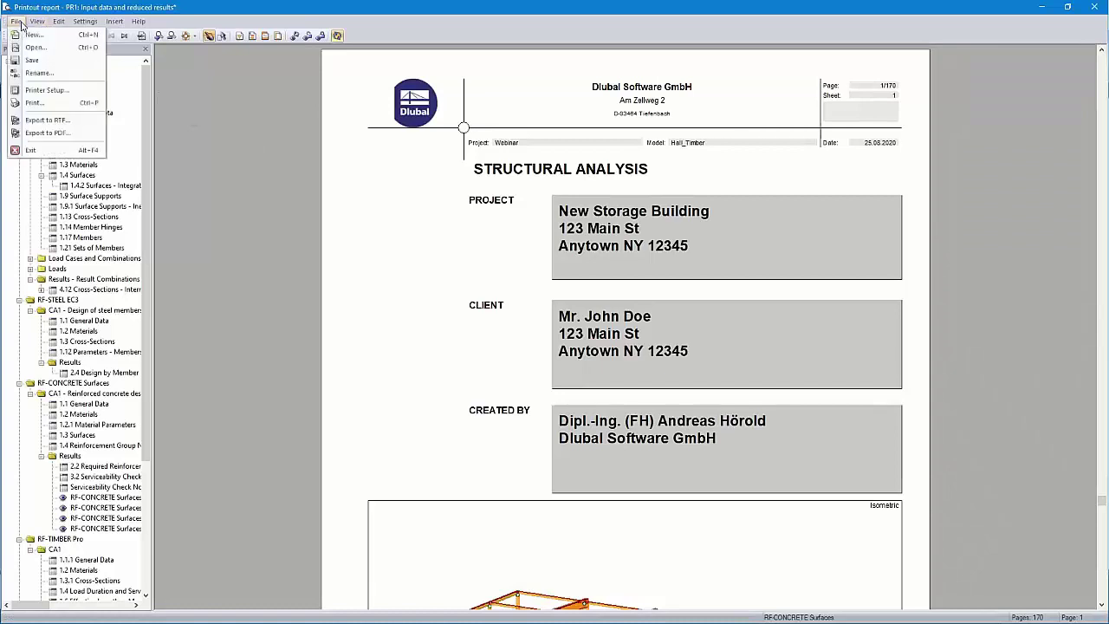
click(48, 102)
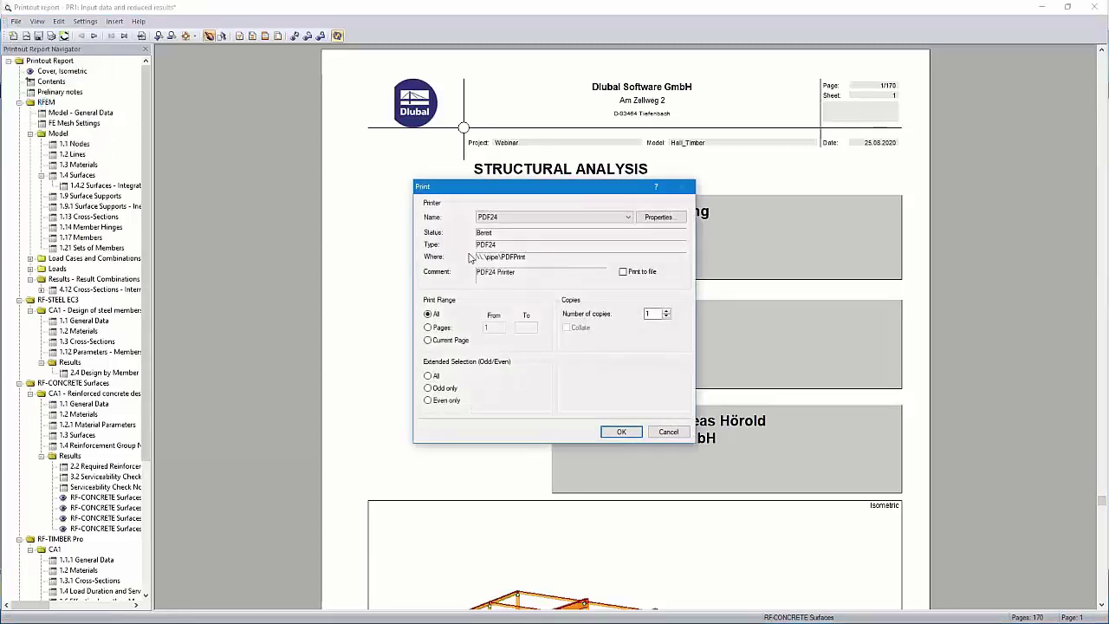
click(620, 433)
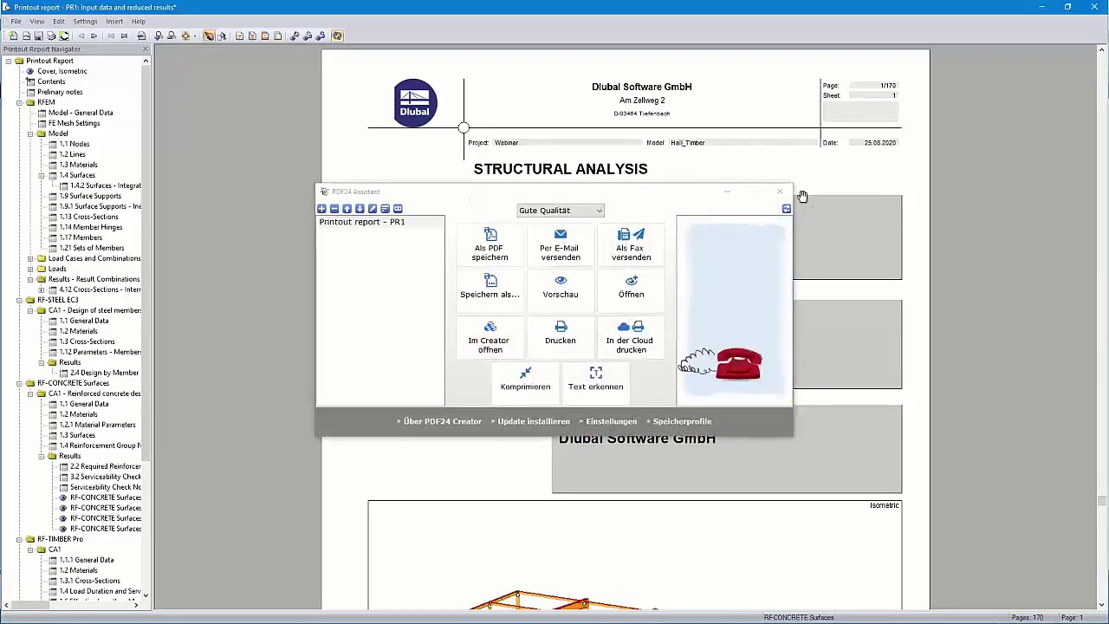
click(757, 192)
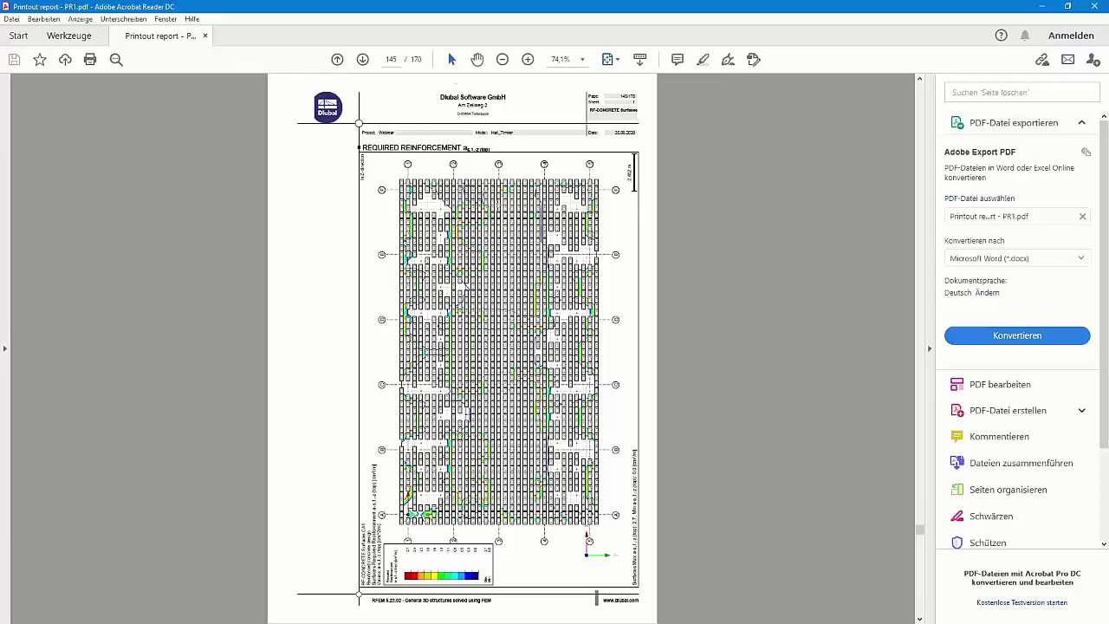
- Switch to Adobe Acrobat Reader and examine the report PDF's required reinforcement graphic on page 145, cover, contents and preliminary notes
ctrl+scroll(492, 201, up, 6)
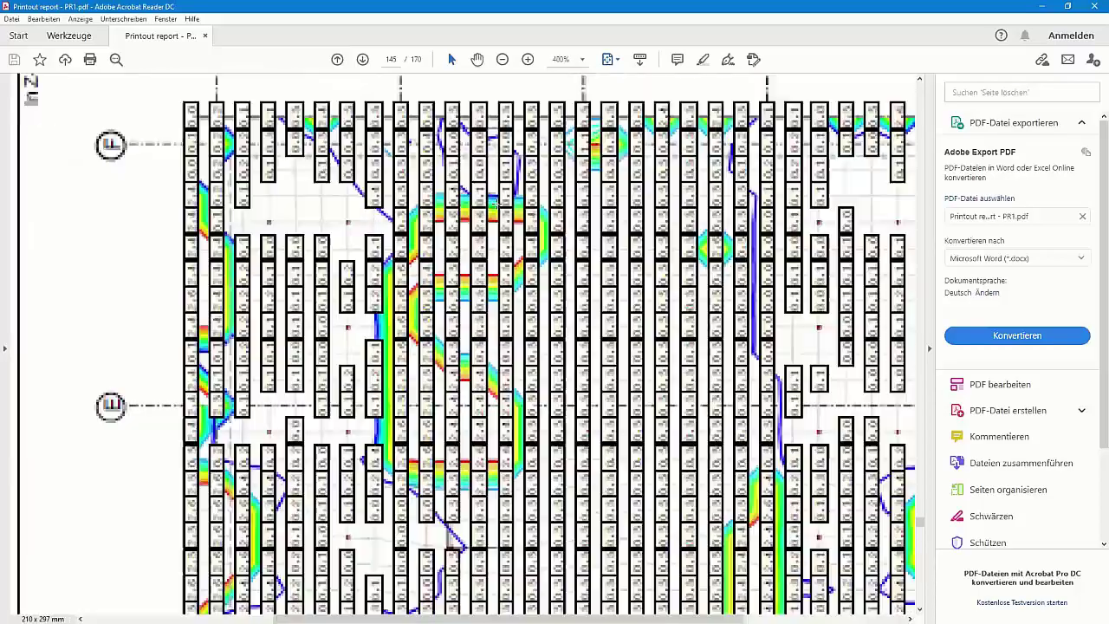
ctrl+scroll(493, 205, down, 6)
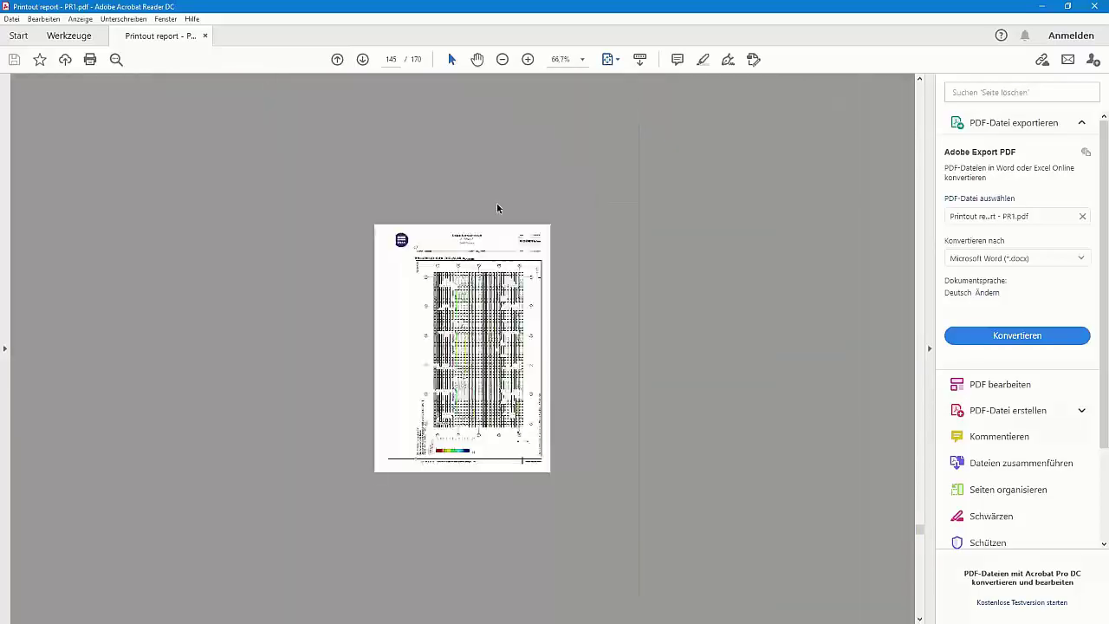
drag(918, 529, 926, 97)
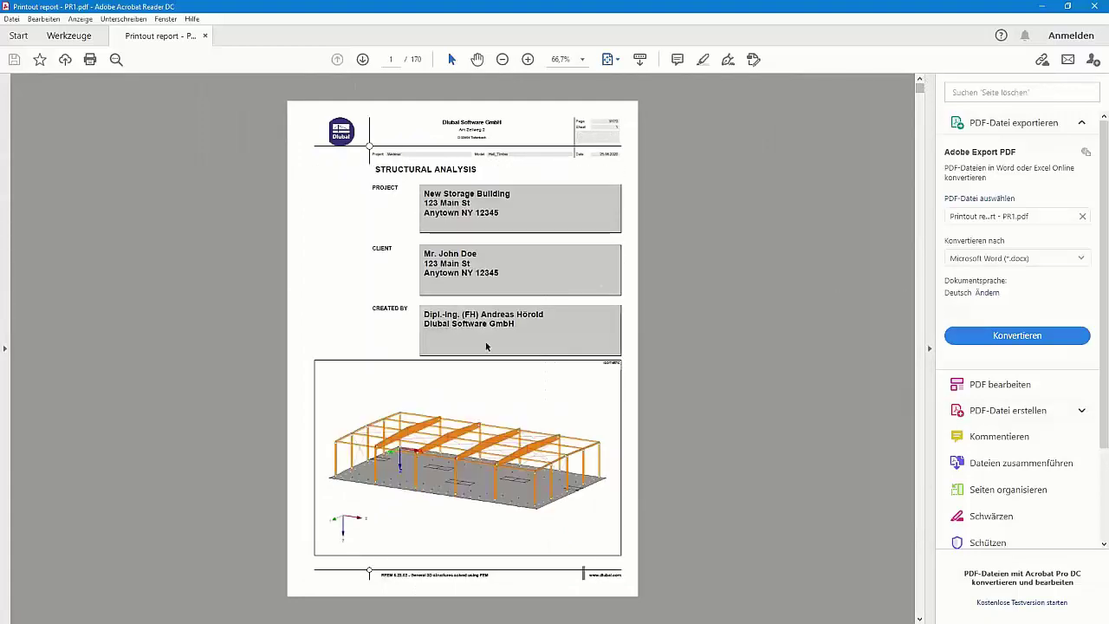
scroll(486, 348, down, 2)
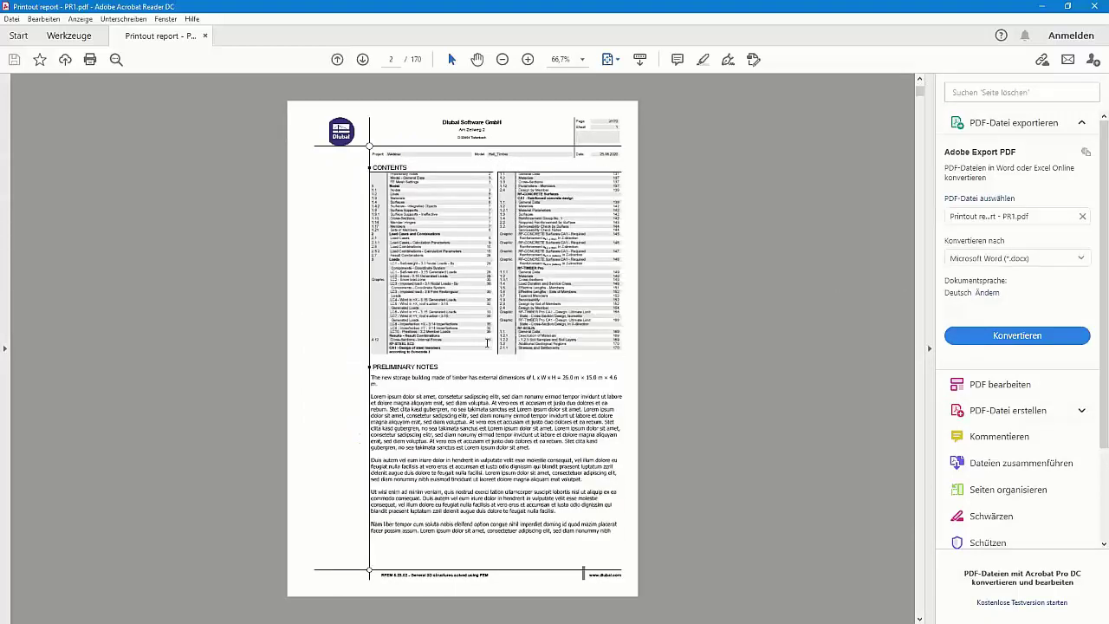
scroll(487, 343, down, 2)
scroll(487, 343, up, 4)
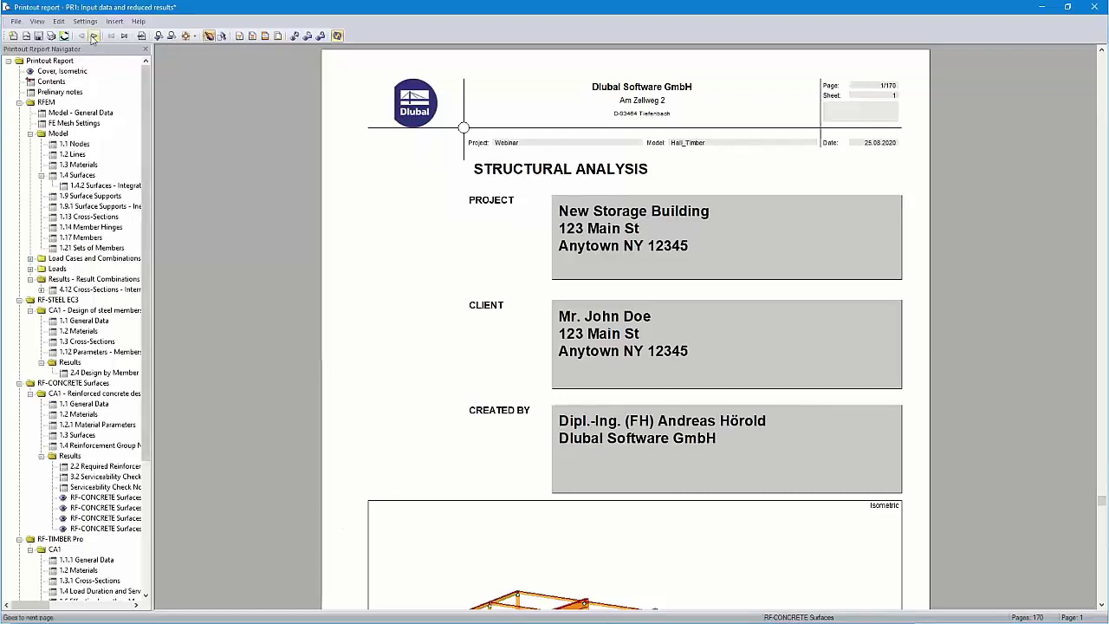
- View the dialog for making a new printout report template from the current report and close it without creating one
click(85, 21)
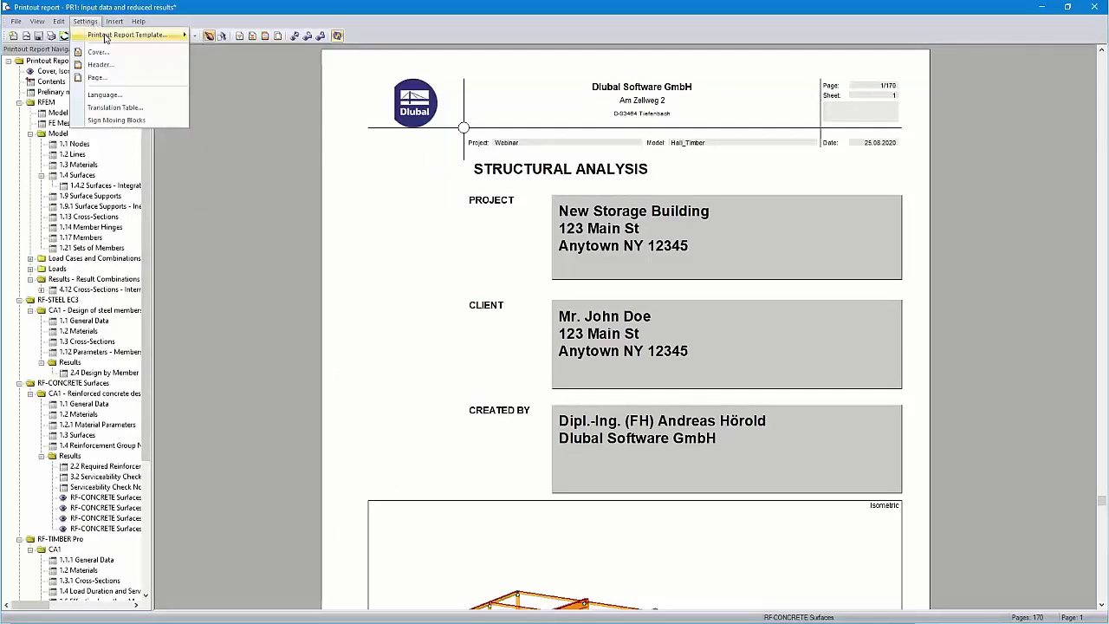
mouse_move(109, 39)
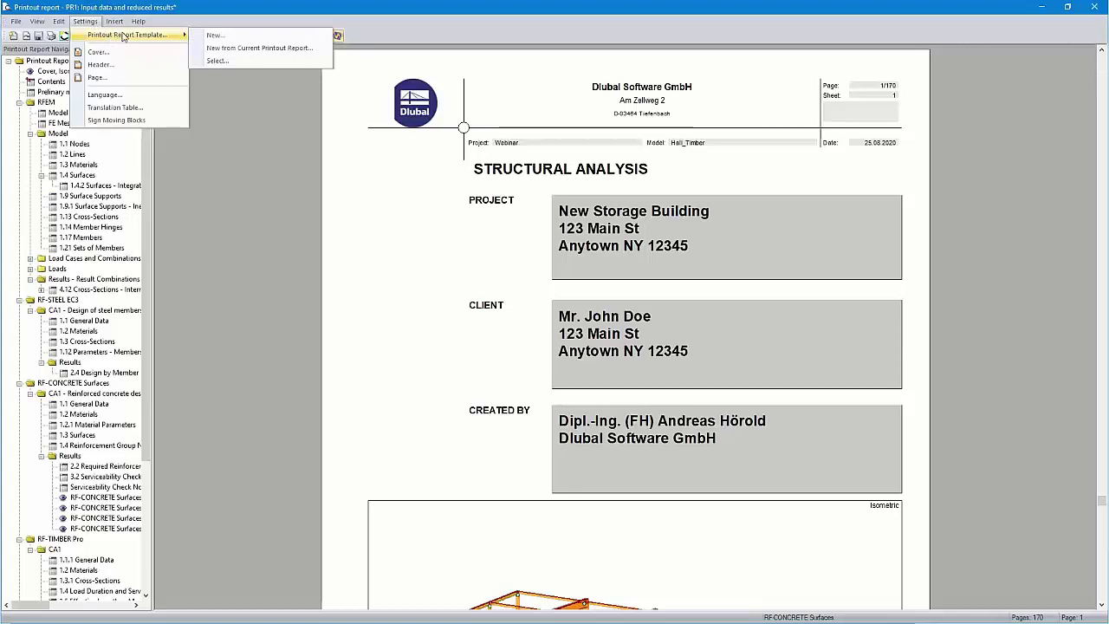
click(267, 51)
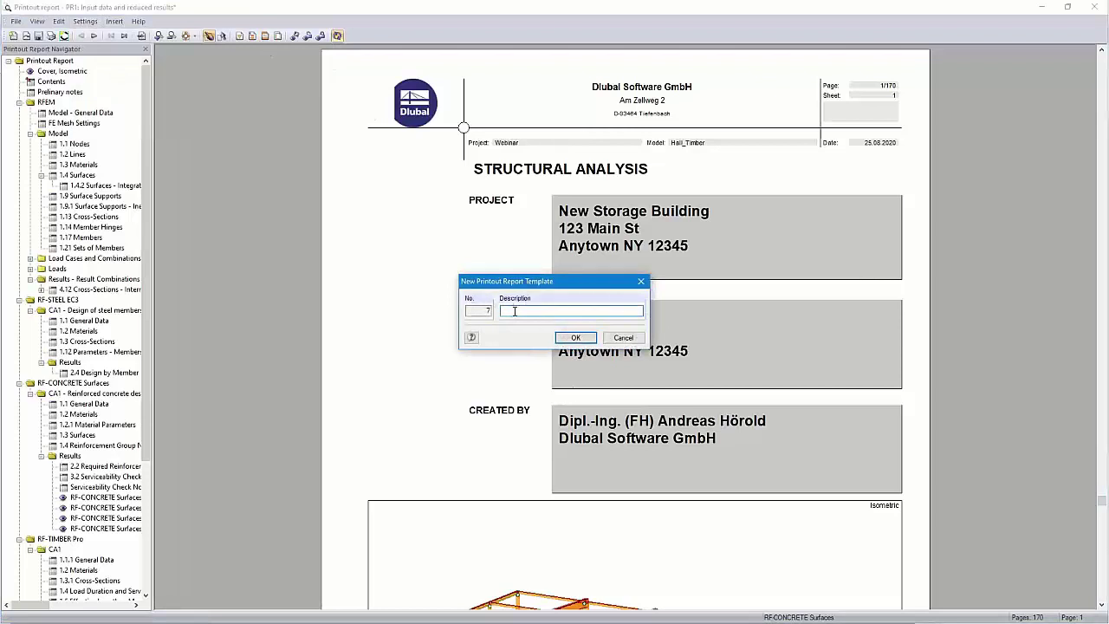
click(625, 338)
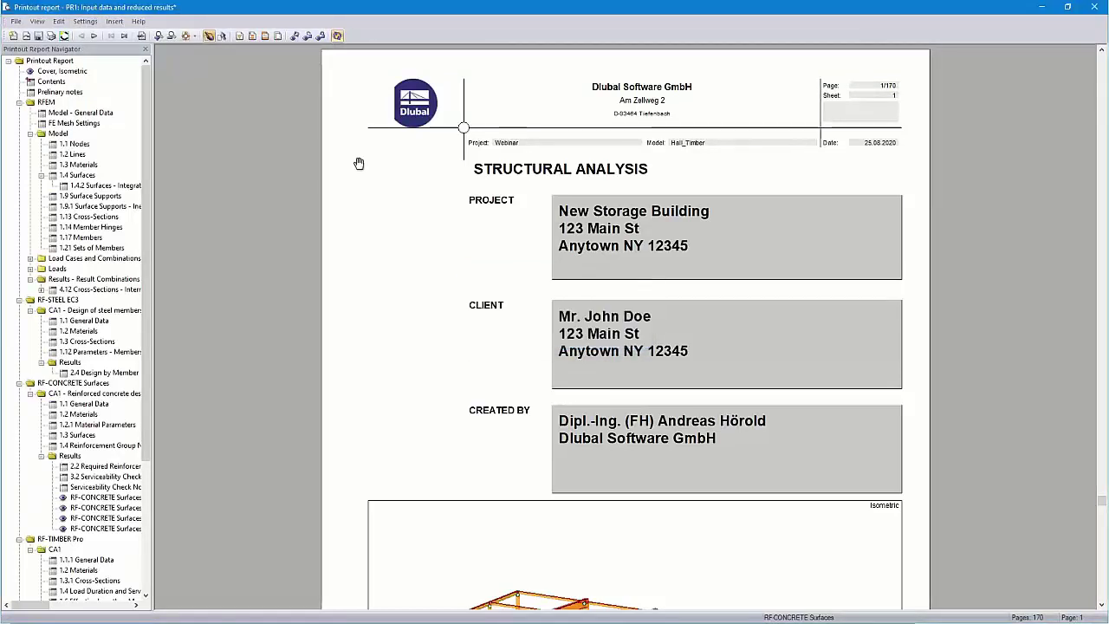
- View the RFEM global selection options for a new printout report template and cancel the selection
click(85, 21)
mouse_move(146, 37)
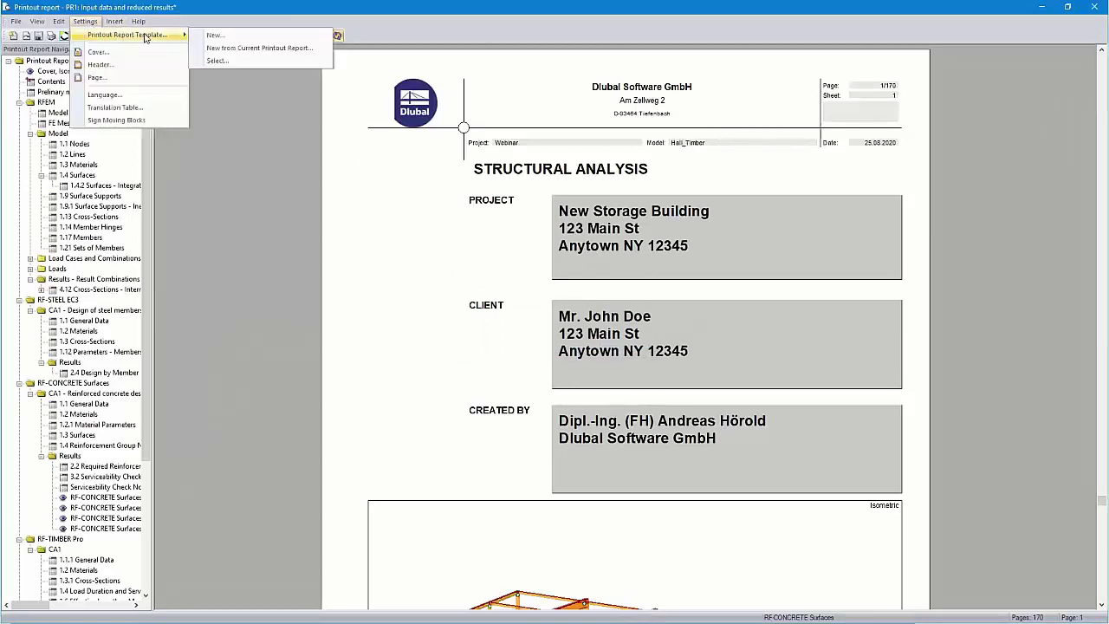
click(233, 39)
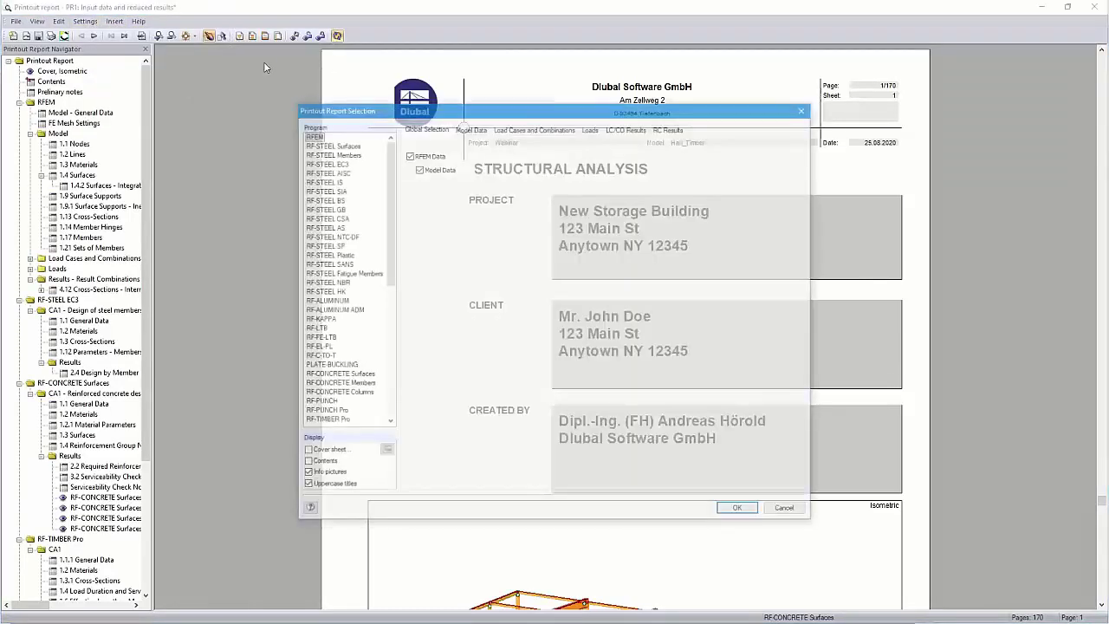
click(419, 168)
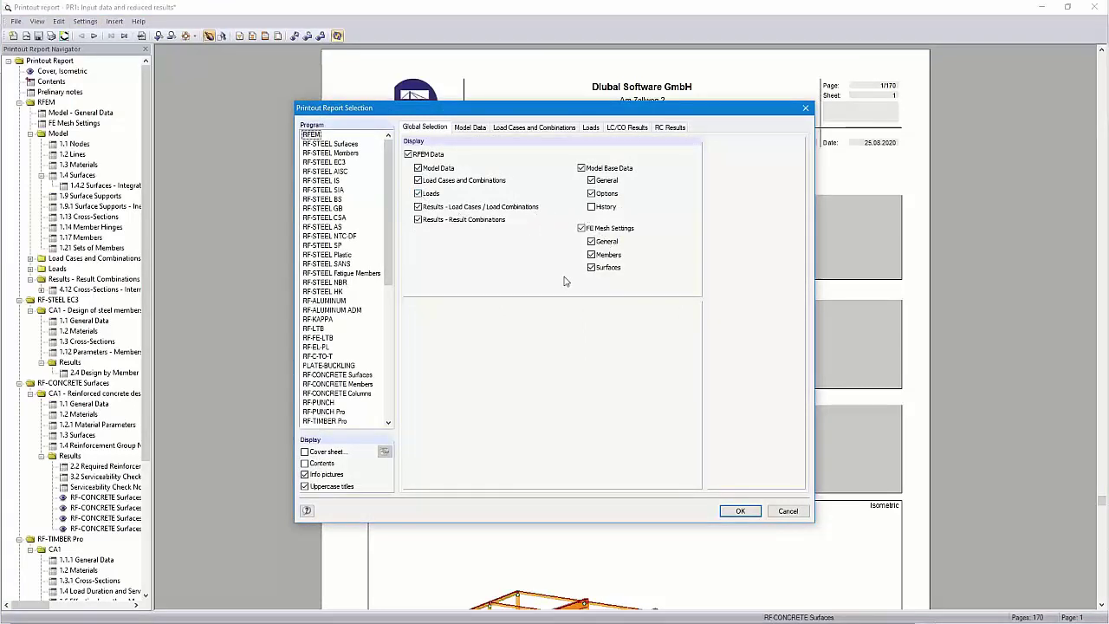
click(788, 511)
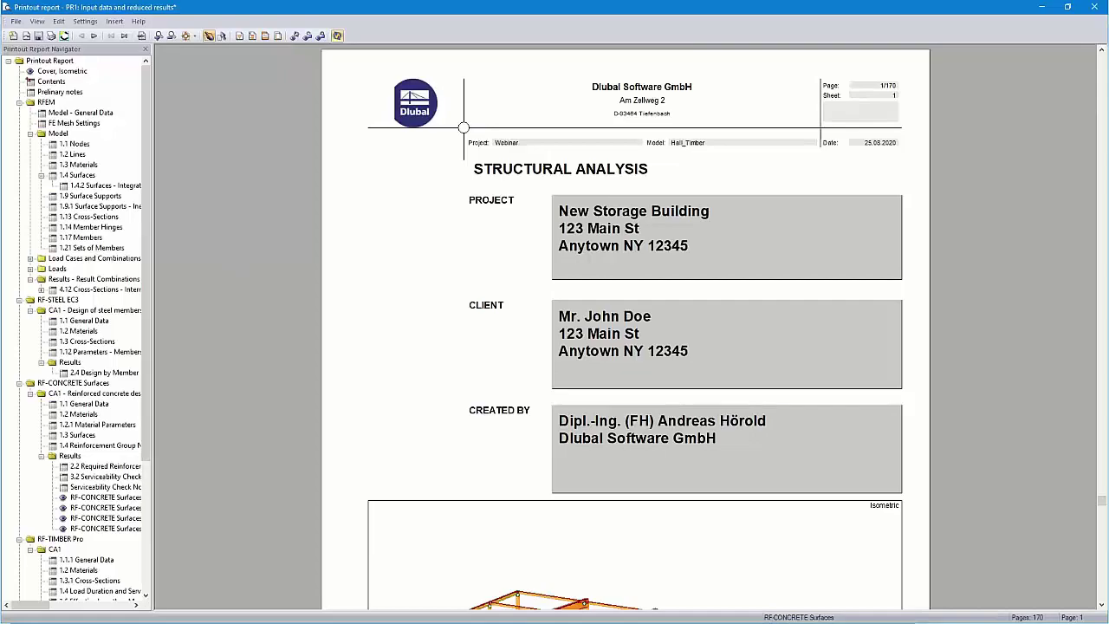
- Switch to the Dlubal website in the browser and open the Knowledge Base from its support section
key(alt+Tab)
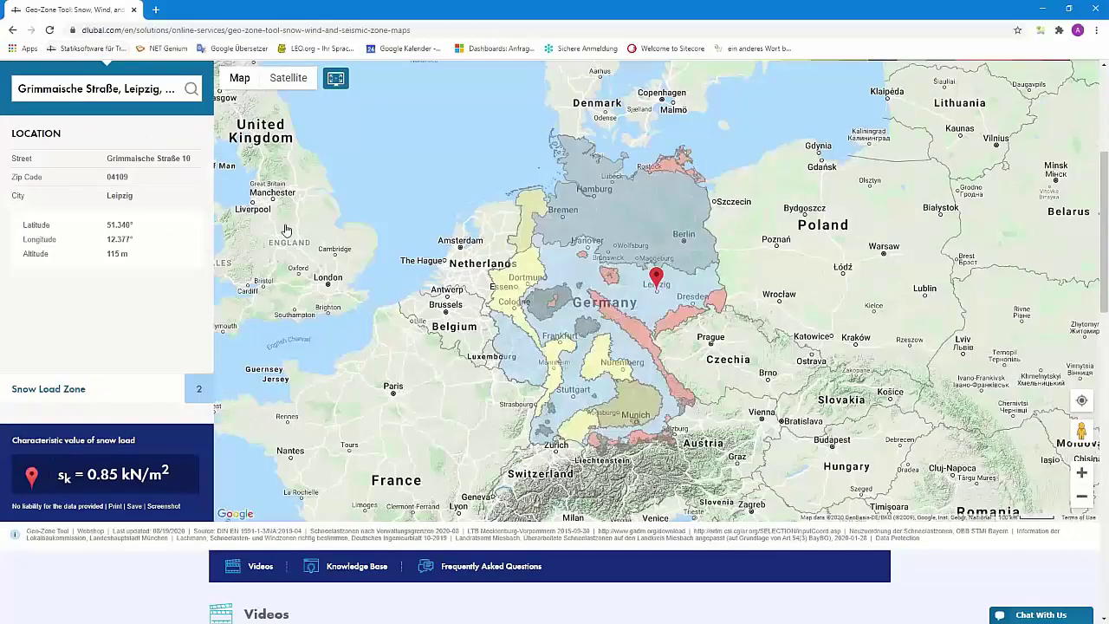
scroll(286, 230, up, 4)
mouse_move(378, 155)
mouse_move(443, 159)
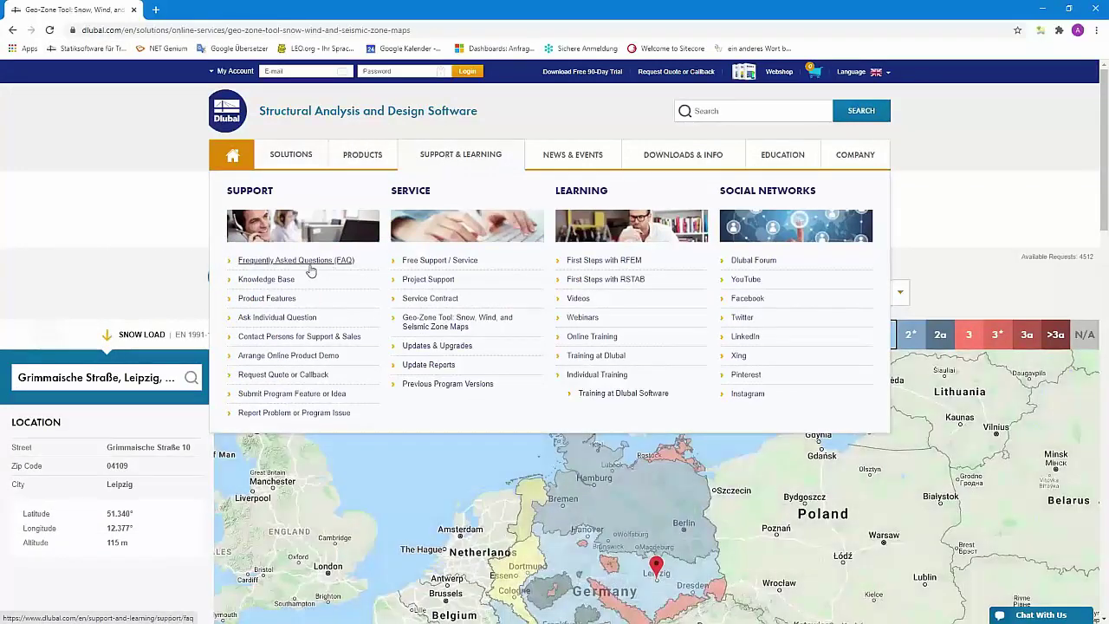
click(267, 280)
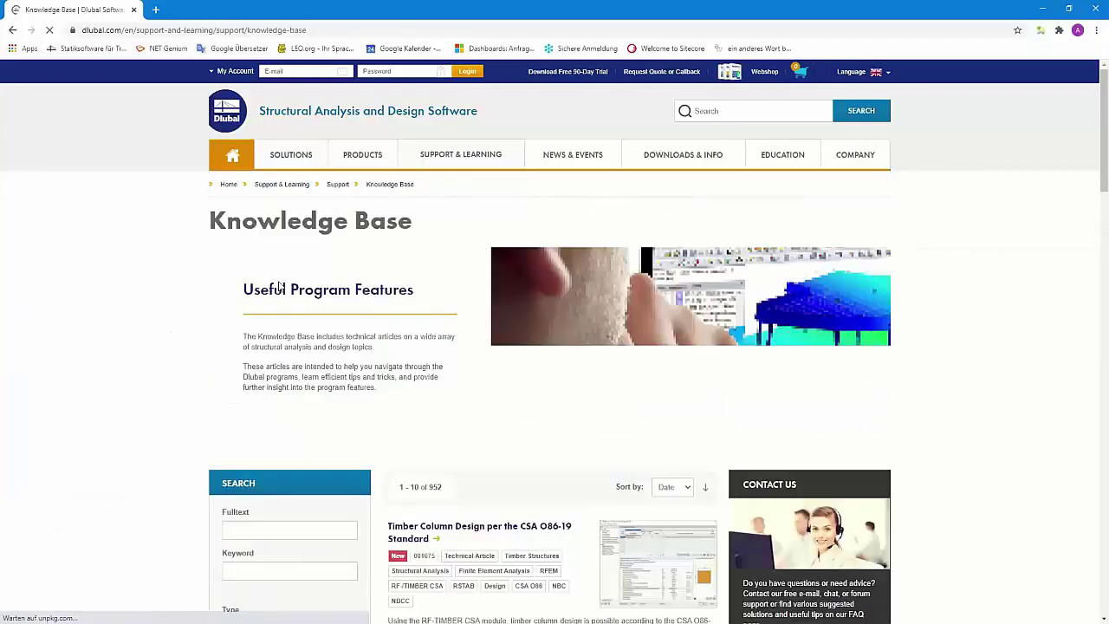
- Search the Knowledge Base articles by full text for "vcmaster"
scroll(451, 290, down, 10)
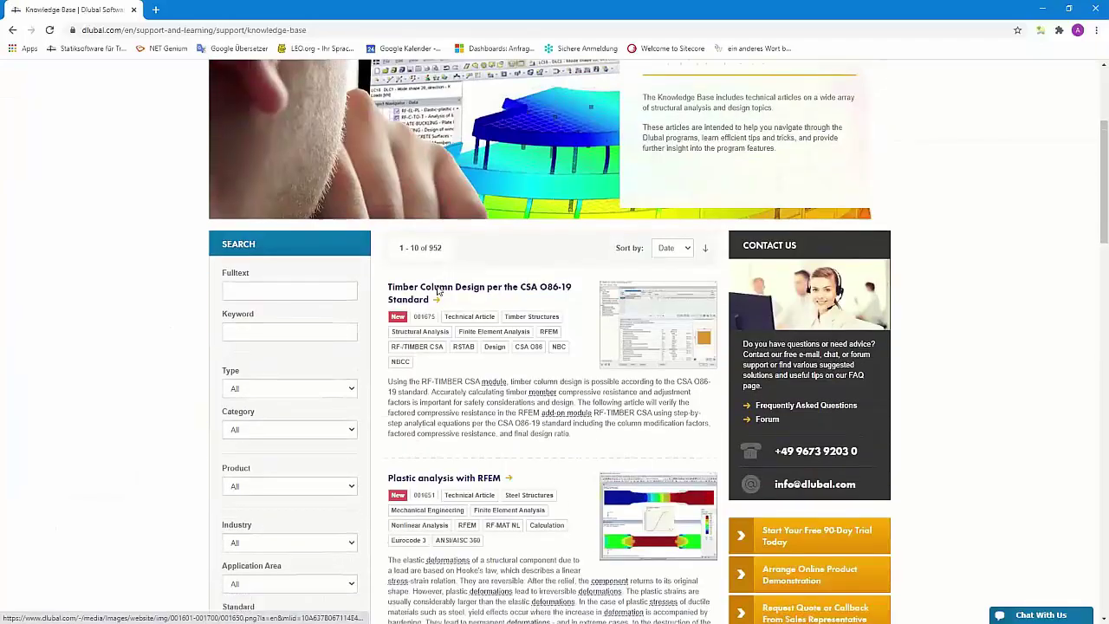
scroll(438, 290, down, 8)
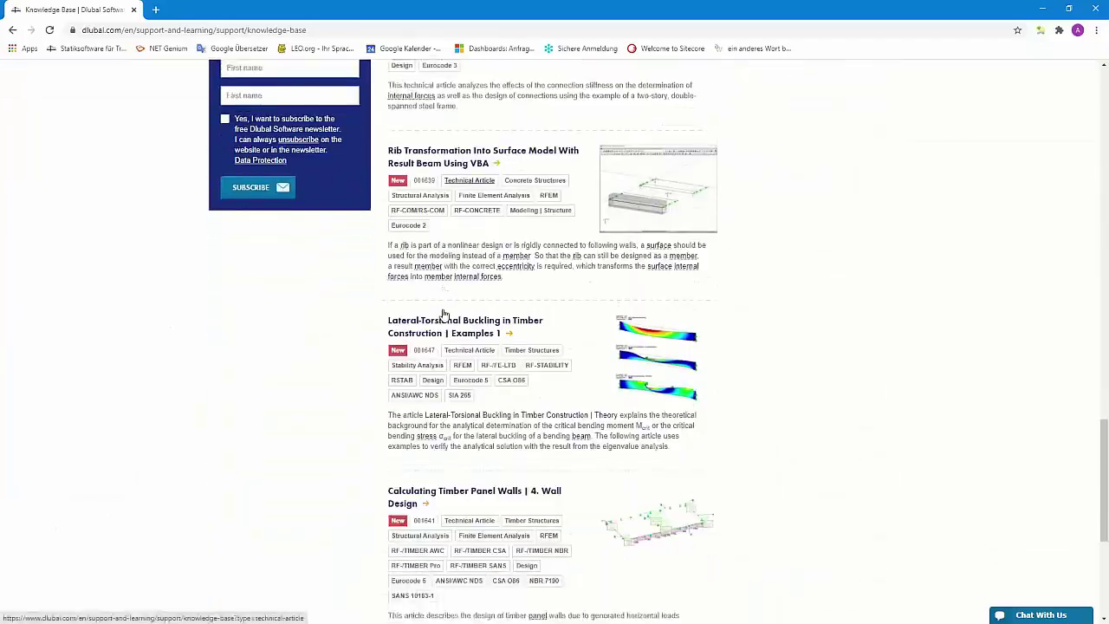
scroll(512, 315, up, 17)
click(252, 296)
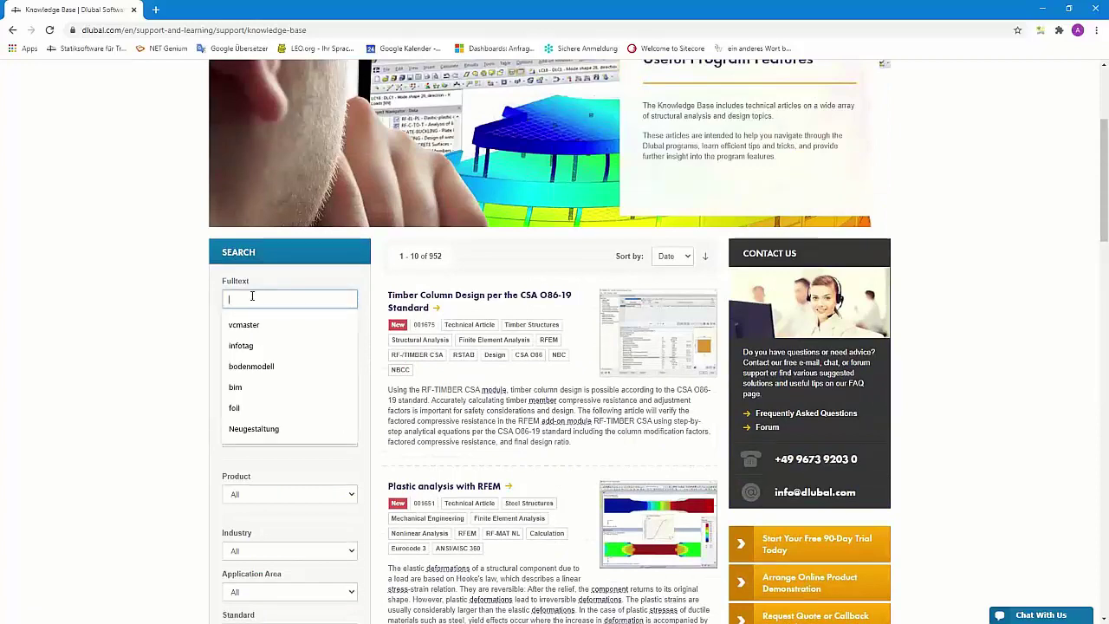
text(v)
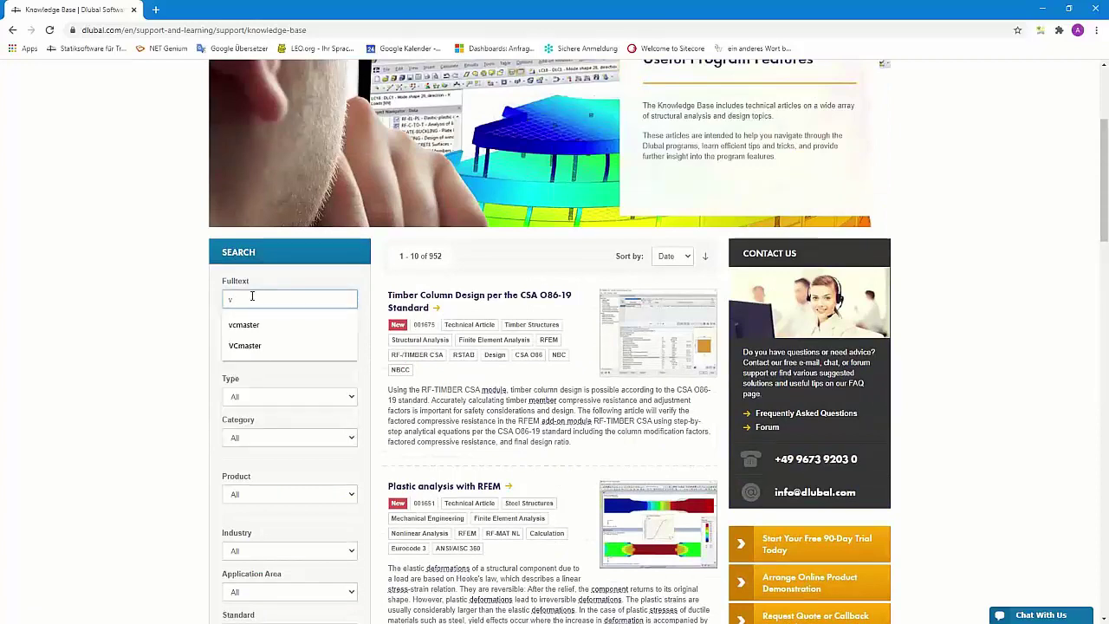
text(cmaster)
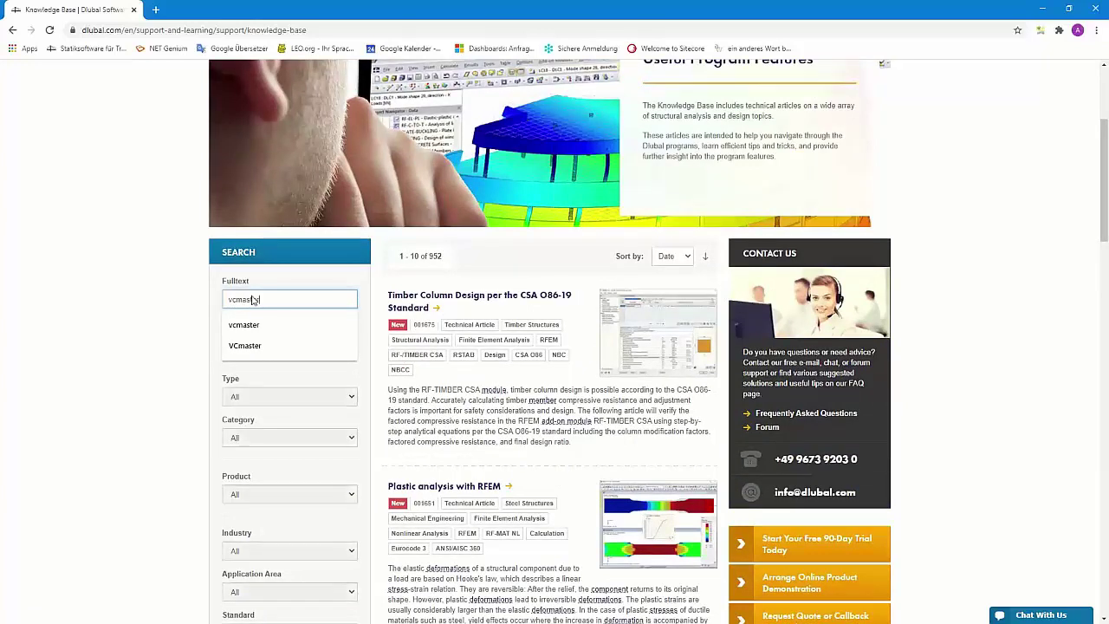
key(Return)
- Open the "Export to VCmaster" article from the search results and examine its instructions and figures
scroll(494, 390, down, 1)
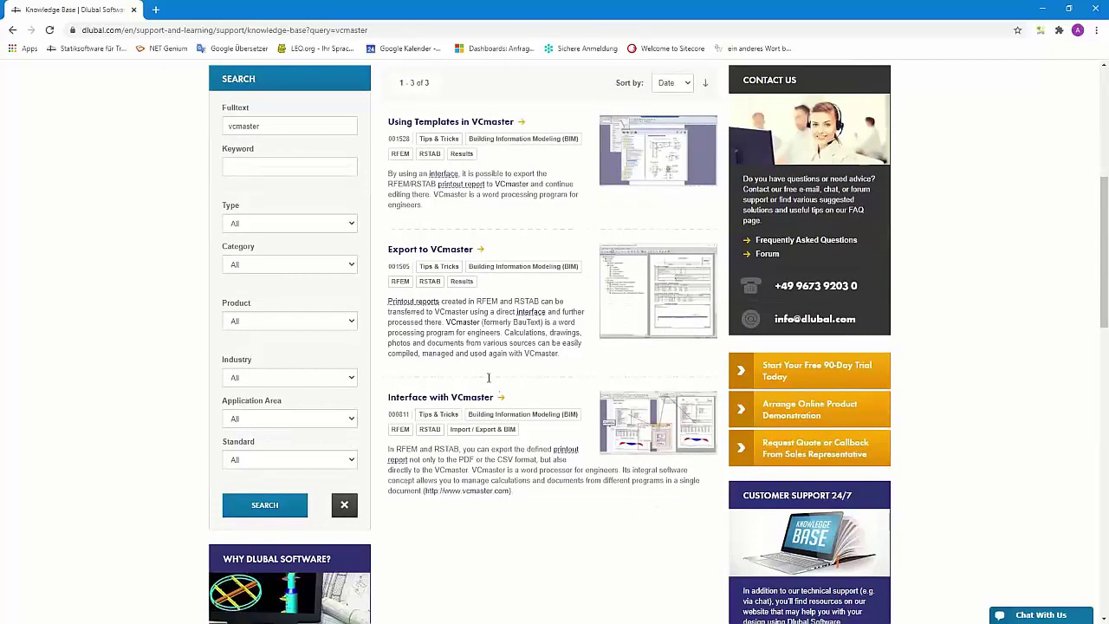
click(410, 252)
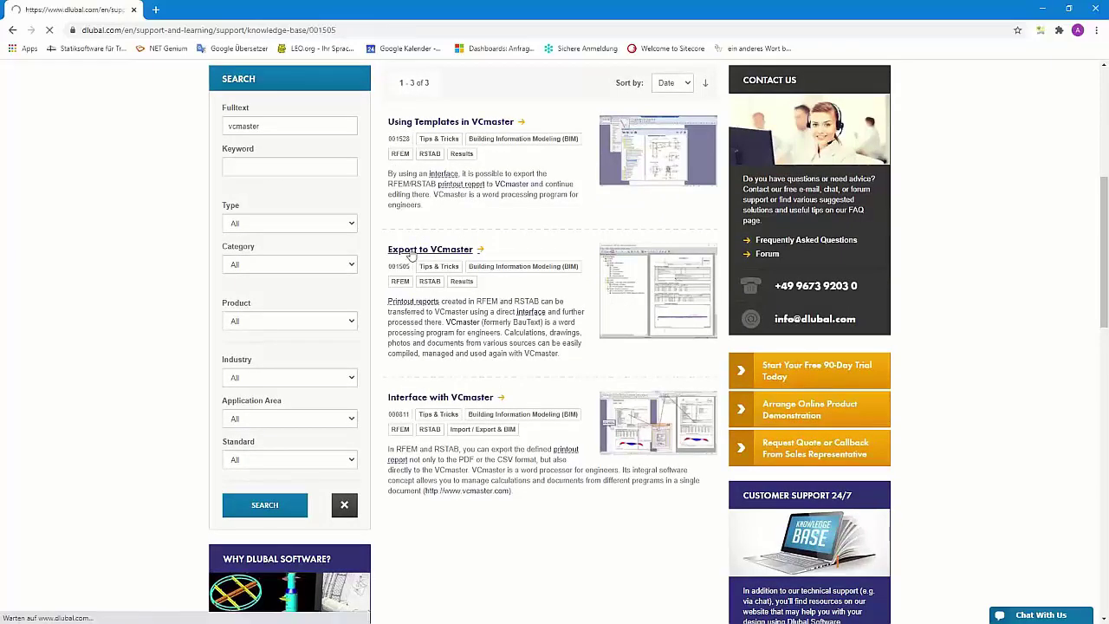
scroll(508, 251, down, 6)
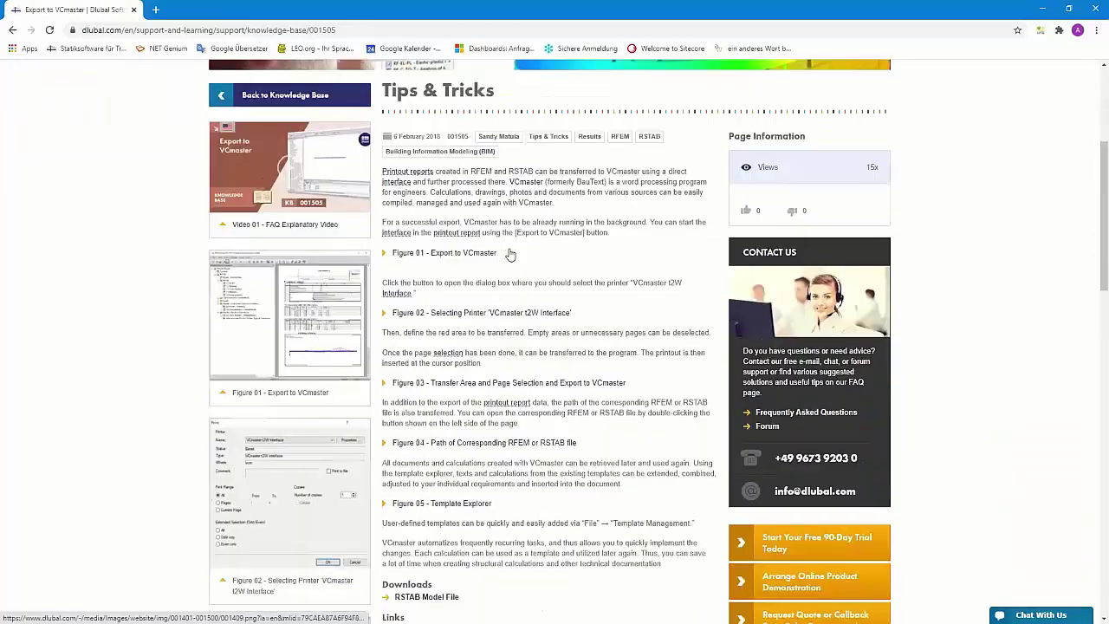
scroll(500, 268, up, 2)
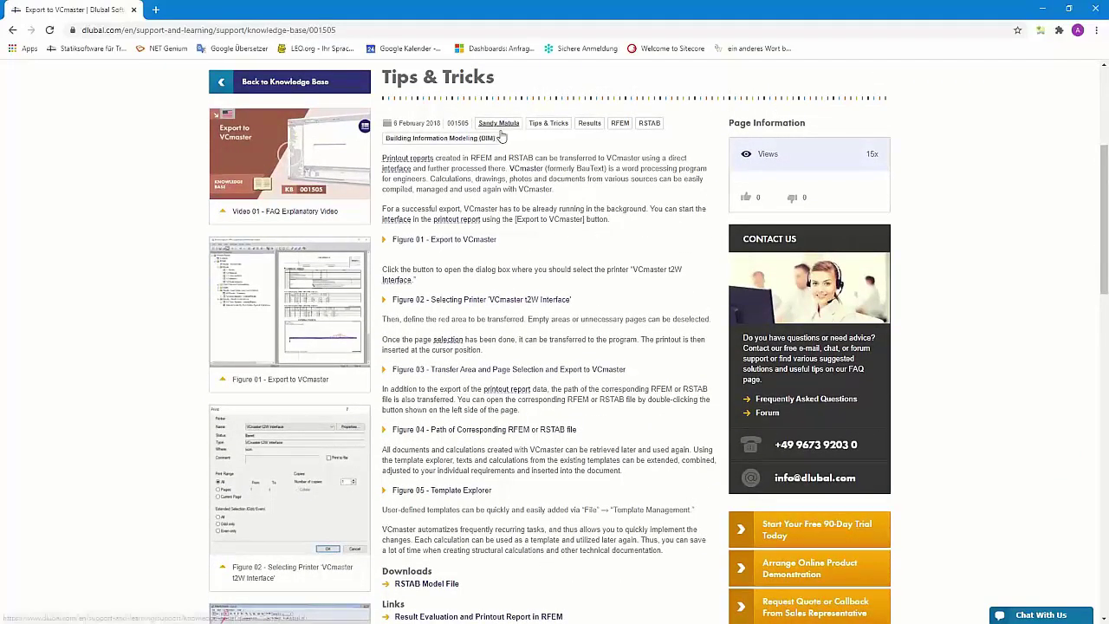
scroll(507, 304, down, 2)
scroll(290, 154, up, 2)
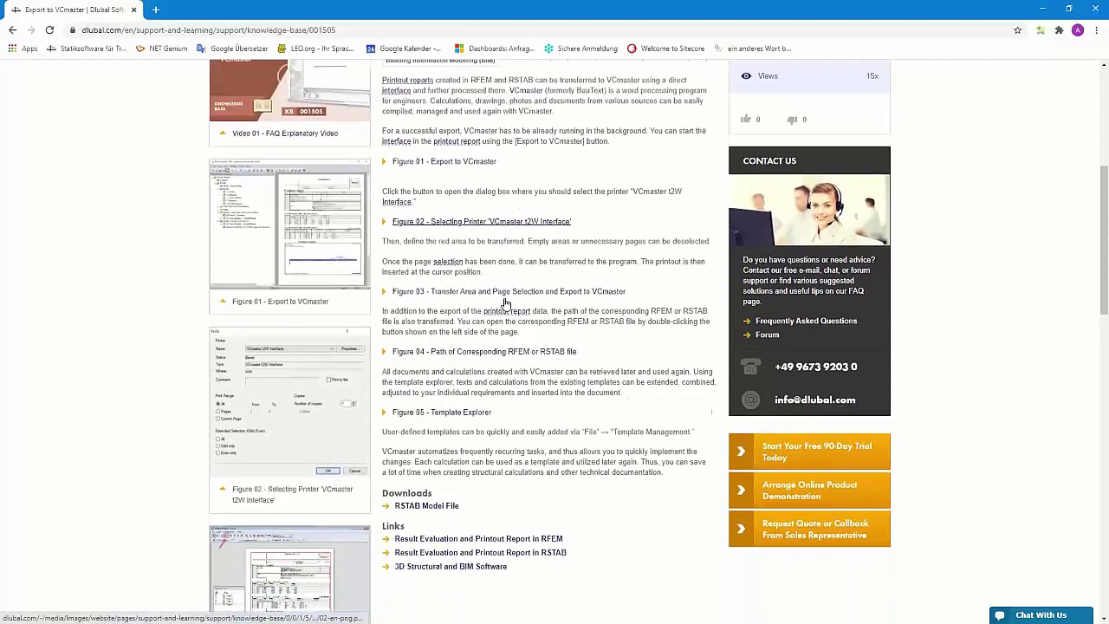
- Play the article's explanatory video on exporting to VCmaster in full screen
click(290, 154)
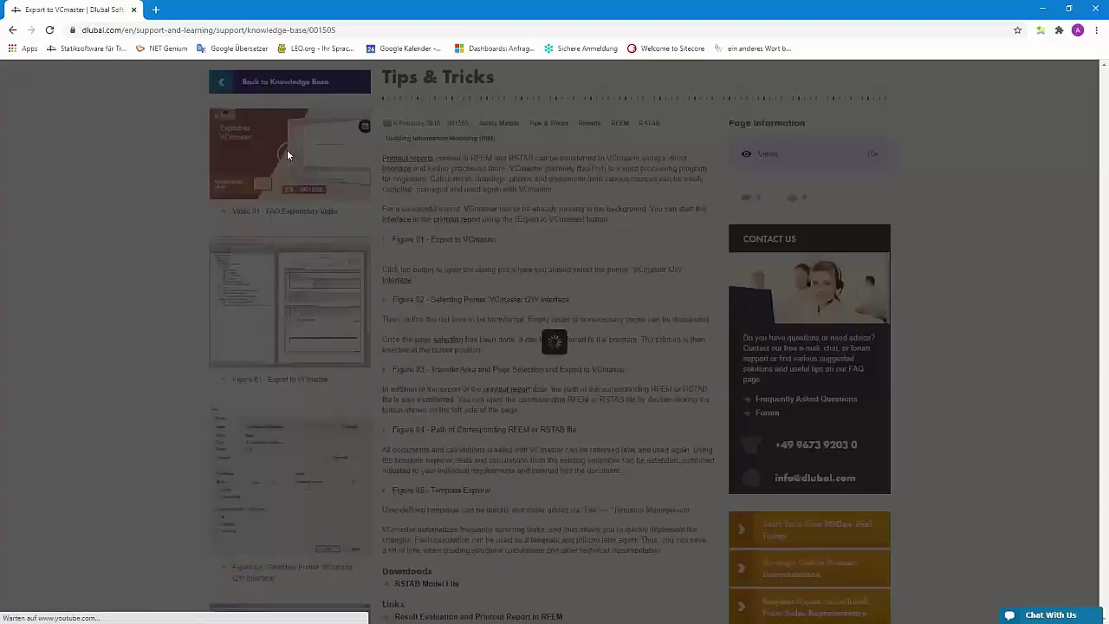
click(548, 342)
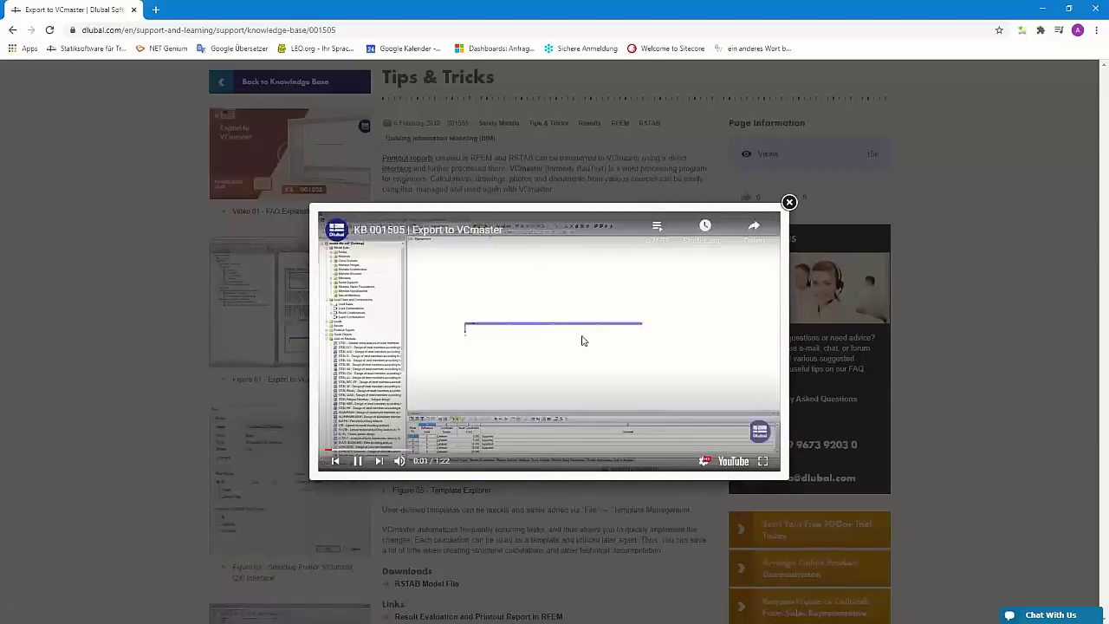
click(763, 461)
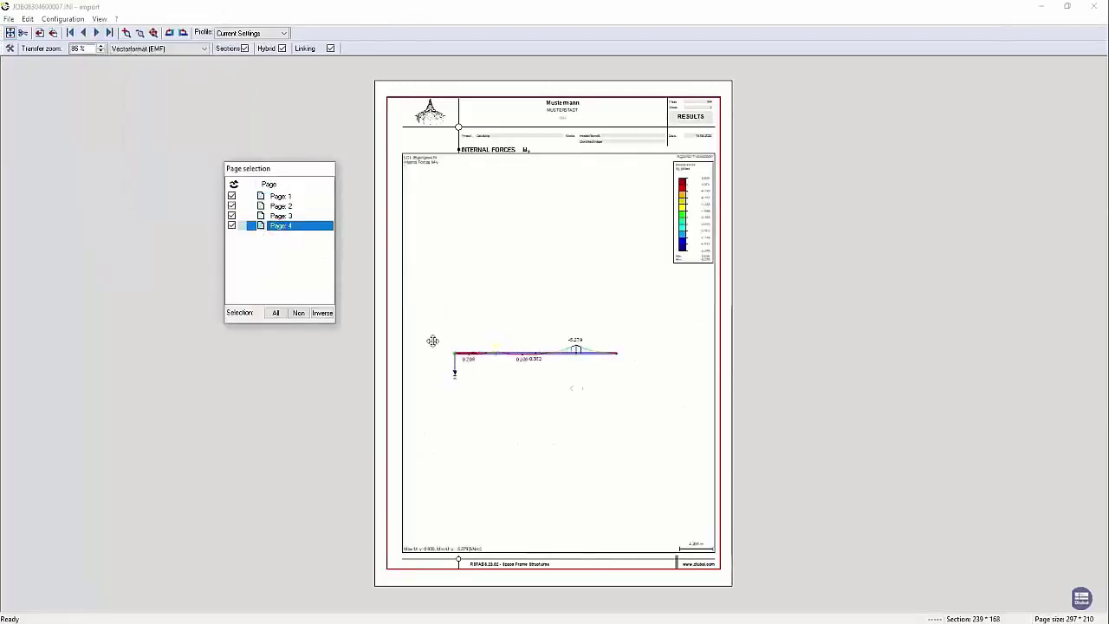
drag(386, 327, 401, 327)
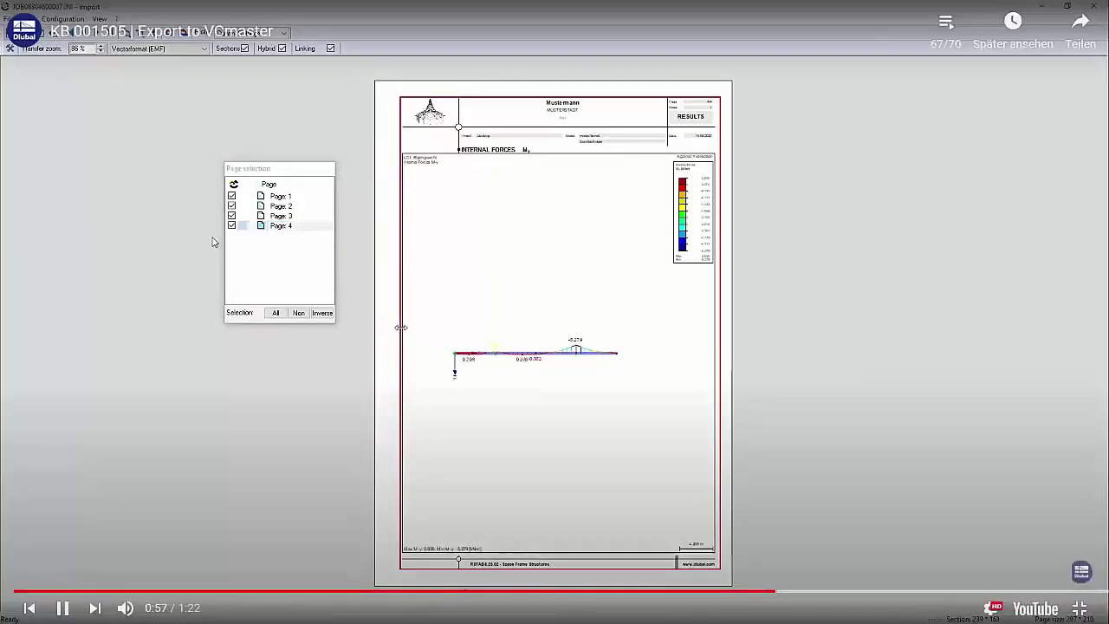
drag(720, 341, 721, 340)
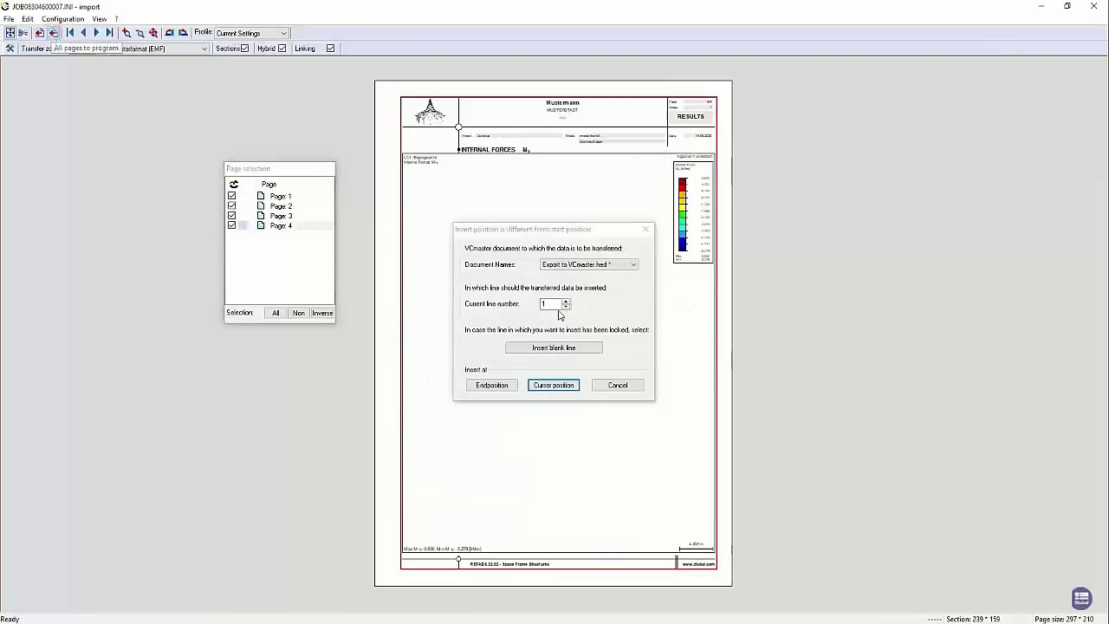
click(553, 384)
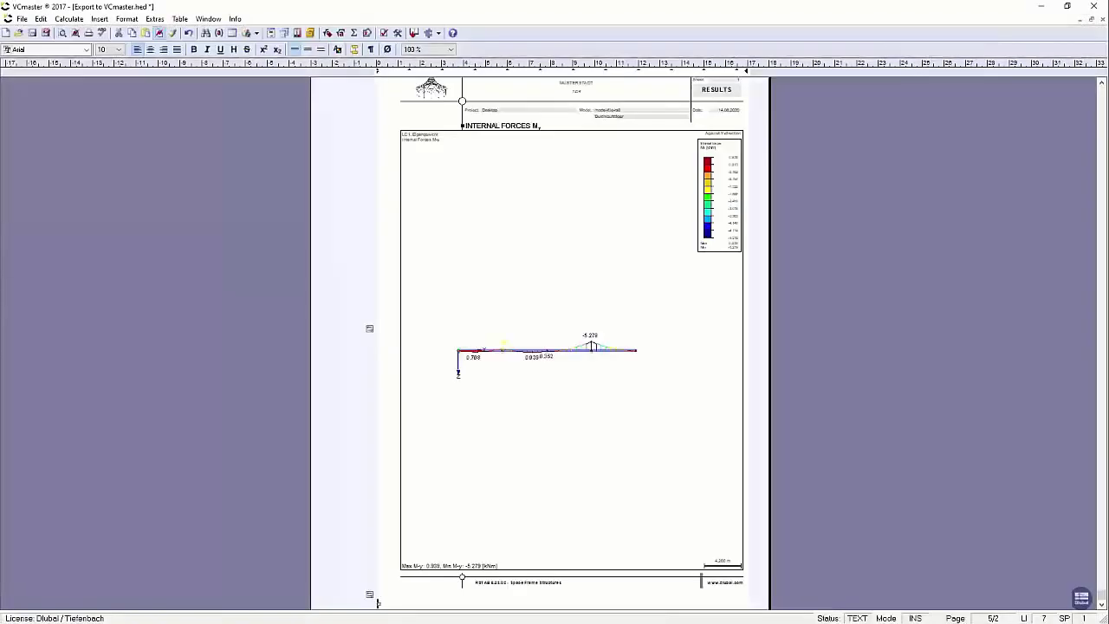
scroll(691, 480, up, 10)
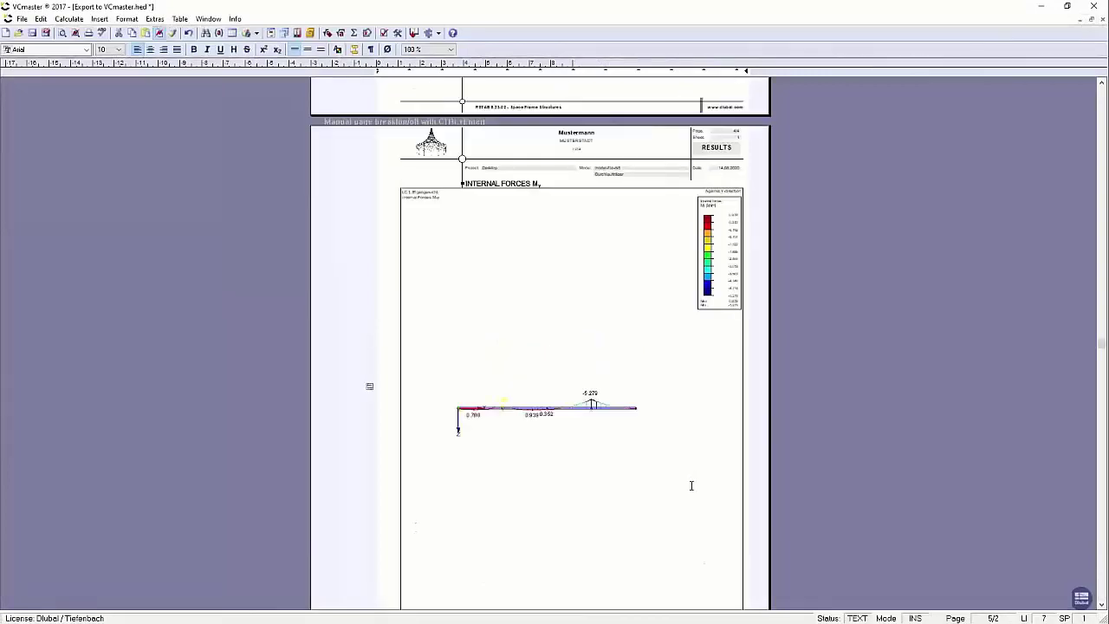
scroll(691, 486, up, 15)
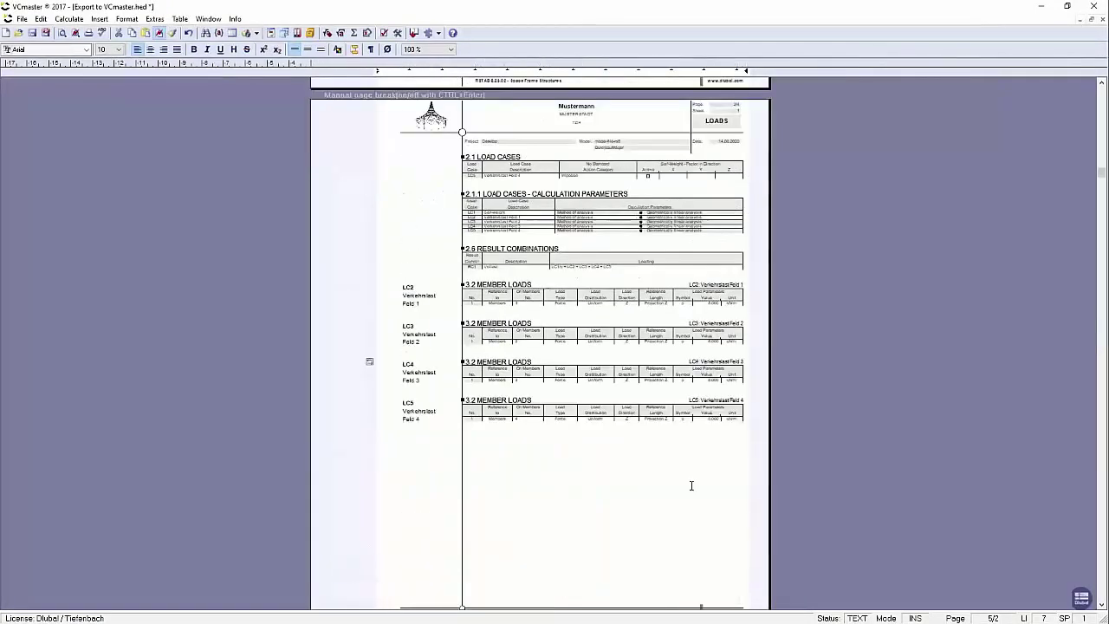
scroll(691, 485, up, 3)
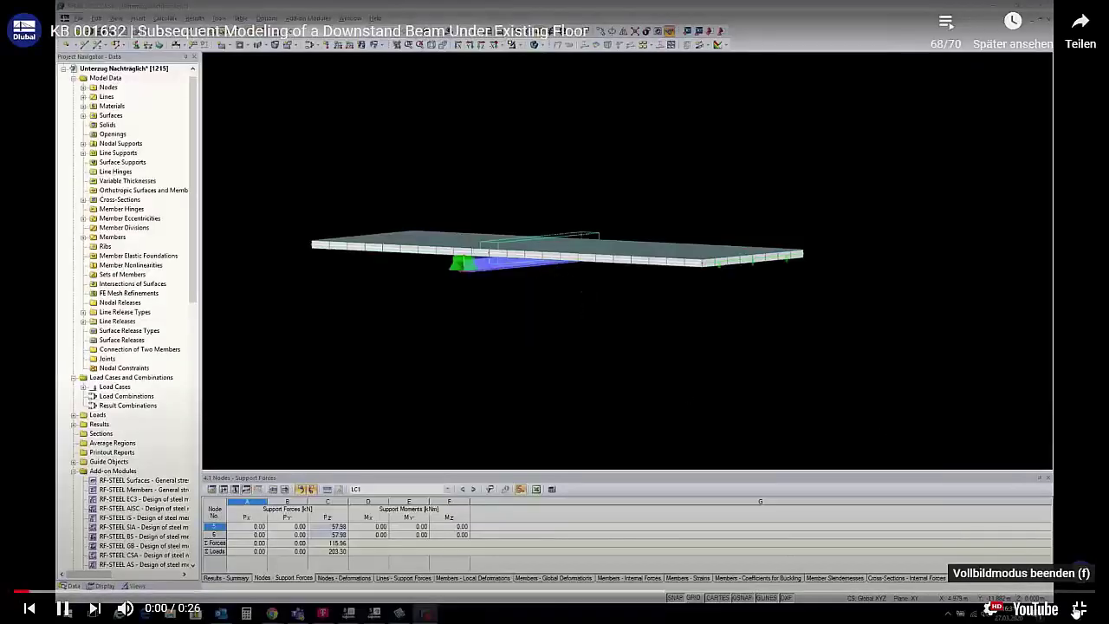
- Exit the full-screen video, close the player and return to the beginning of the article
click(1079, 609)
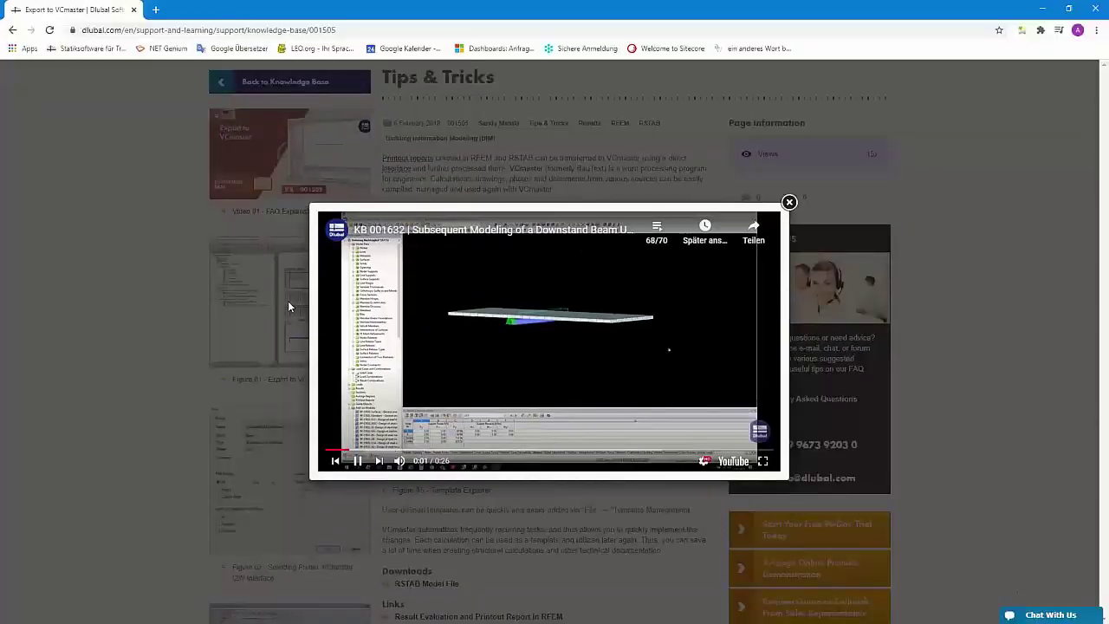
click(788, 203)
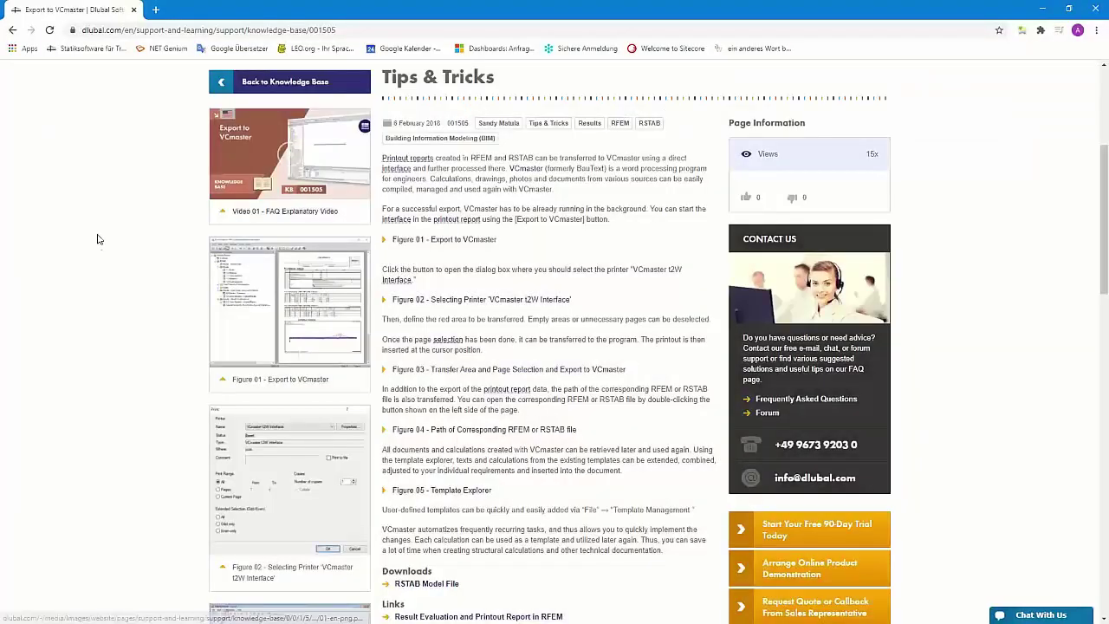
scroll(189, 251, up, 4)
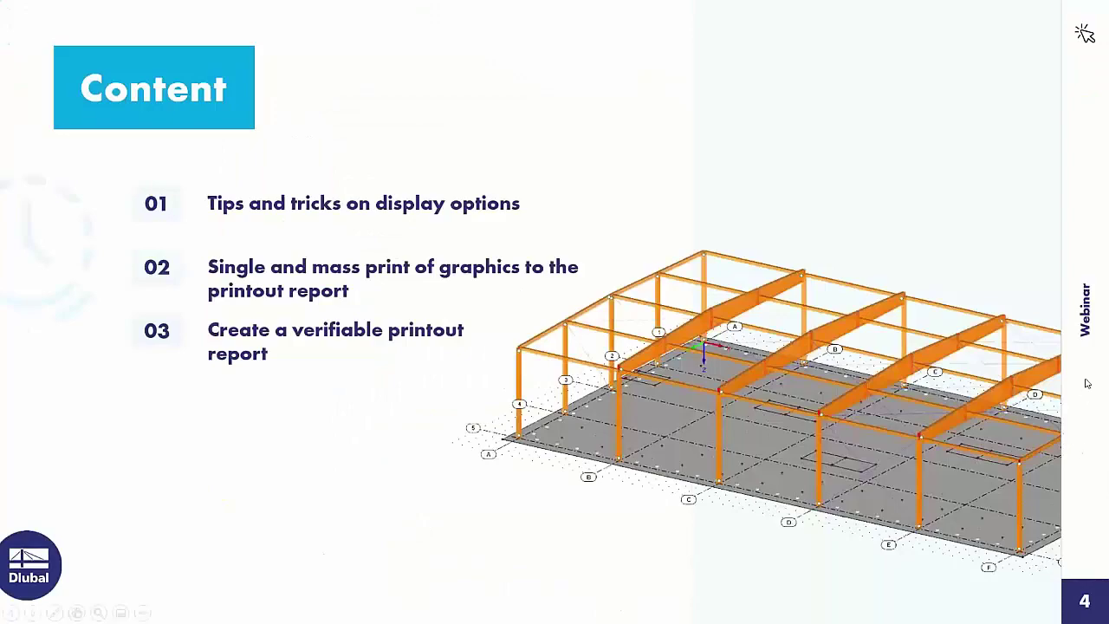
click(1019, 315)
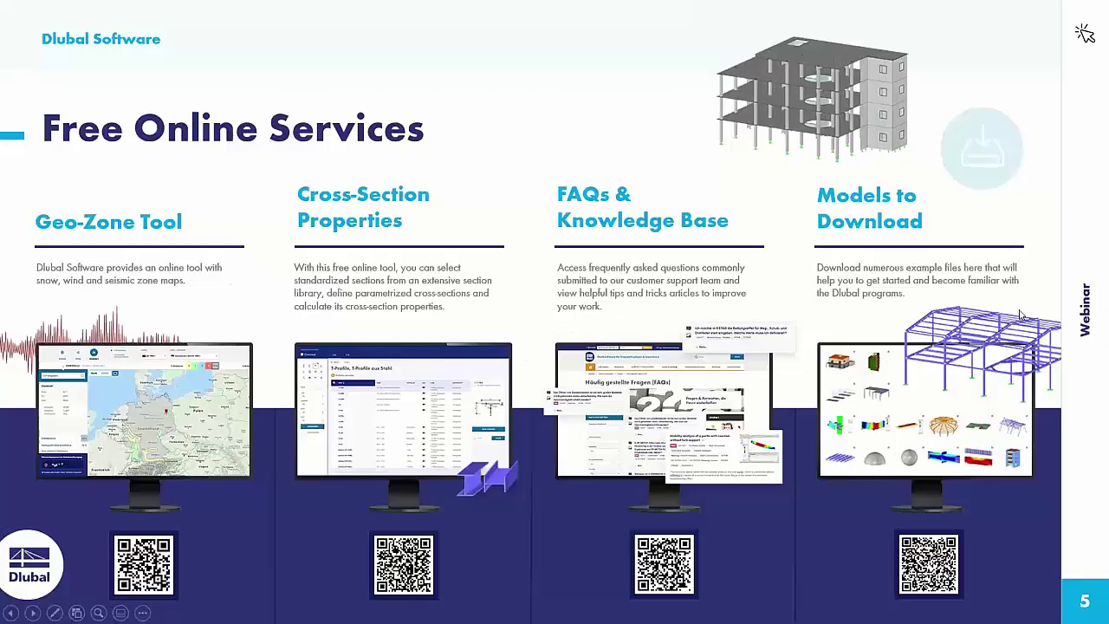